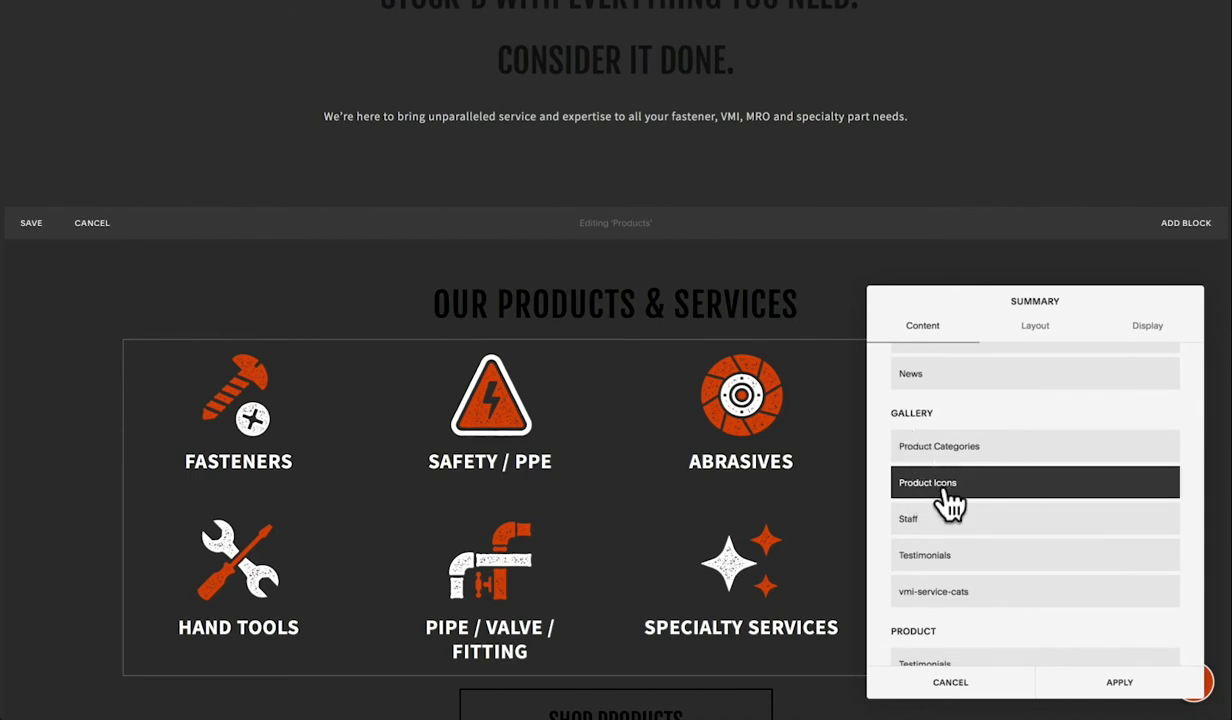
- Review the layout settings and source gallery of the product icons' summary block, and leave the Products section without saving
click(1035, 330)
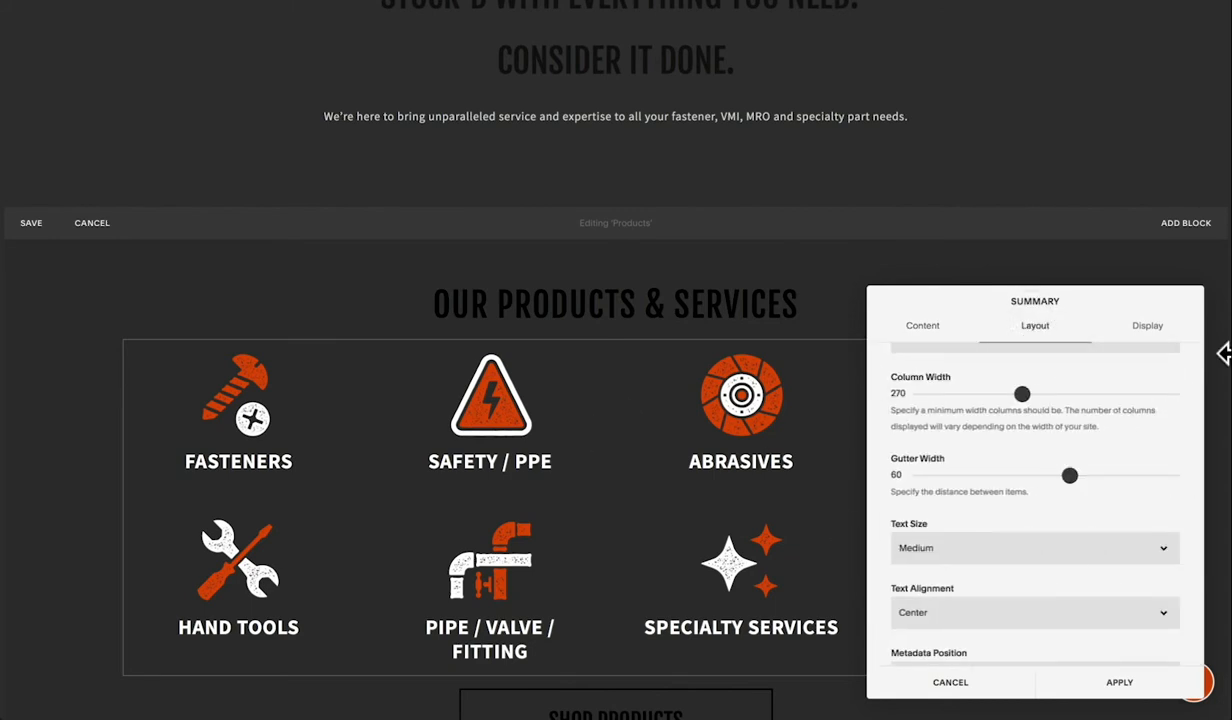
click(923, 334)
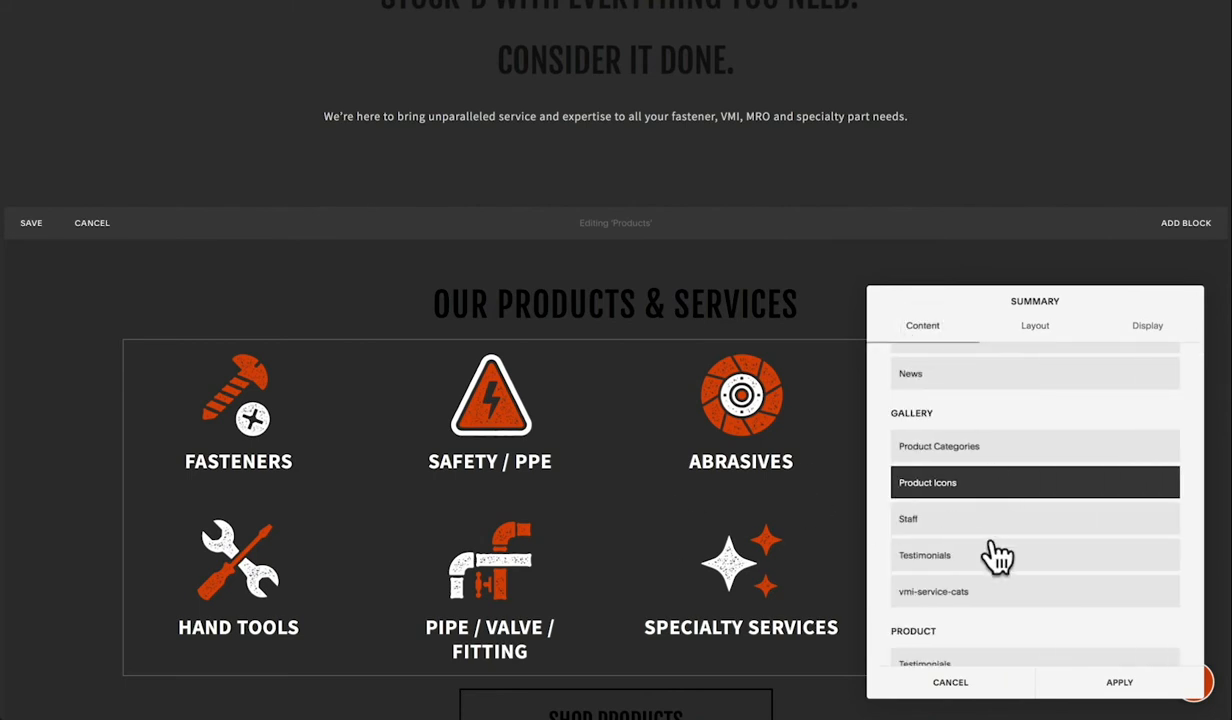
click(955, 688)
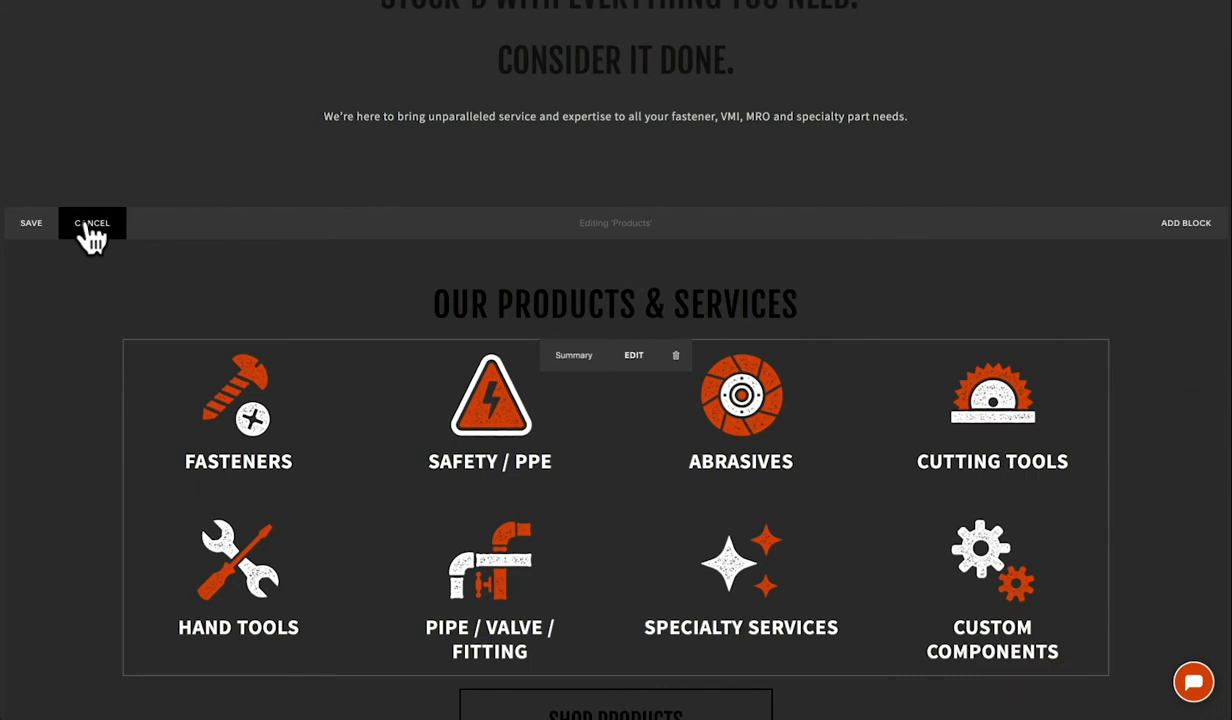
click(90, 224)
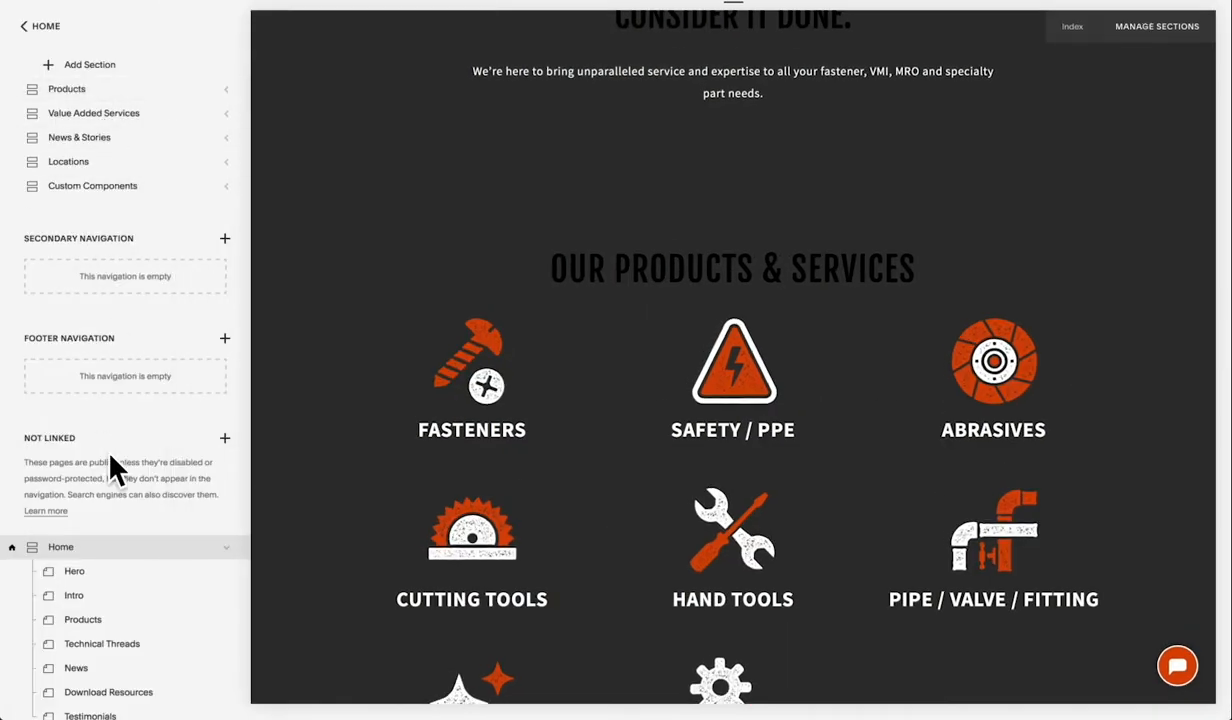
- Open the Product Icons gallery among the unlinked pages
scroll(112, 467, down, 4)
scroll(112, 467, down, 3)
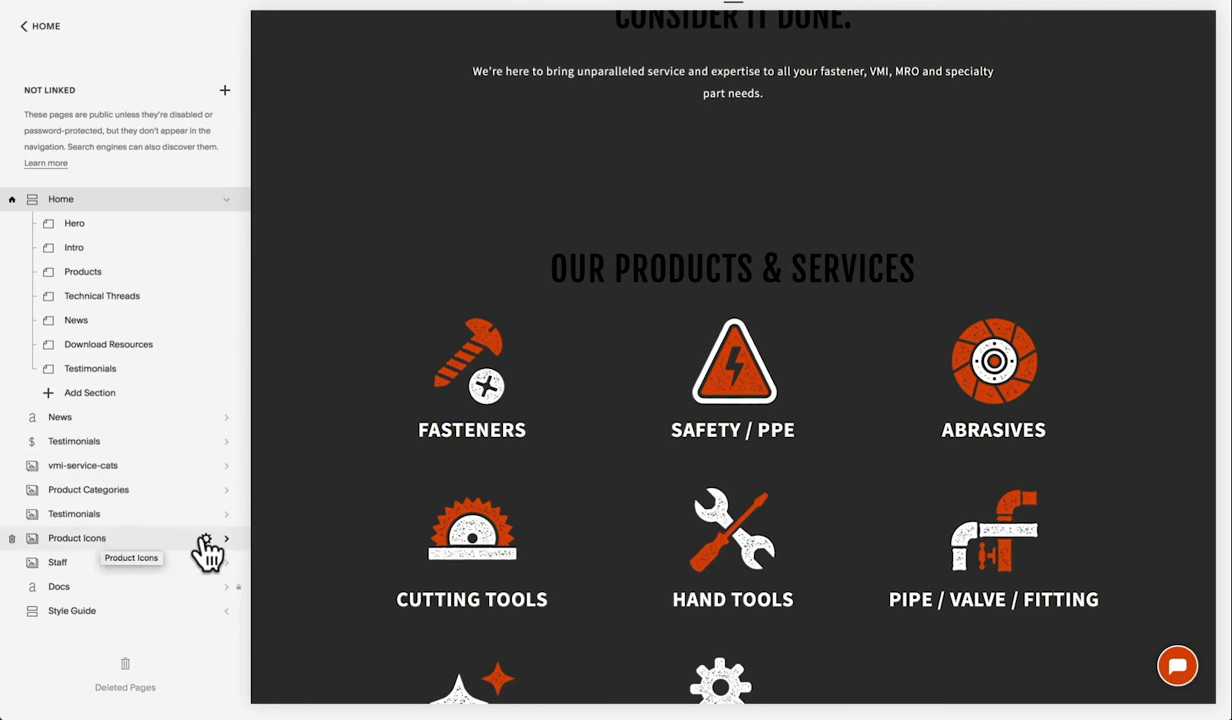
click(145, 540)
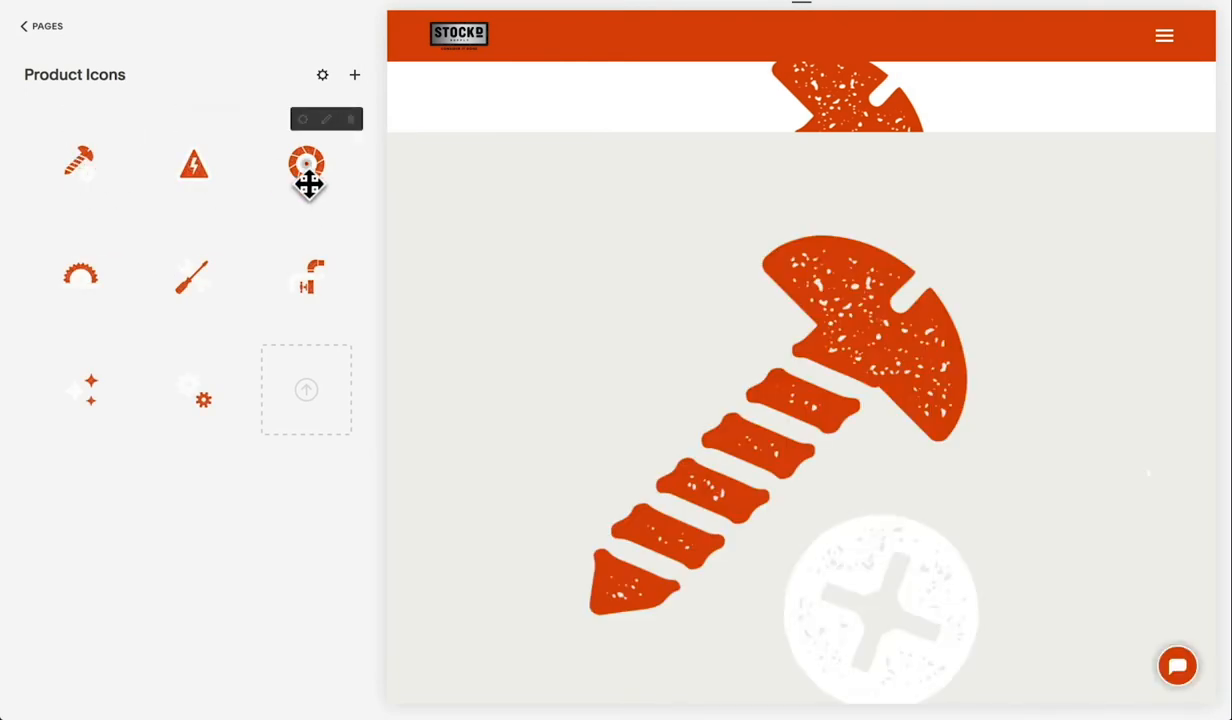
- Check the image titles of the Fasteners and Safety / PPE icons in their image settings, closing each without changes
click(77, 120)
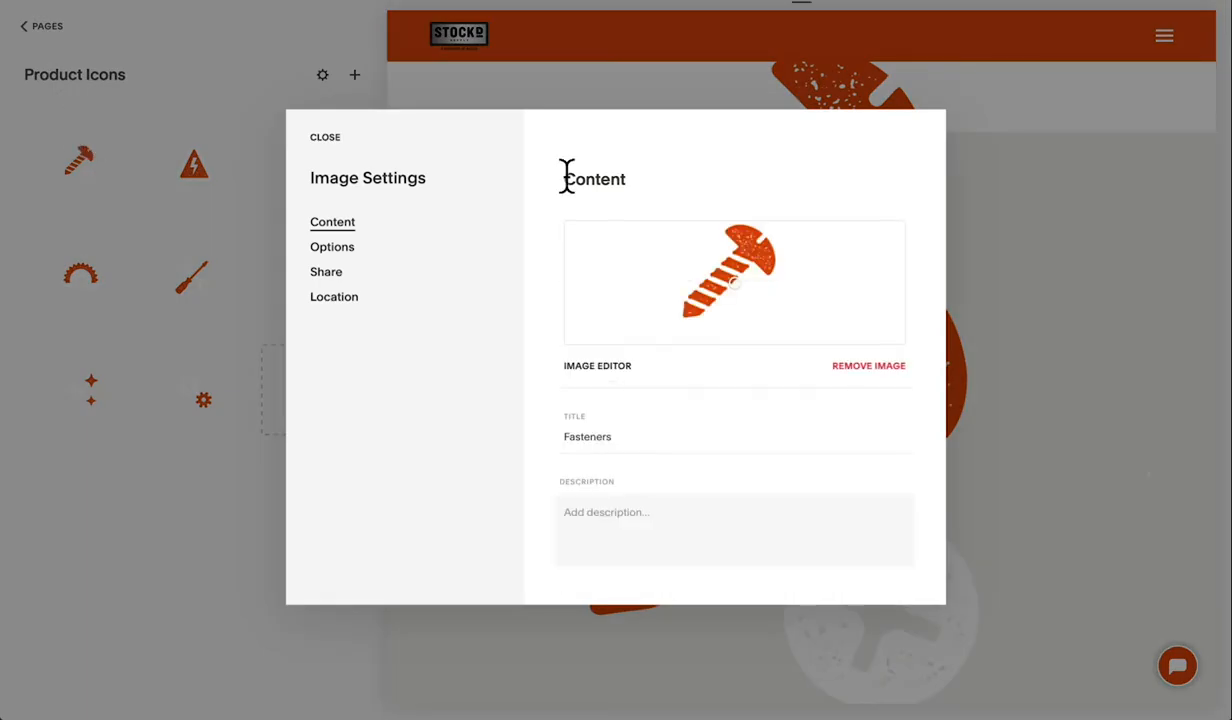
scroll(790, 386, down, 2)
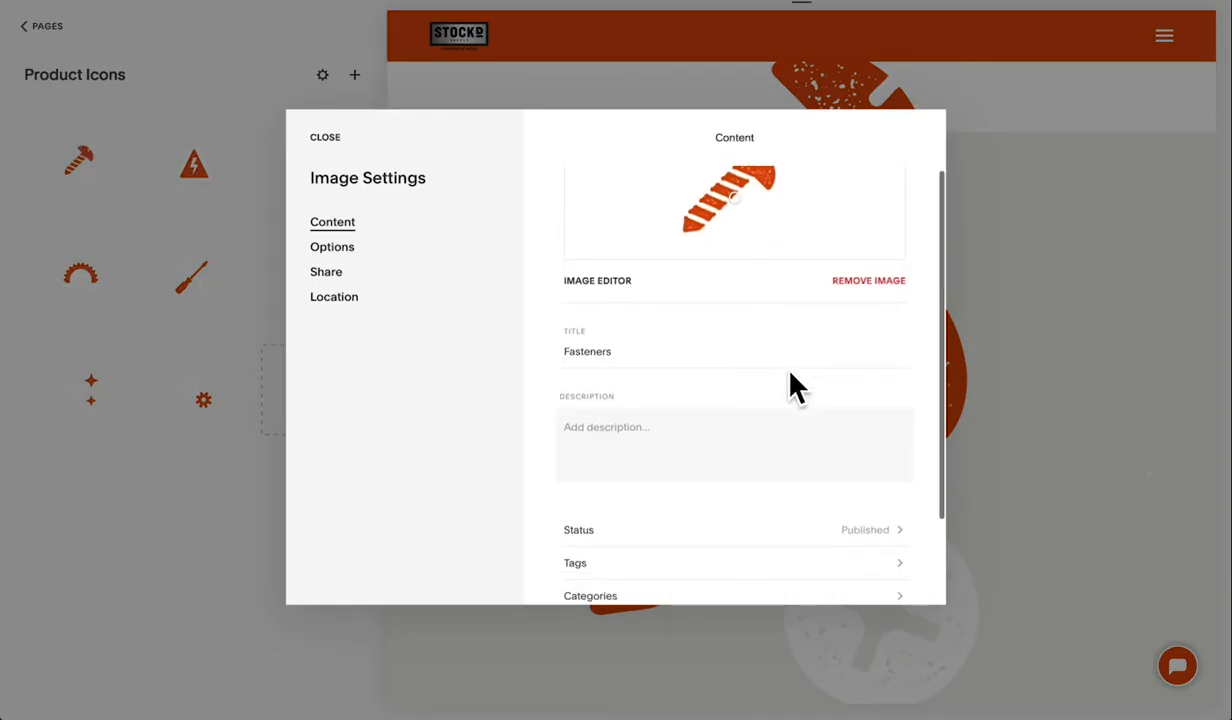
drag(628, 352, 546, 346)
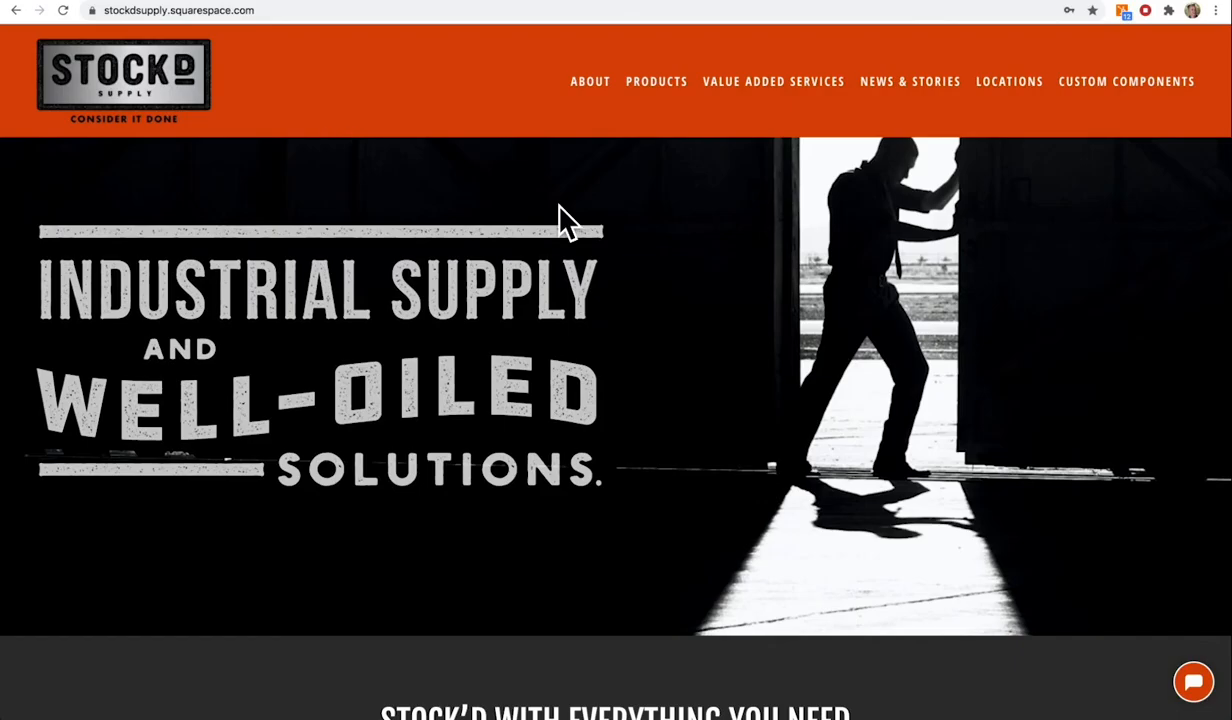
scroll(641, 267, down, 8)
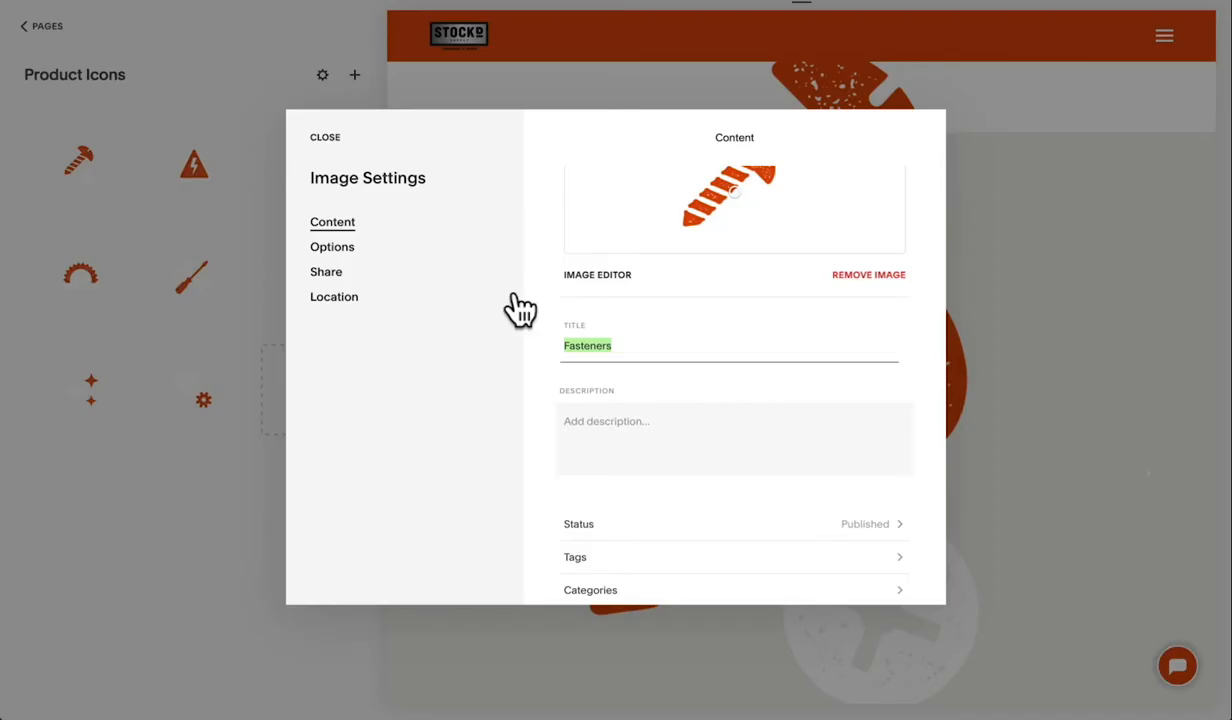
click(322, 137)
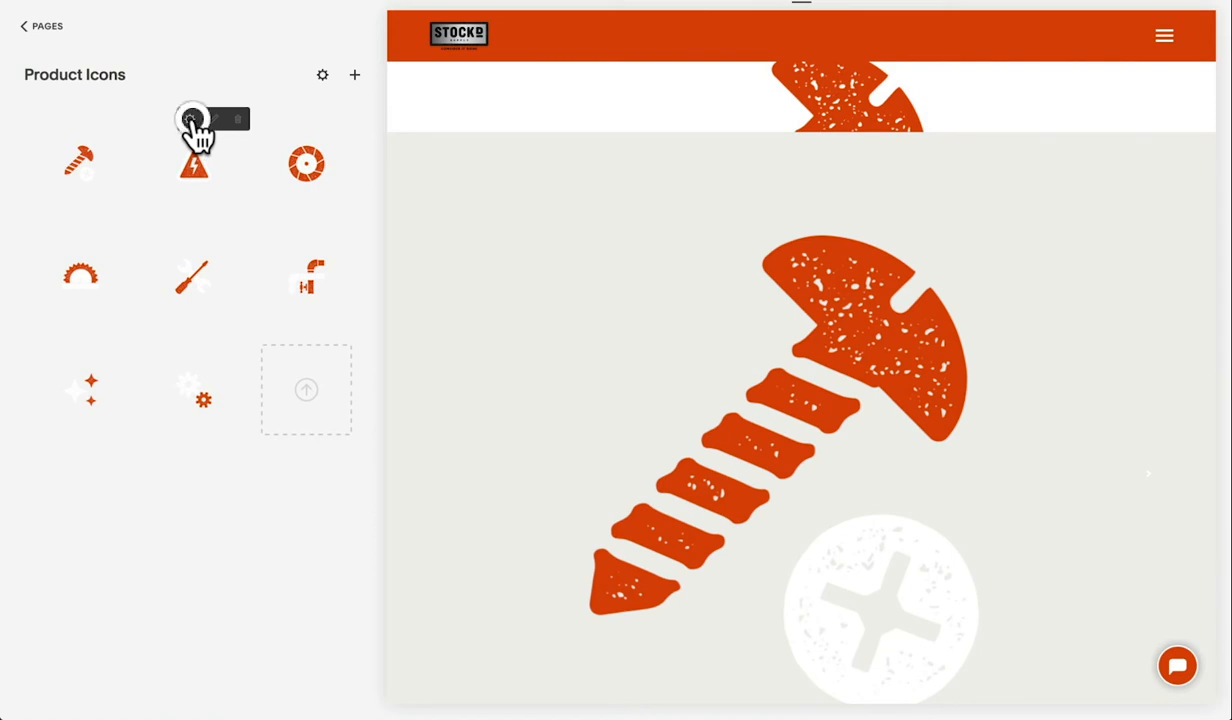
click(190, 121)
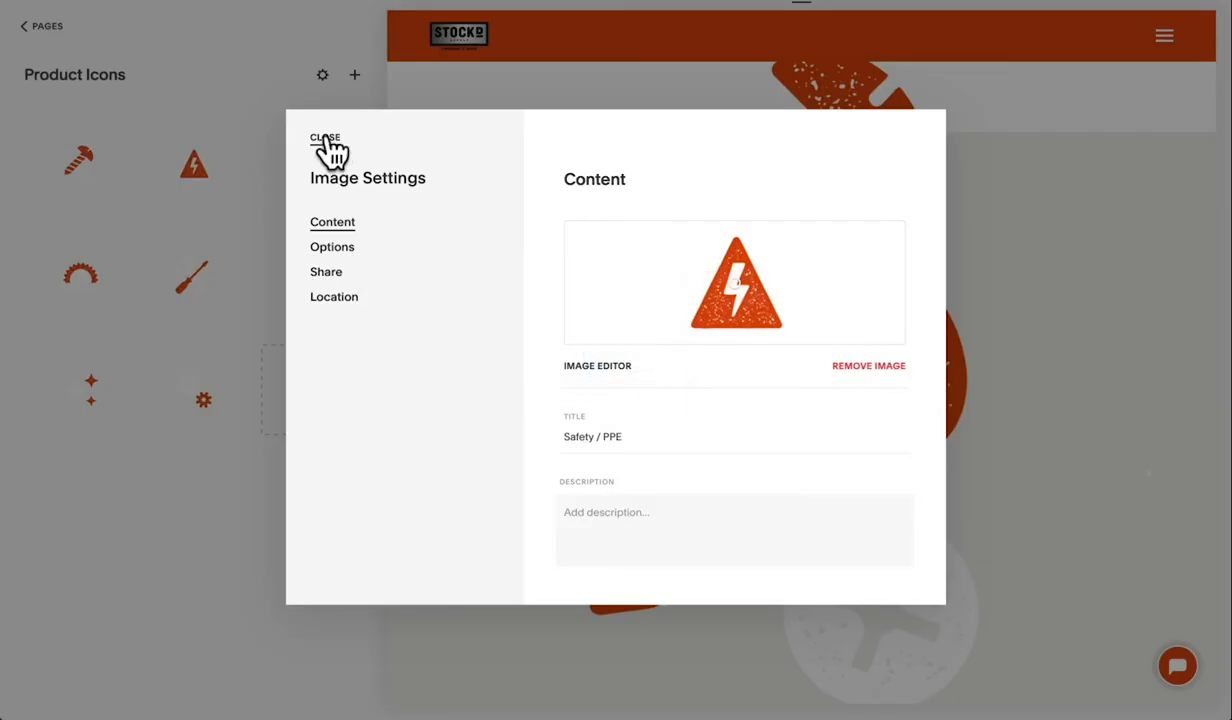
click(327, 135)
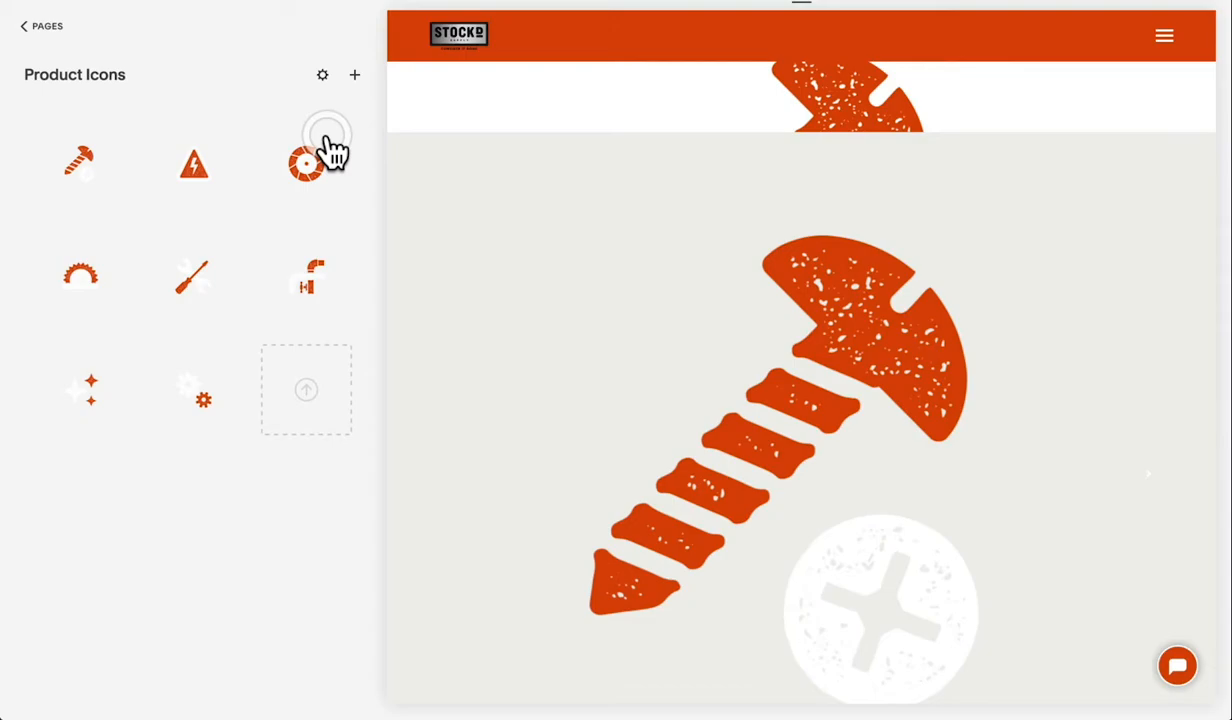
- Return to the Home page and open its Products section for editing
click(46, 27)
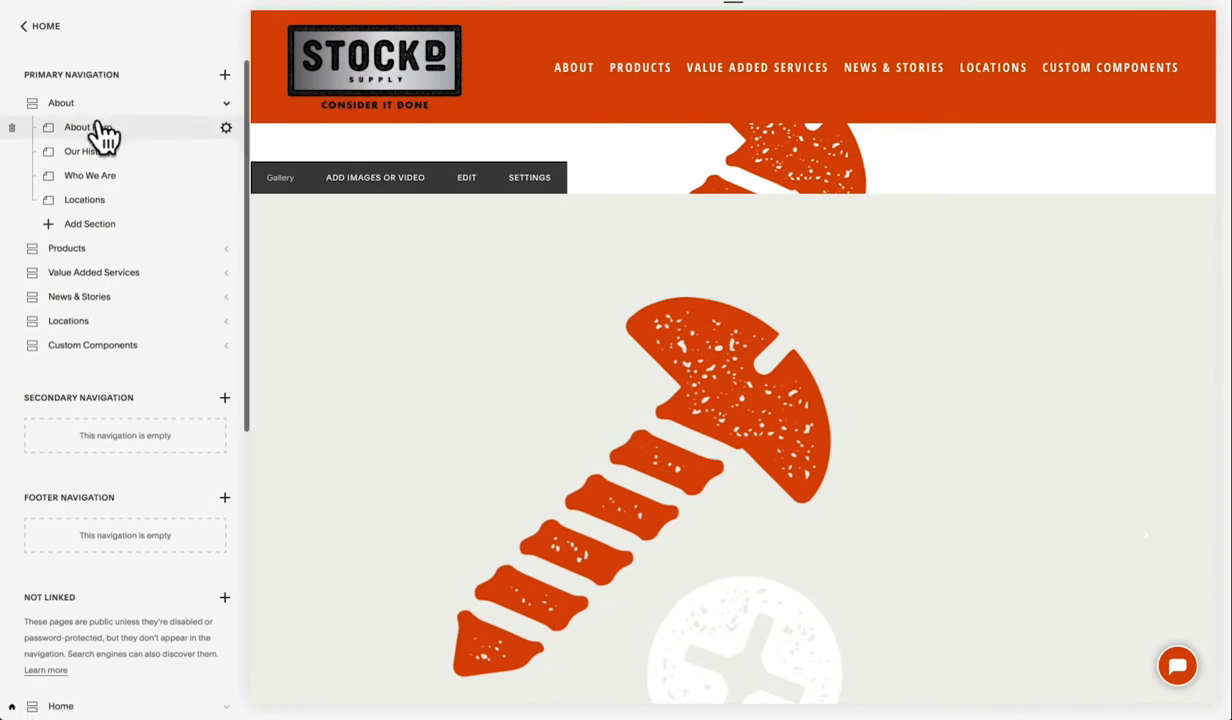
scroll(100, 140, down, 4)
click(84, 330)
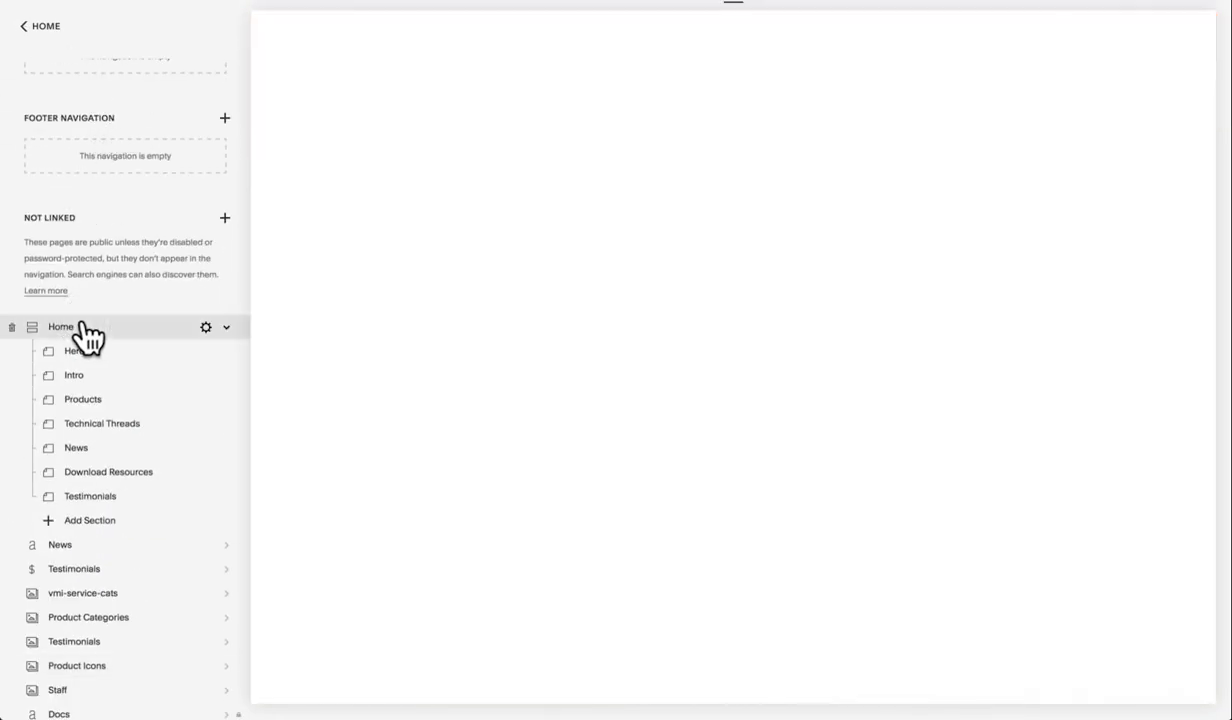
scroll(602, 385, down, 6)
scroll(602, 370, down, 3)
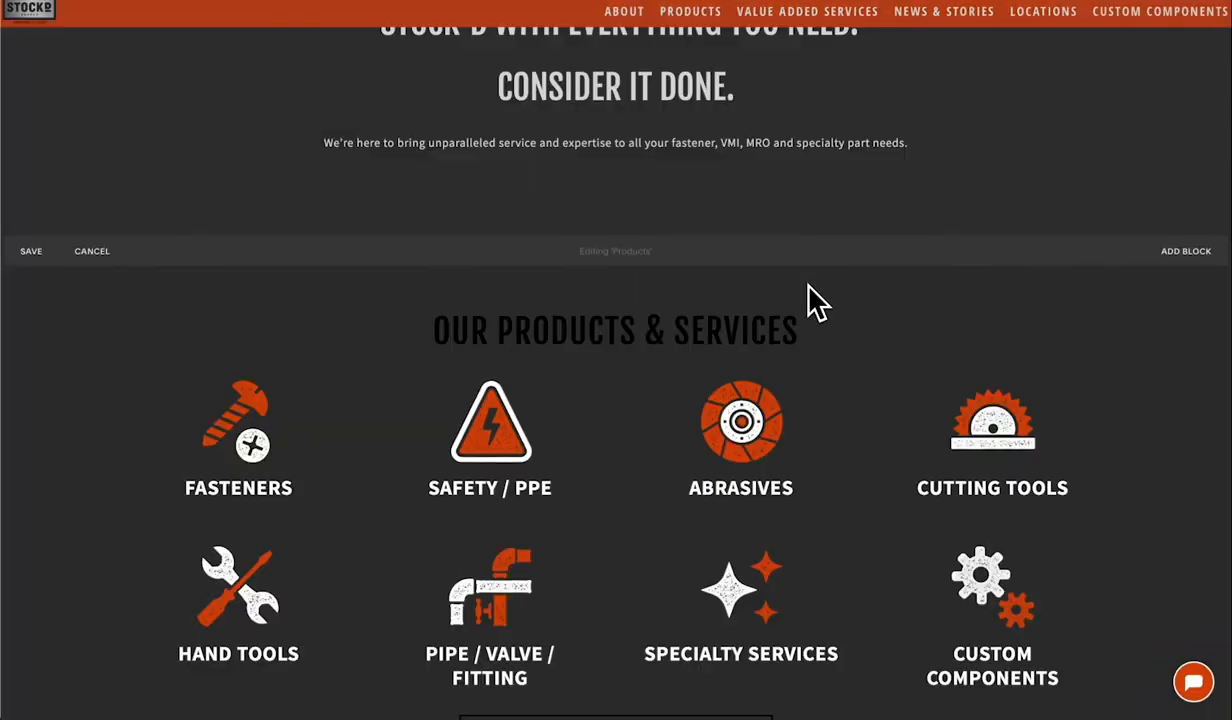
scroll(806, 297, down, 1)
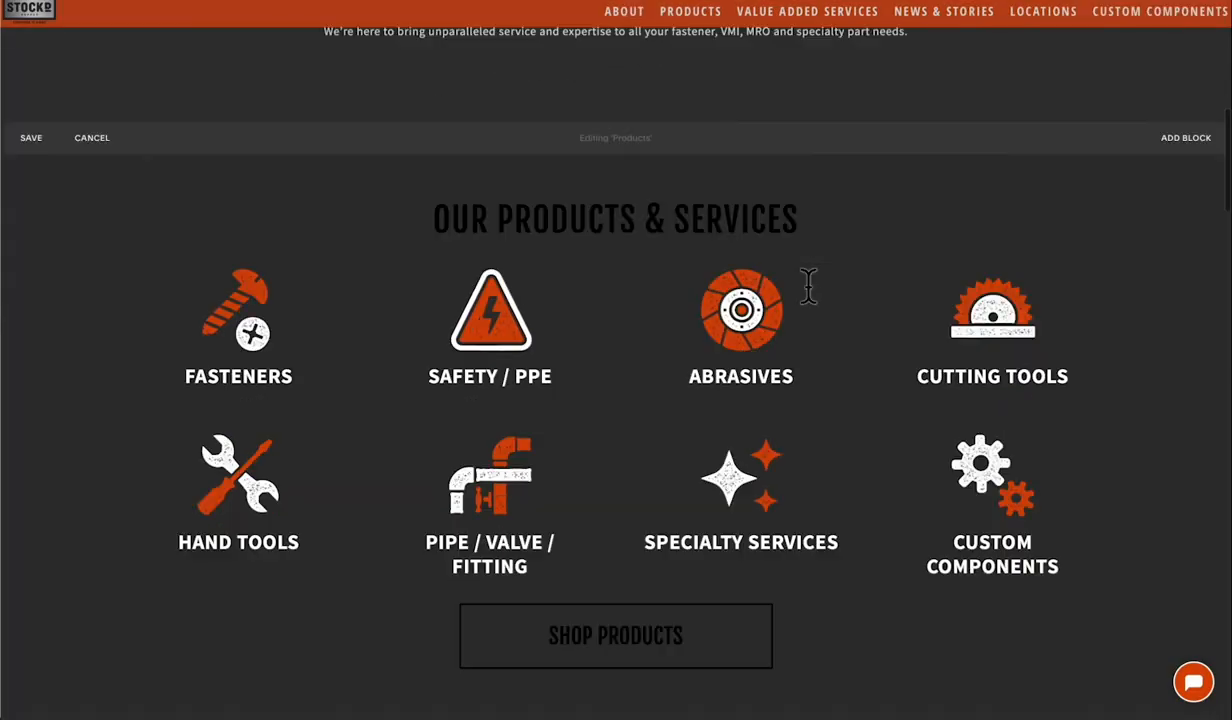
- Browse the content blocks available for insertion between the product icons and the Shop Products button, without adding one
mouse_move(542, 267)
mouse_move(652, 636)
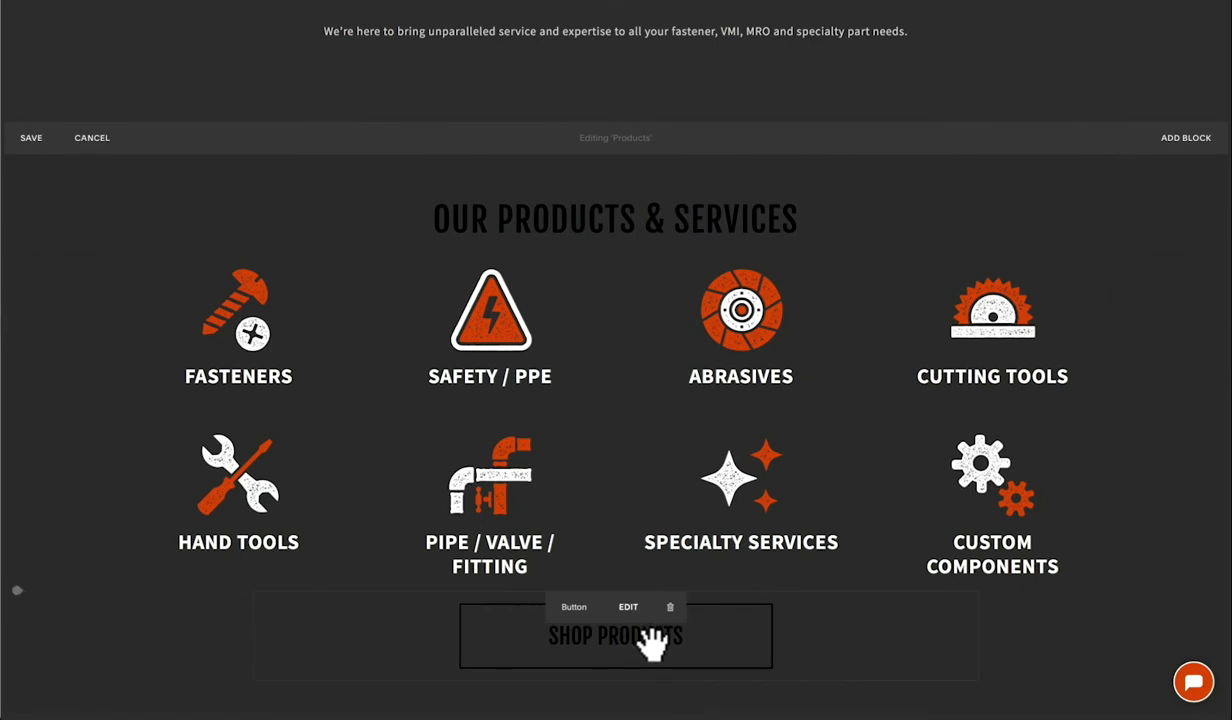
scroll(652, 636, down, 1)
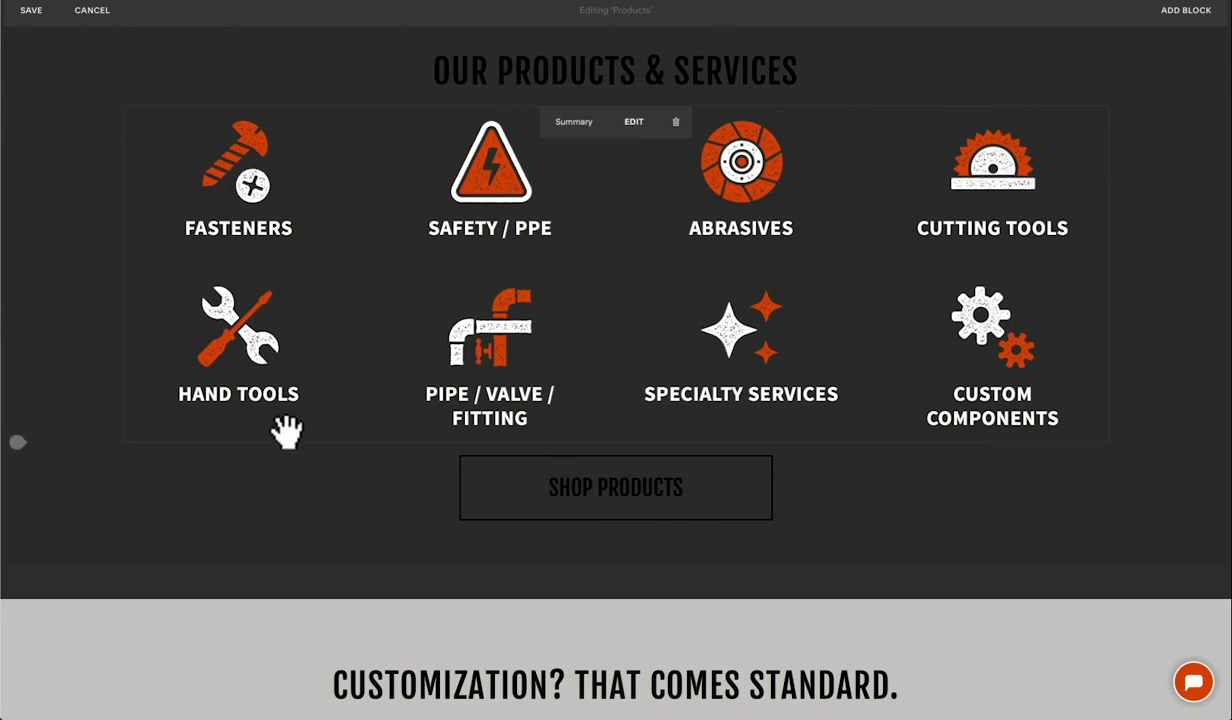
click(251, 447)
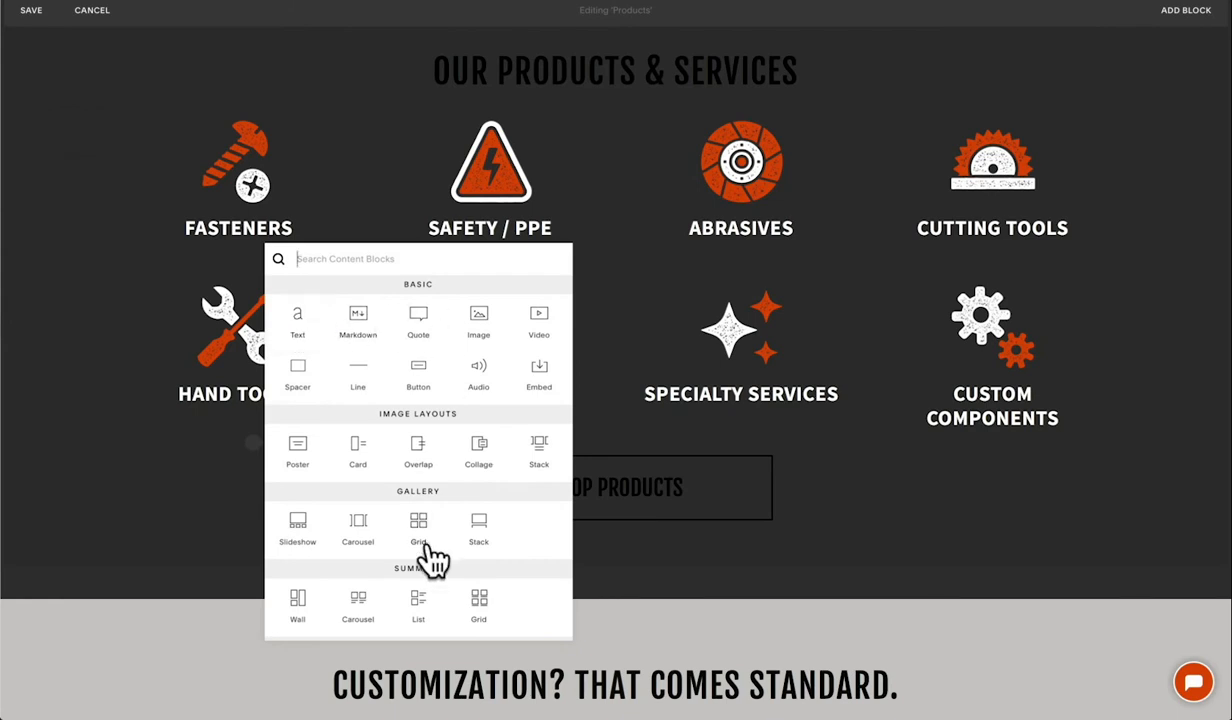
click(144, 528)
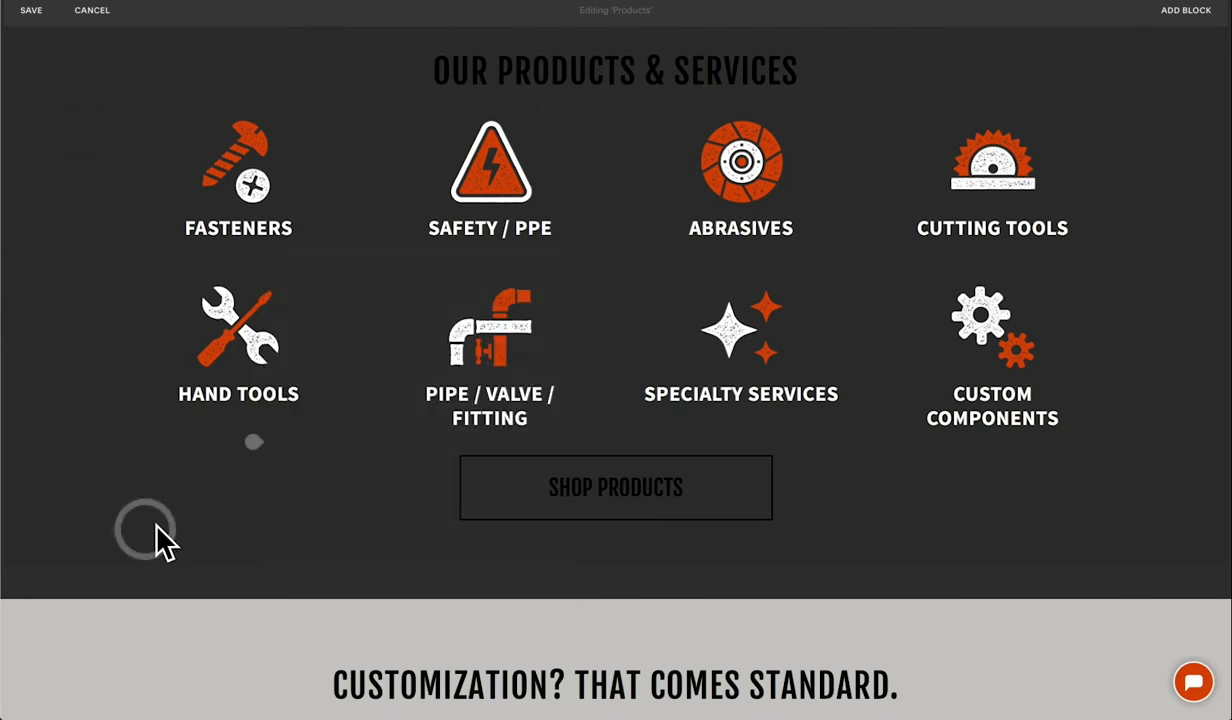
- Open the Shop Products button's settings and examine its text
mouse_move(498, 495)
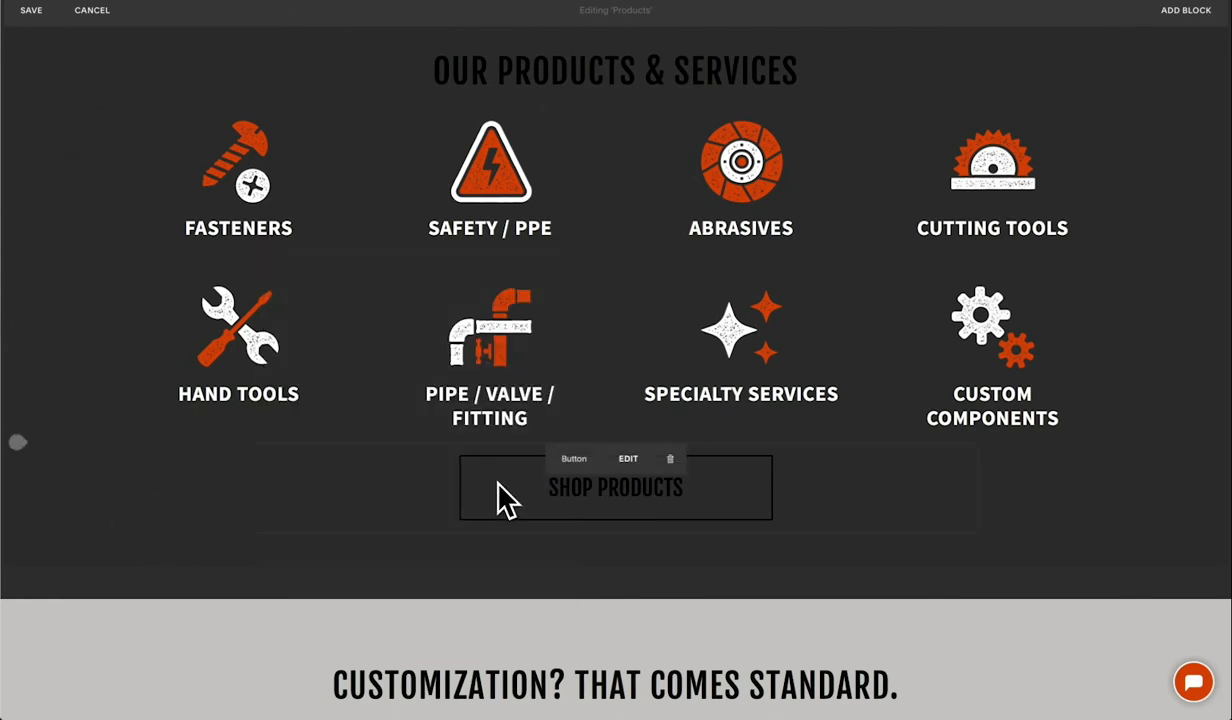
click(630, 462)
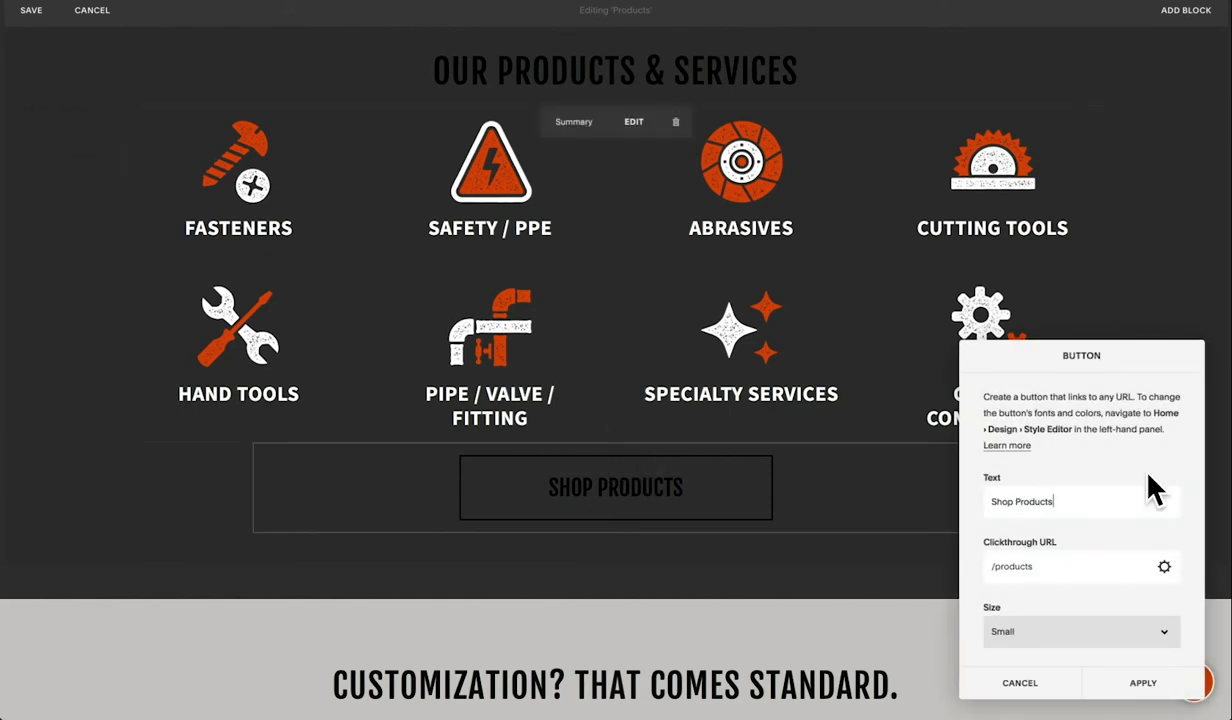
drag(1103, 495, 993, 506)
click(993, 506)
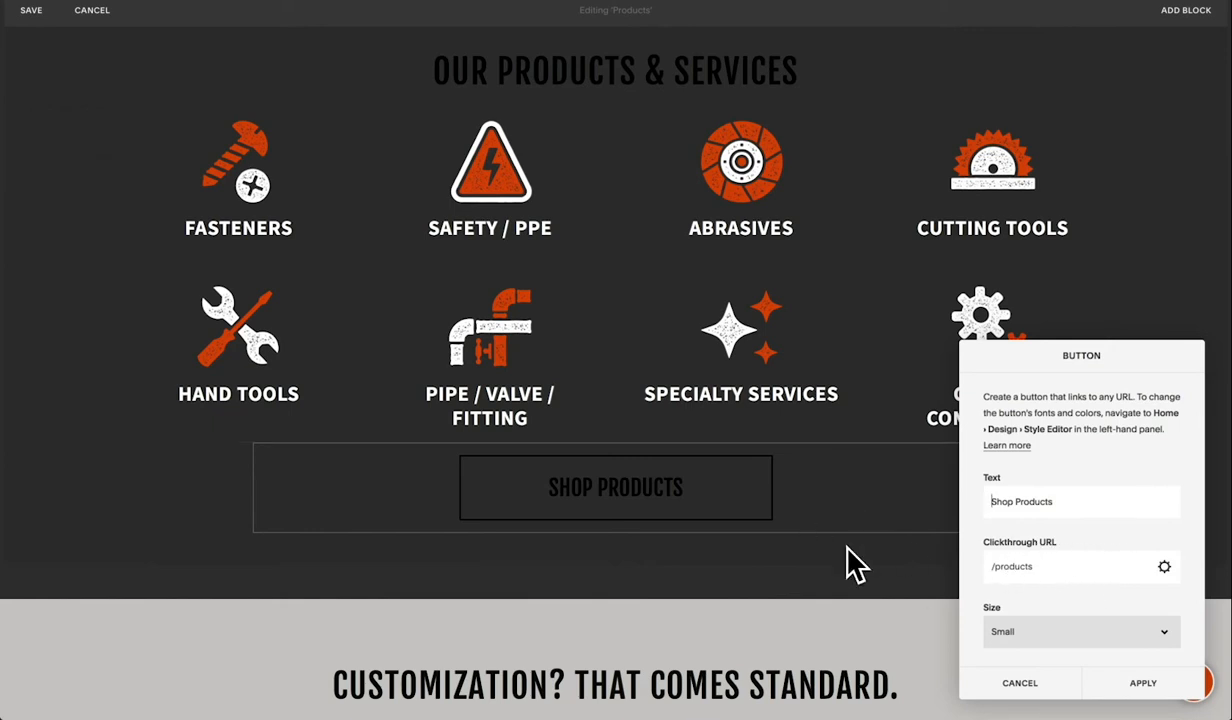
- Review the page, web address, email and file link options for the Shop Products button, and cancel the button edit
click(1164, 568)
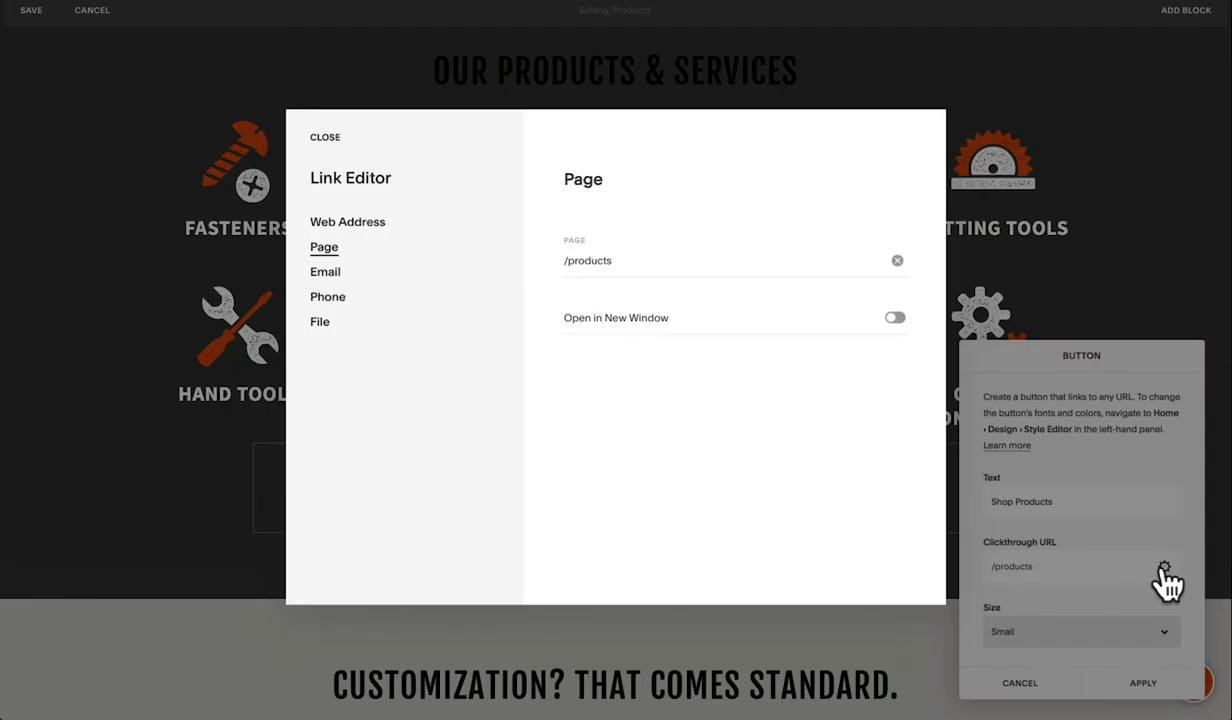
click(660, 262)
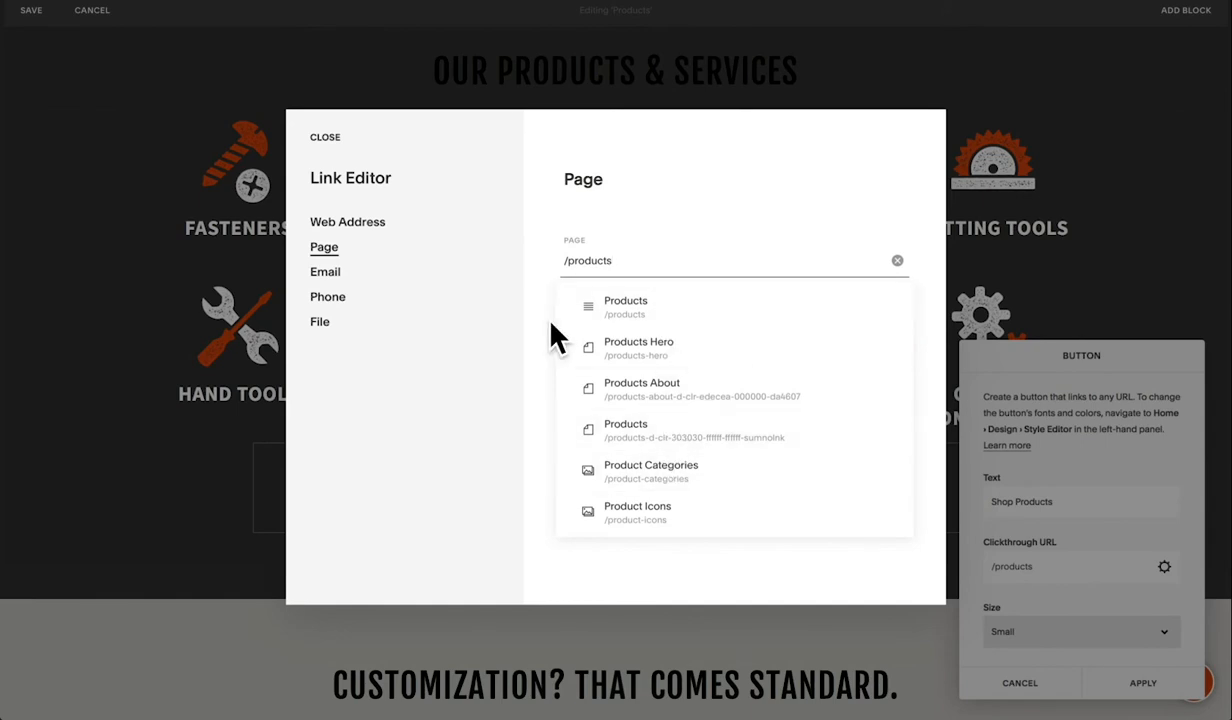
click(377, 224)
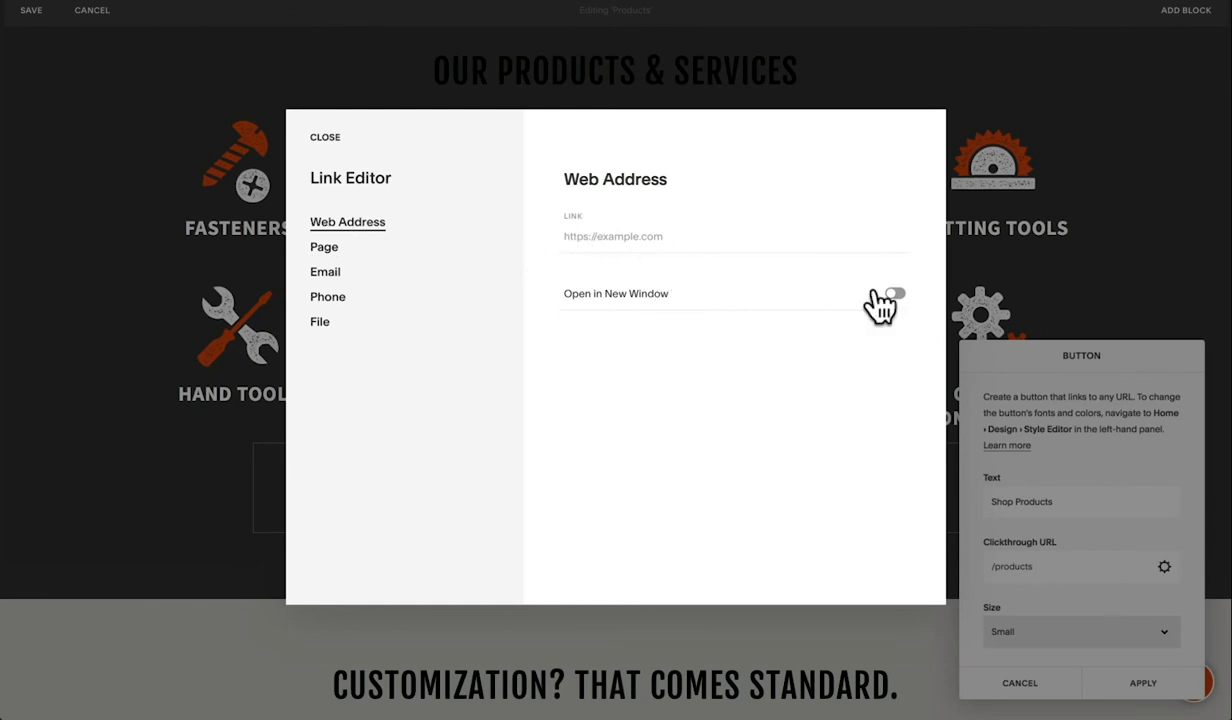
click(338, 276)
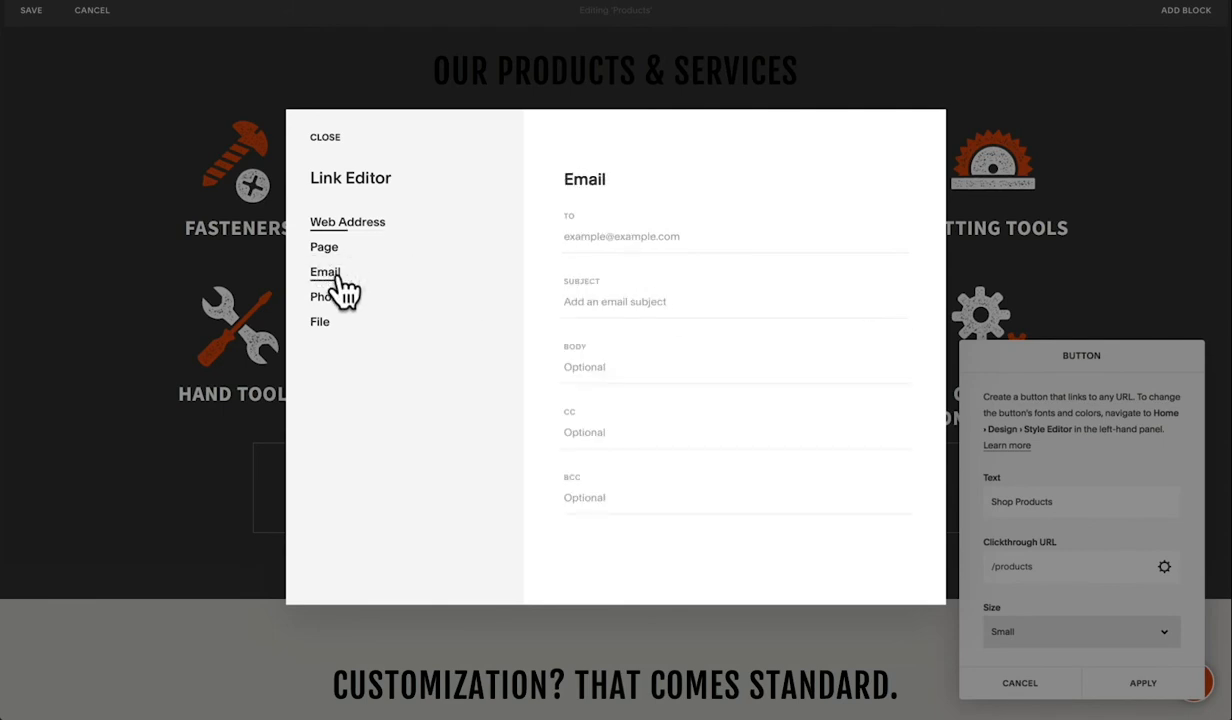
click(321, 326)
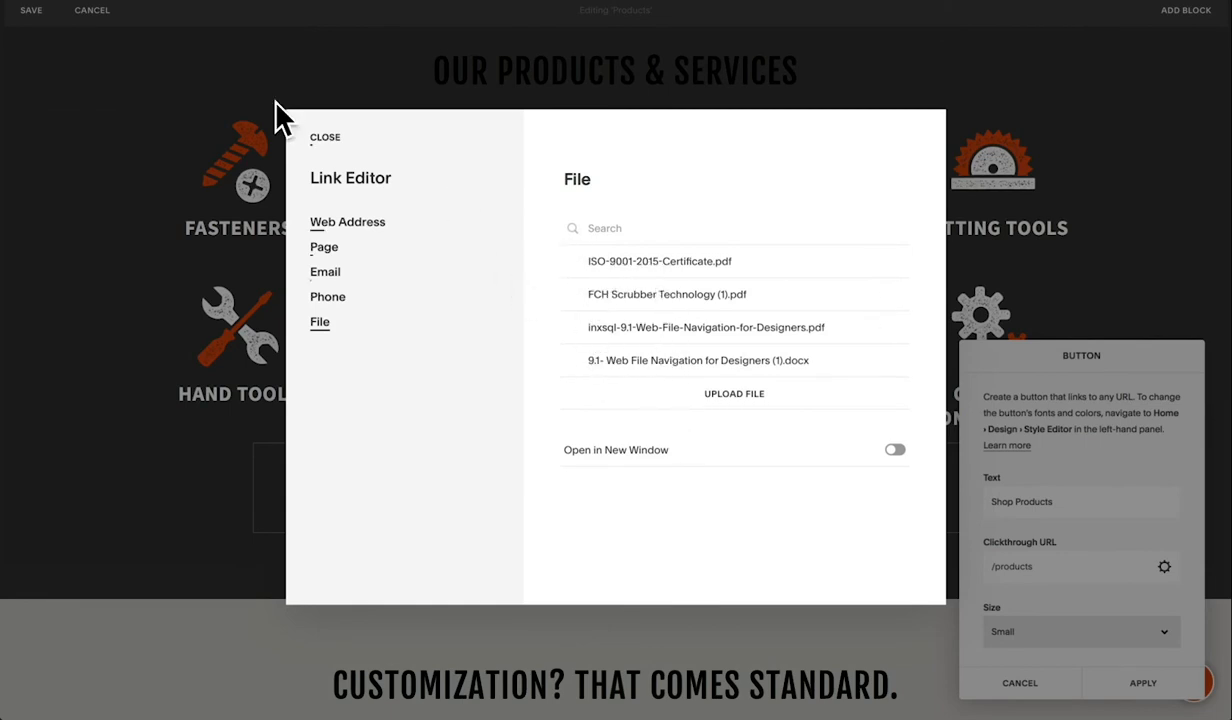
click(330, 142)
click(1028, 688)
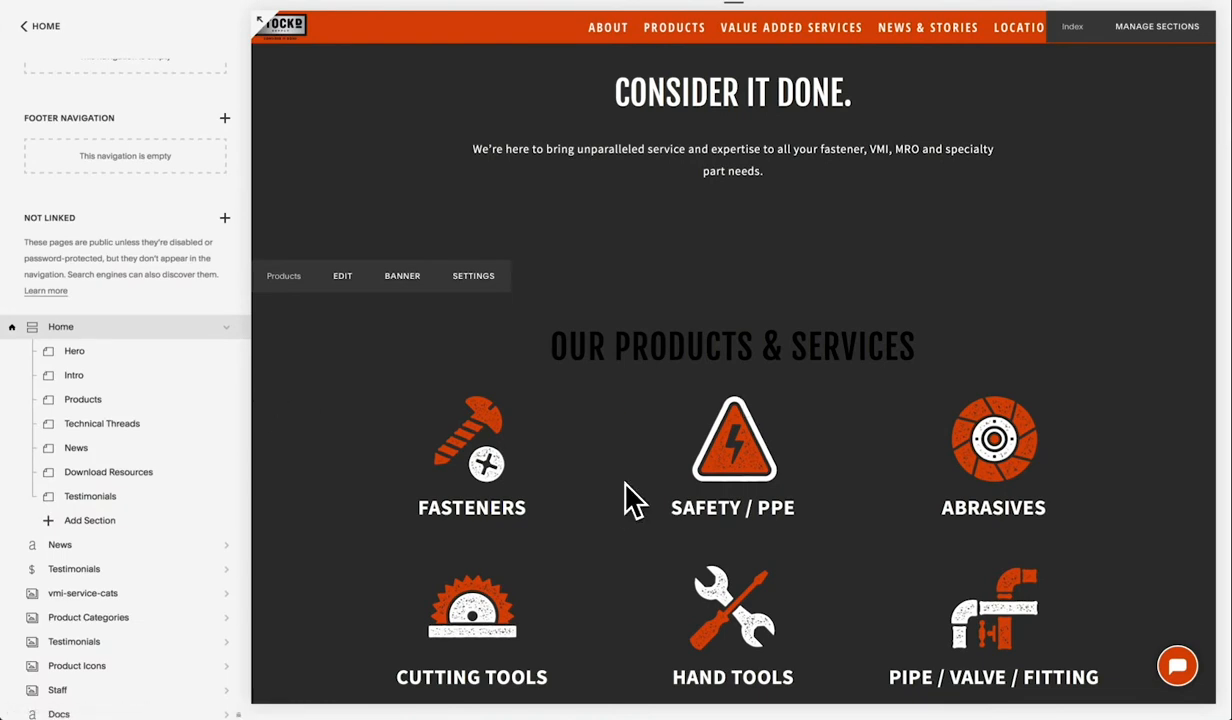
- Open the Home page's Products section settings and examine the "d-clr" prefix and first colour code in its URL slug
scroll(625, 486, down, 2)
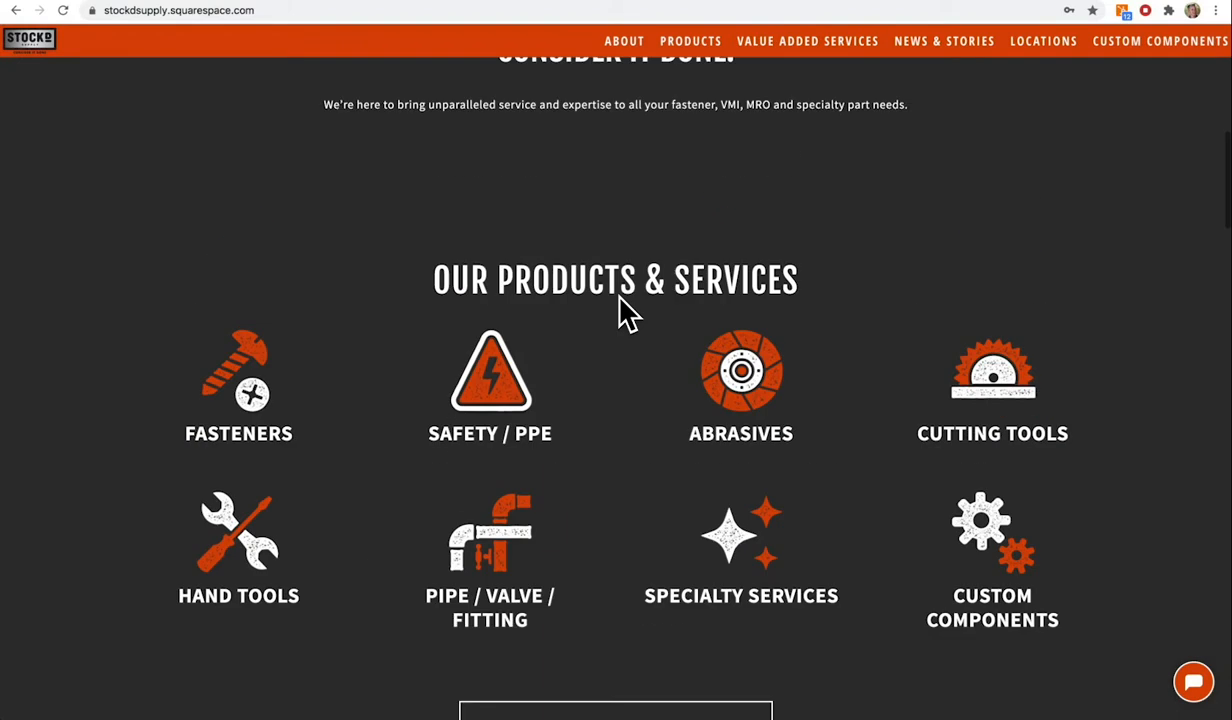
scroll(622, 312, up, 1)
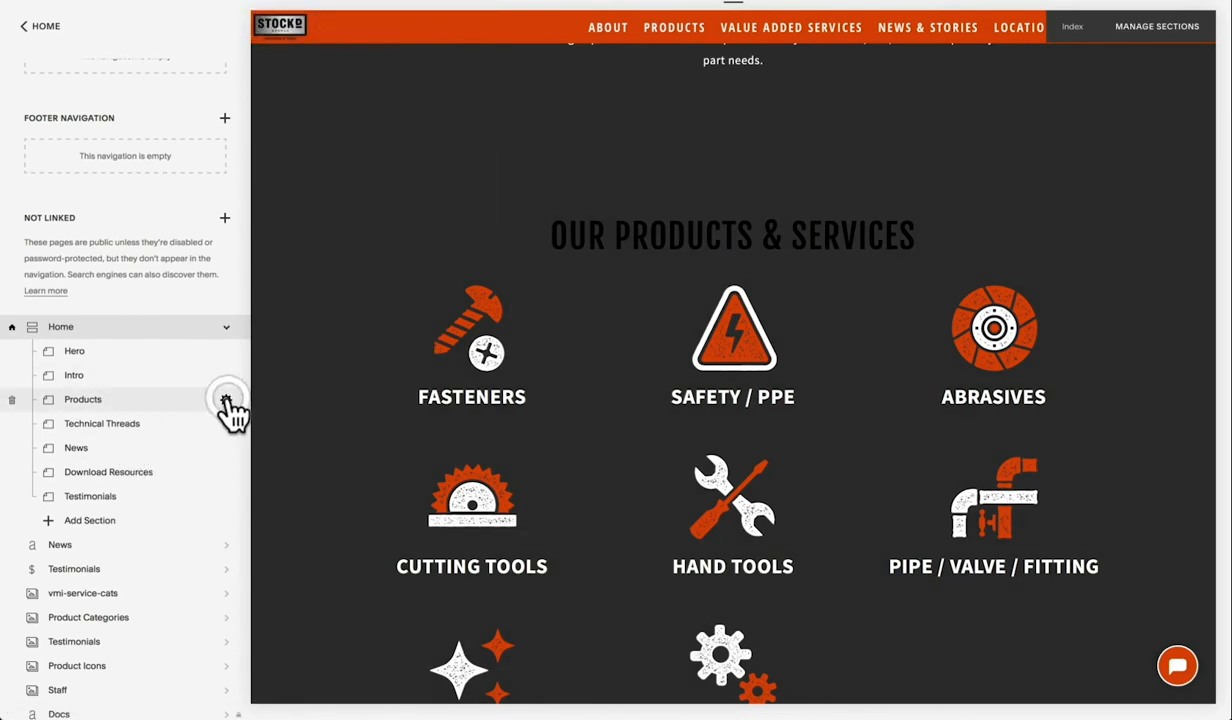
click(227, 401)
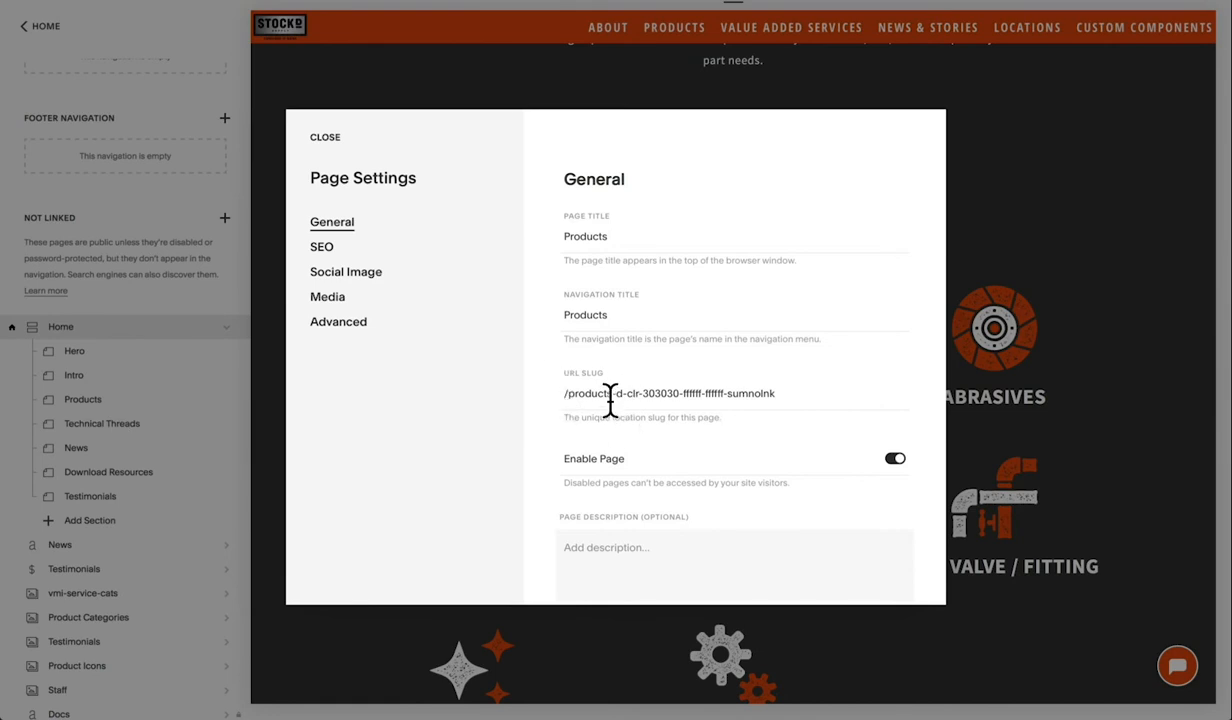
drag(617, 394, 645, 394)
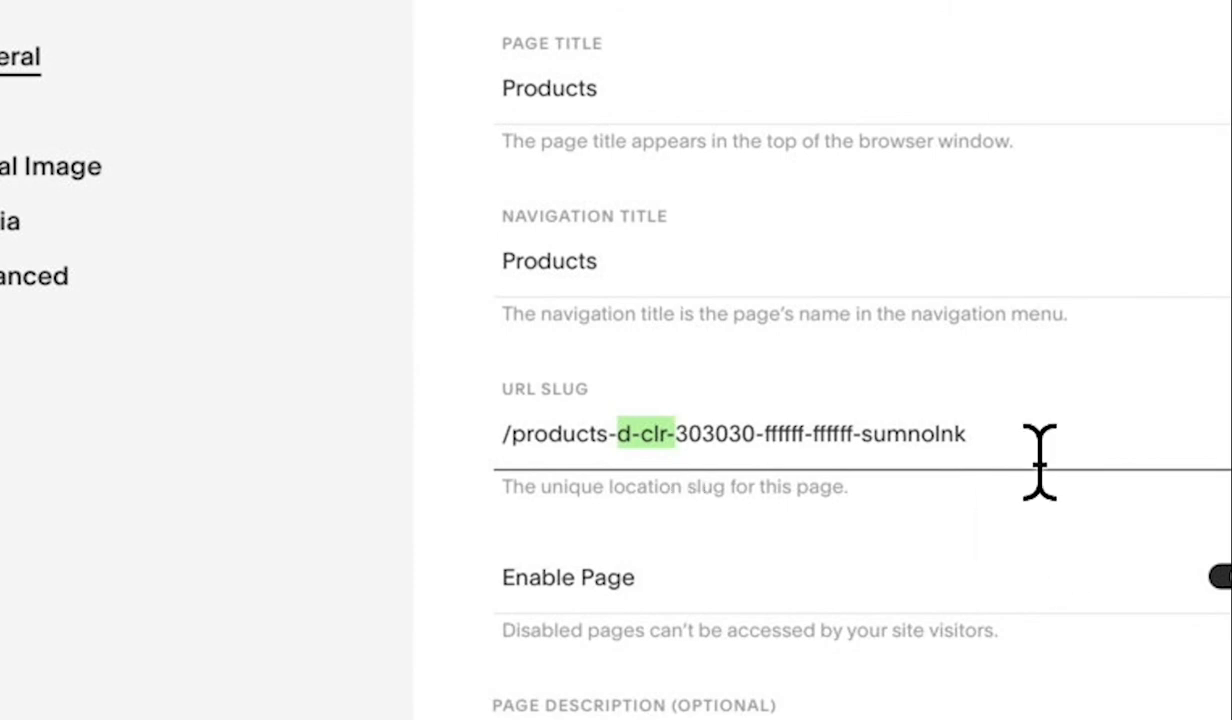
click(673, 434)
key(shift+Right)
key(shift+Right)
key(shift+Right)
key(shift+Right)
key(shift+Right)
key(shift+Right)
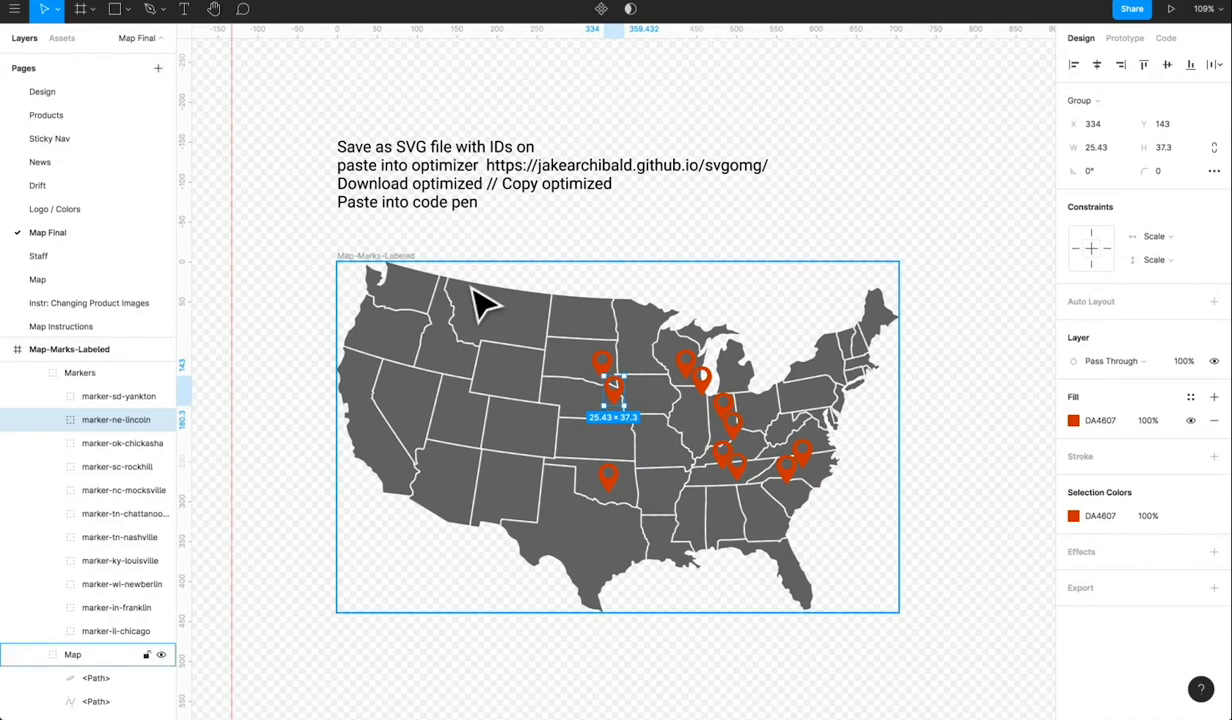
- Open the Logo / Colors page in Figma and compare the Color Palette's hex codes with the colour codes in the Products URL slug
click(115, 210)
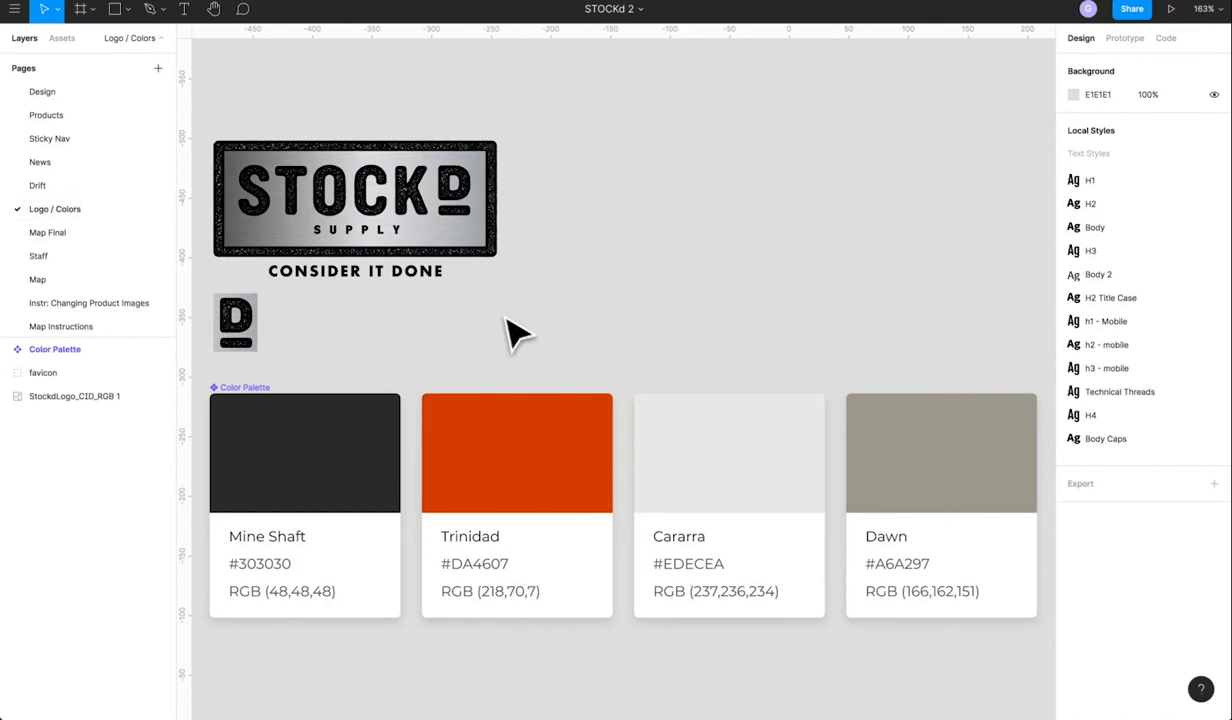
click(324, 519)
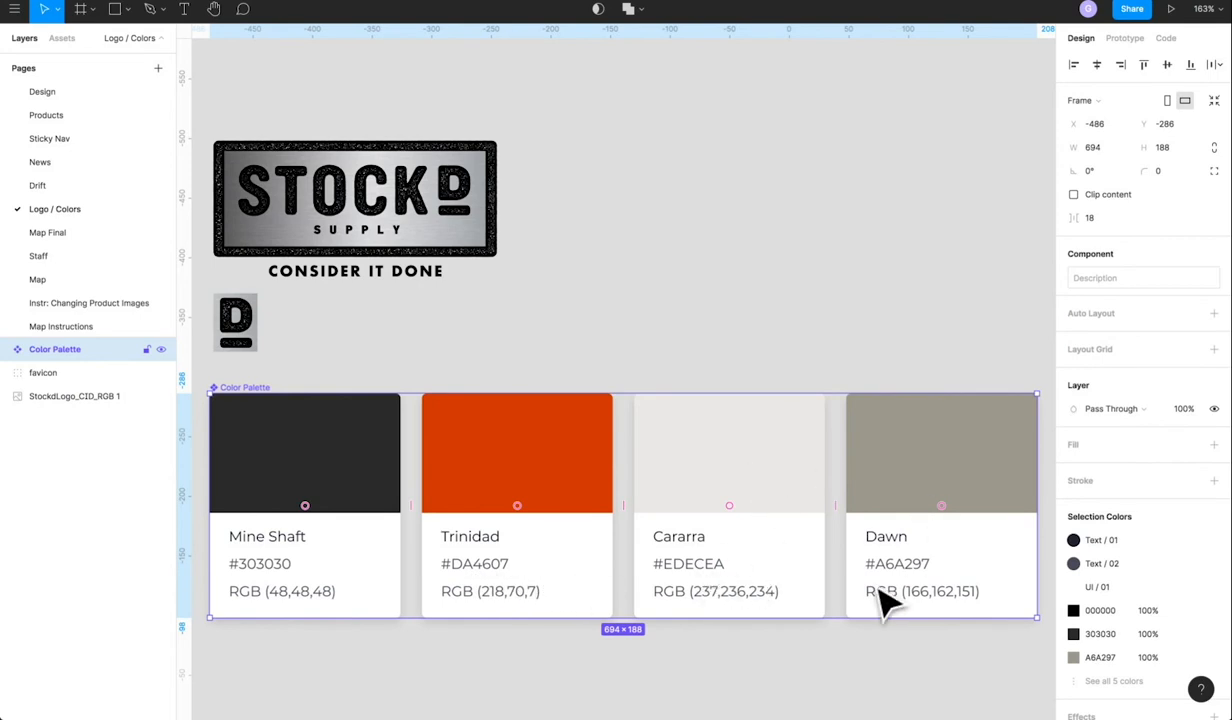
key(super+Tab)
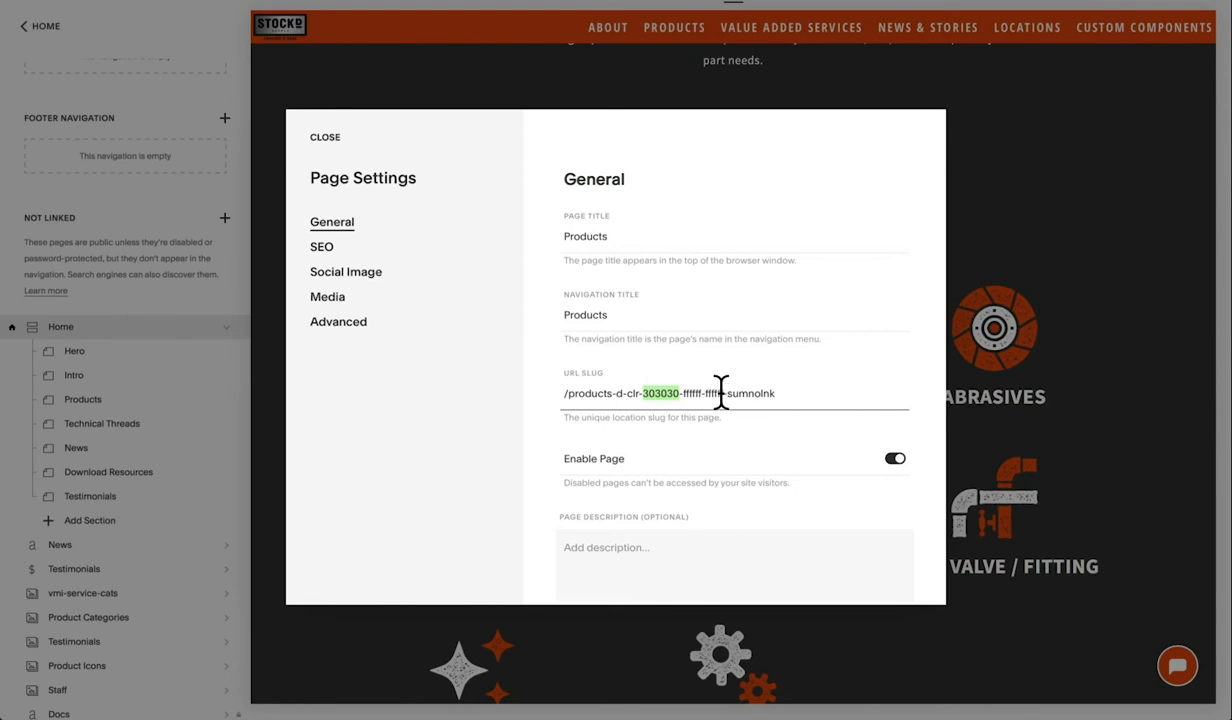
key(super+Tab)
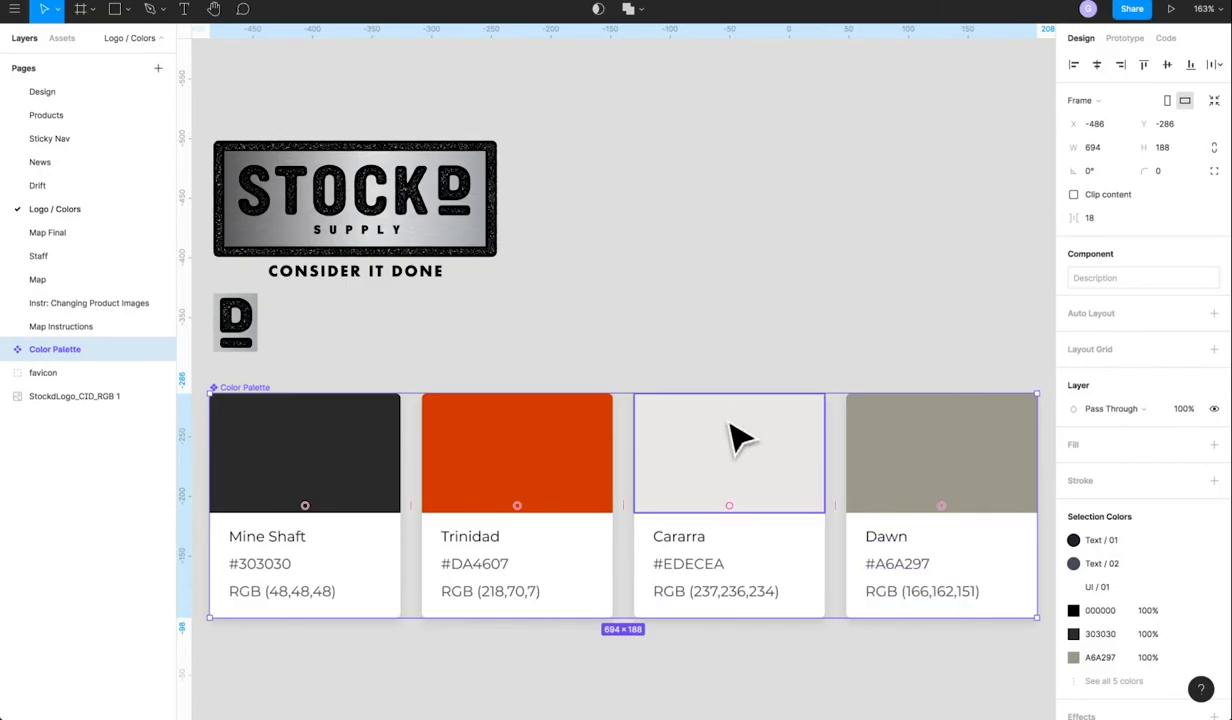
- Switch to Squarespace, examine the "-sumnolnk" ending of the Products URL slug, and close the page settings
key(super+Tab)
drag(724, 393, 798, 395)
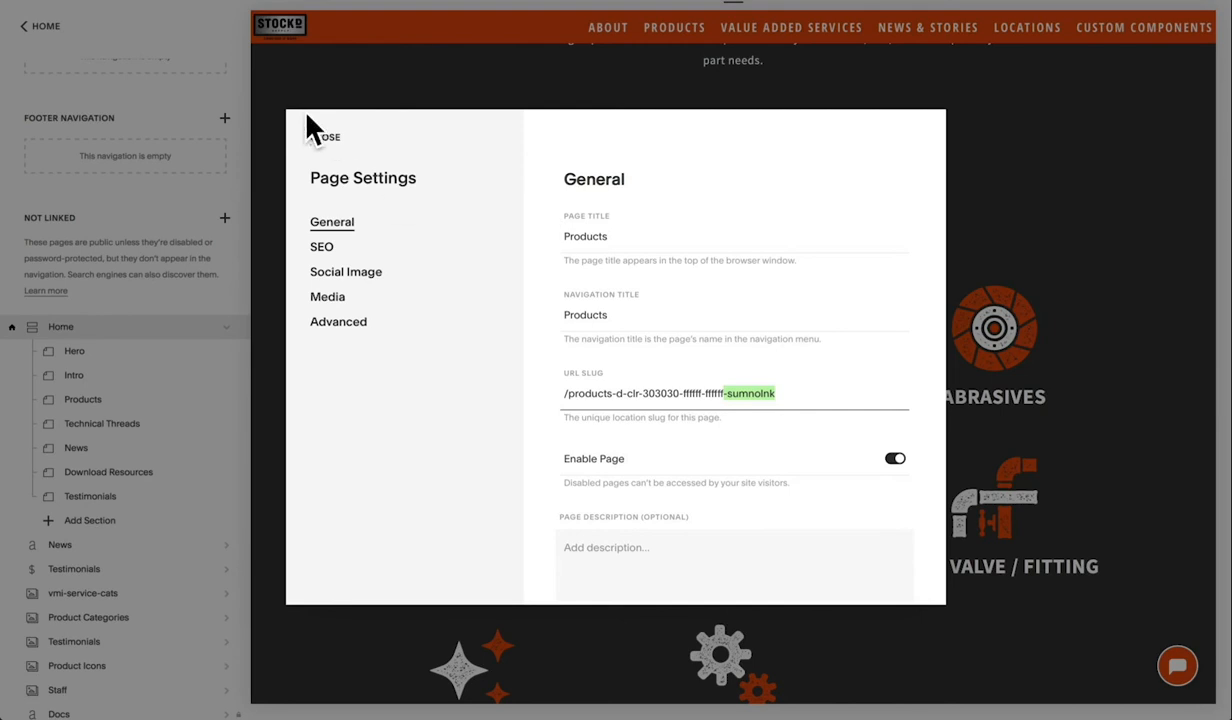
click(322, 146)
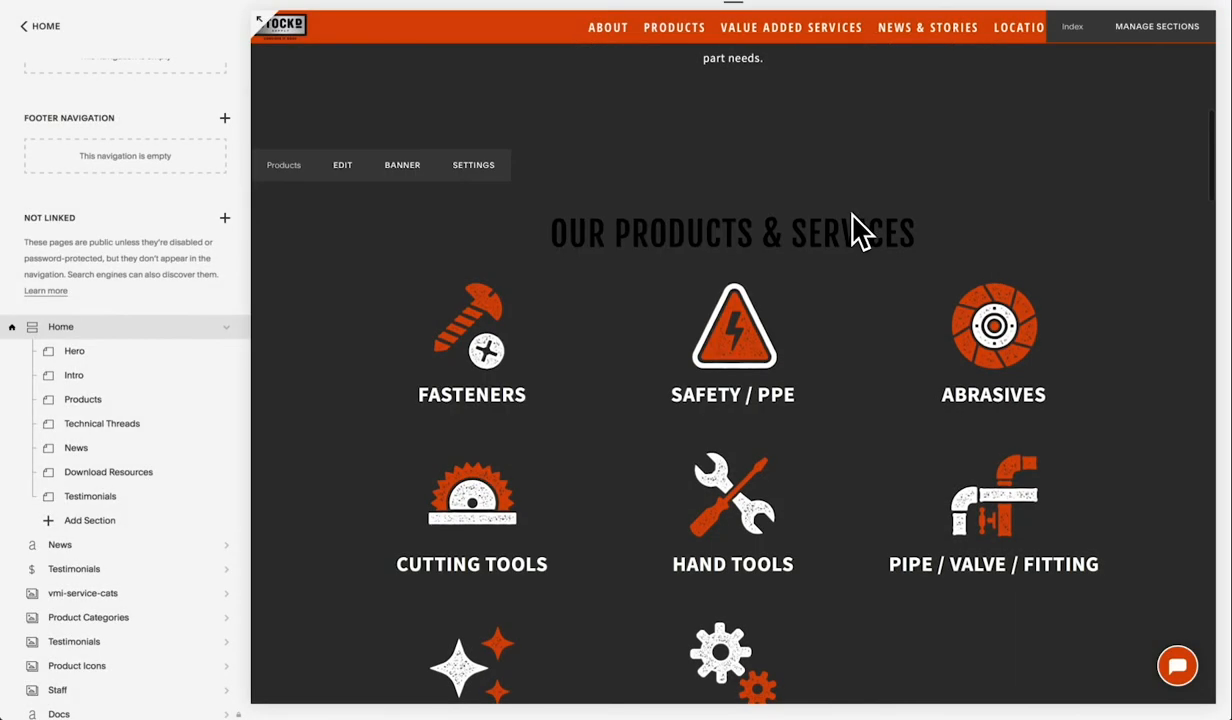
- Open the home page's Technical Threads section for editing, try Heading 3 on its "Customization? That comes standard." headline, and restore Heading 2
scroll(855, 231, down, 3)
scroll(855, 231, down, 7)
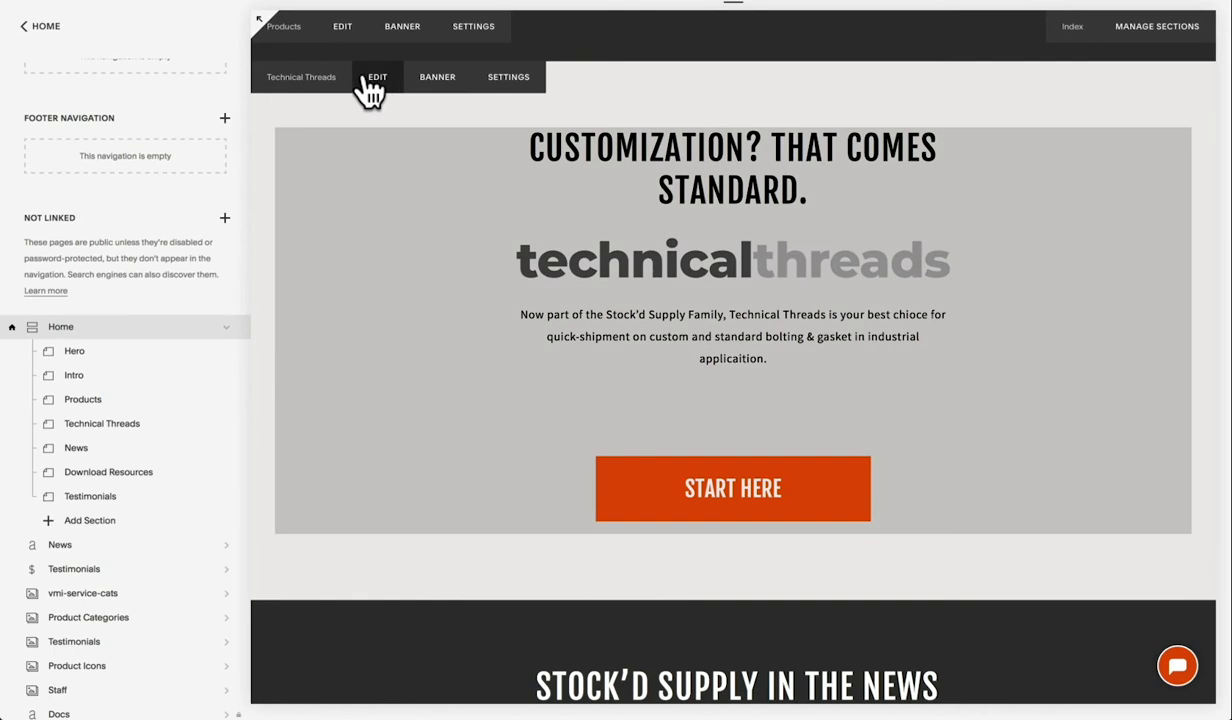
click(372, 82)
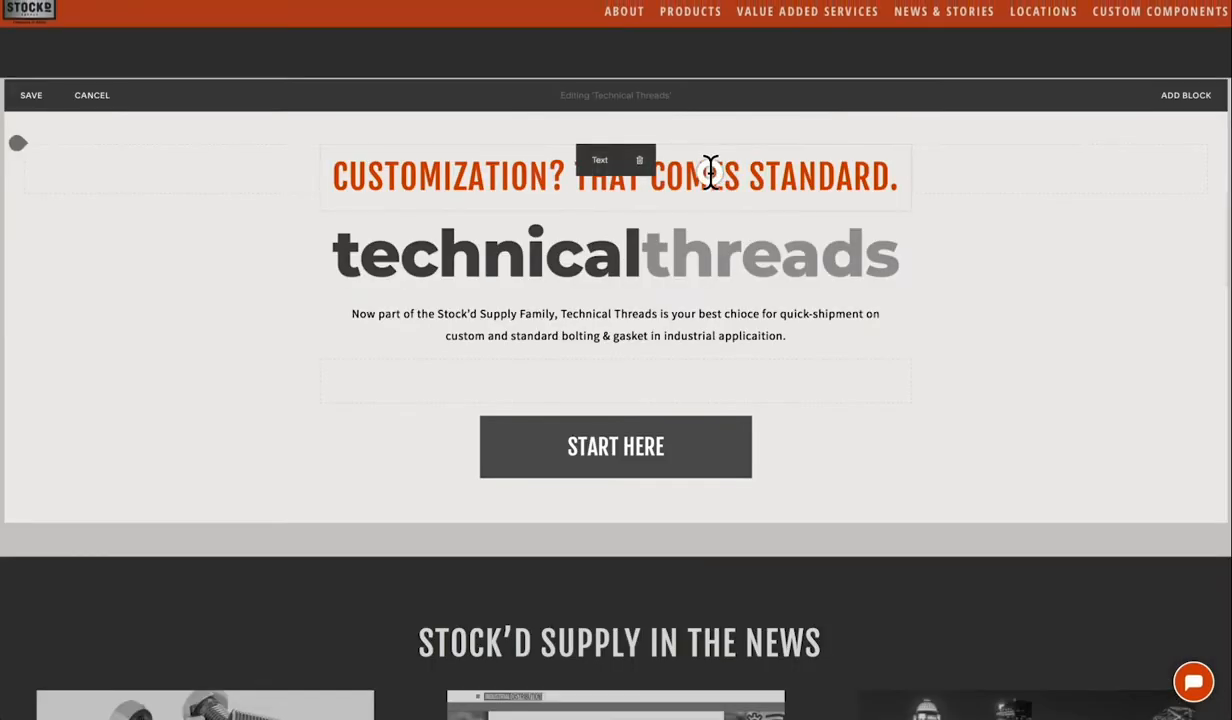
click(710, 175)
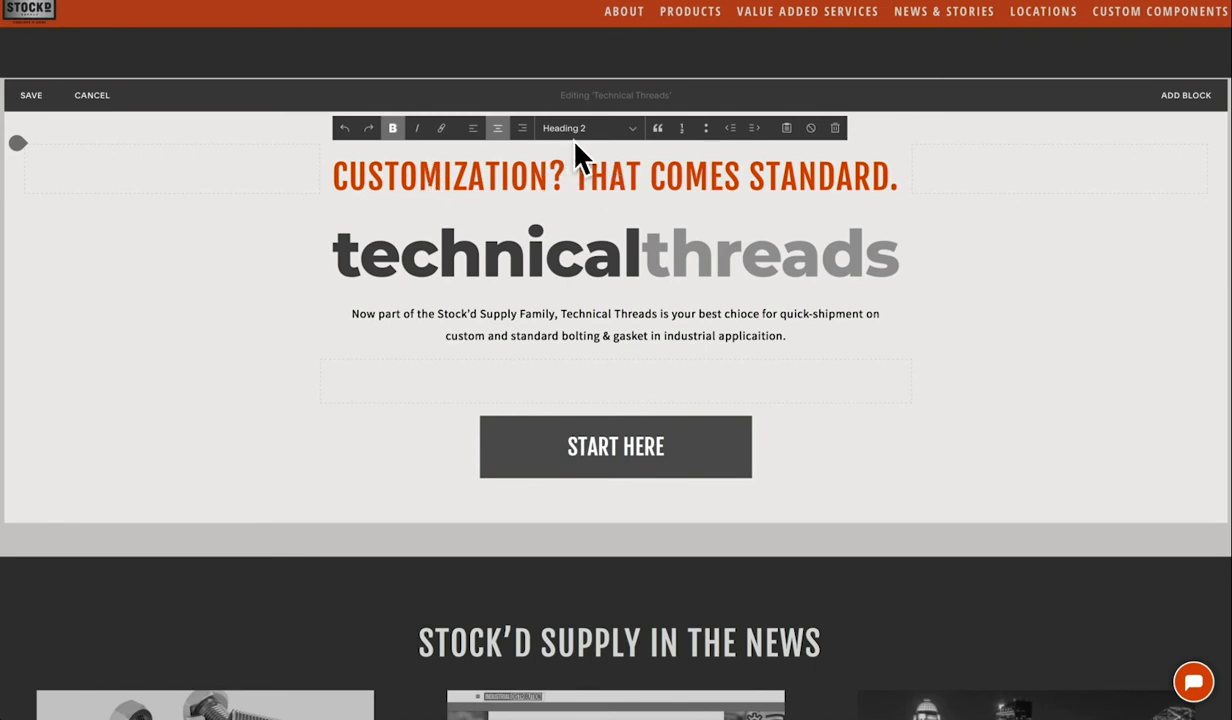
click(634, 130)
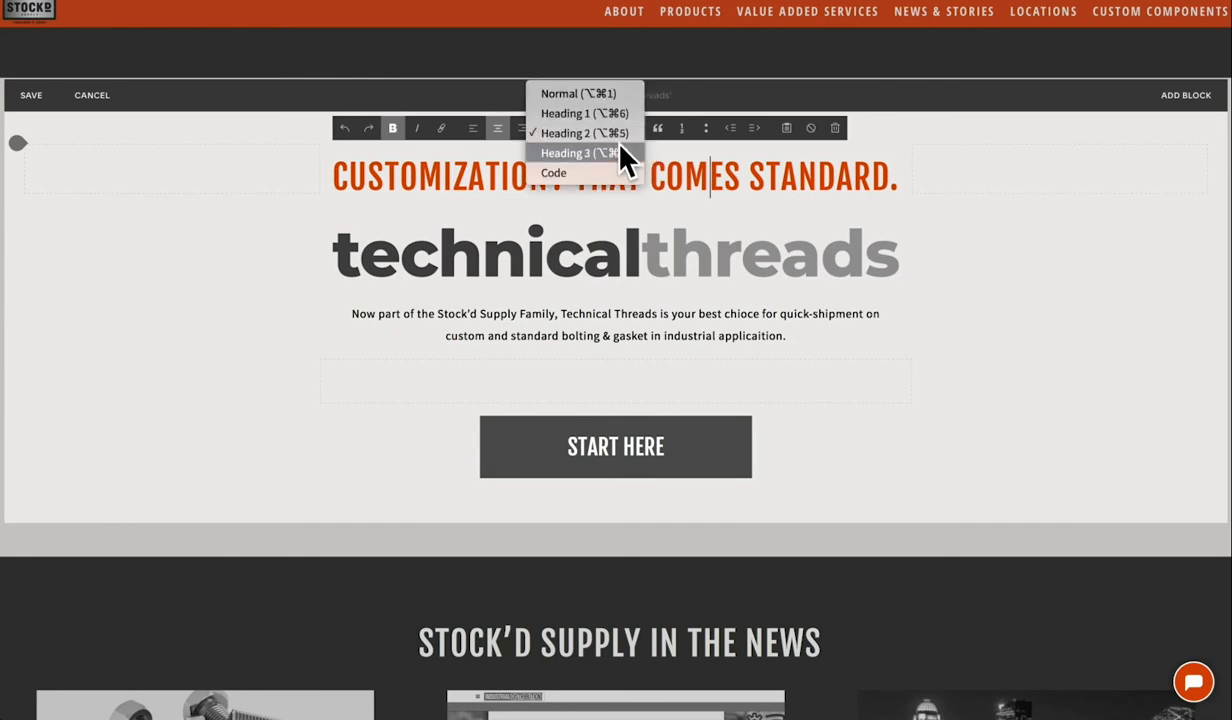
click(619, 153)
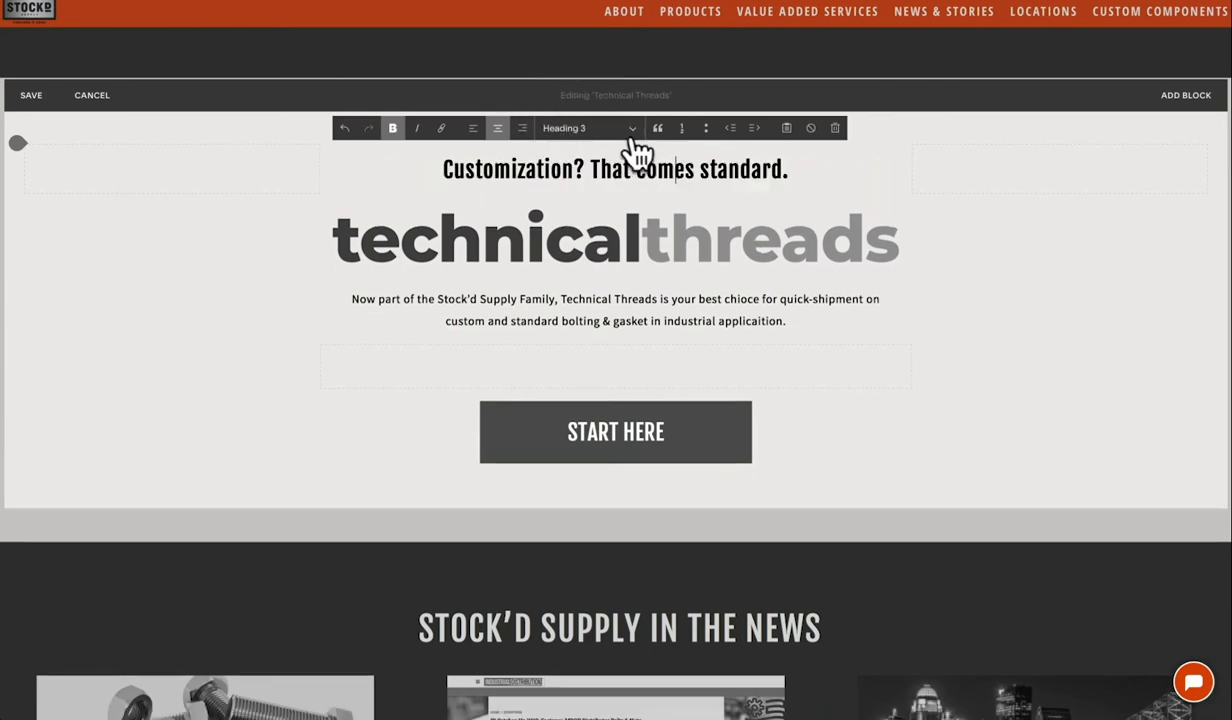
click(632, 130)
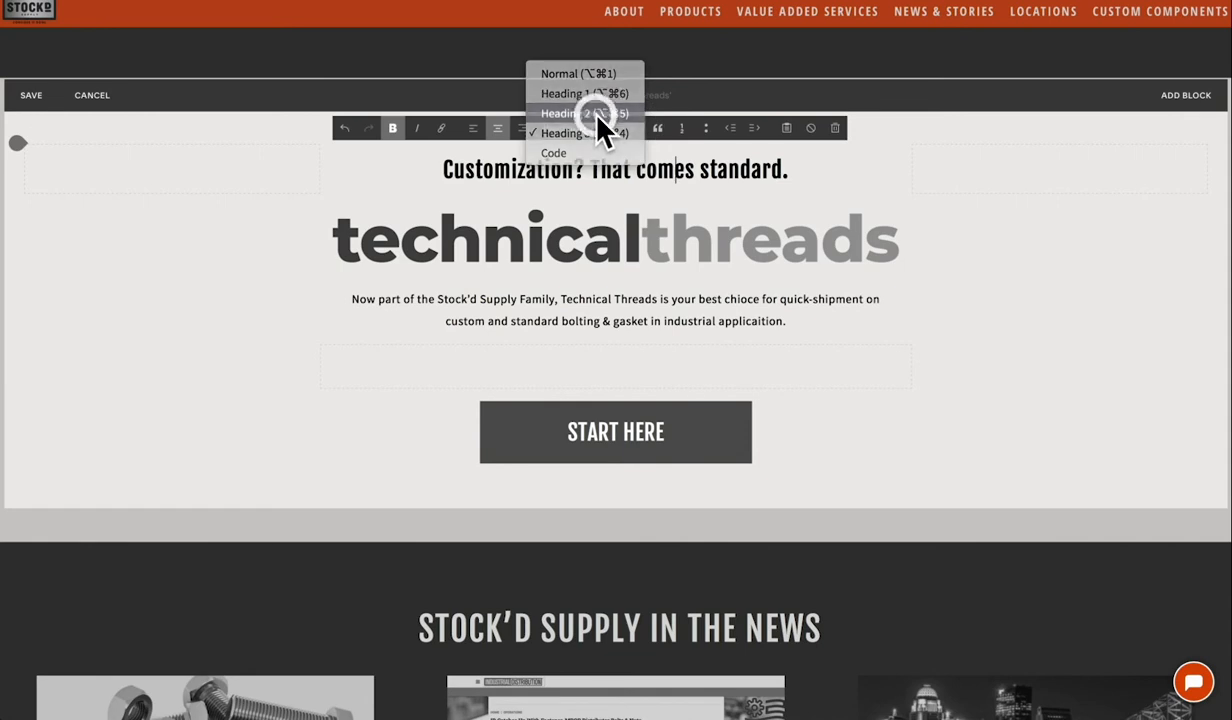
click(598, 115)
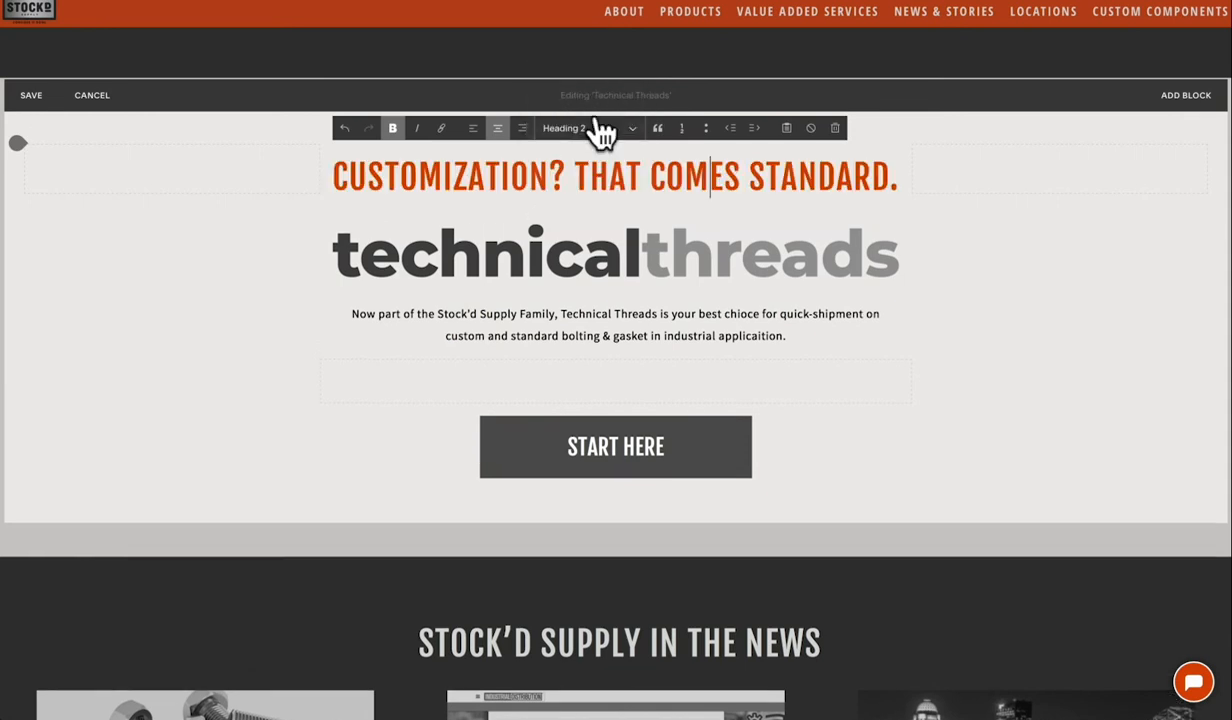
- Examine the Technical Threads logo image and description text blocks, and cancel the section edit
click(693, 265)
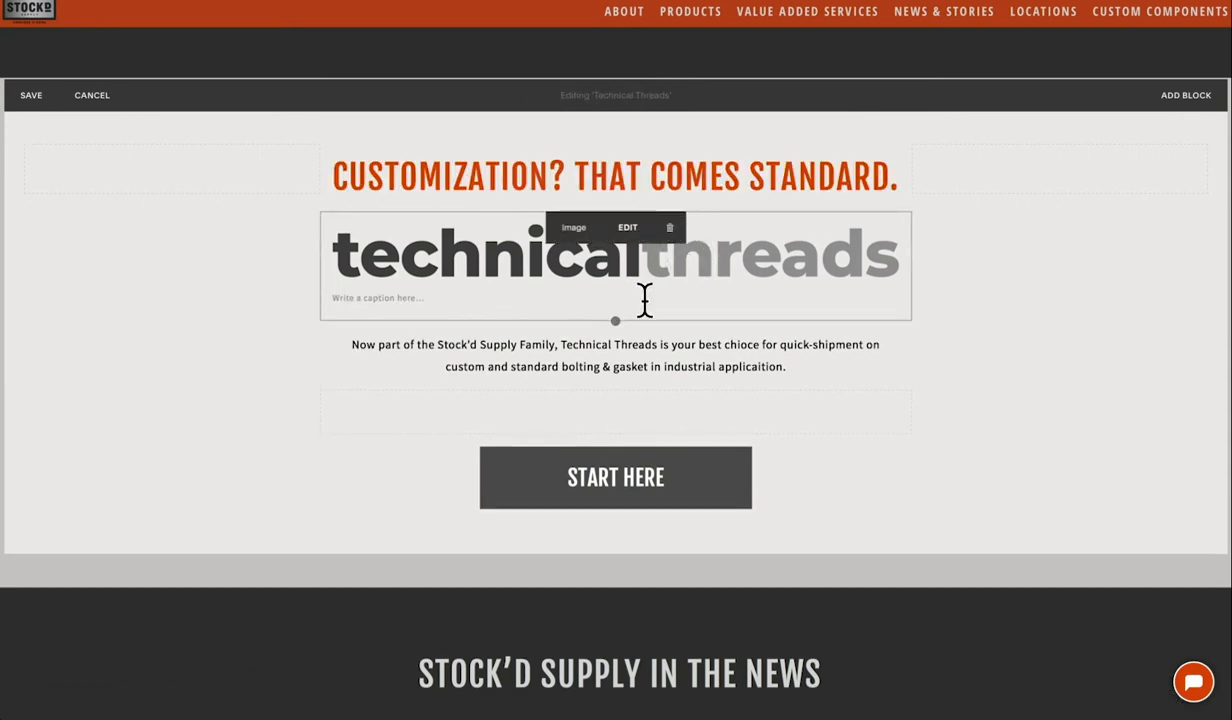
click(600, 342)
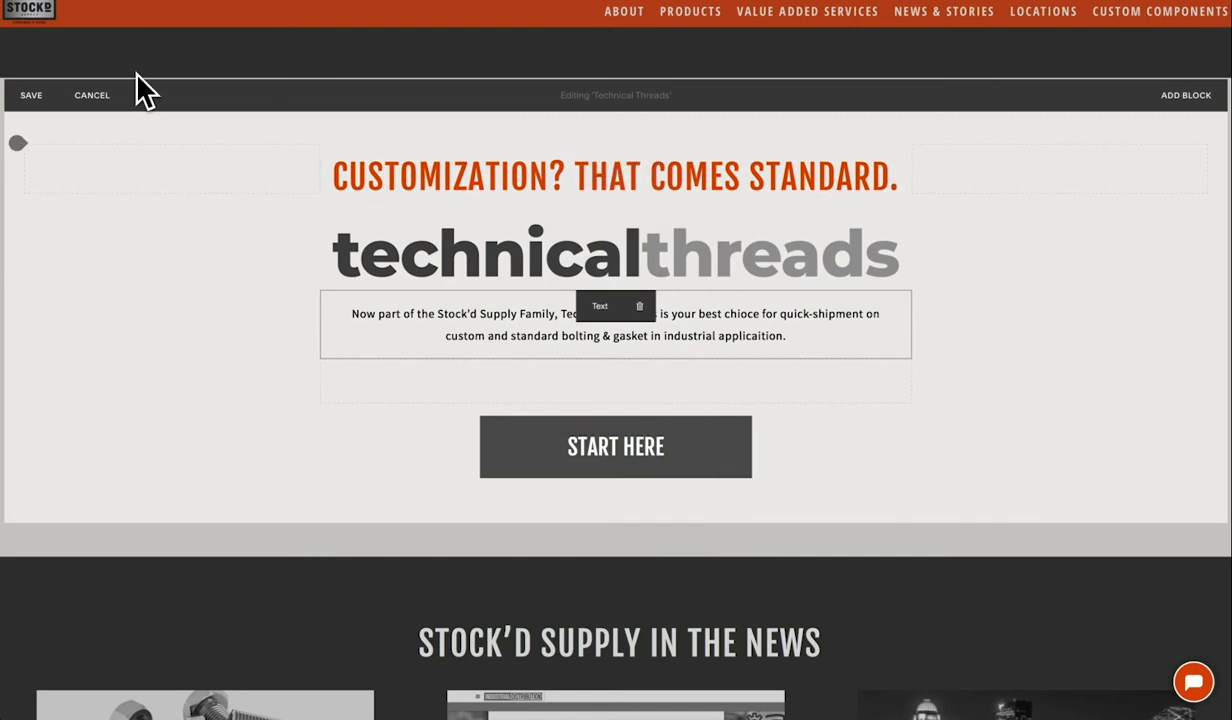
click(94, 97)
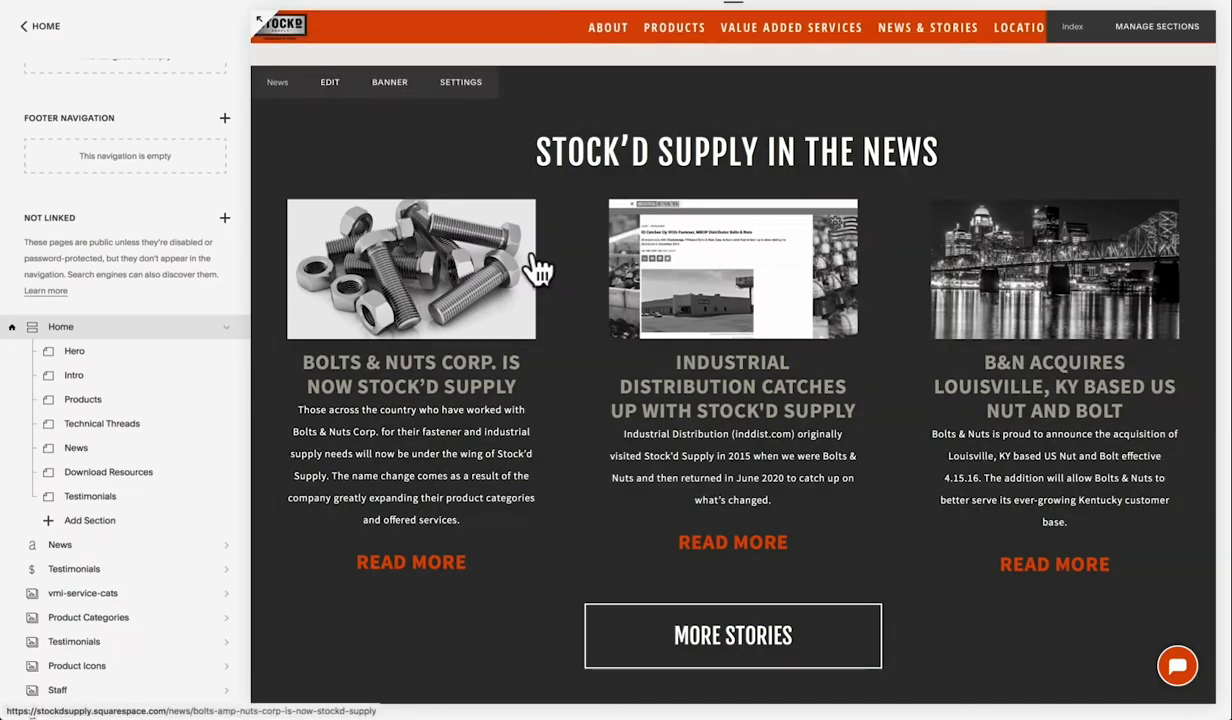
- Open the home page's News section for editing and examine the source pages offered for its summary block's content
click(326, 84)
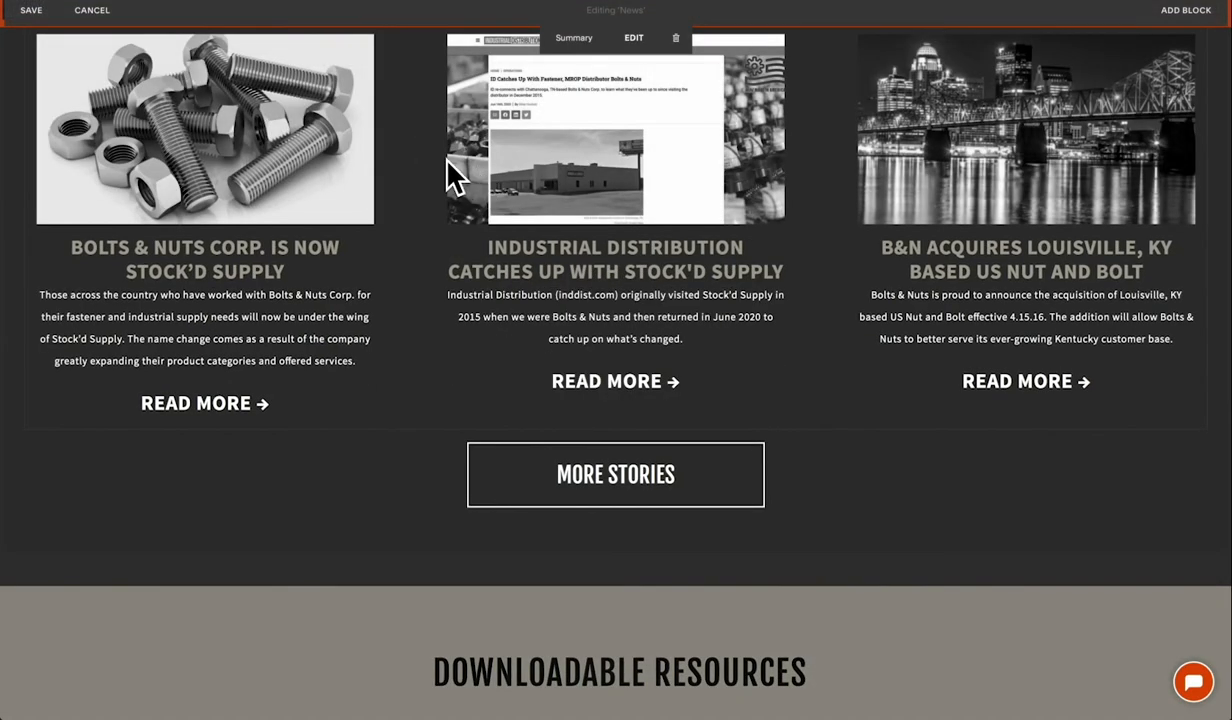
scroll(360, 136, up, 1)
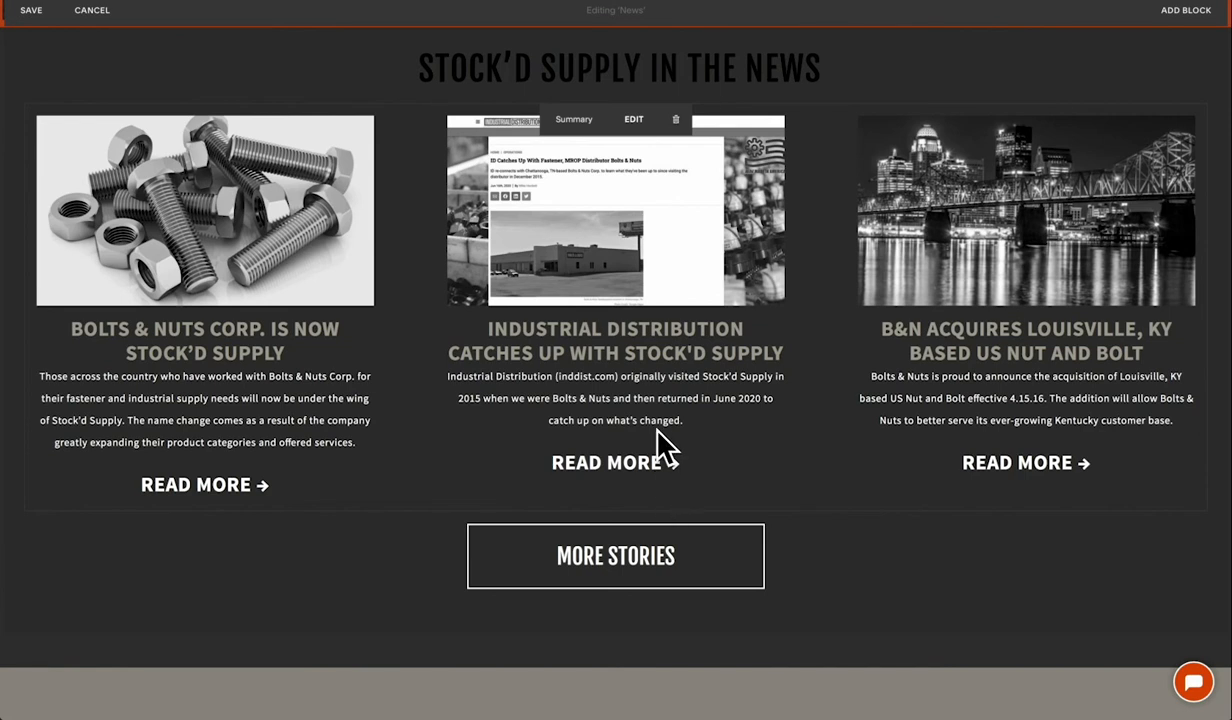
click(634, 121)
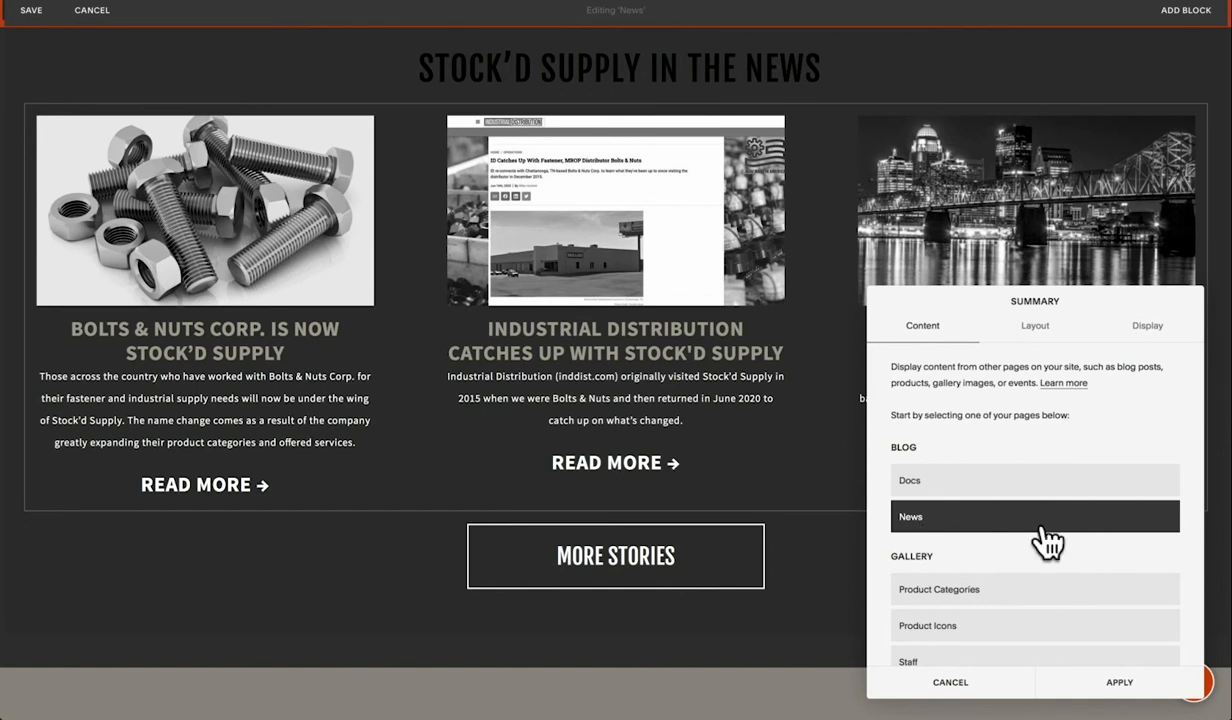
scroll(1048, 543, down, 1)
scroll(1046, 542, down, 1)
scroll(1046, 450, up, 1)
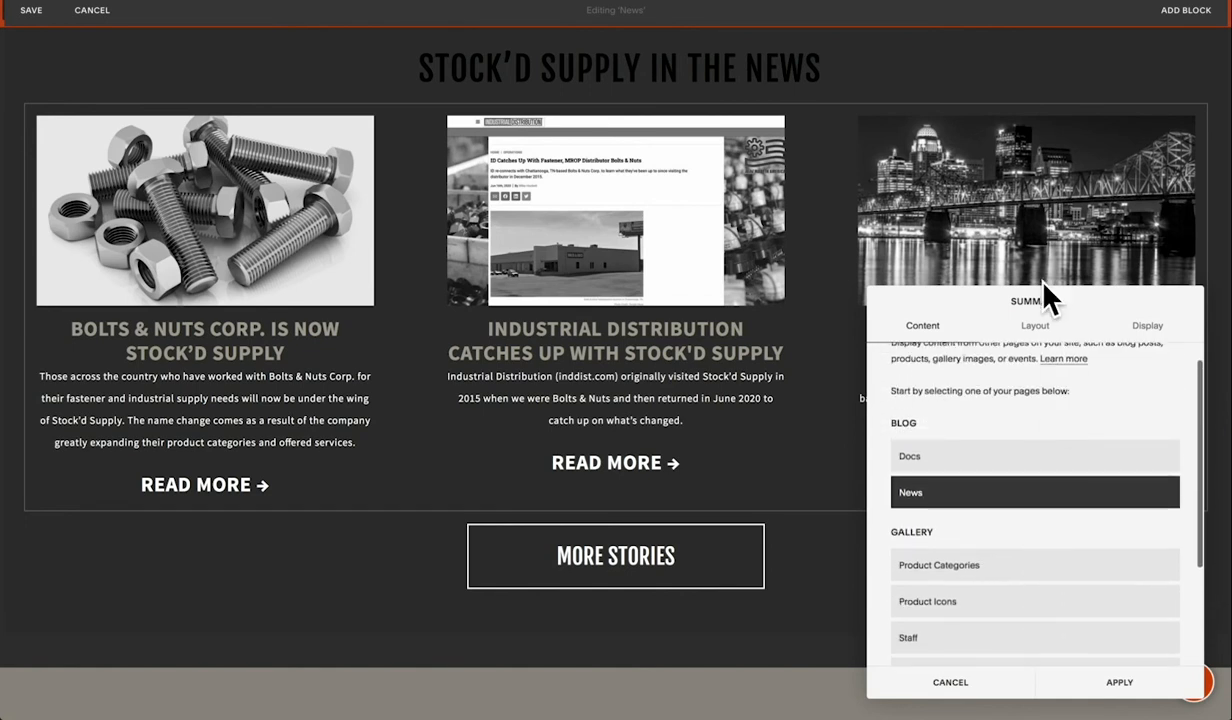
- Review the News summary block's layout options, including aspect ratio and spacing, and its display options, including the category filter
click(1037, 330)
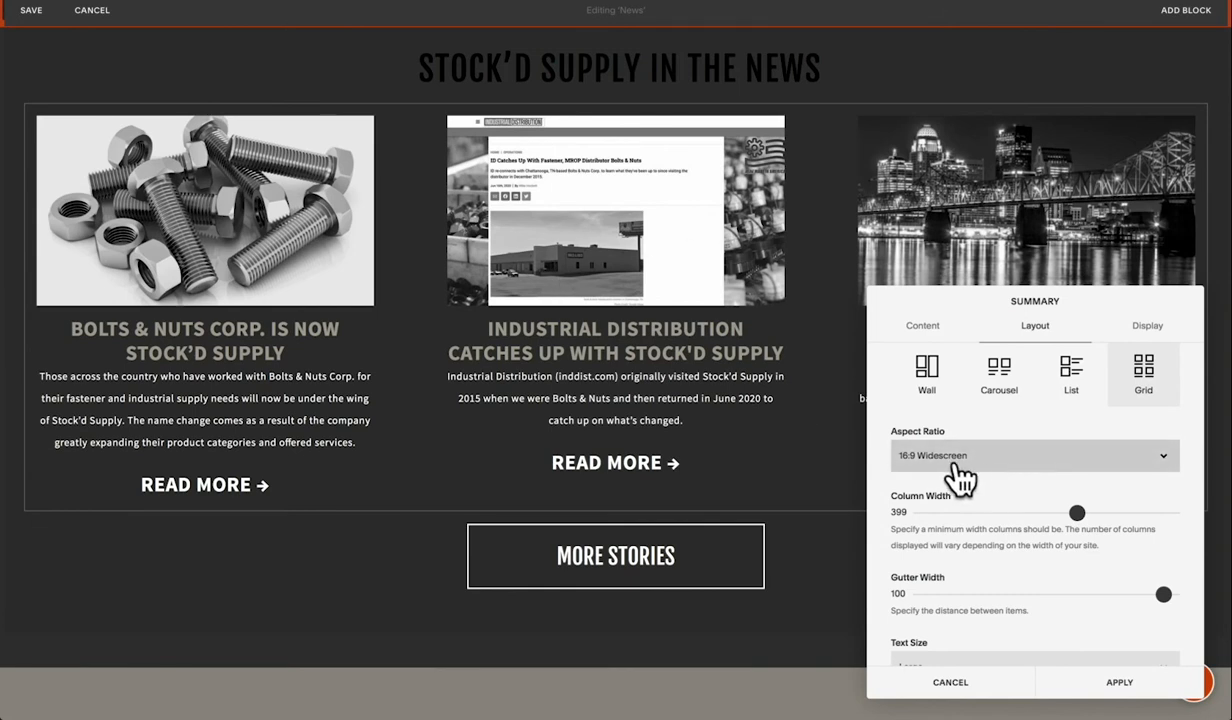
click(925, 456)
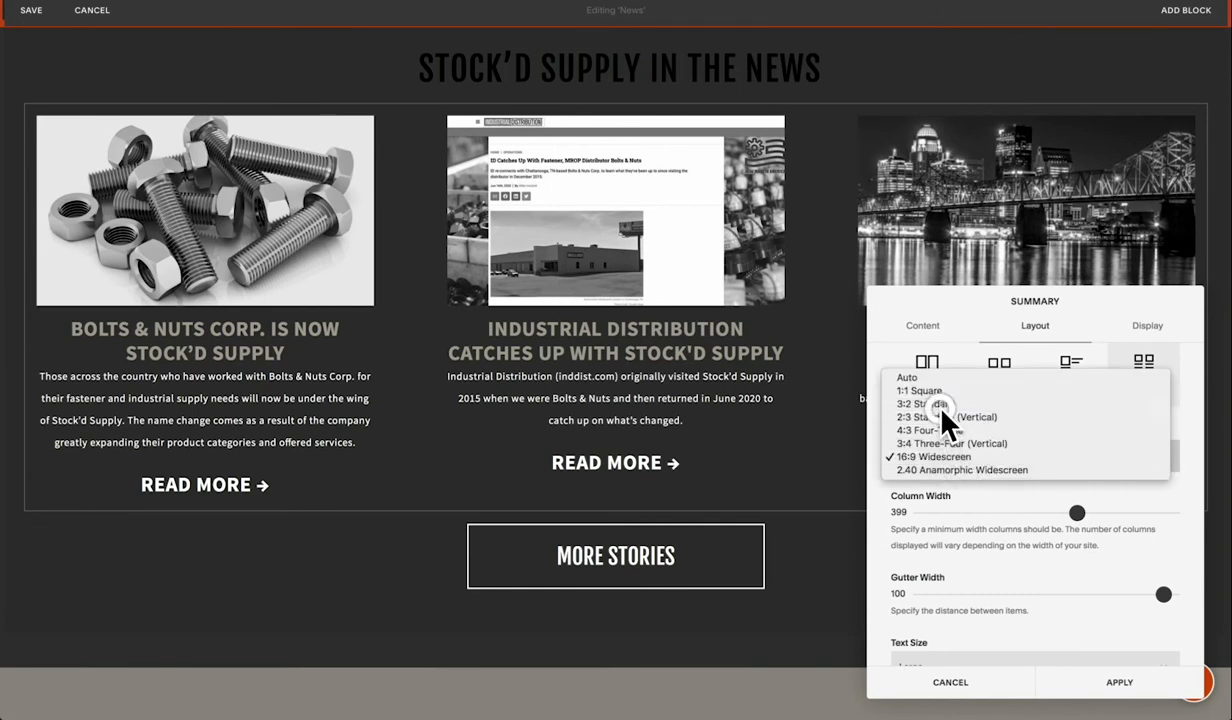
click(940, 430)
click(945, 458)
click(946, 483)
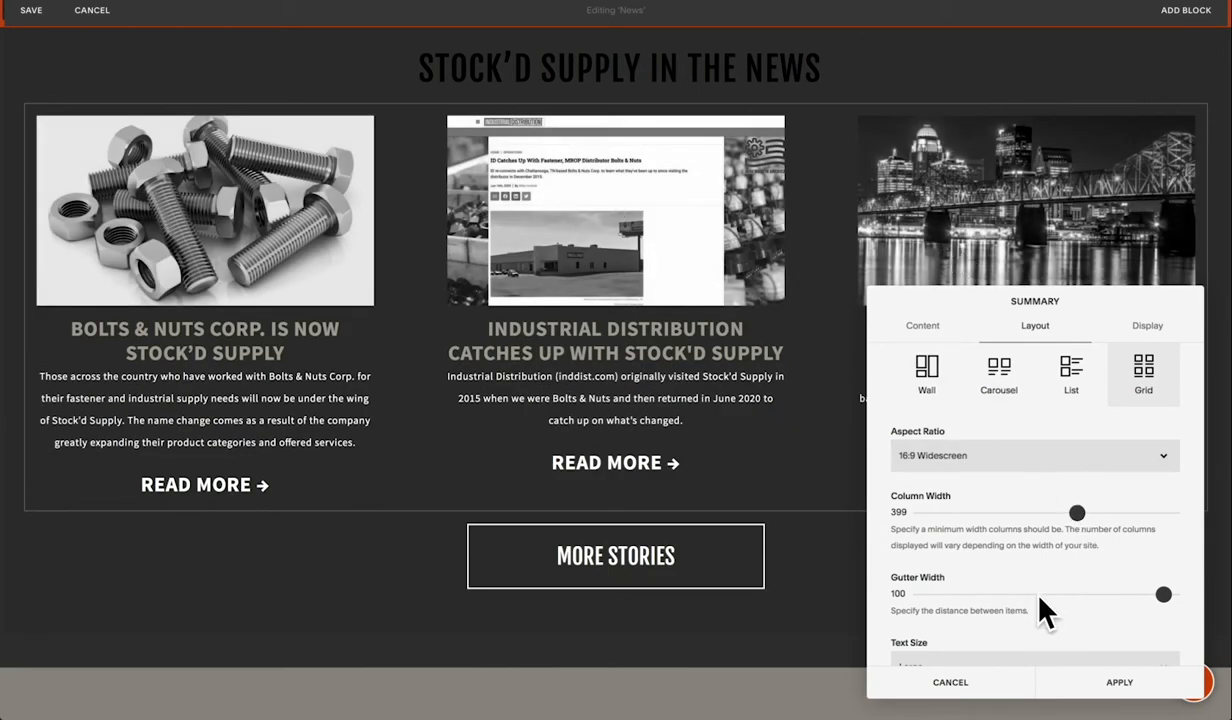
scroll(1028, 590, down, 3)
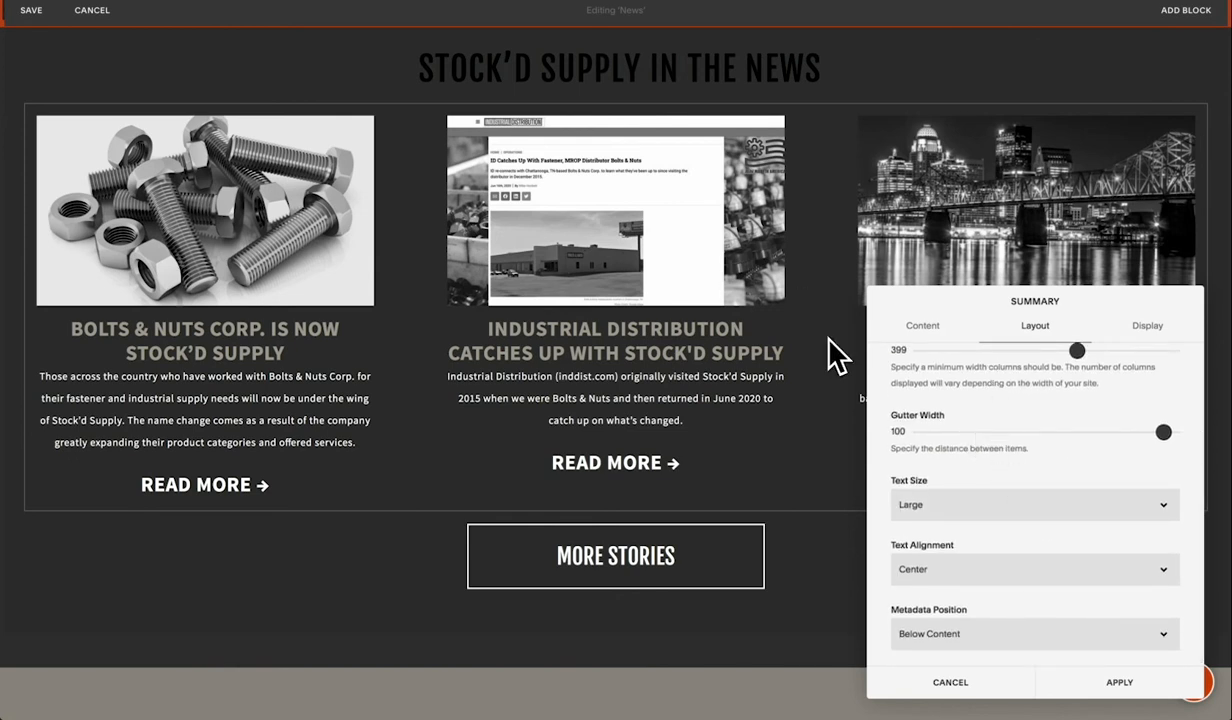
click(1150, 340)
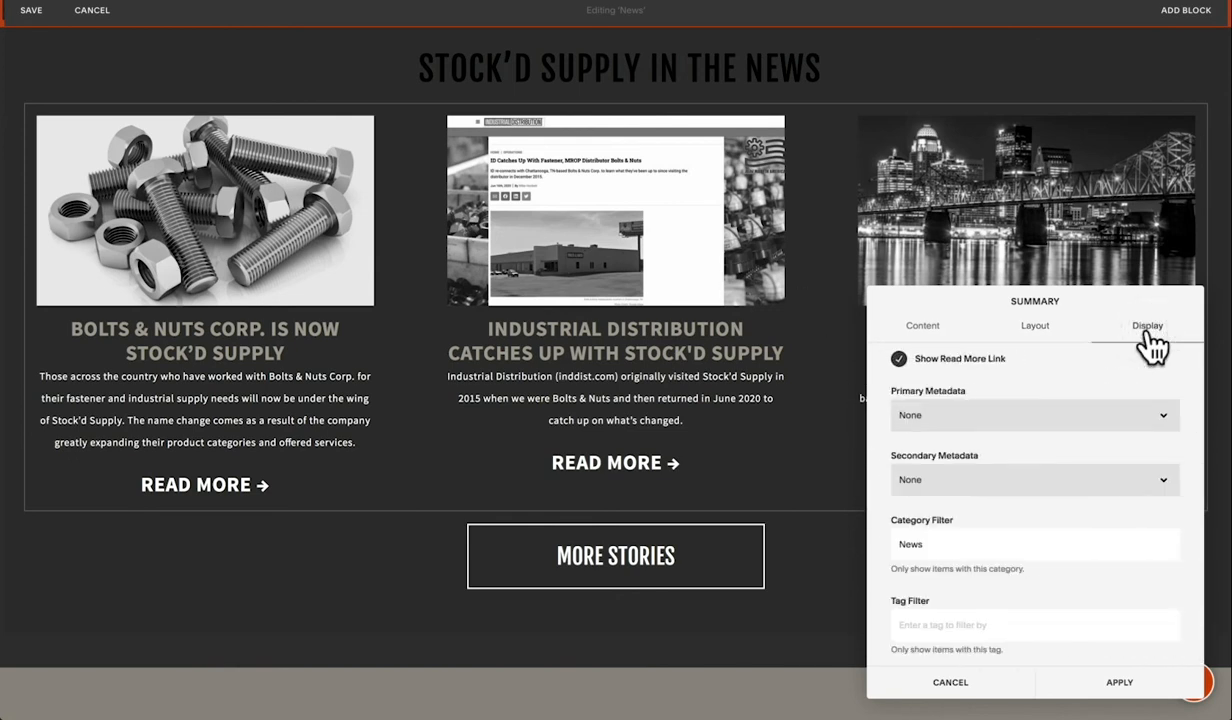
scroll(942, 485, down, 2)
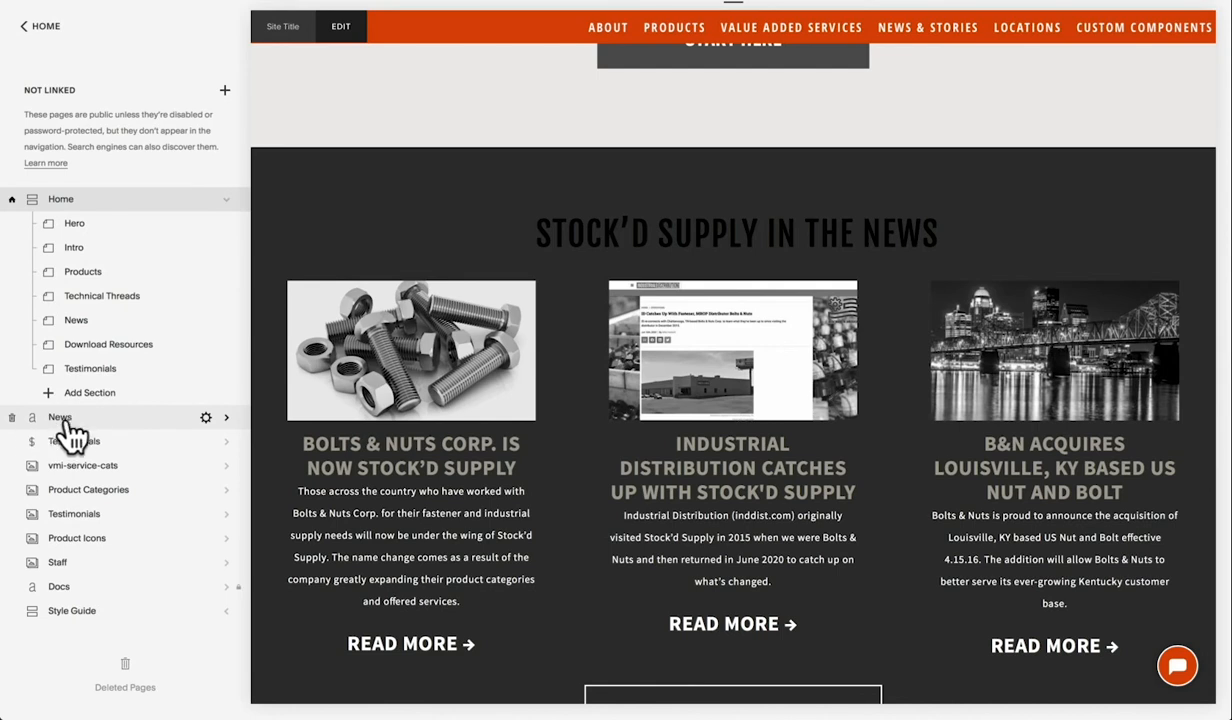
- Open the News blog page and look through its posts
click(66, 418)
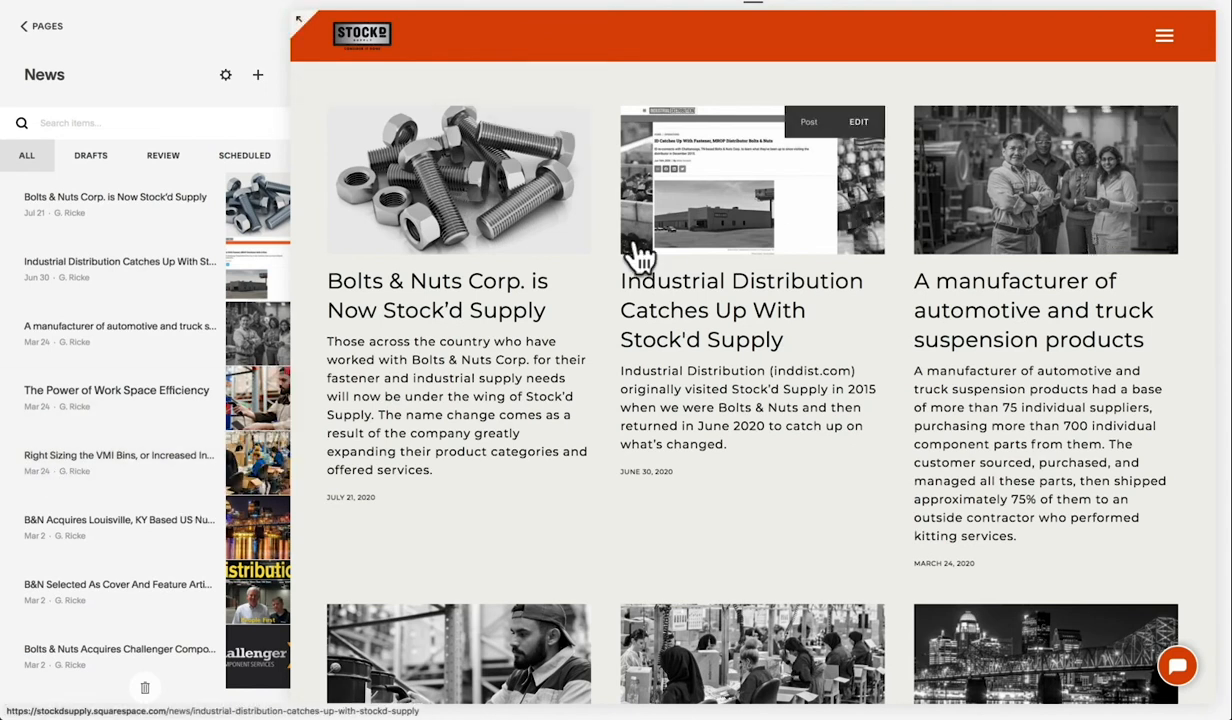
scroll(635, 252, down, 10)
scroll(635, 252, up, 10)
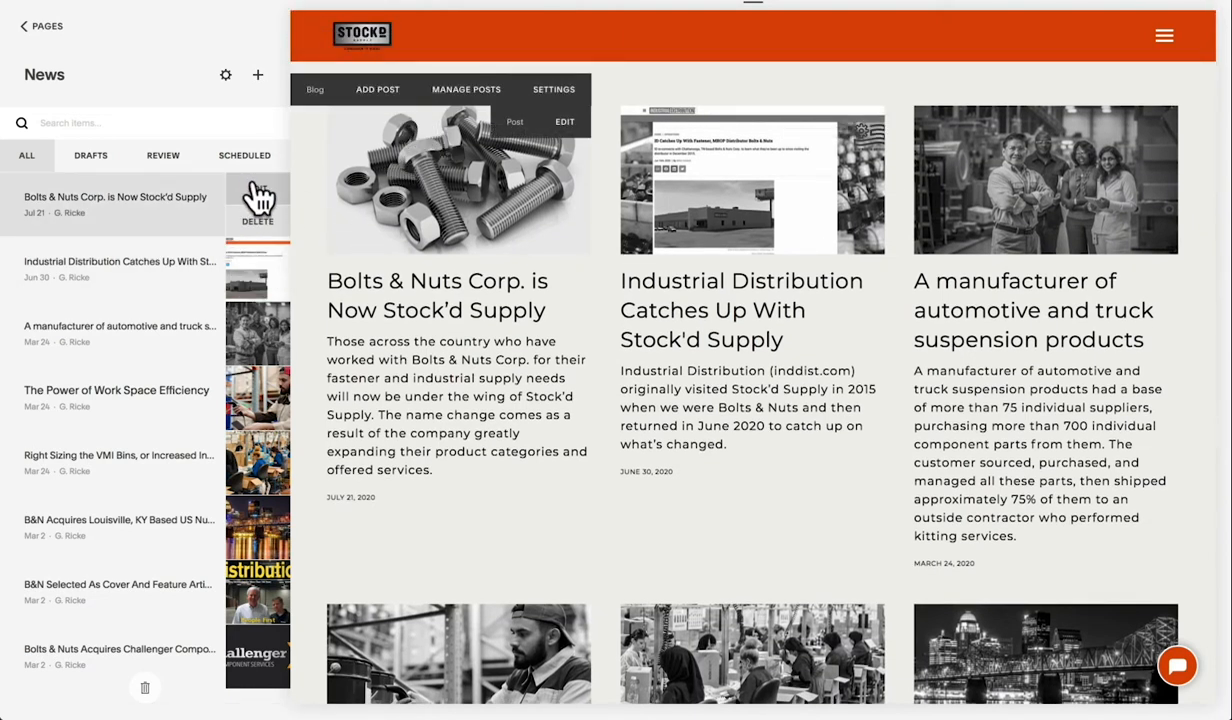
- Open the "Bolts & Nuts Corp. is Now Stock'd Supply" post for editing, examine its content and category, and cancel the edit
click(477, 200)
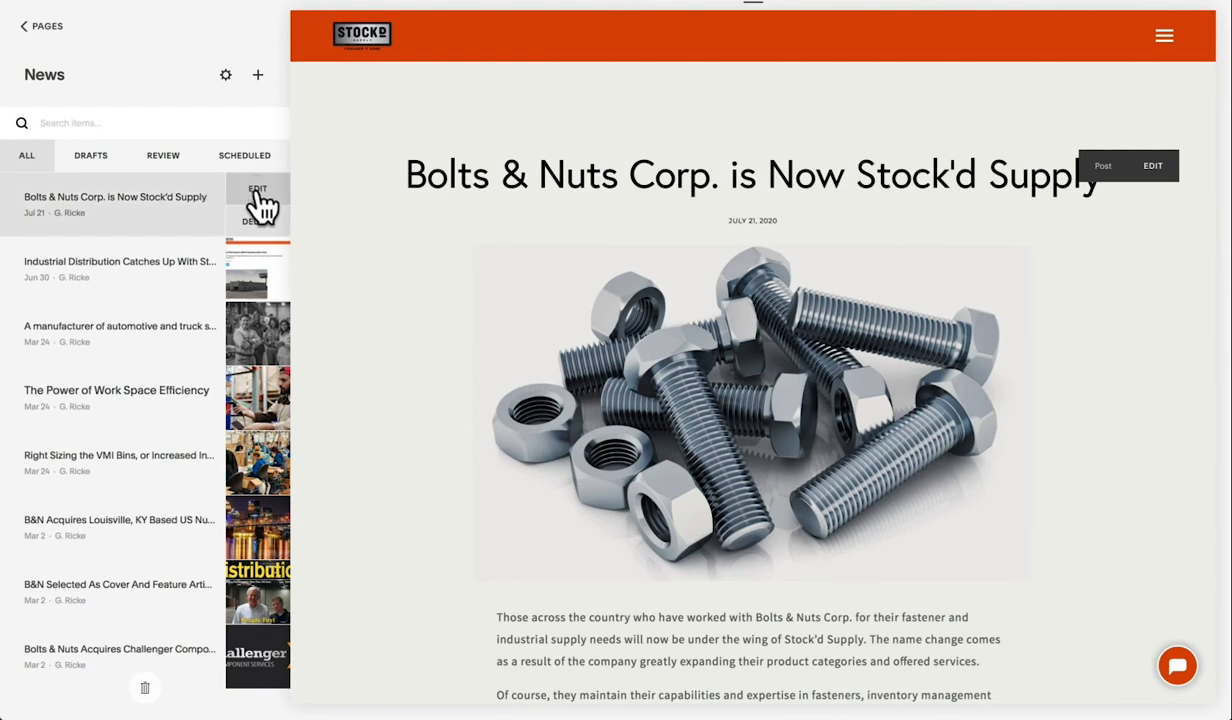
double_click(256, 206)
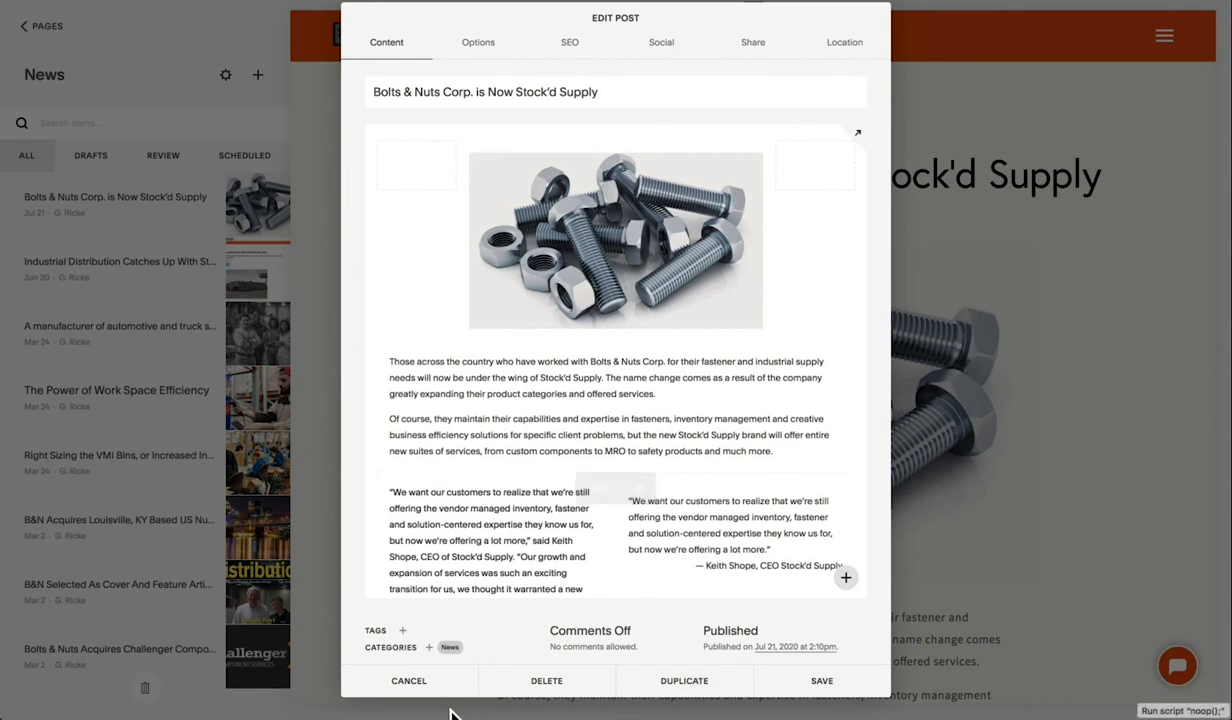
click(410, 681)
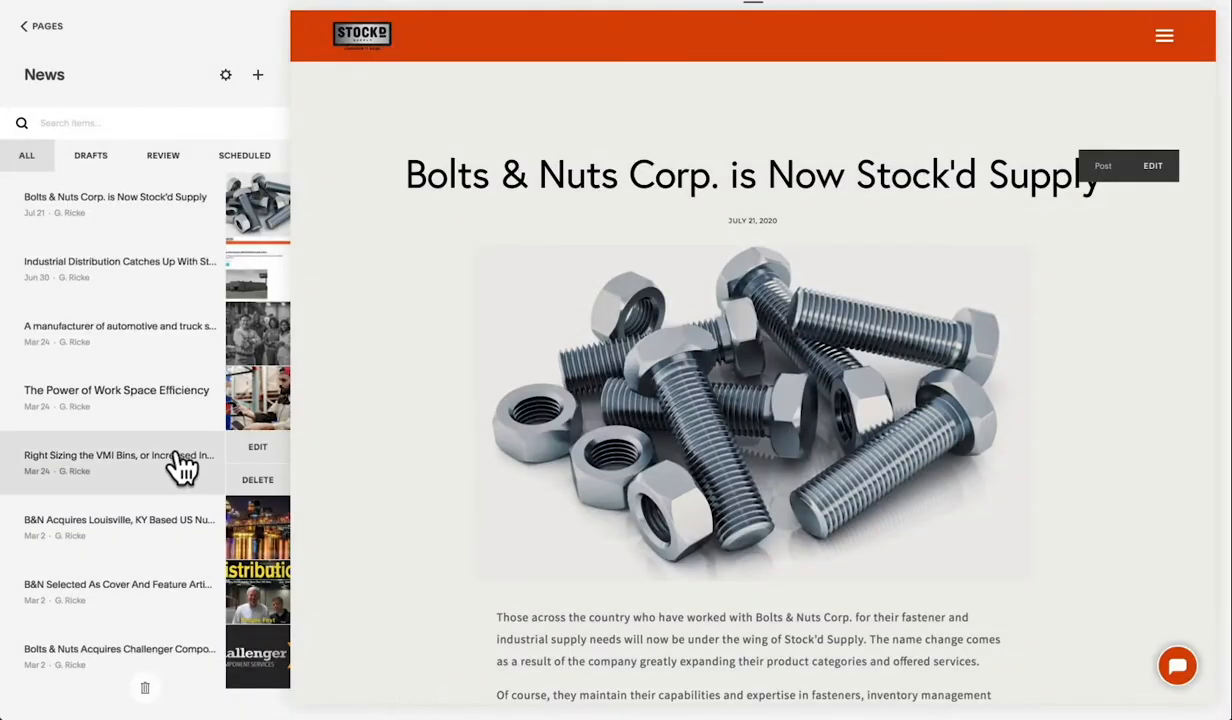
- Open the "A manufacturer of automotive and truck suspension products" post for editing, examine its category choices, and cancel the edit
mouse_move(218, 621)
click(259, 583)
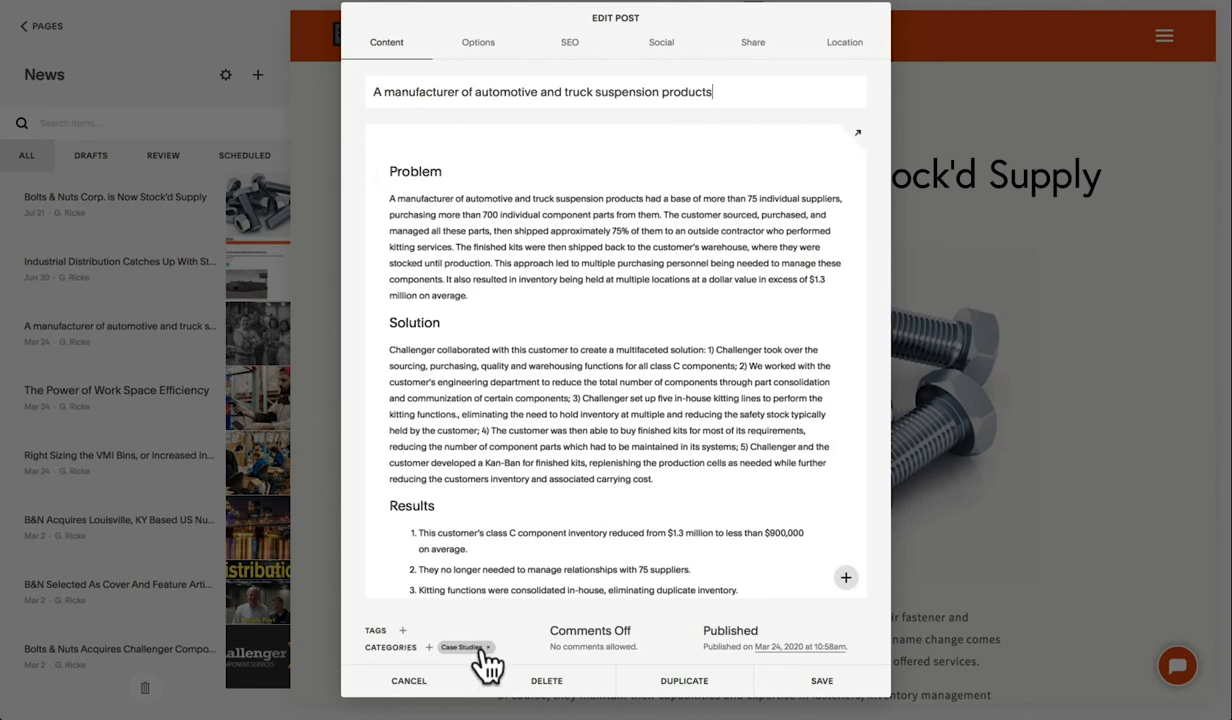
click(429, 647)
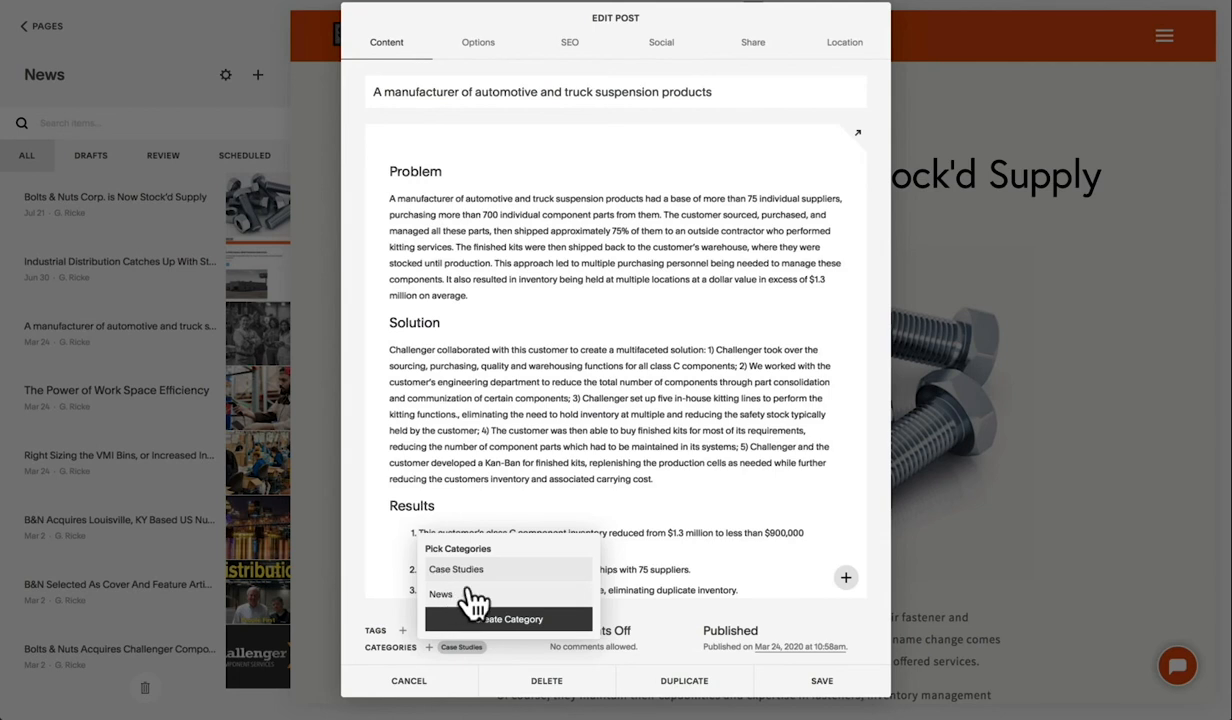
click(370, 594)
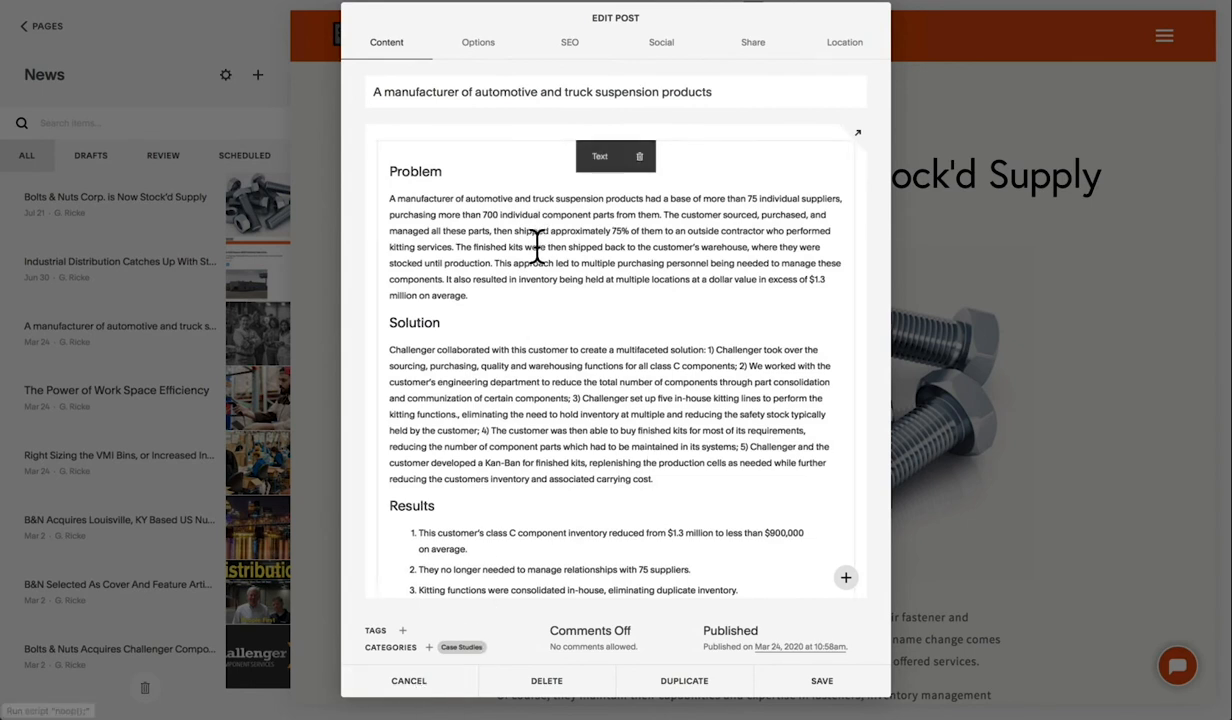
click(408, 680)
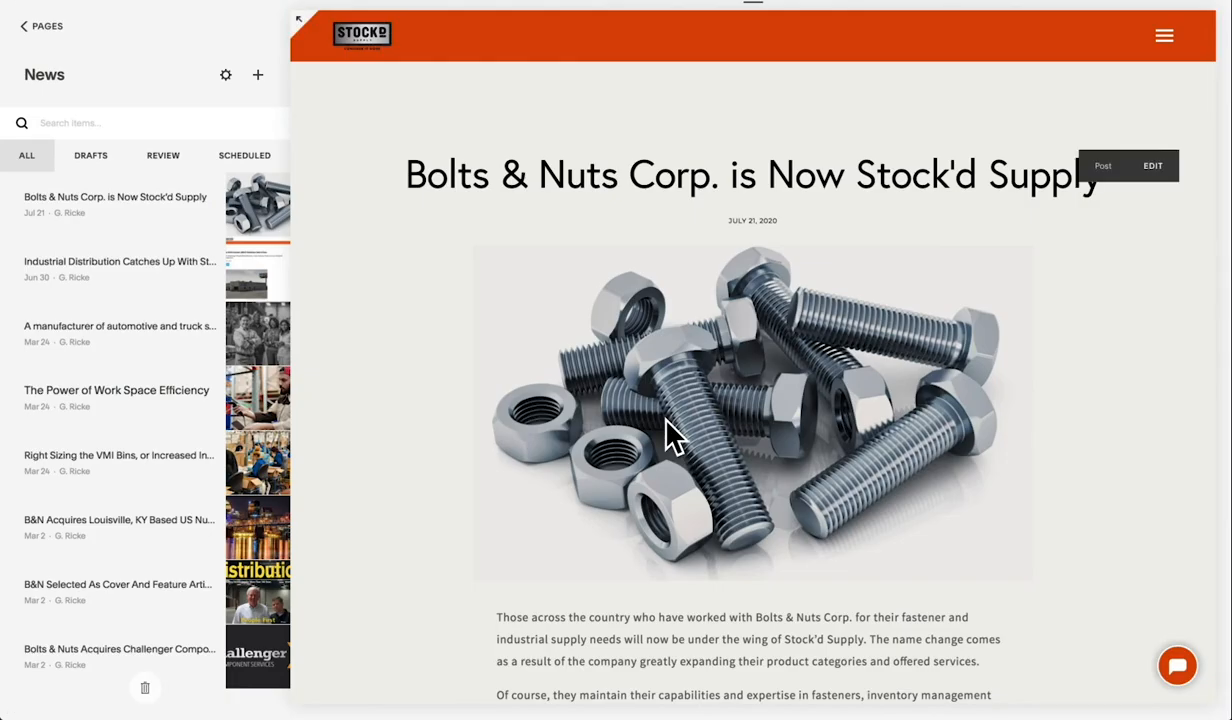
- Open the "Bolts & Nuts Corp. is Now Stock'd Supply" post for editing and examine its text and quote block, cancelling the quote edit
click(1155, 172)
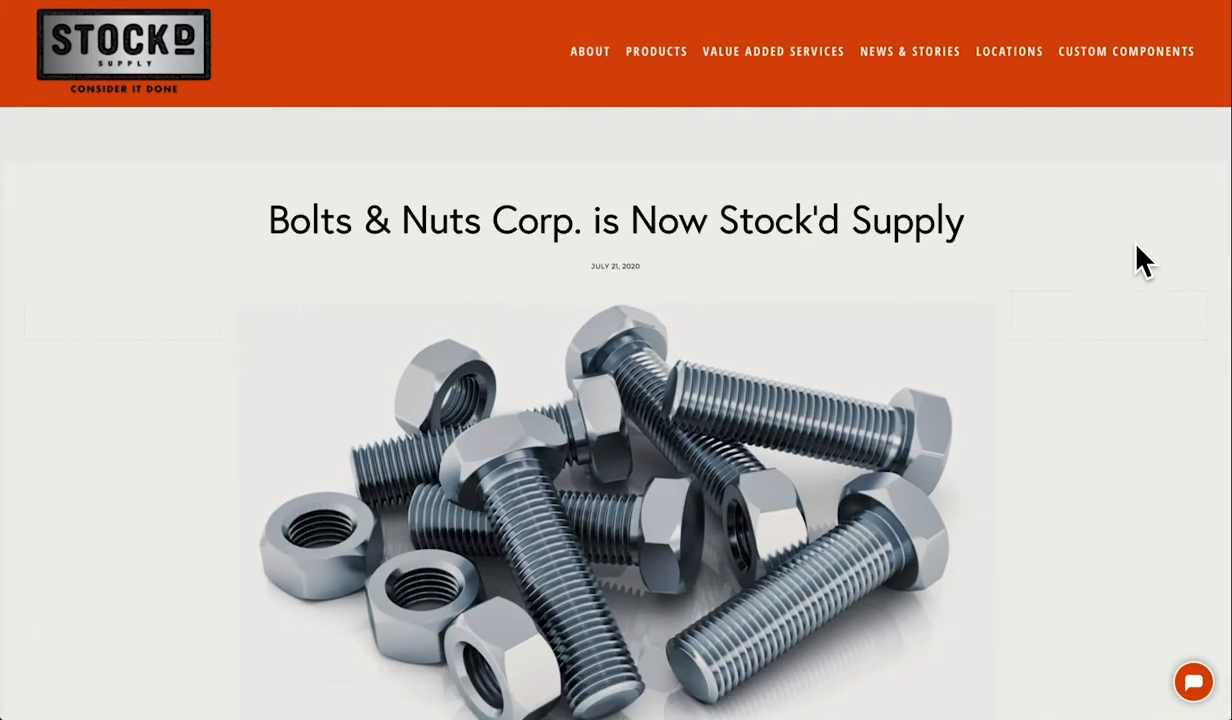
scroll(966, 483, down, 2)
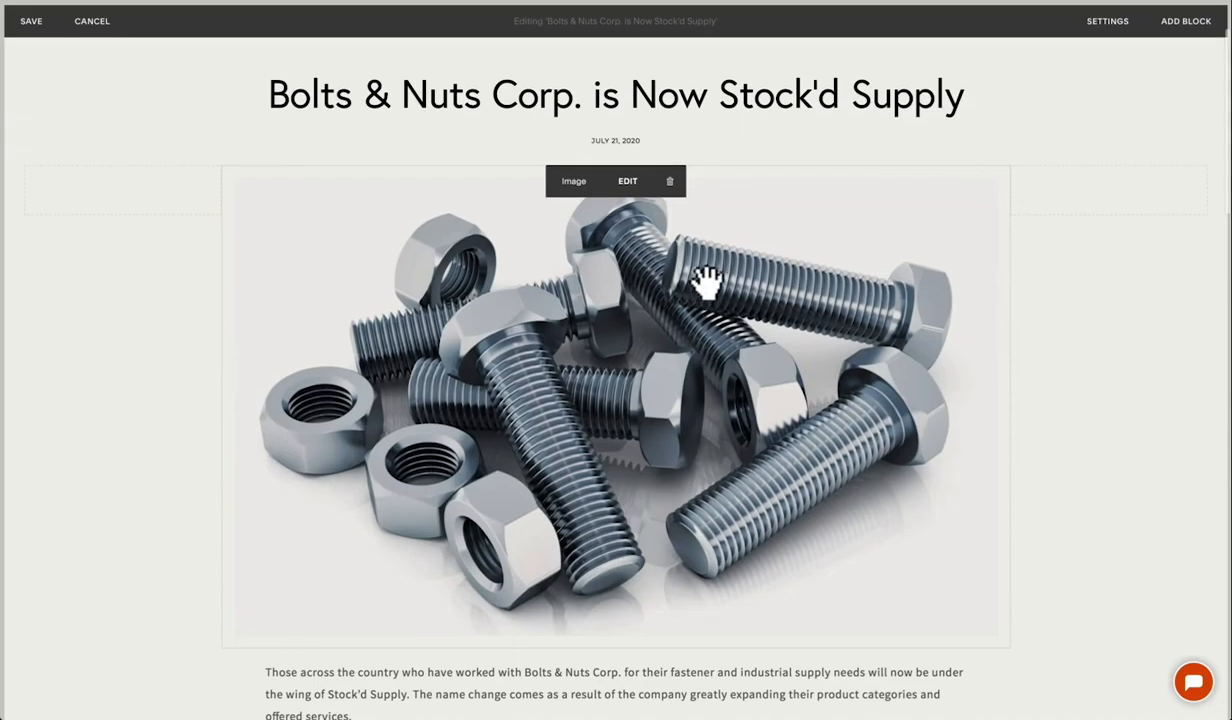
scroll(706, 283, down, 6)
click(407, 206)
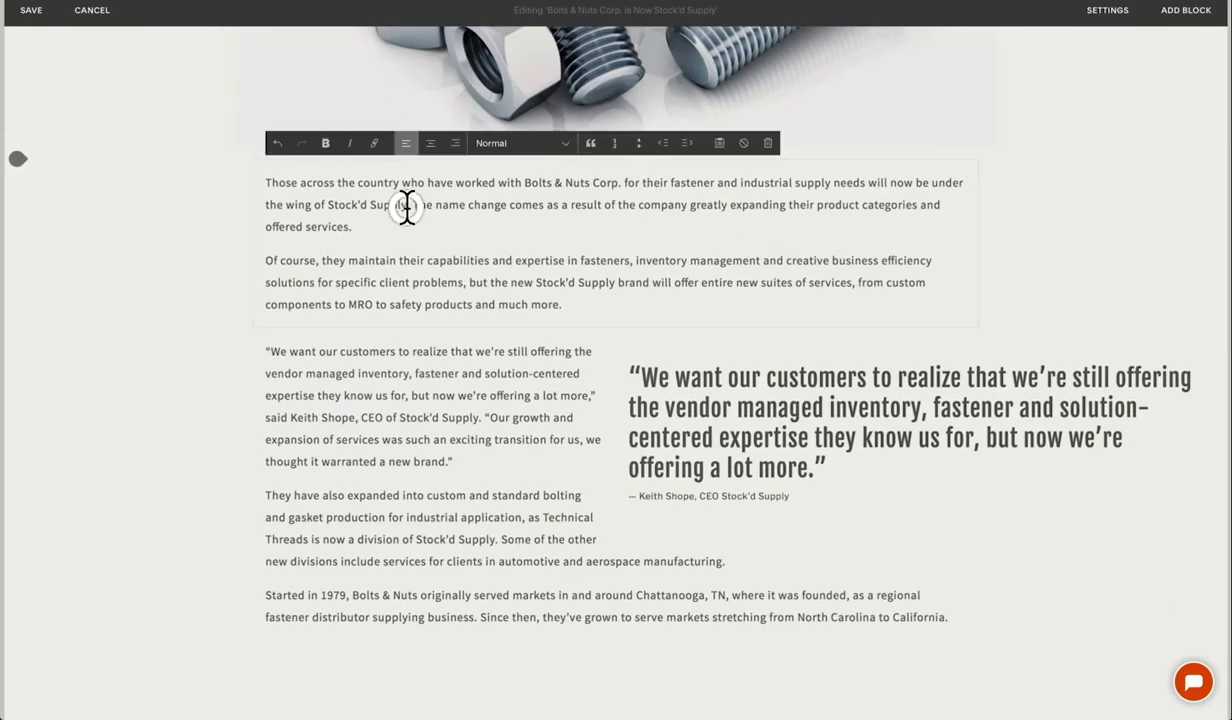
mouse_move(805, 390)
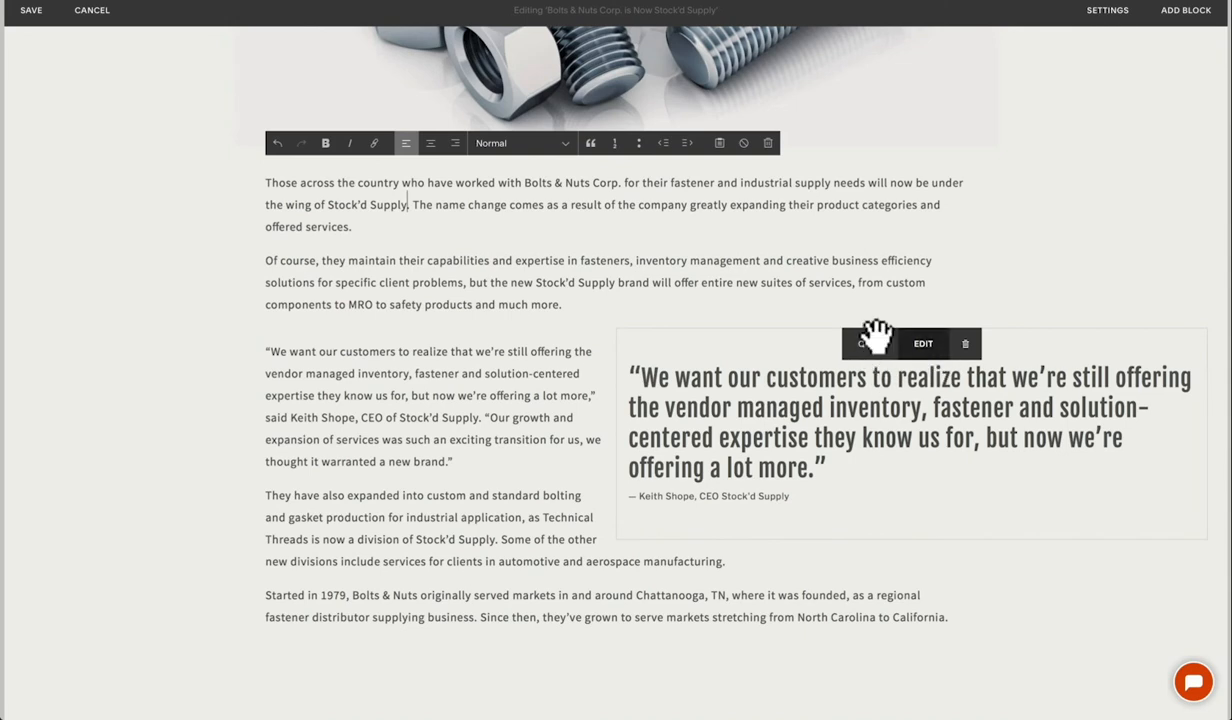
click(923, 344)
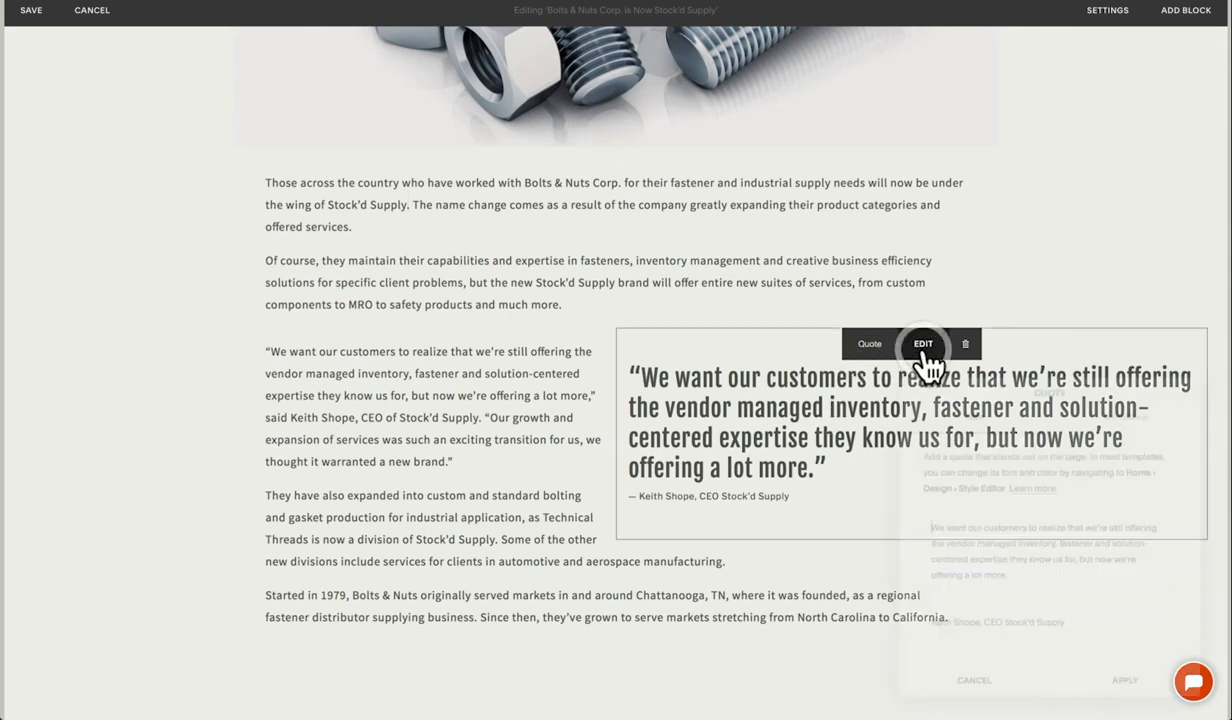
click(1000, 557)
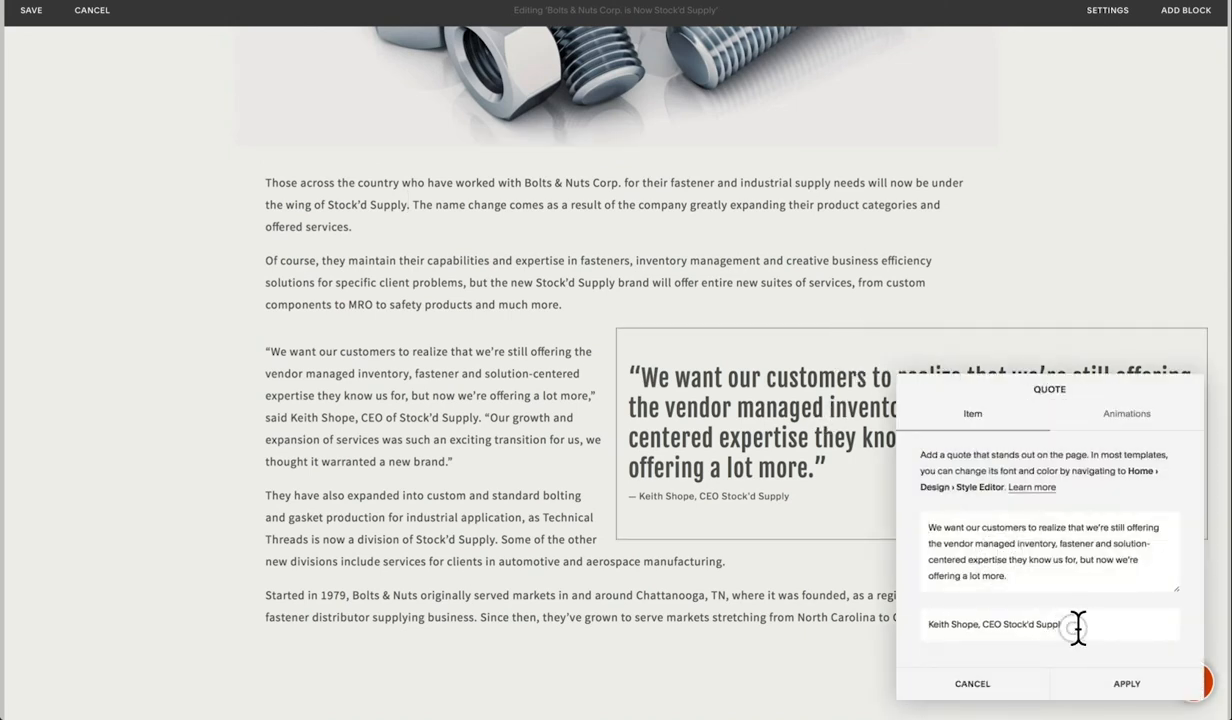
click(980, 683)
- Examine the content settings and focal point of the post's bolts image, and cancel the post edit
scroll(692, 133, up, 2)
scroll(649, 130, down, 1)
scroll(649, 129, up, 5)
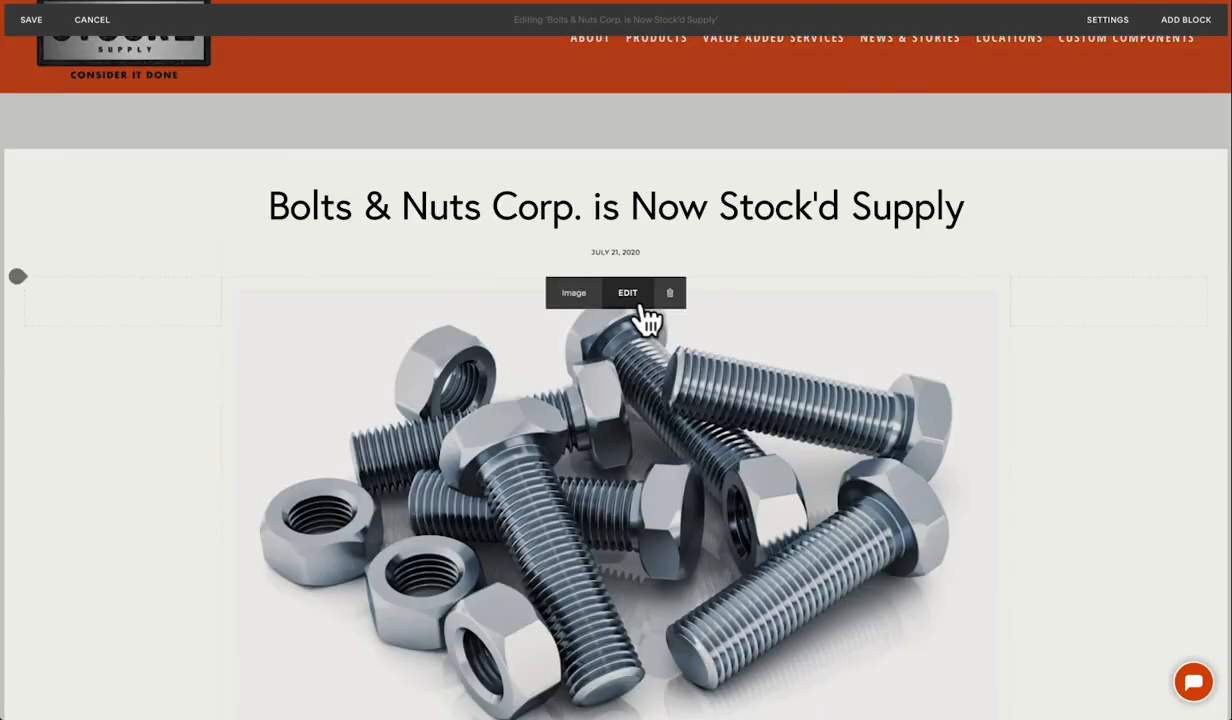
click(630, 295)
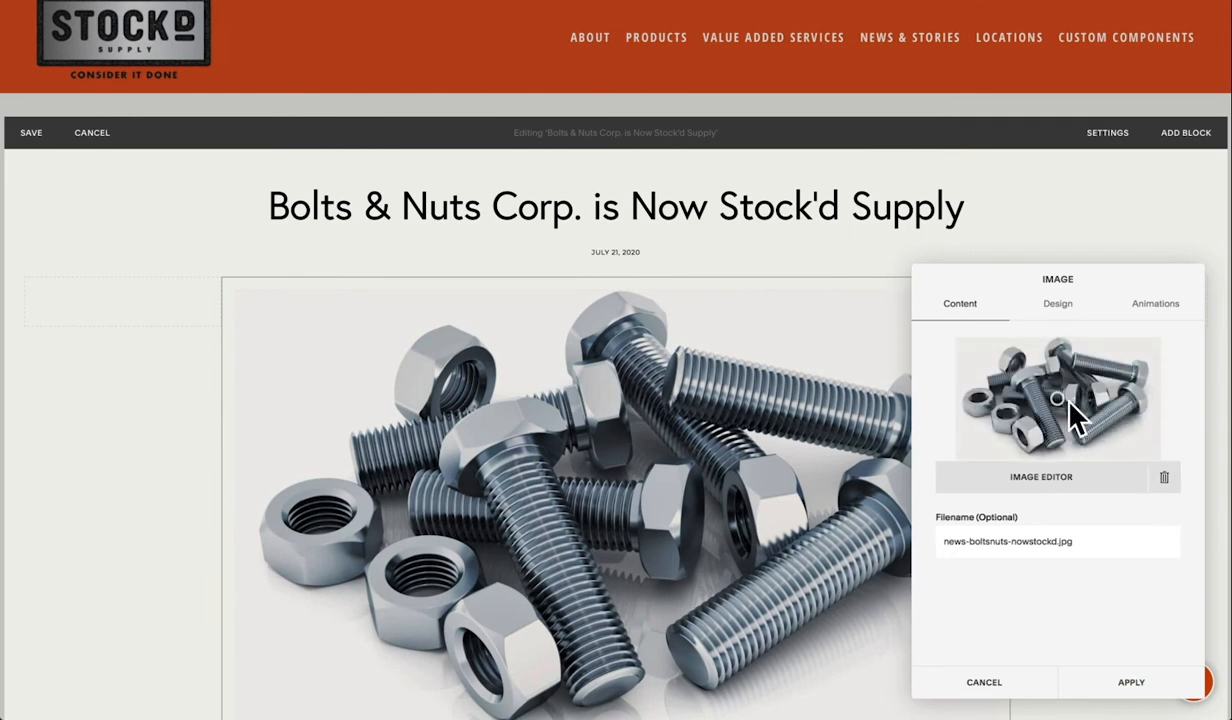
mouse_move(1060, 400)
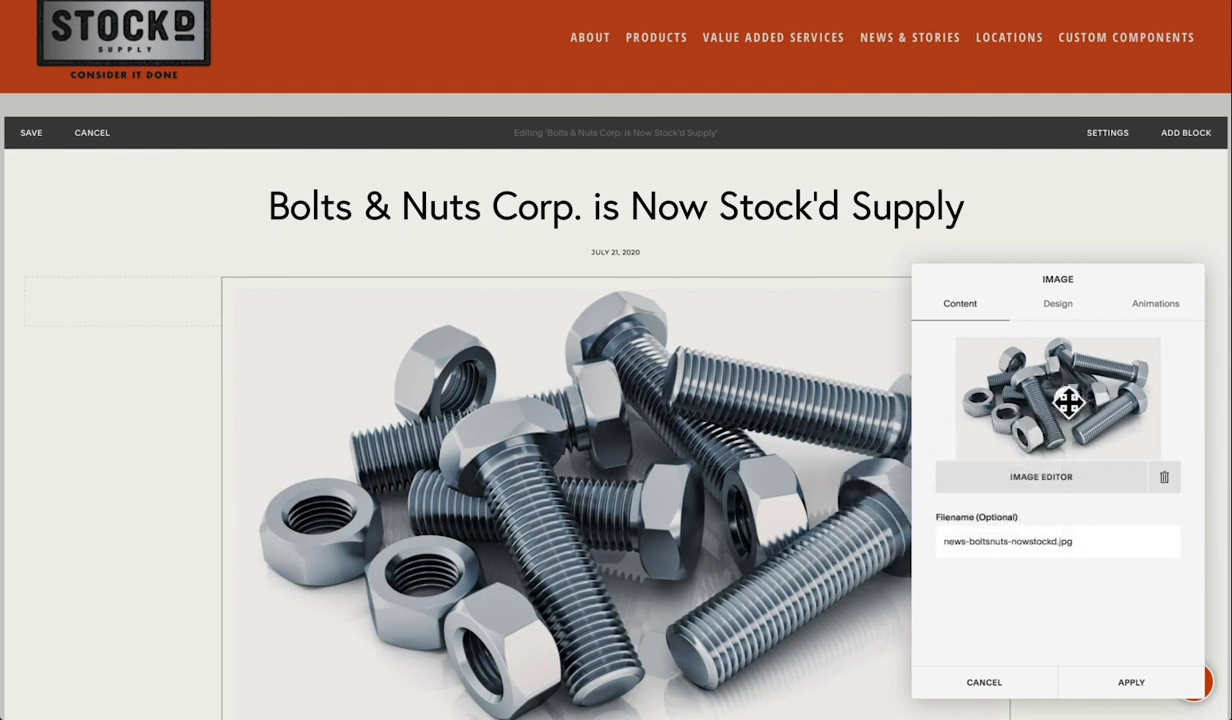
click(1136, 684)
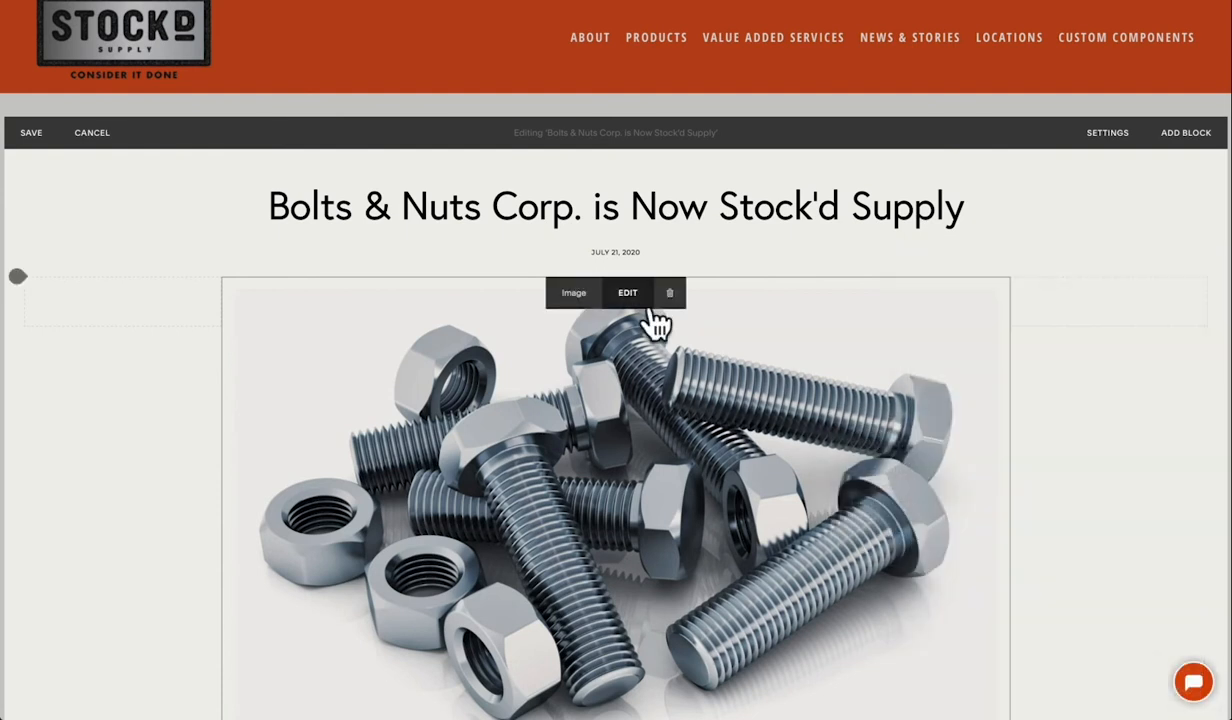
click(92, 132)
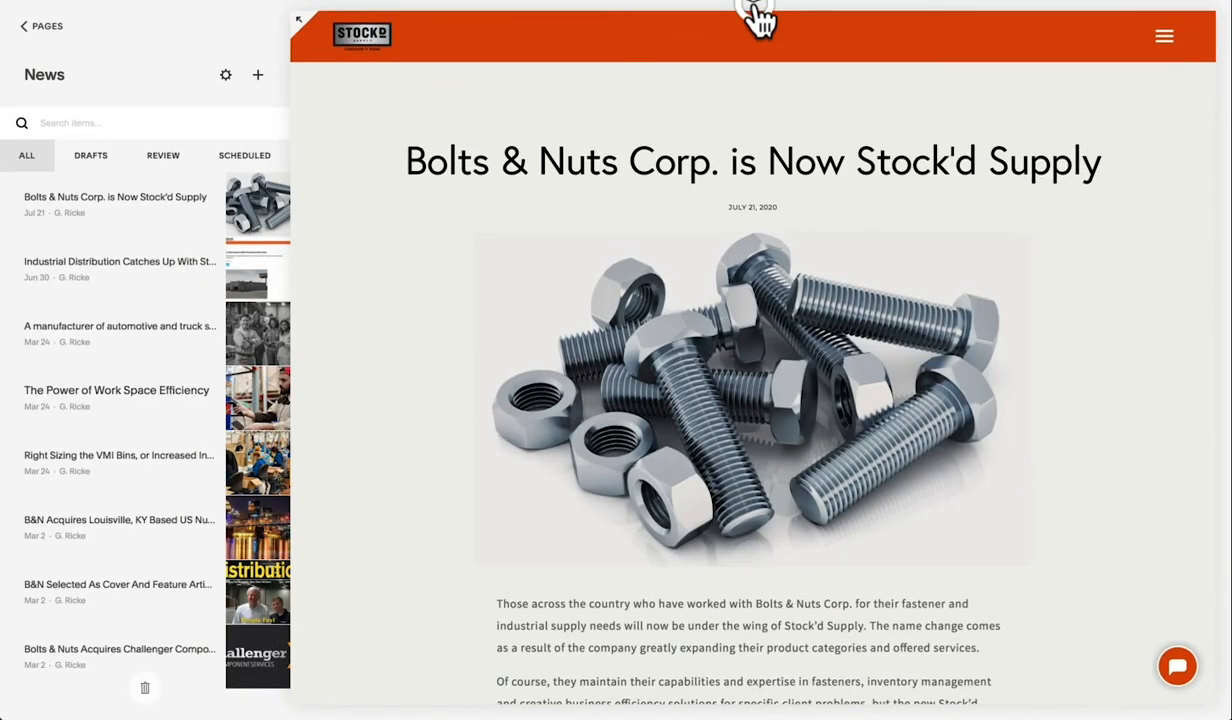
- Preview the post at tablet and mobile screen sizes
click(756, 20)
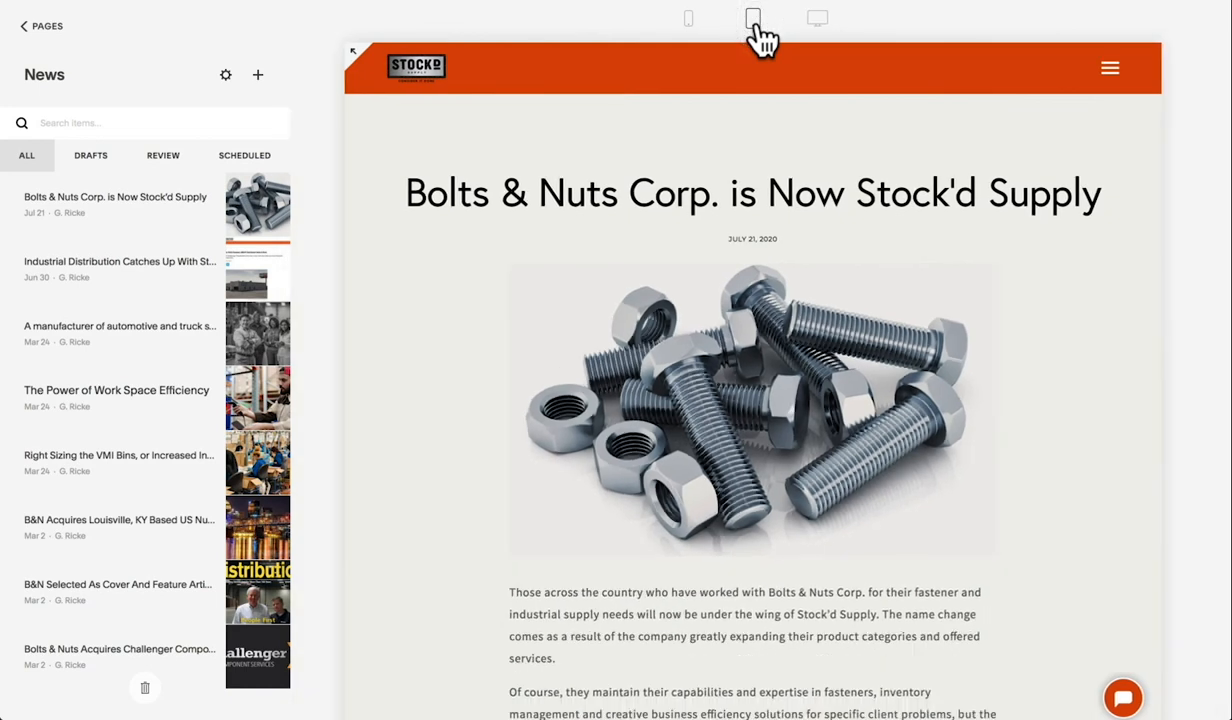
click(687, 20)
scroll(828, 485, down, 3)
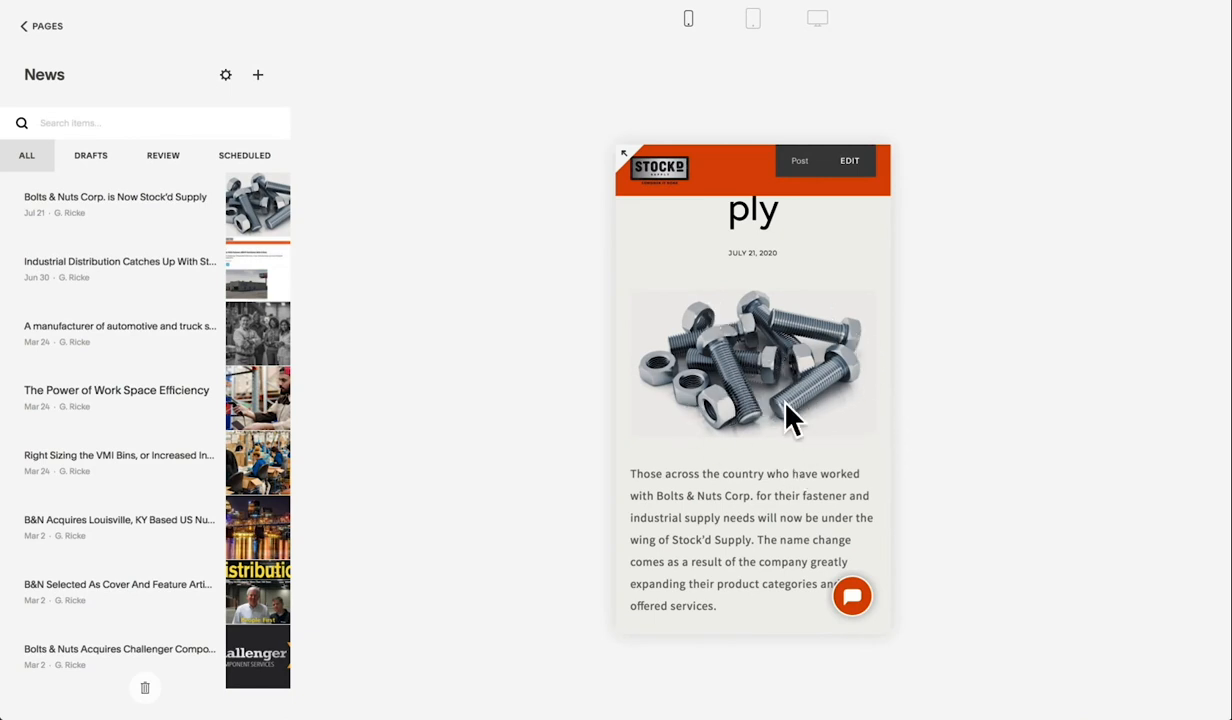
- Reopen the post for editing and shift the bolts image's focal point toward its left side and back to the centre
click(852, 162)
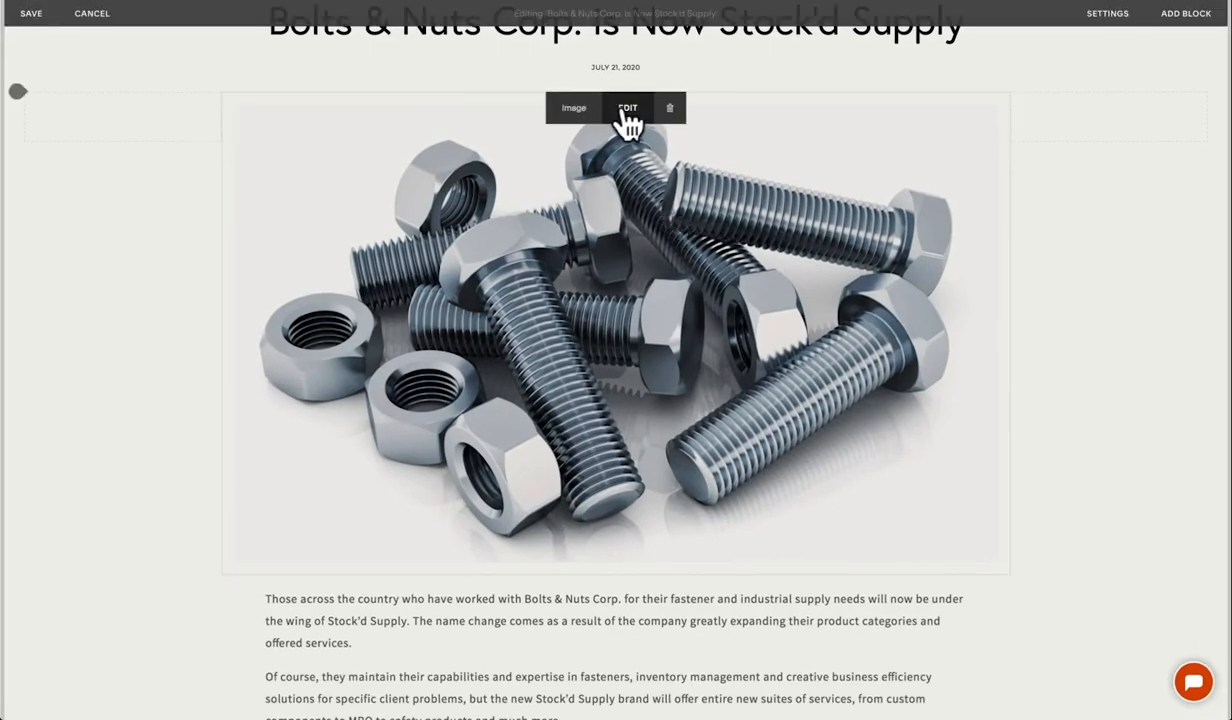
click(628, 110)
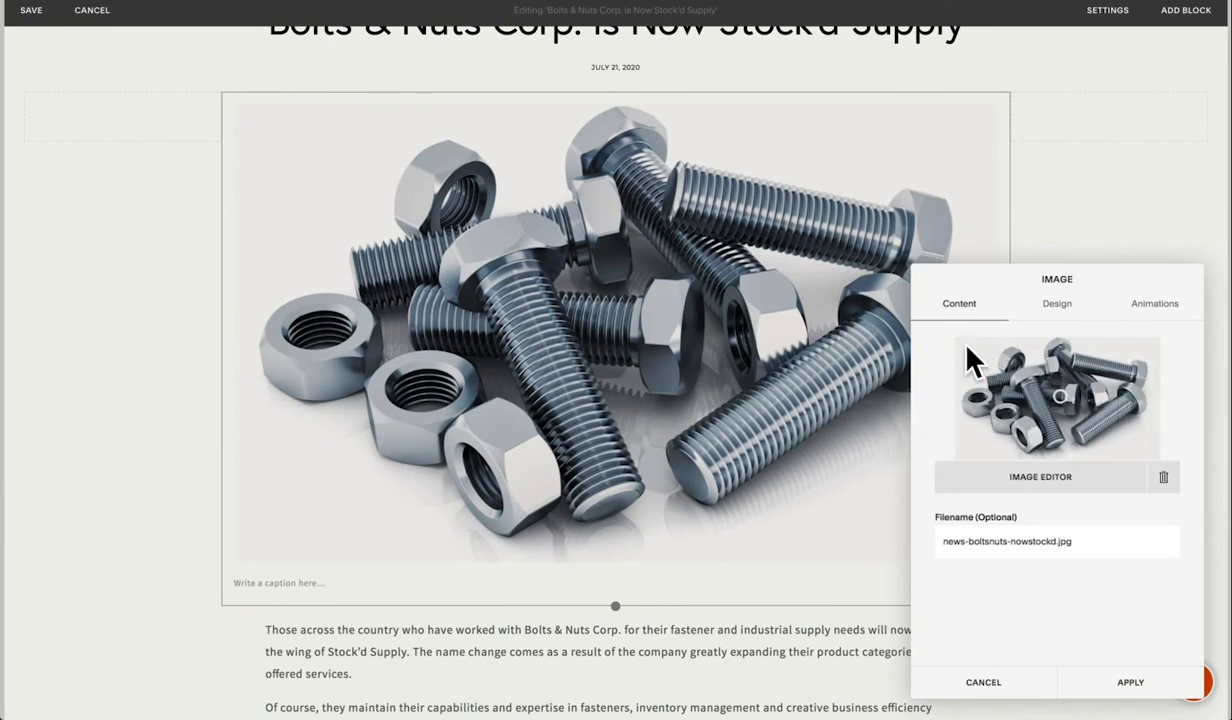
drag(1060, 400, 980, 402)
drag(982, 398, 1061, 396)
- Go to the home page's Downloadable Resources section and open it for editing
scroll(709, 407, down, 10)
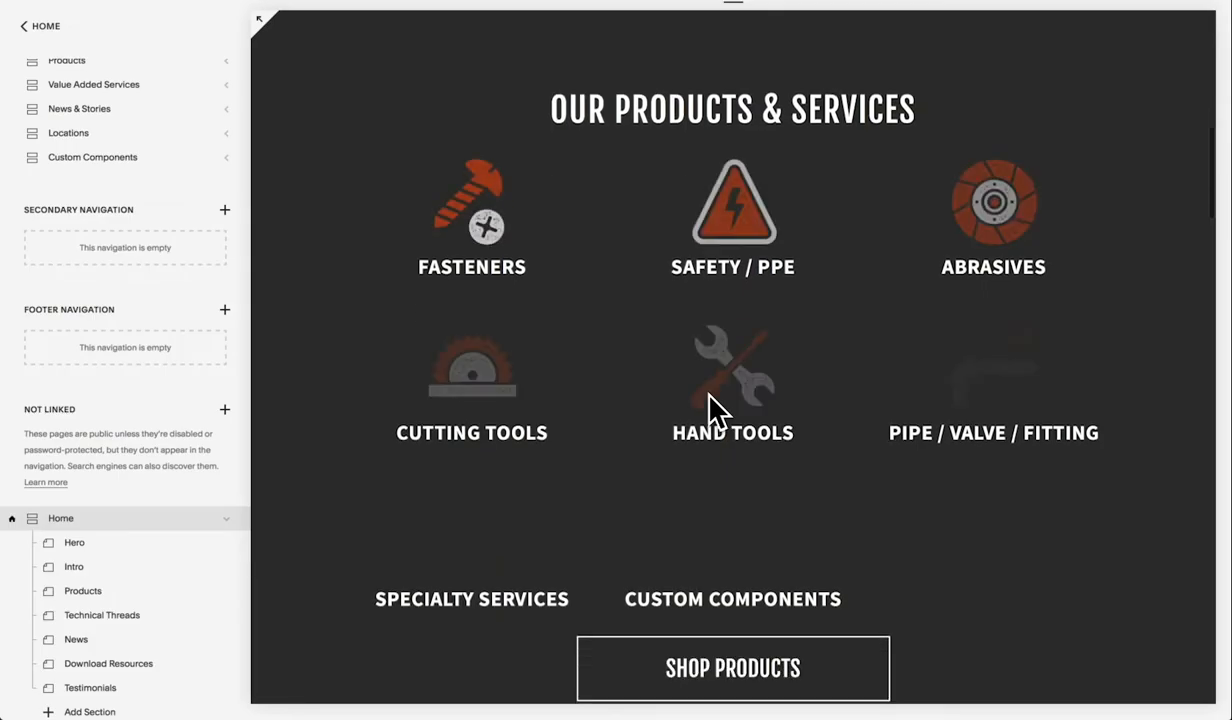
scroll(714, 410, down, 1)
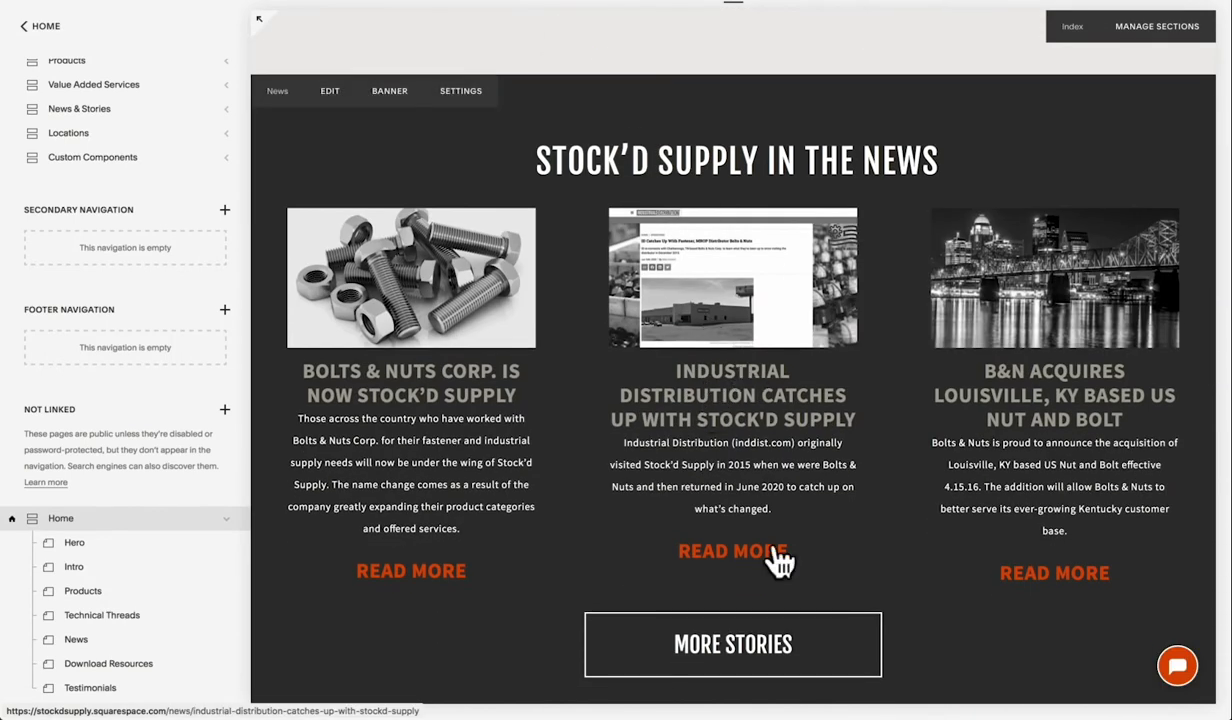
scroll(792, 539, down, 6)
scroll(792, 539, down, 2)
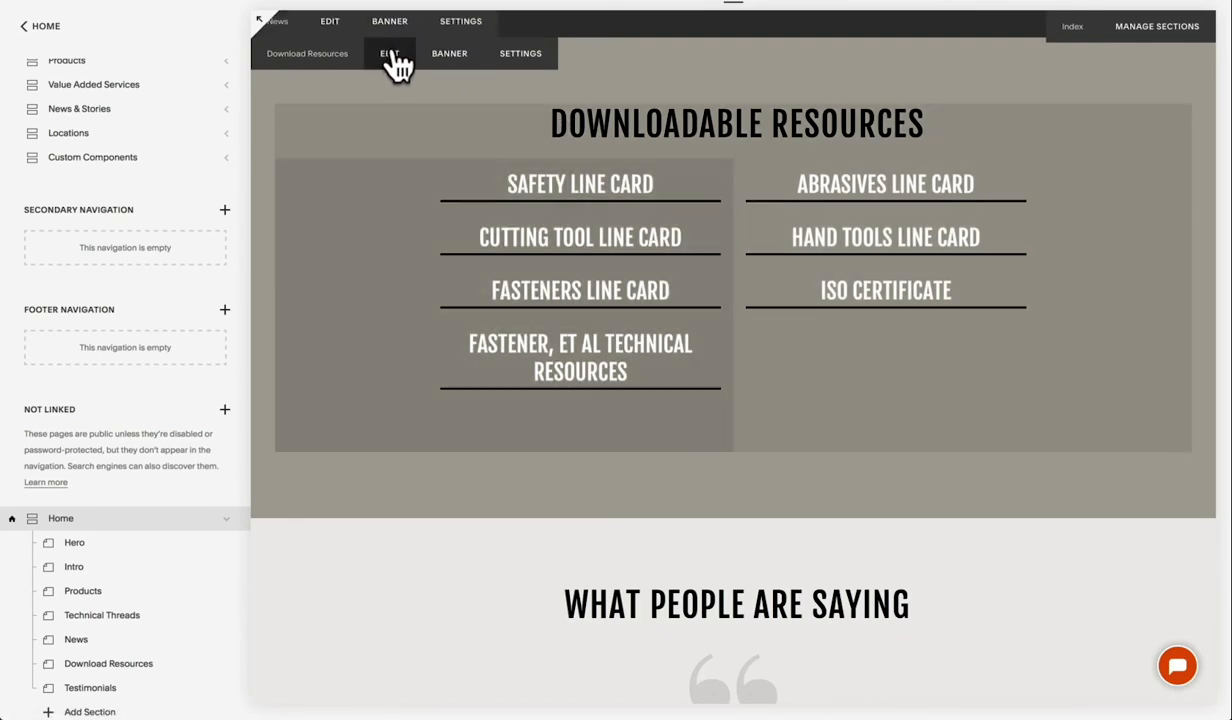
click(392, 56)
click(522, 222)
click(523, 230)
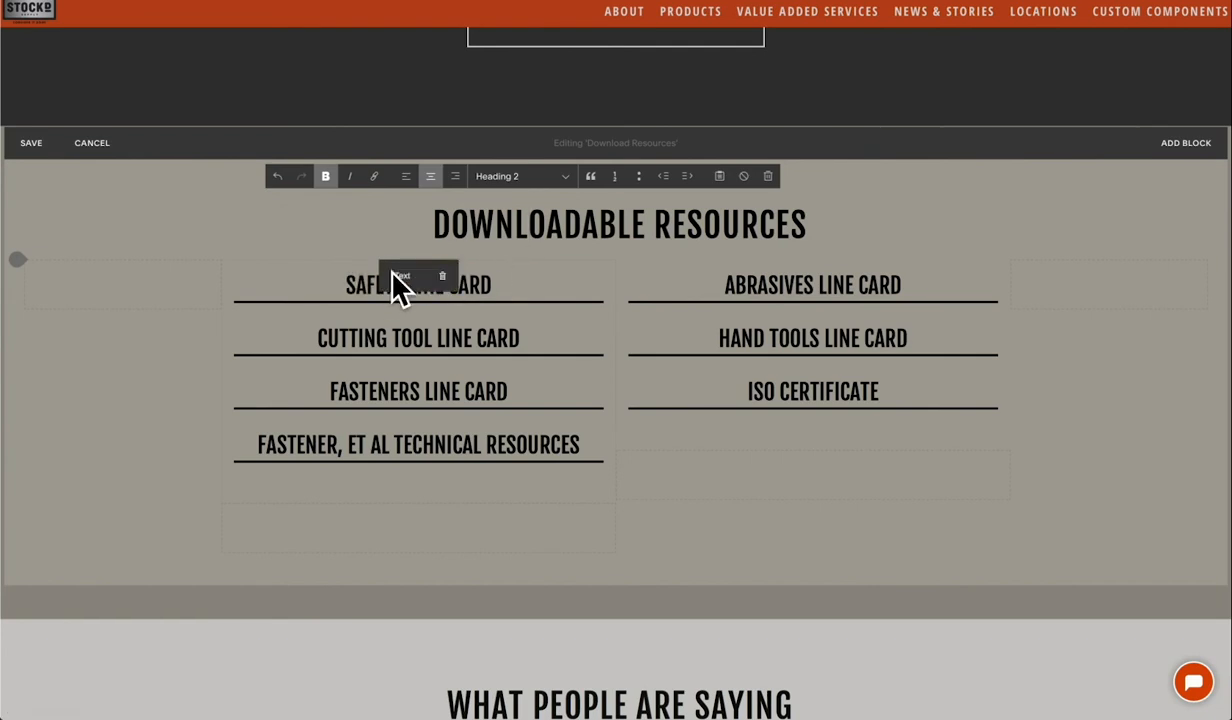
- Add an empty line below the "Safety Line Card" entry and remove it
click(530, 282)
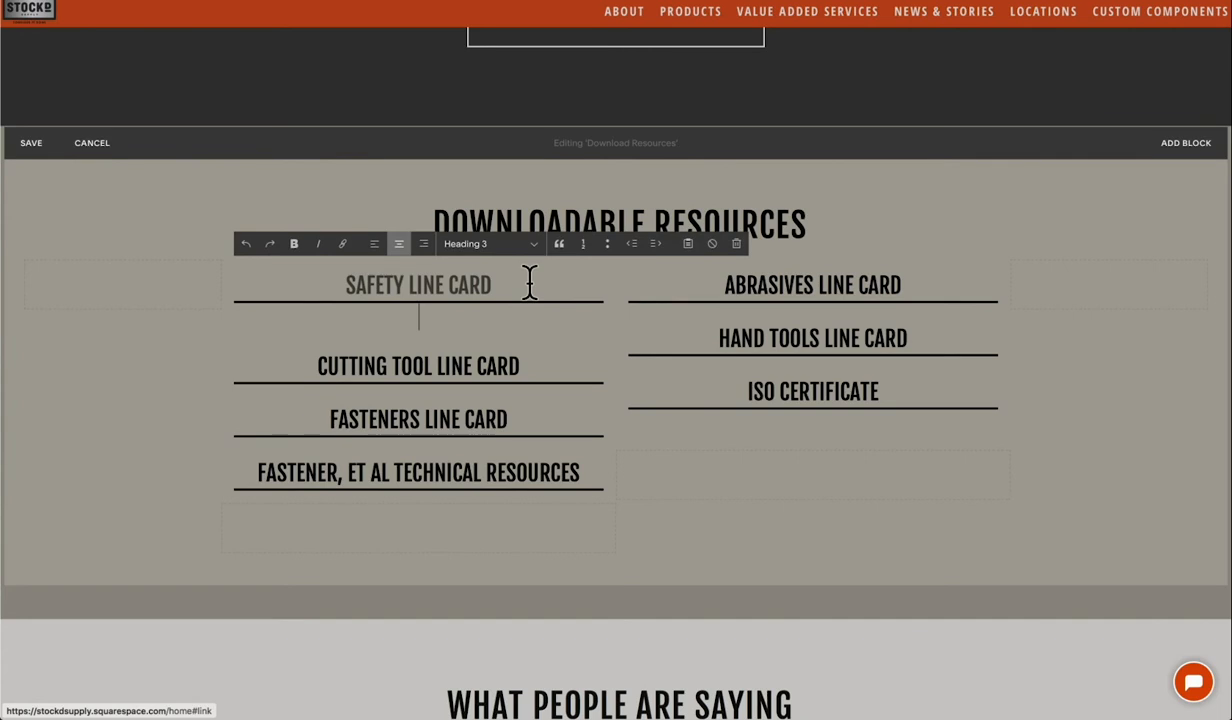
click(314, 364)
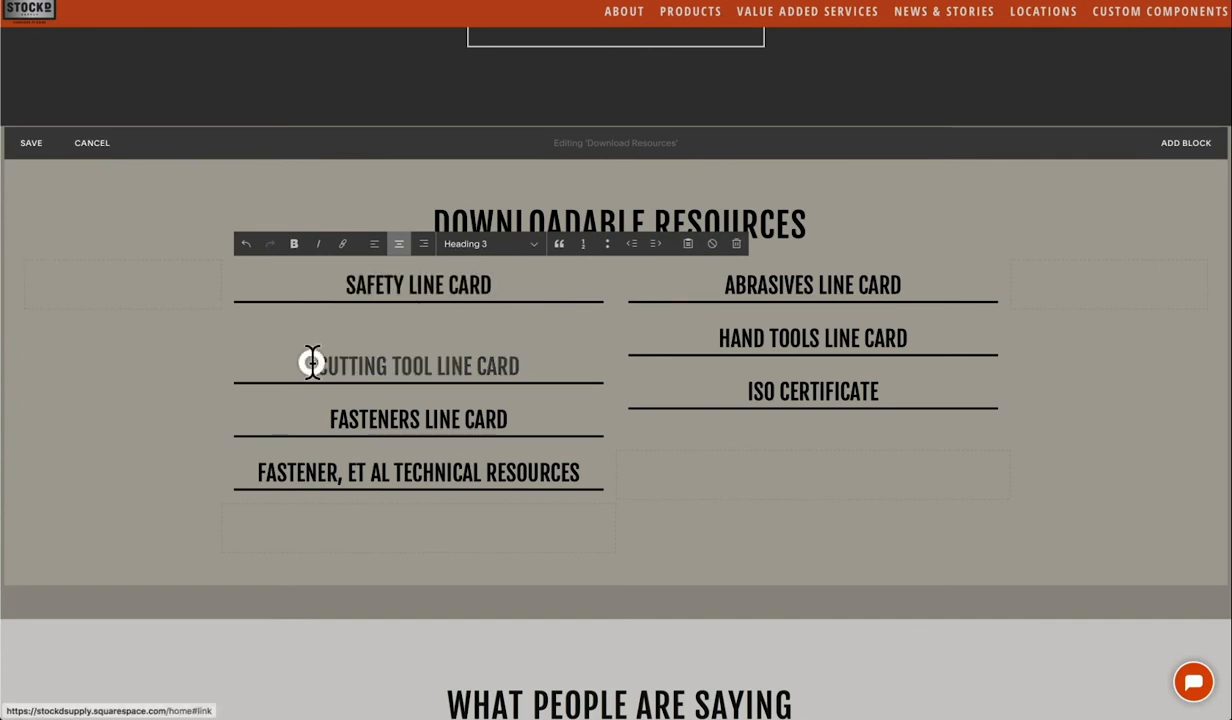
click(484, 334)
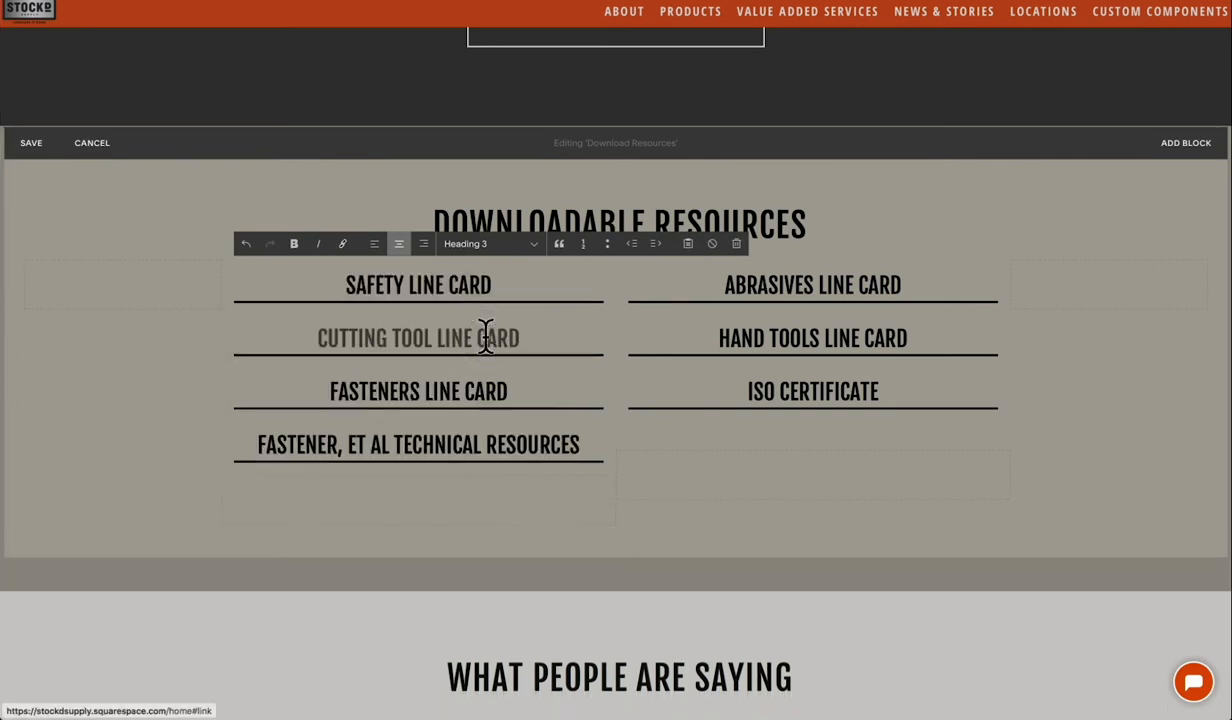
- Examine the link of the "Cutting Tool Line Card" entry and the file link settings of the "ISO Certificate" entry
triple_click(486, 336)
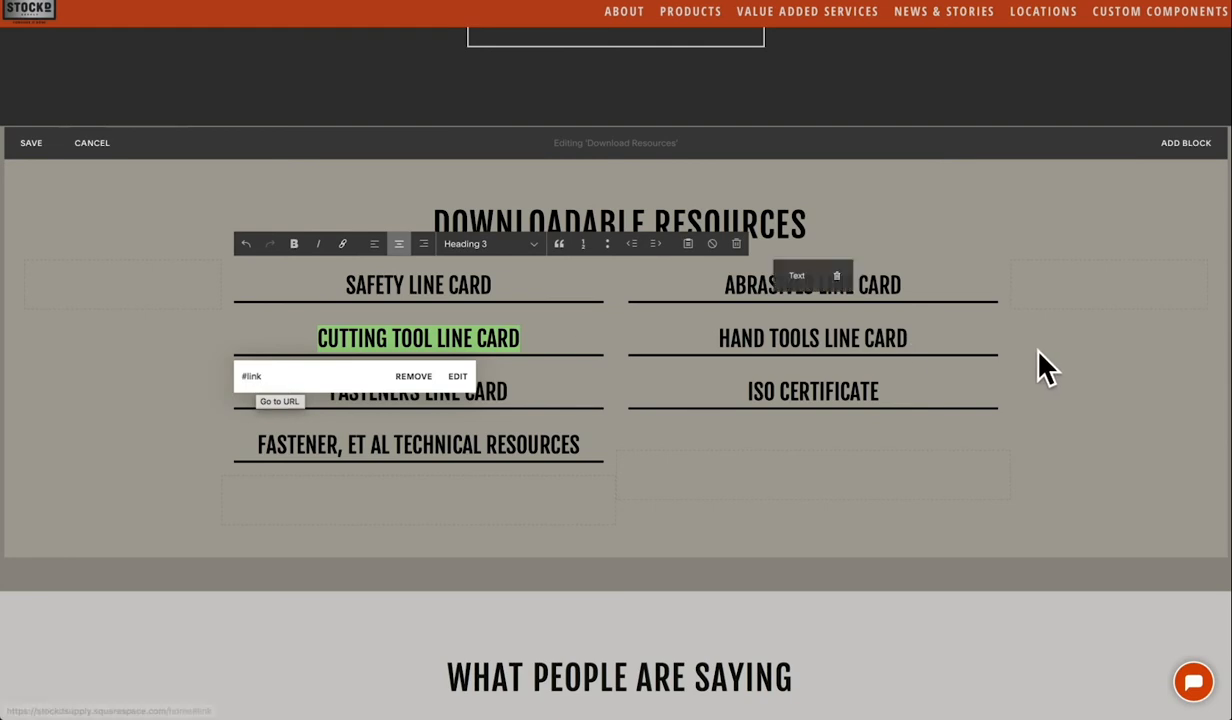
click(880, 392)
key(Up)
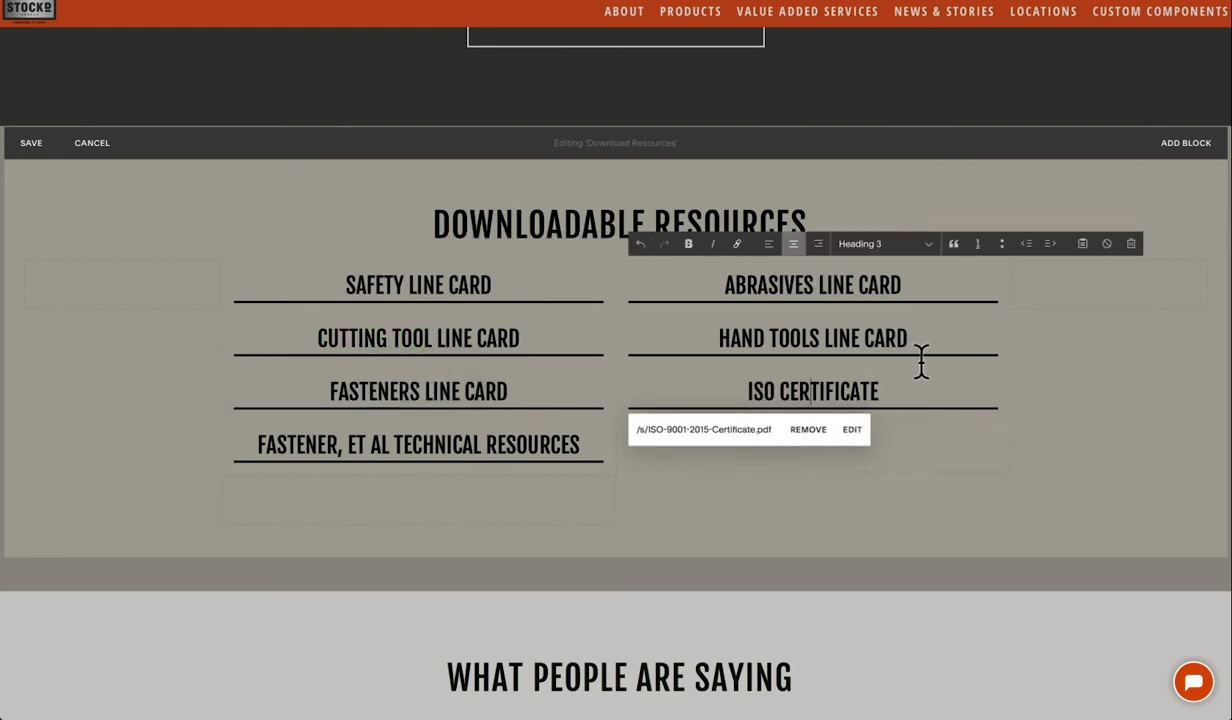
click(852, 429)
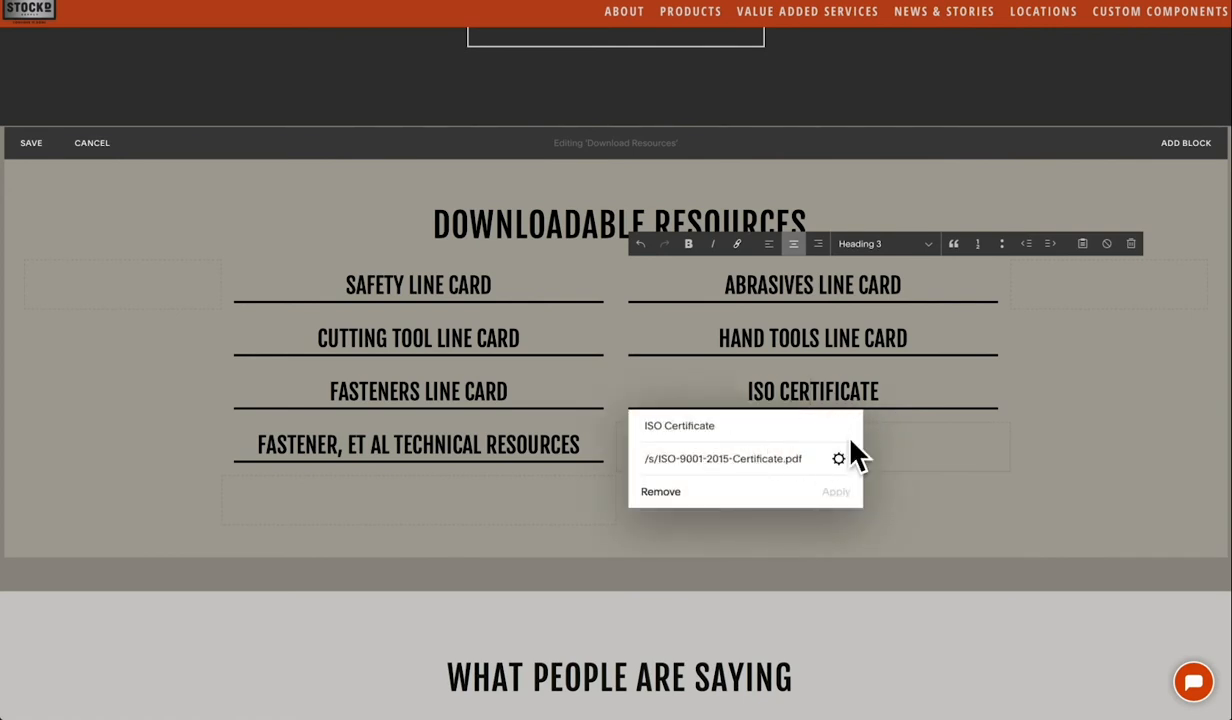
click(839, 462)
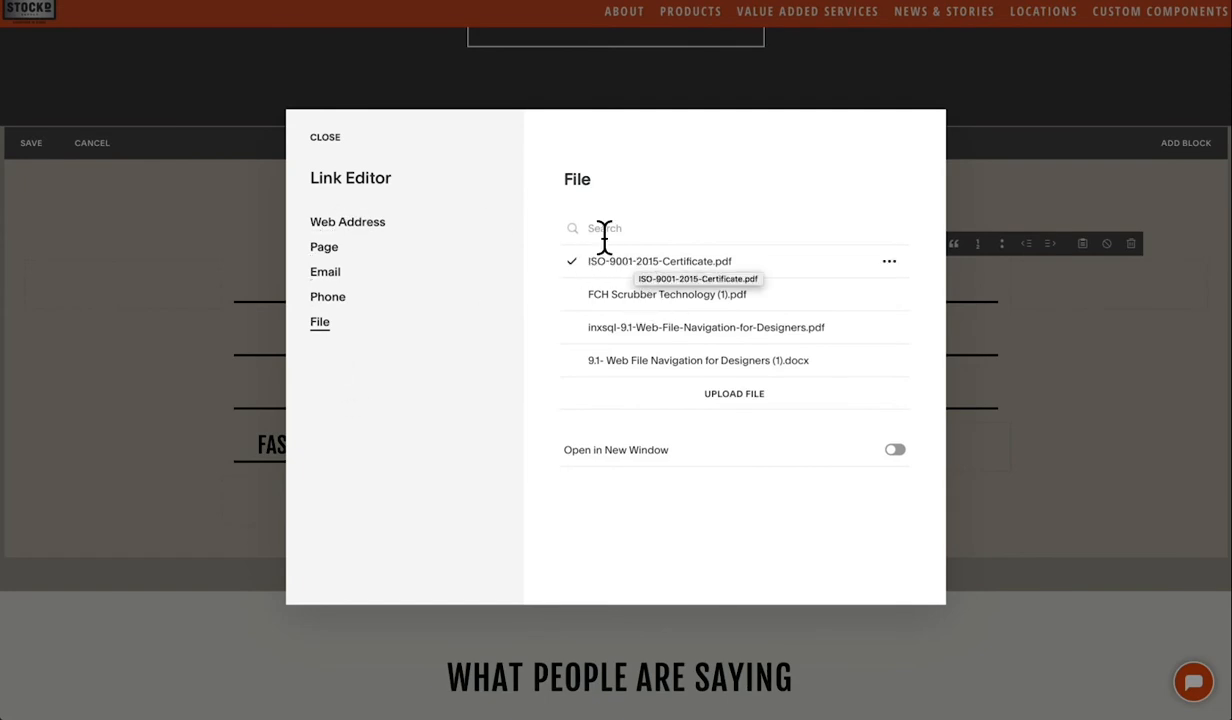
click(324, 137)
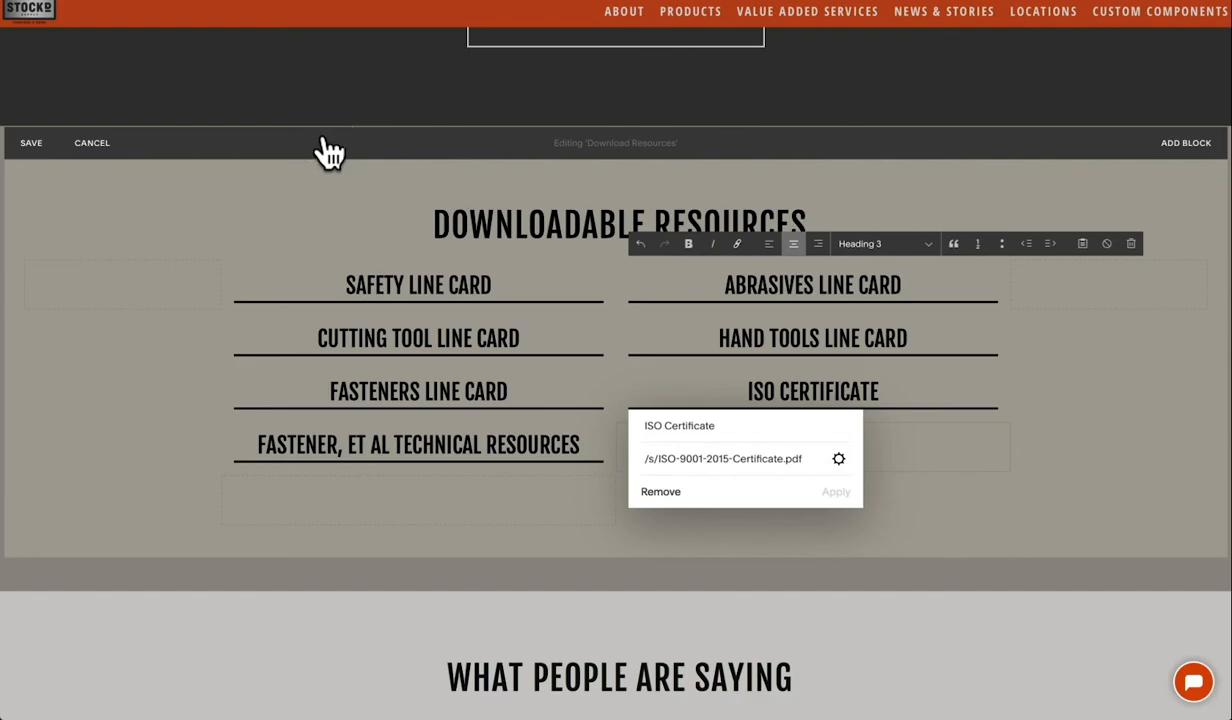
- Insert an empty line below the "Cutting Tool Line Card" entry and delete it to restore the list spacing
click(418, 336)
key(Return)
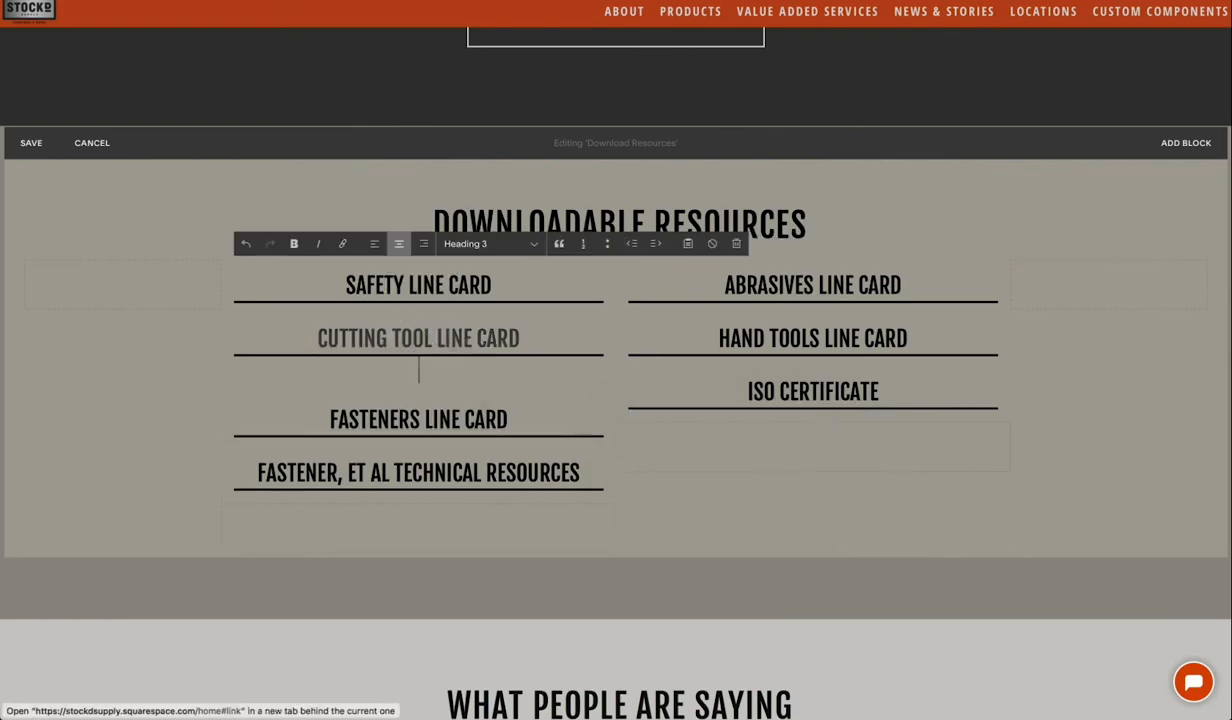
key(Down)
key(super+Left)
key(BackSpace)
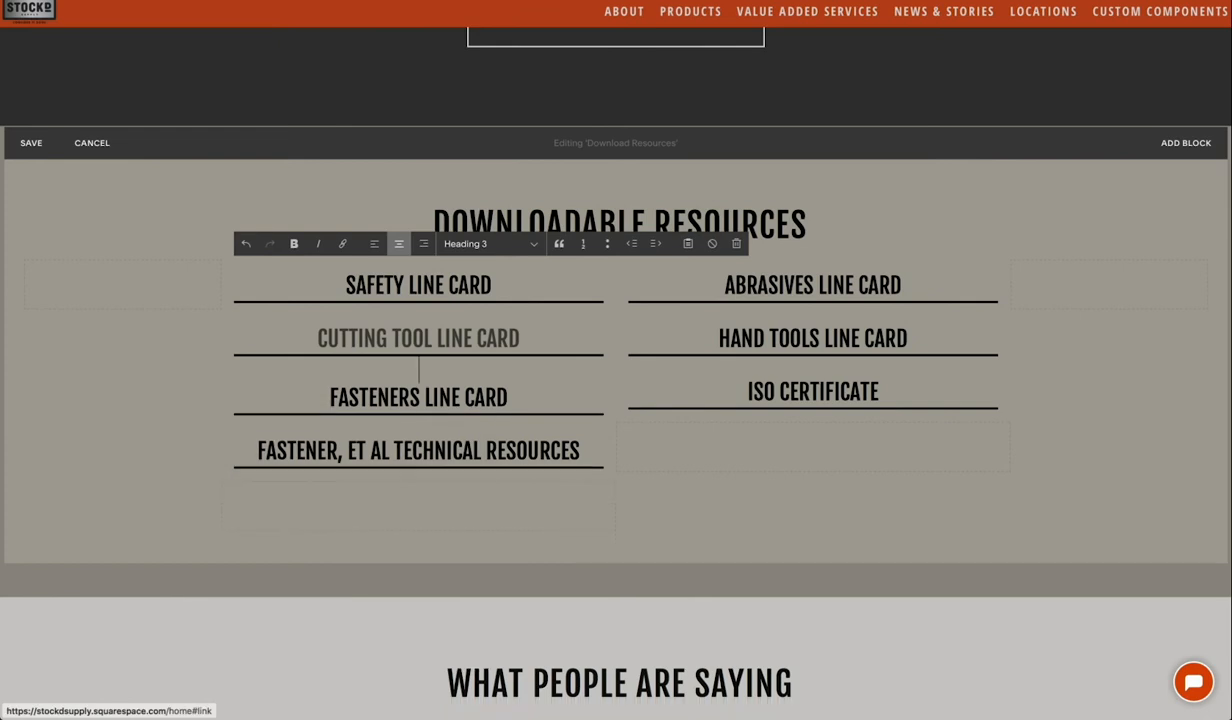
key(Down)
key(super+Left)
key(BackSpace)
key(Return)
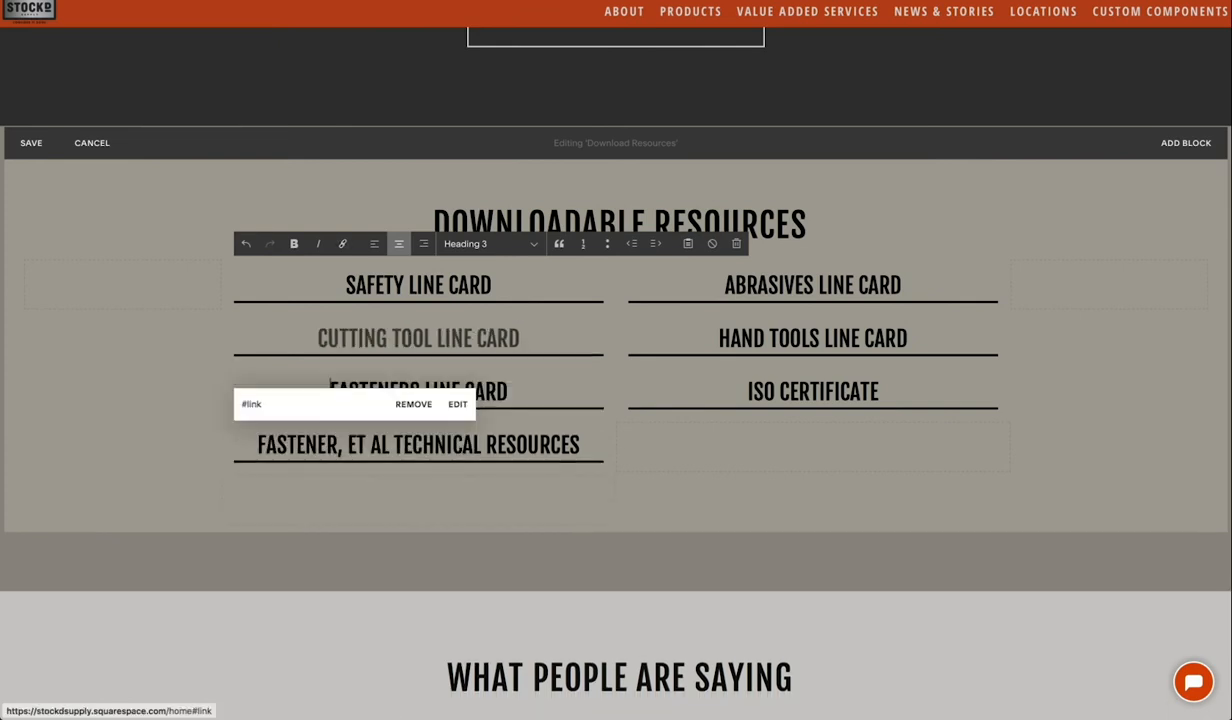
- Link the "Cutting Tool Line Card" entry to the file "FCH Scrubber Technology (1).pdf", opening in a new window, and save the section
drag(524, 333, 290, 333)
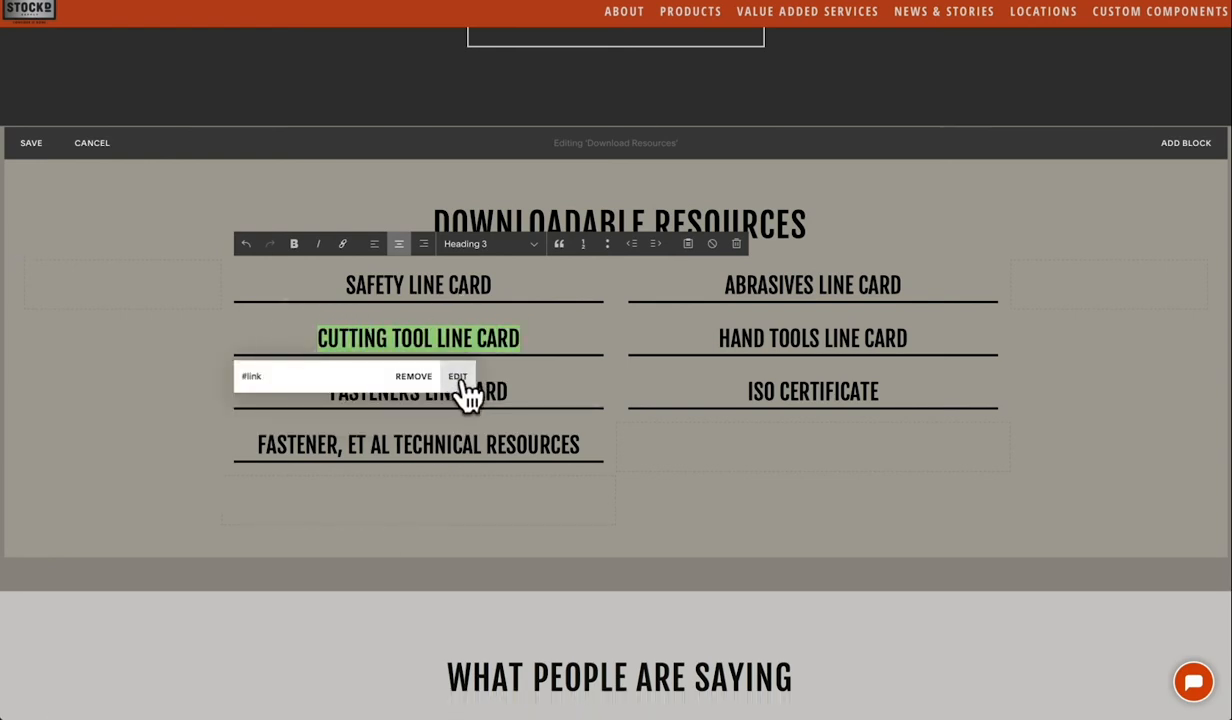
click(460, 378)
click(444, 405)
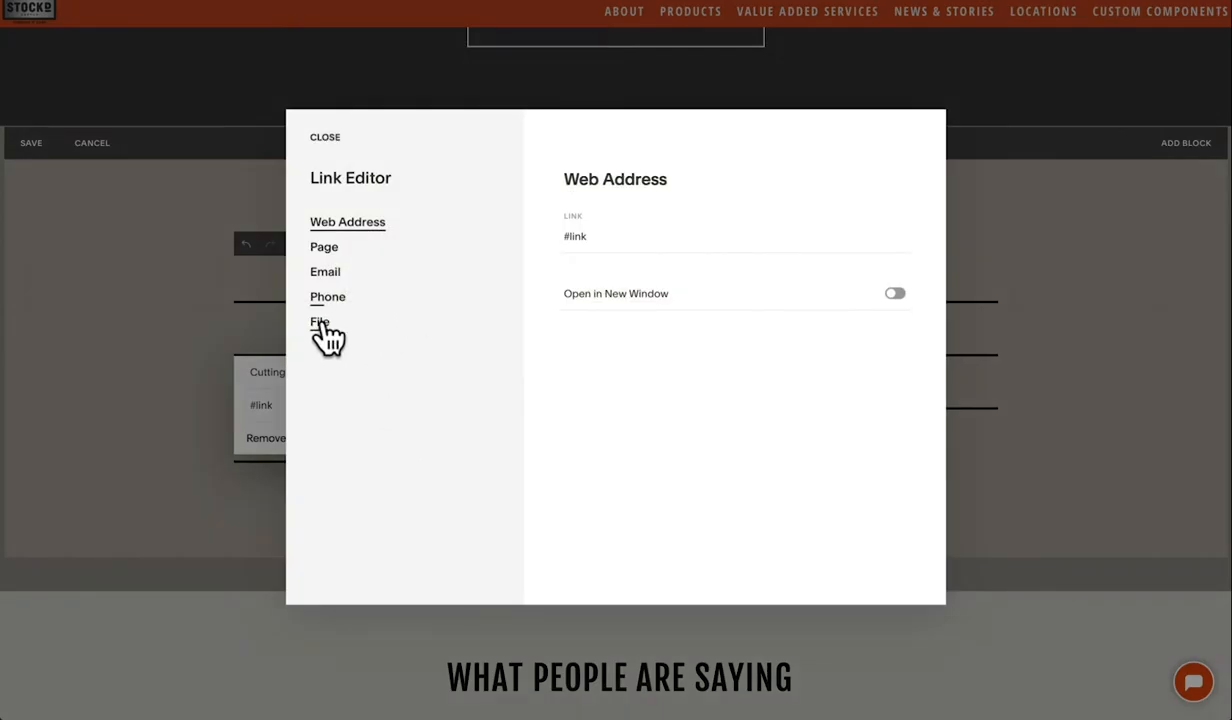
click(321, 323)
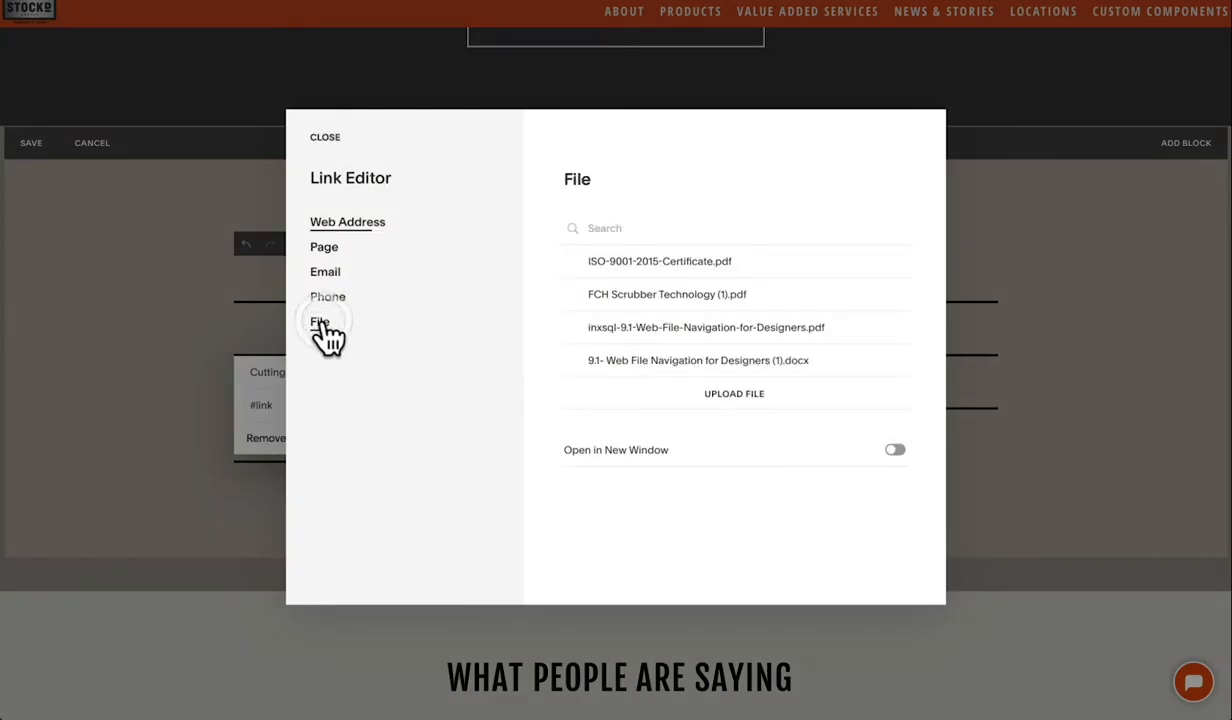
click(733, 393)
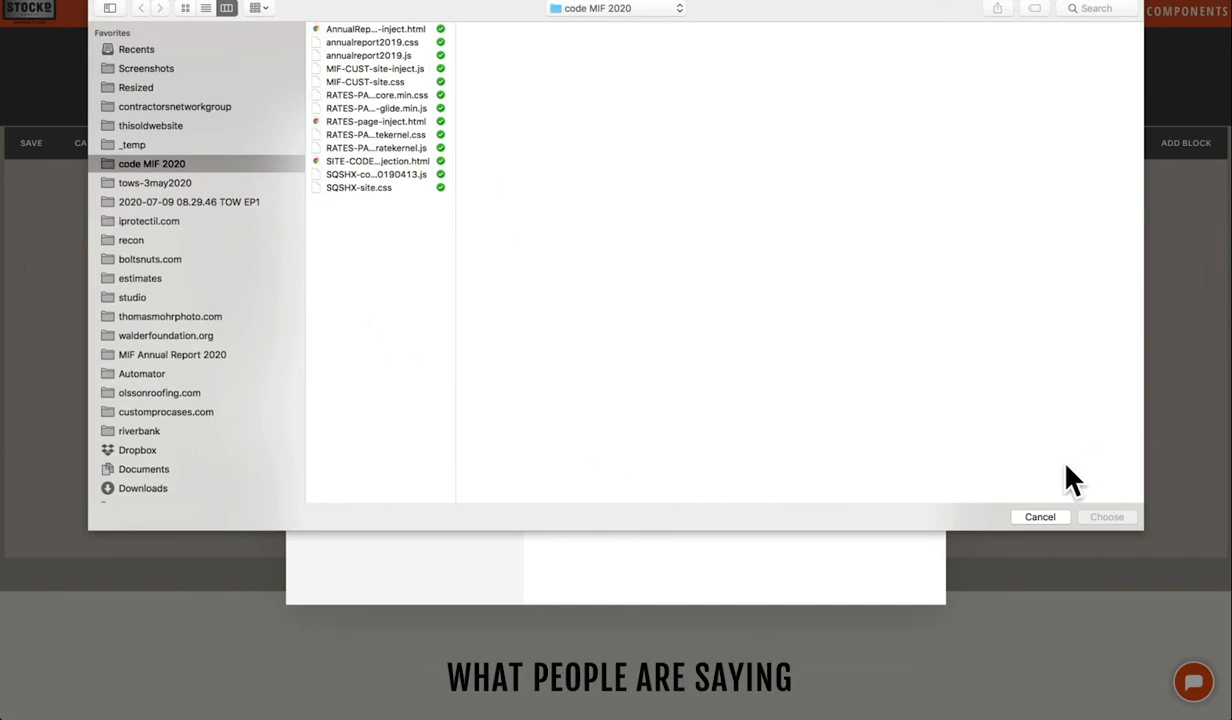
click(1040, 517)
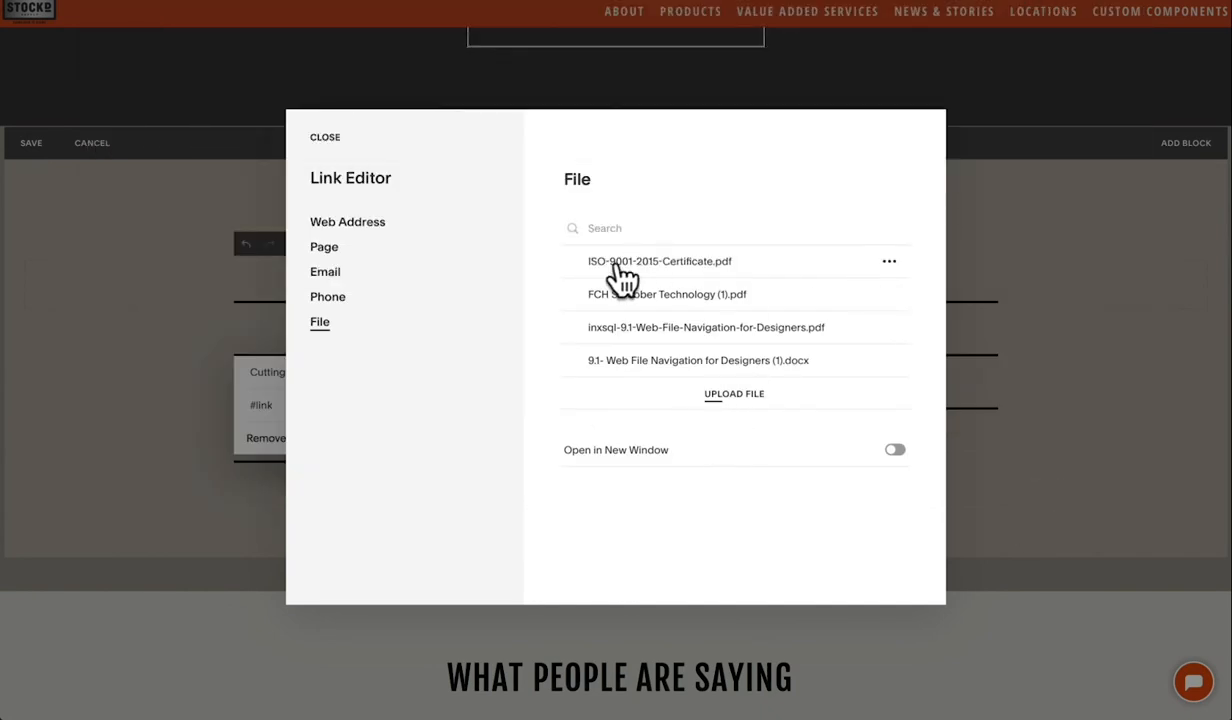
click(573, 300)
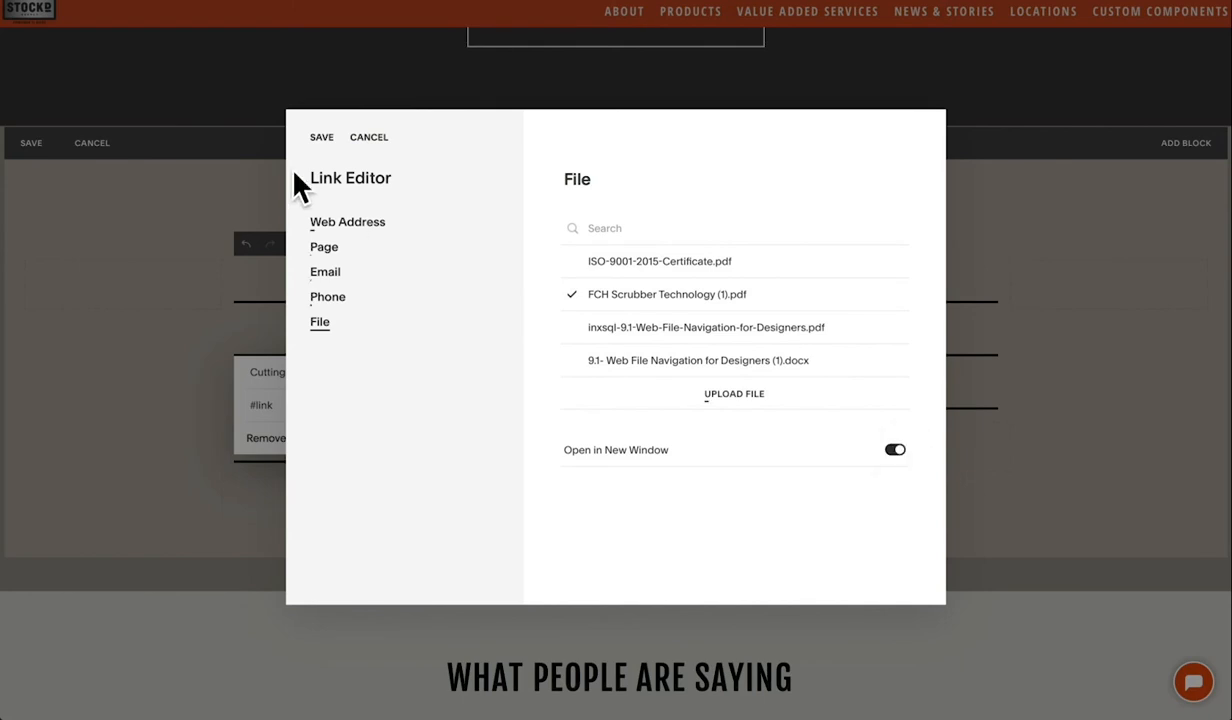
click(323, 140)
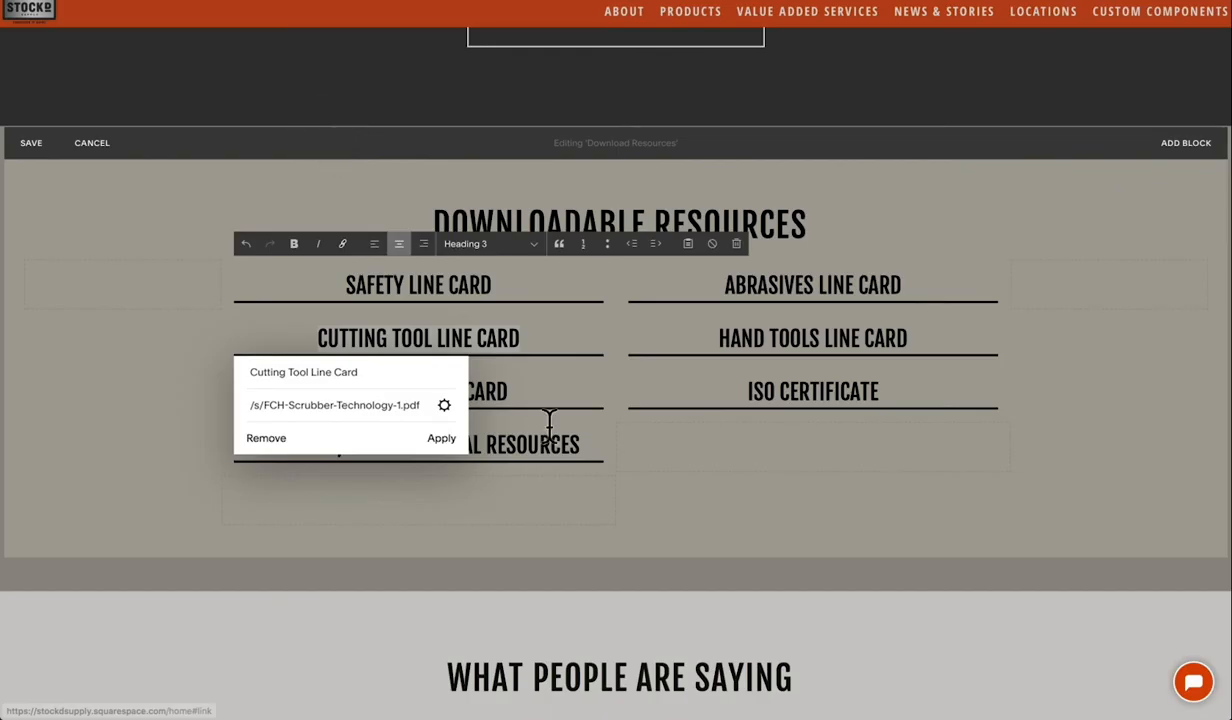
click(443, 440)
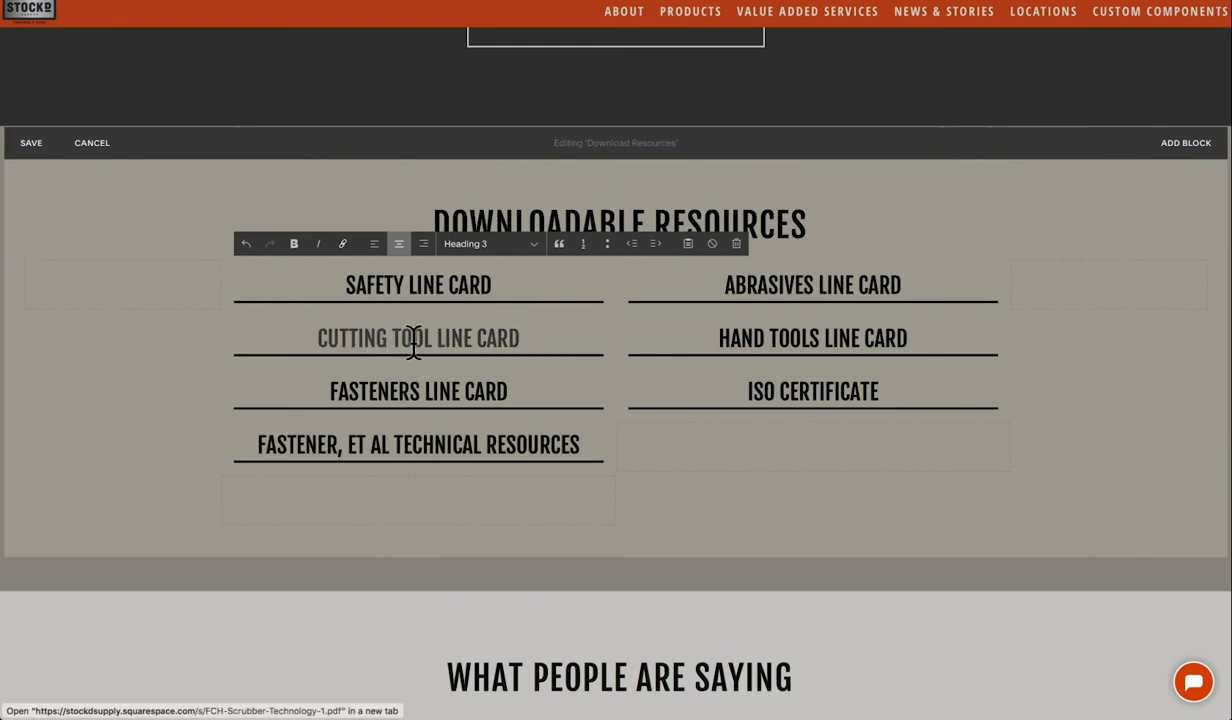
click(35, 145)
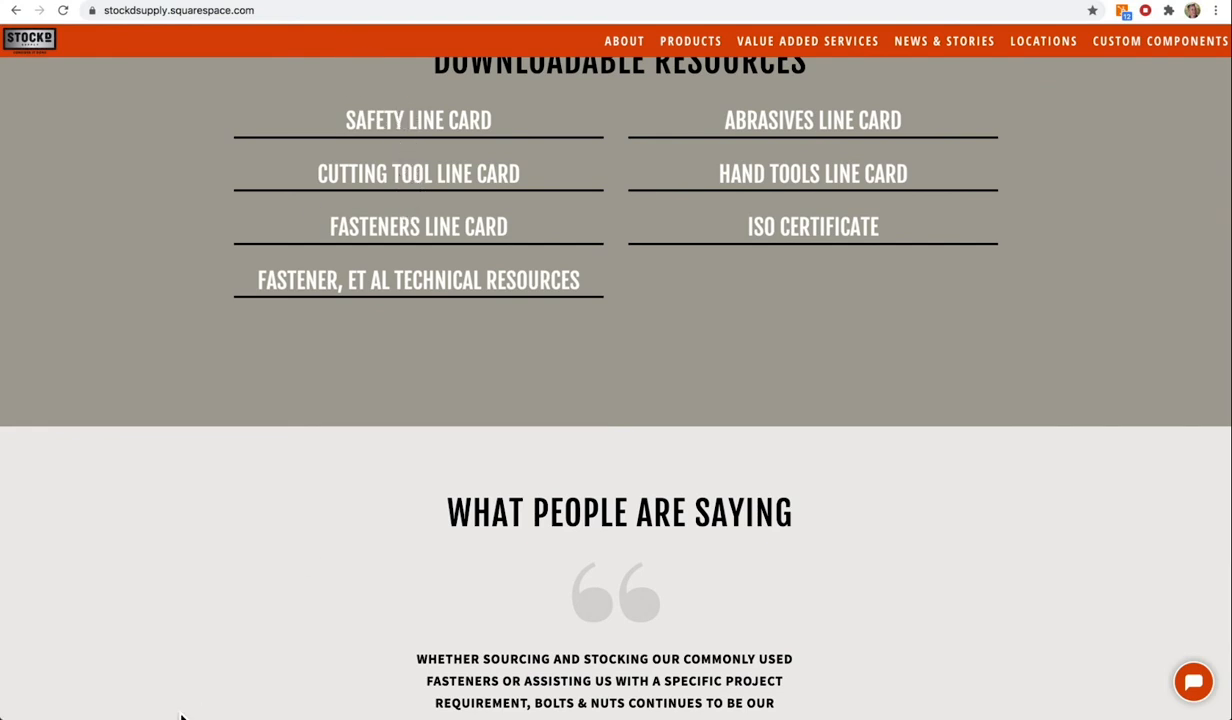
- Test the "Cutting Tool Line Card" link on the live home page and return to the site editor
click(386, 180)
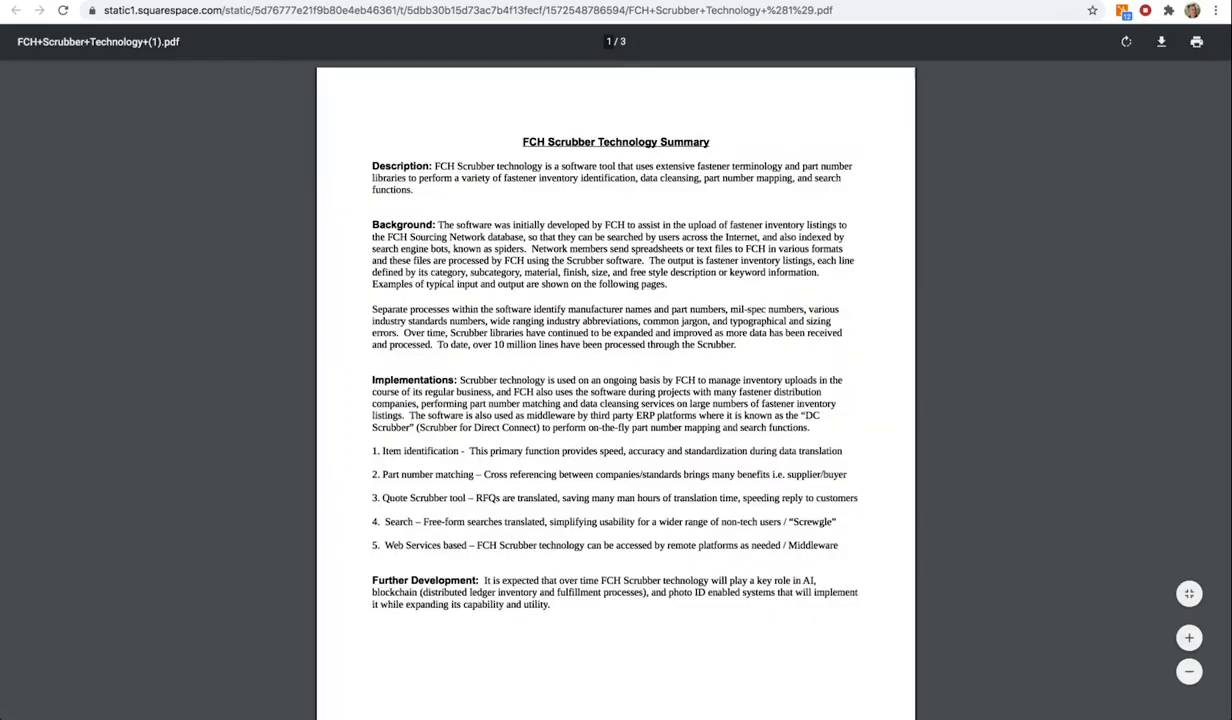
click(481, 0)
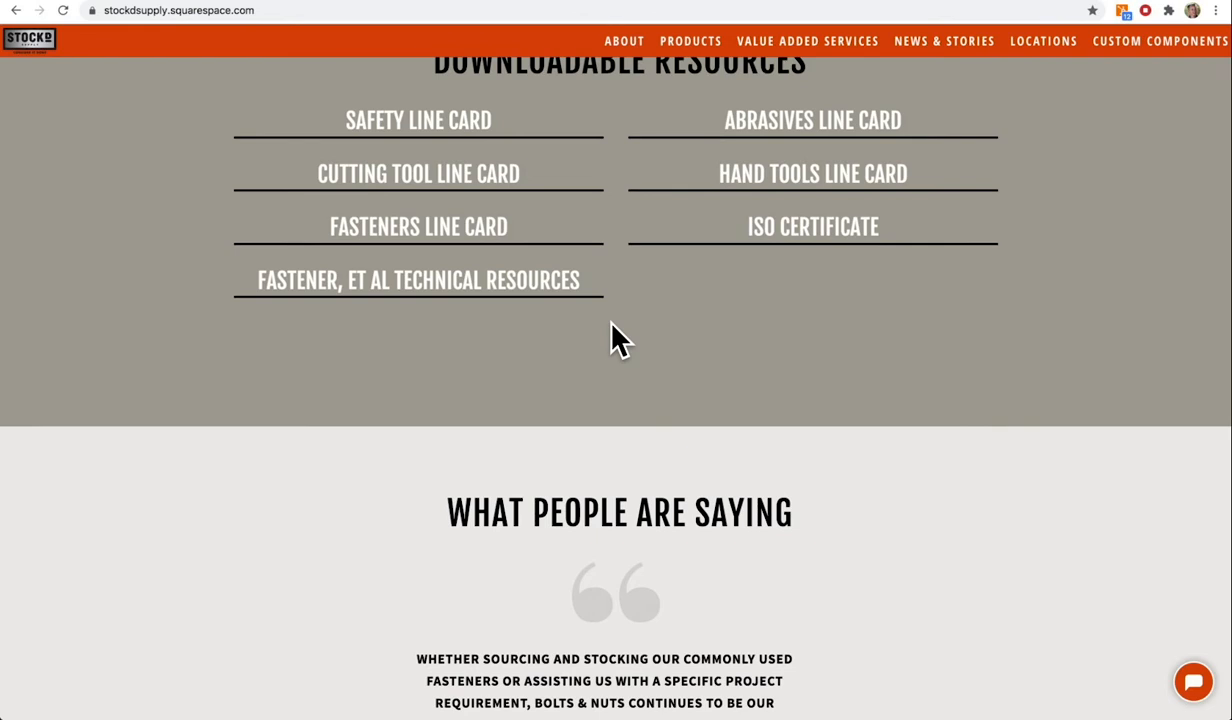
key(super+Tab)
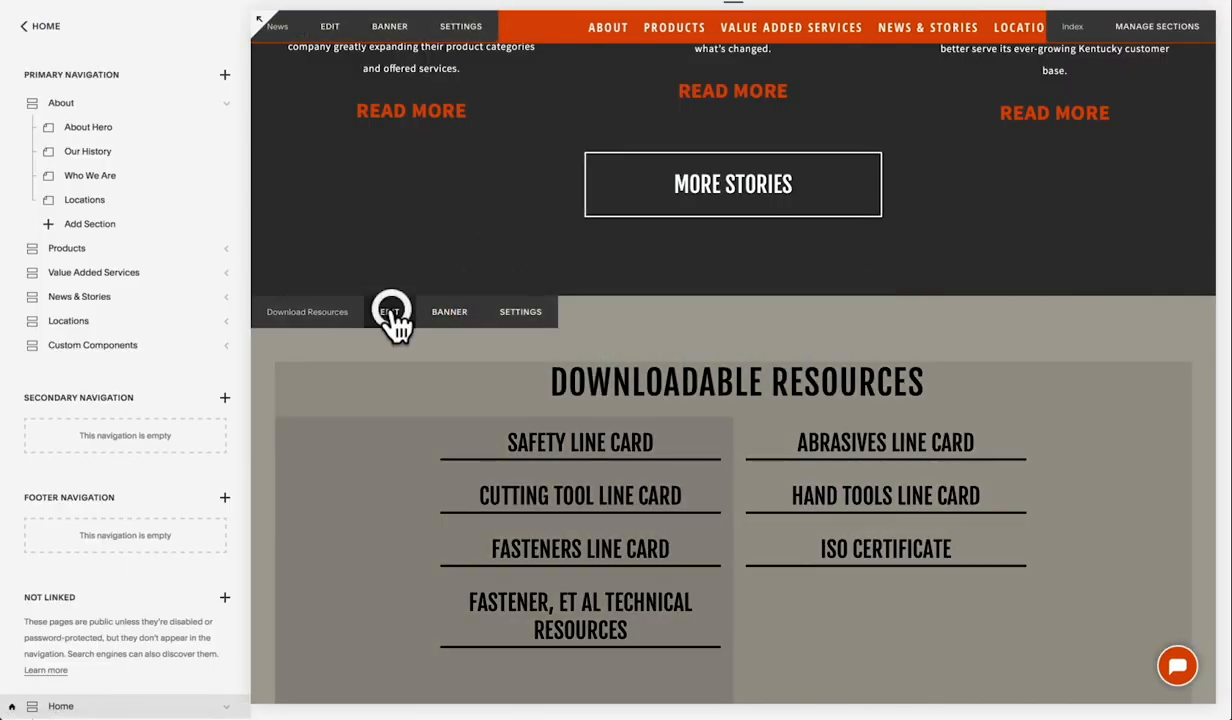
- Replace the link of the "Cutting Tool Line Card" entry with the placeholder "#LINK" and save the Download Resources section
click(391, 312)
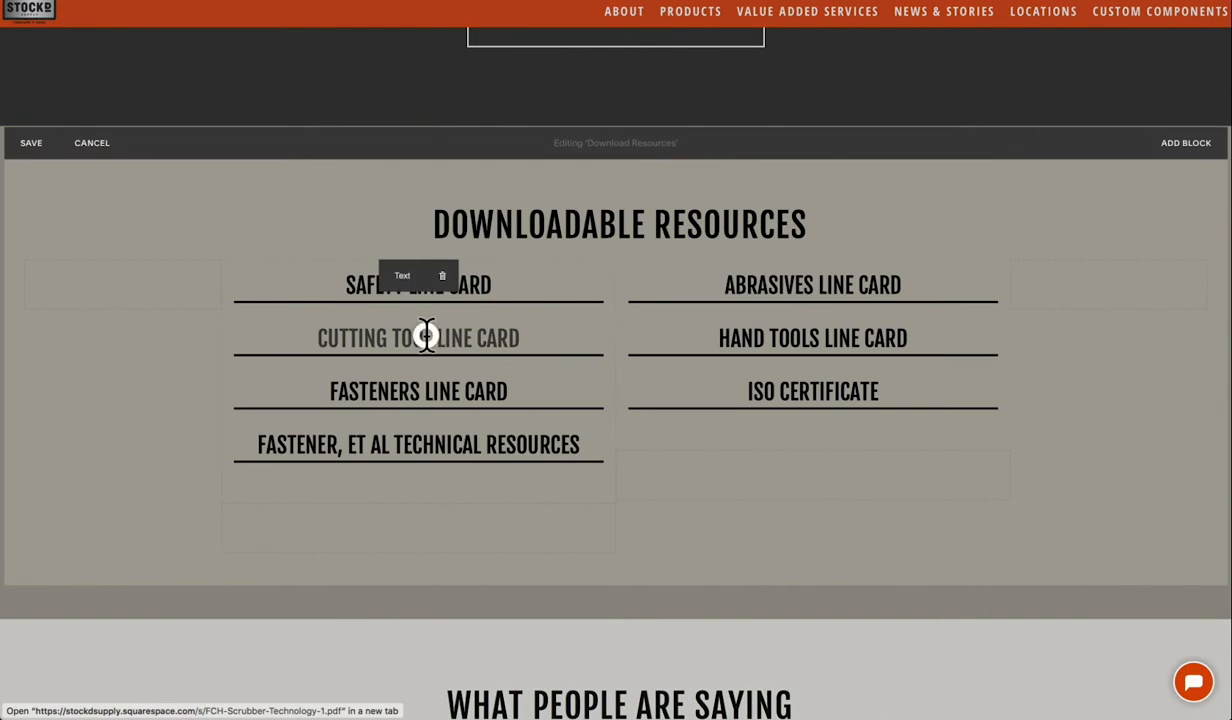
click(426, 335)
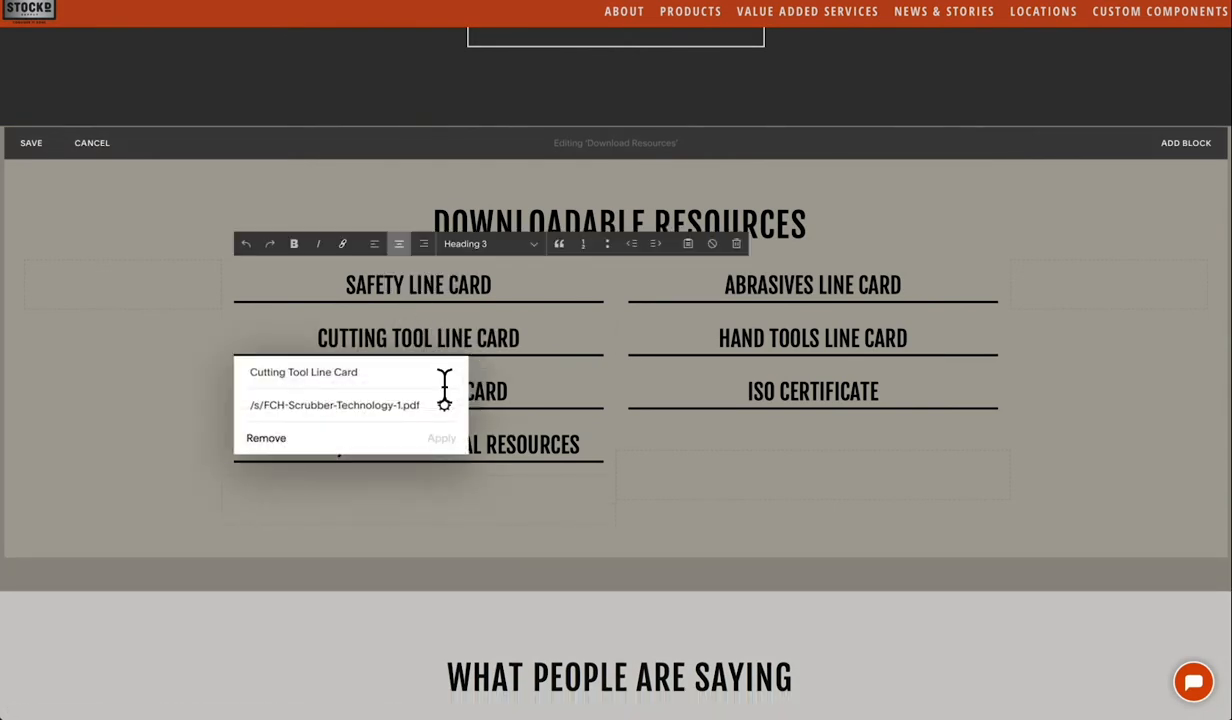
key(ctrl+a)
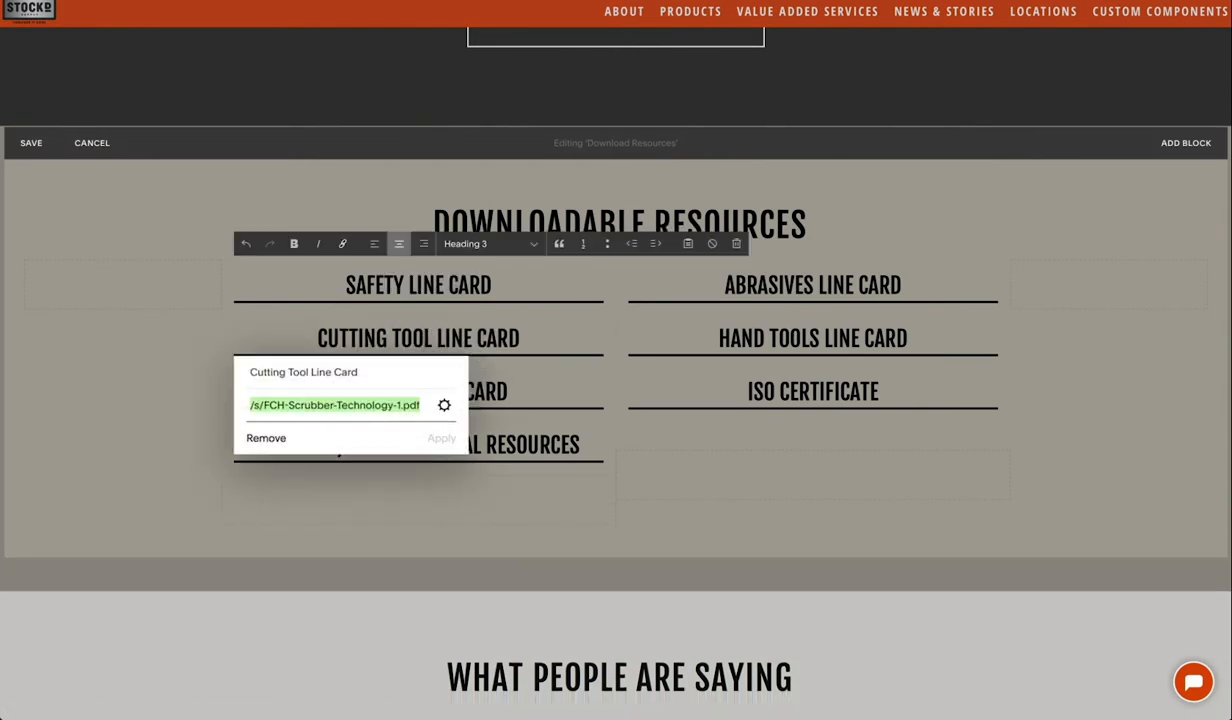
text(#LINK)
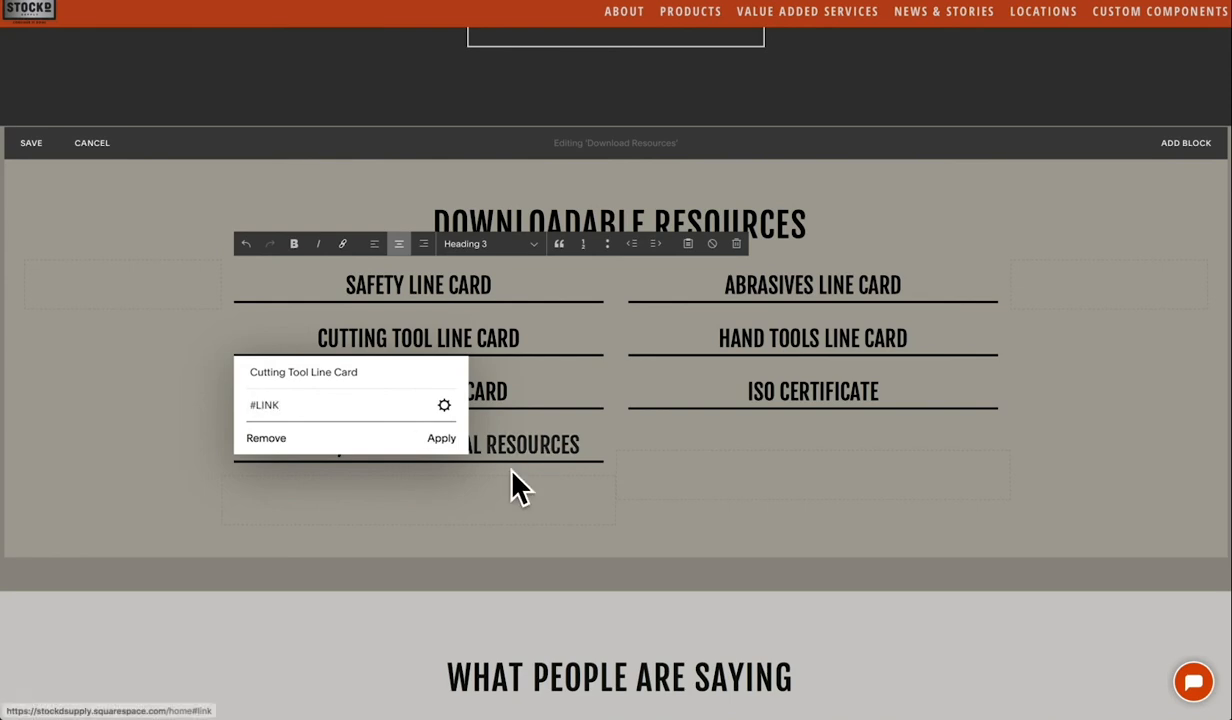
click(441, 438)
click(31, 149)
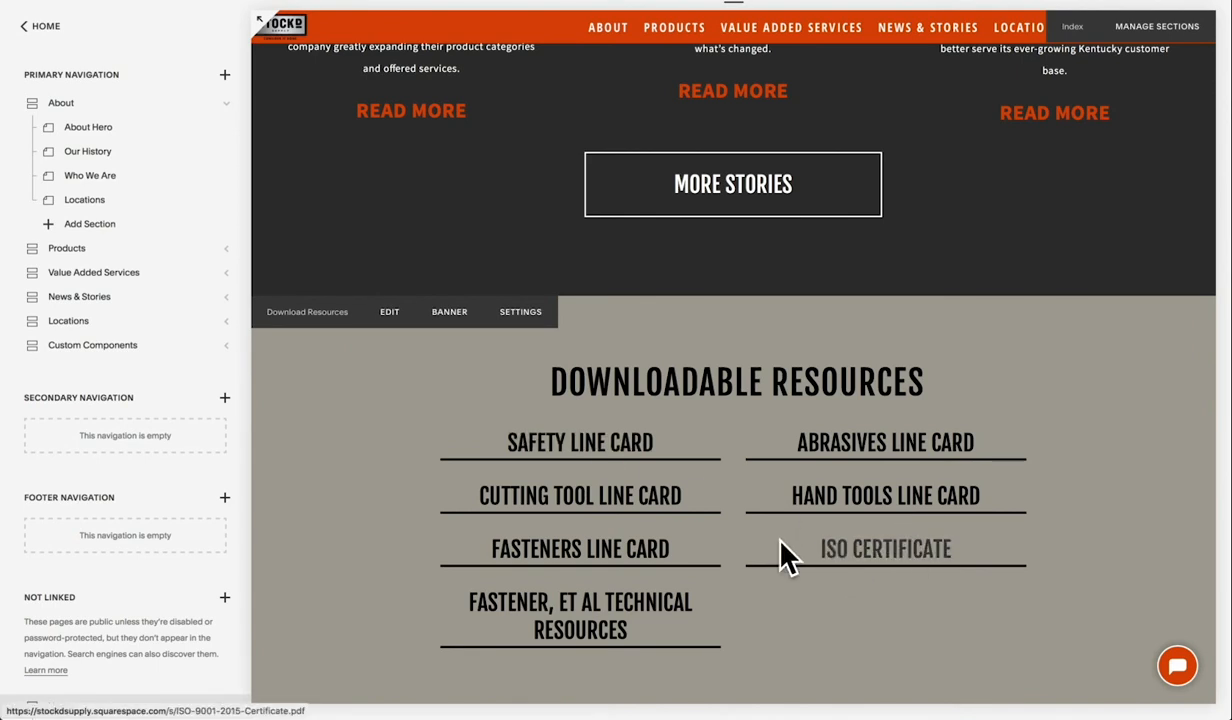
- Examine which page feeds the Summary block in the home page's Testimonials section, and leave the section without saving
scroll(960, 398, down, 7)
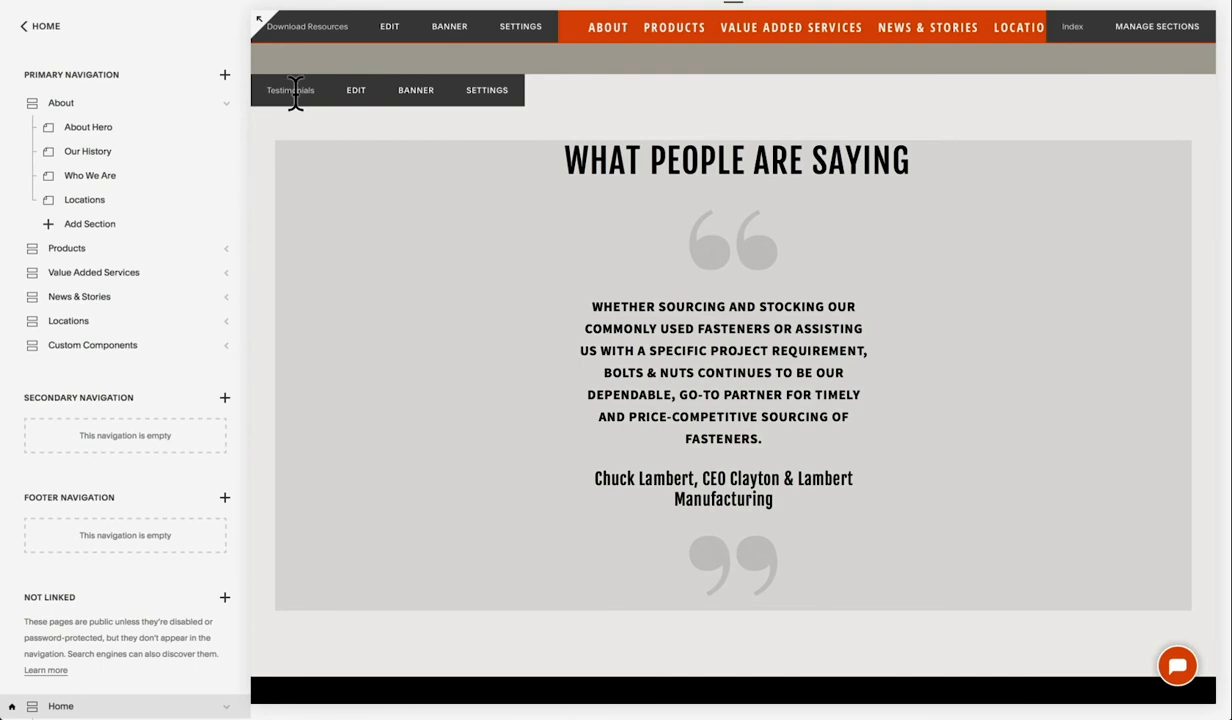
scroll(124, 495, down, 5)
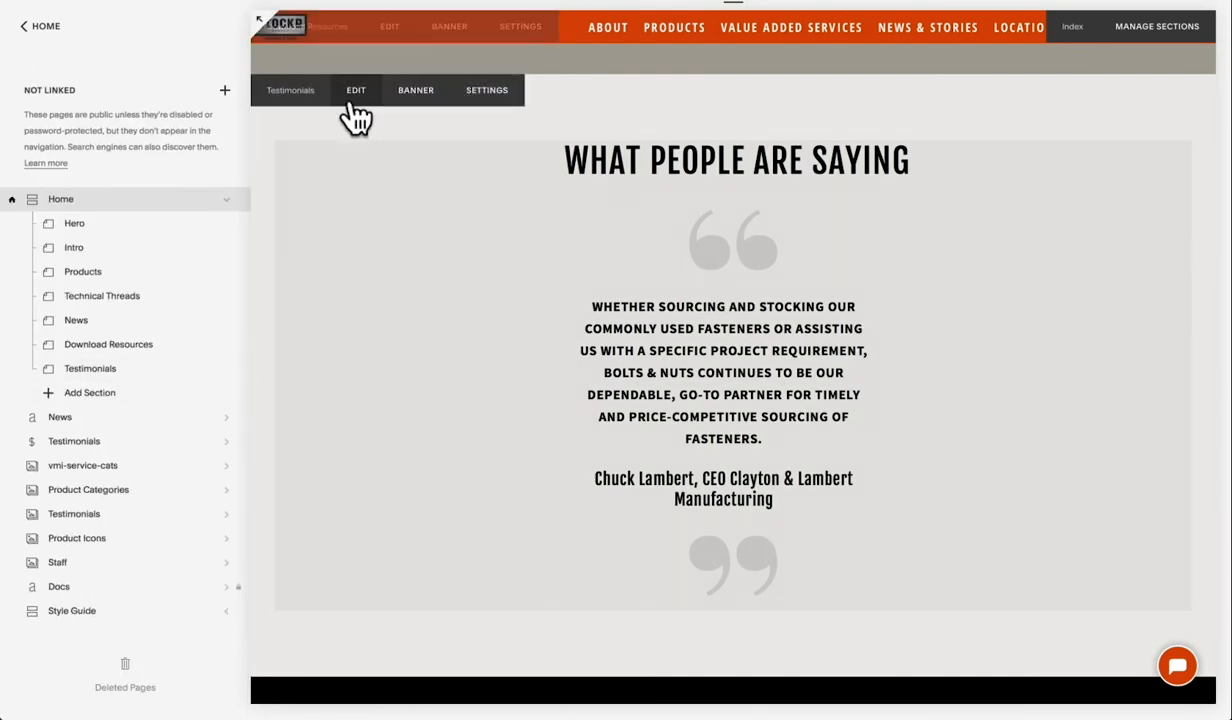
click(356, 90)
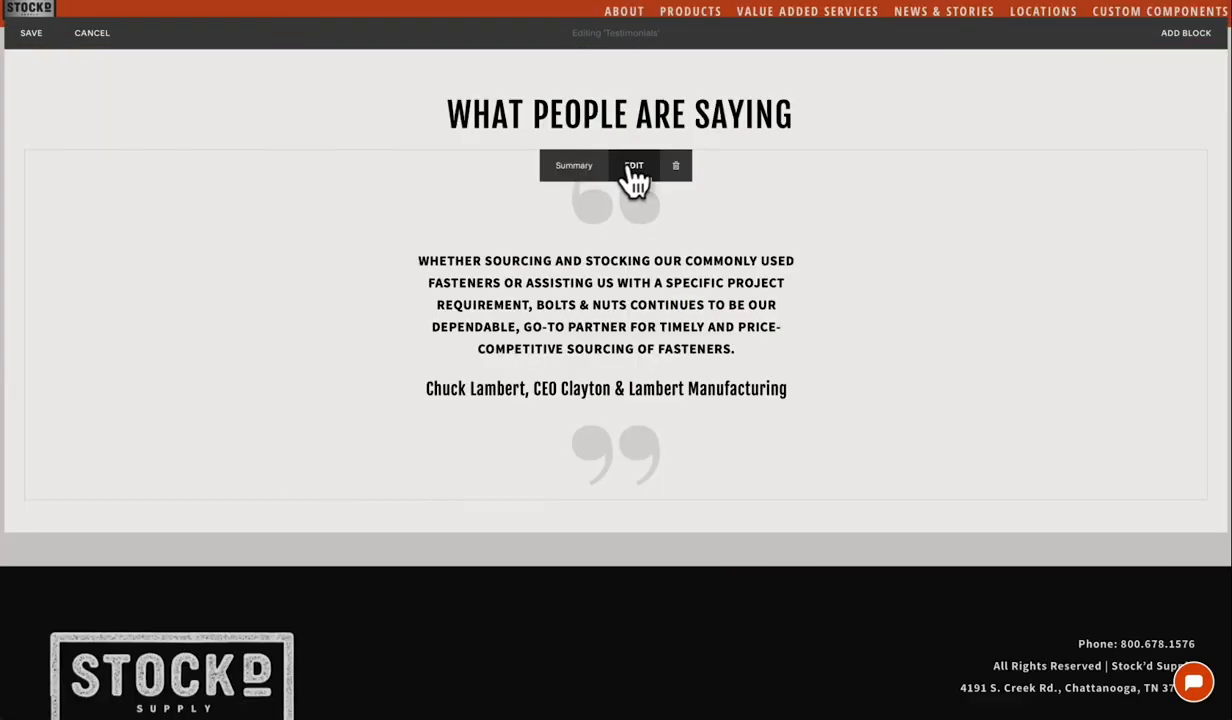
click(629, 166)
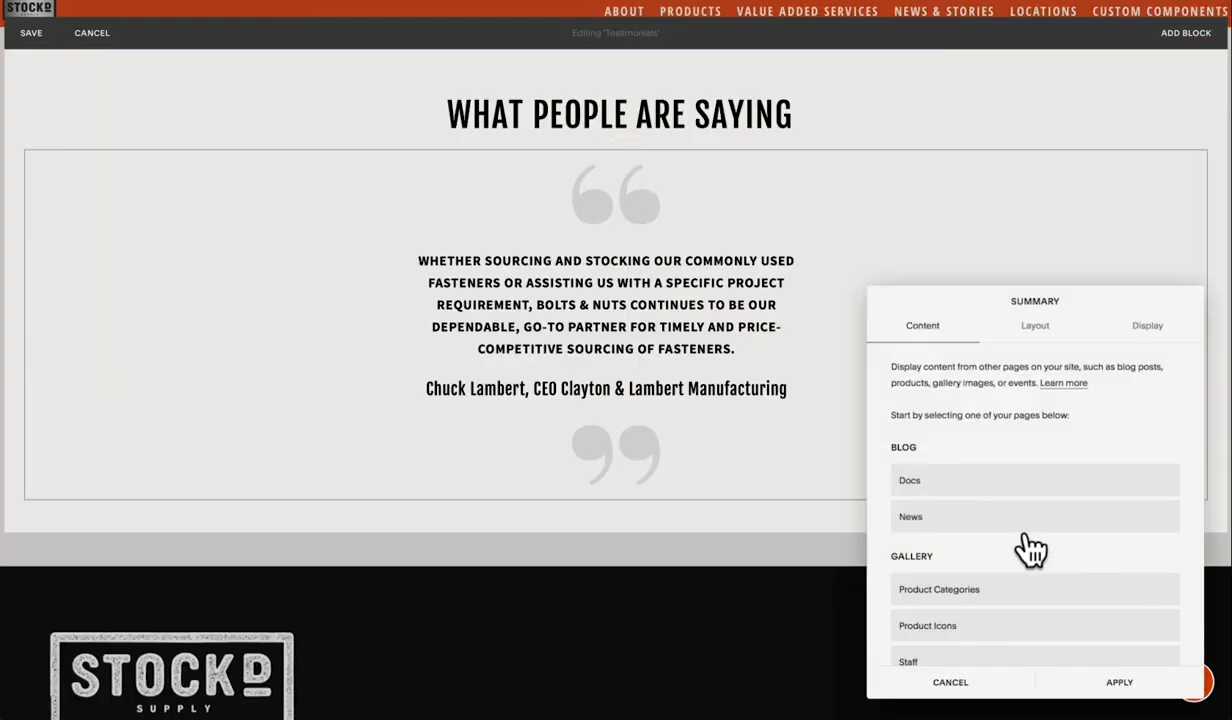
scroll(1017, 473, down, 4)
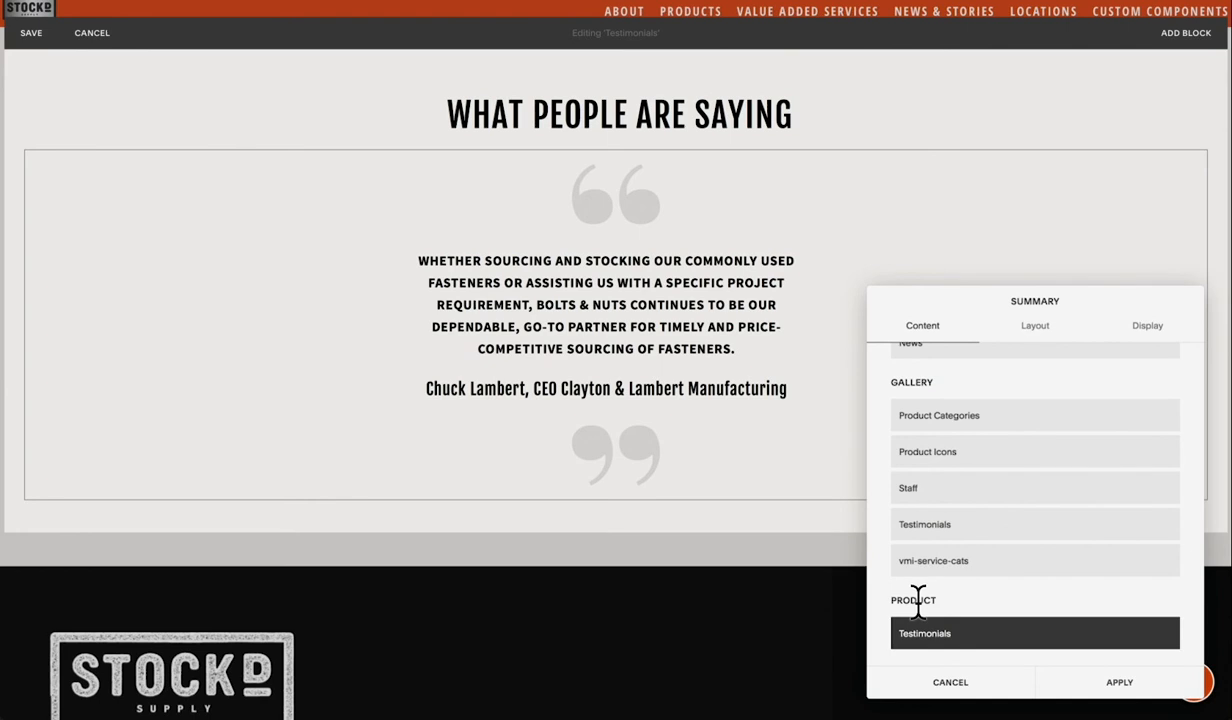
click(948, 686)
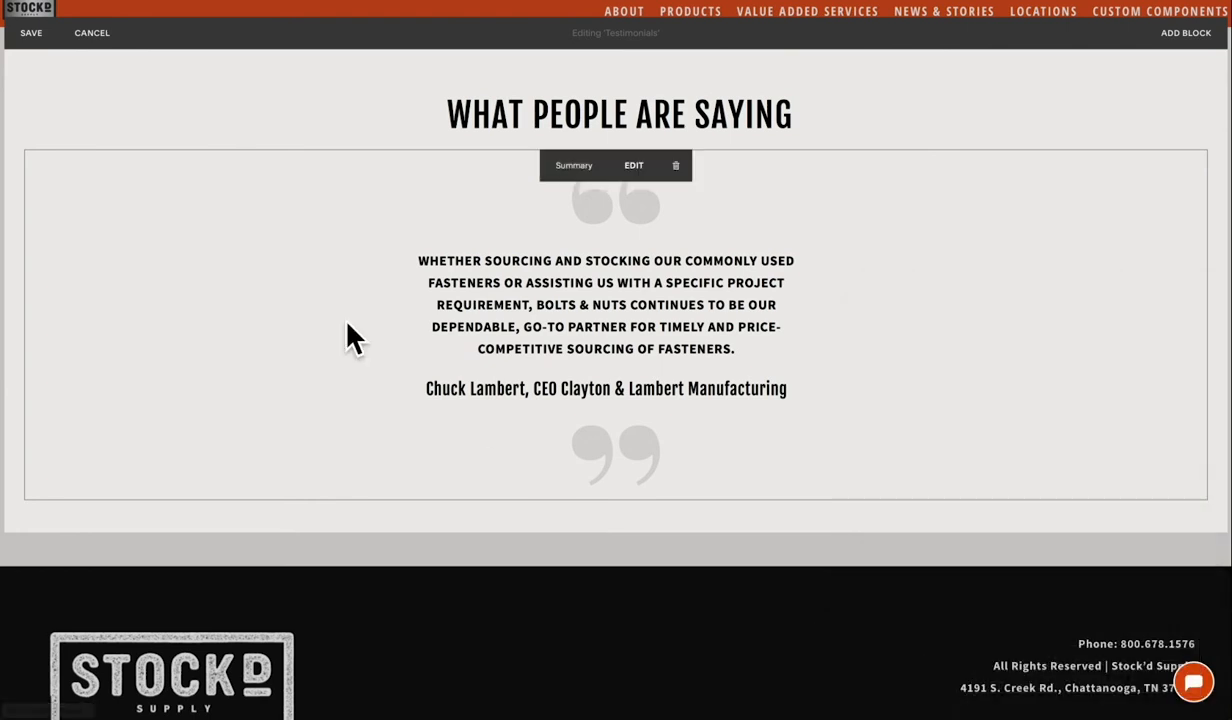
click(90, 33)
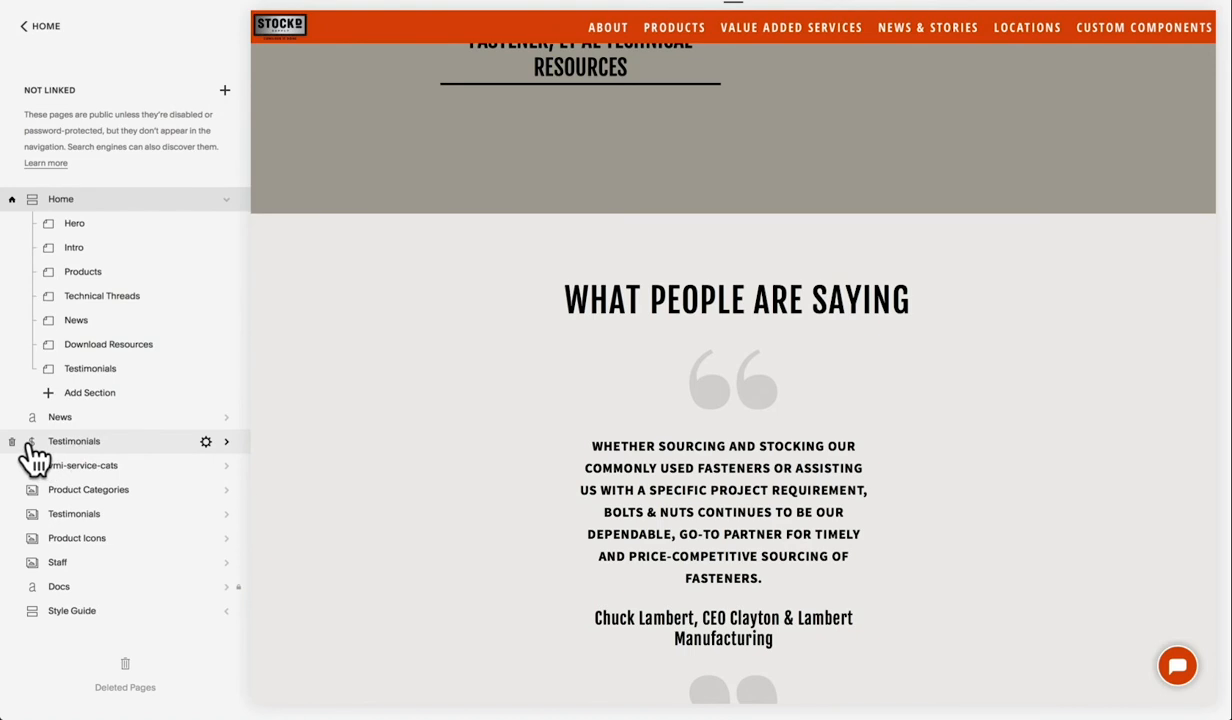
- Go to the Testimonials product page and examine the first testimonial's title, quote text and category without changing them
click(110, 455)
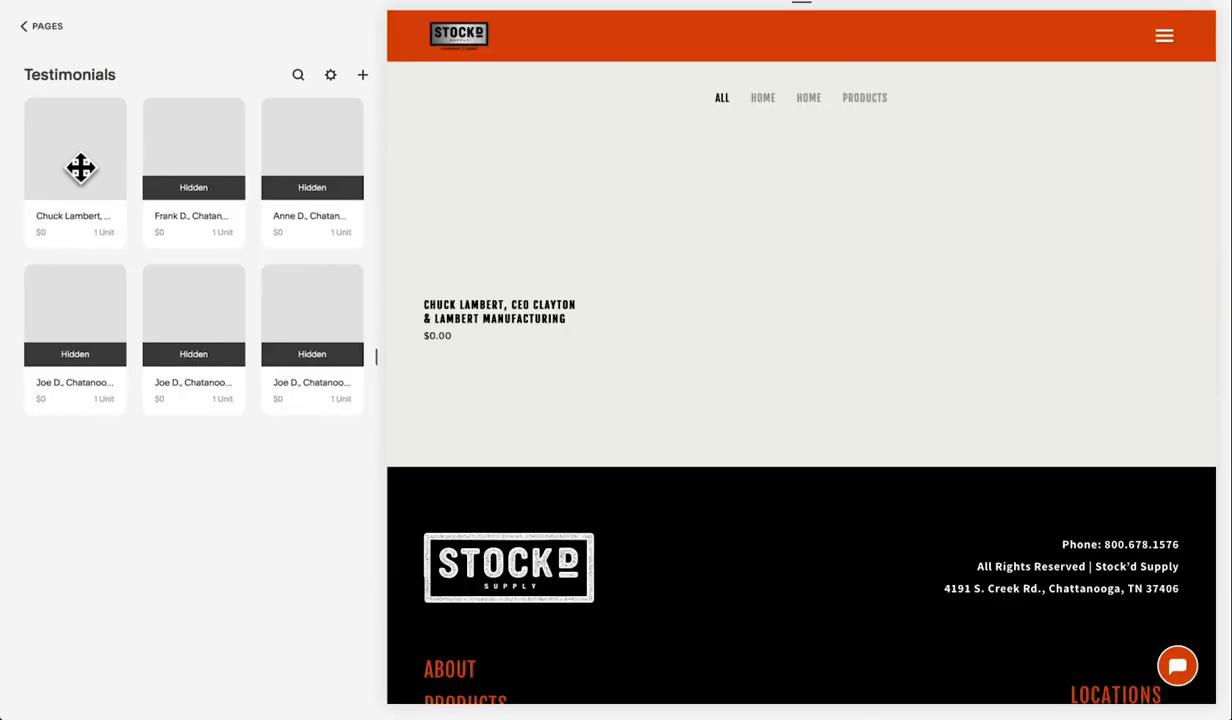
mouse_move(80, 168)
mouse_down()
mouse_move(142, 238)
mouse_move(198, 256)
mouse_move(173, 121)
mouse_move(66, 129)
mouse_move(86, 160)
mouse_up()
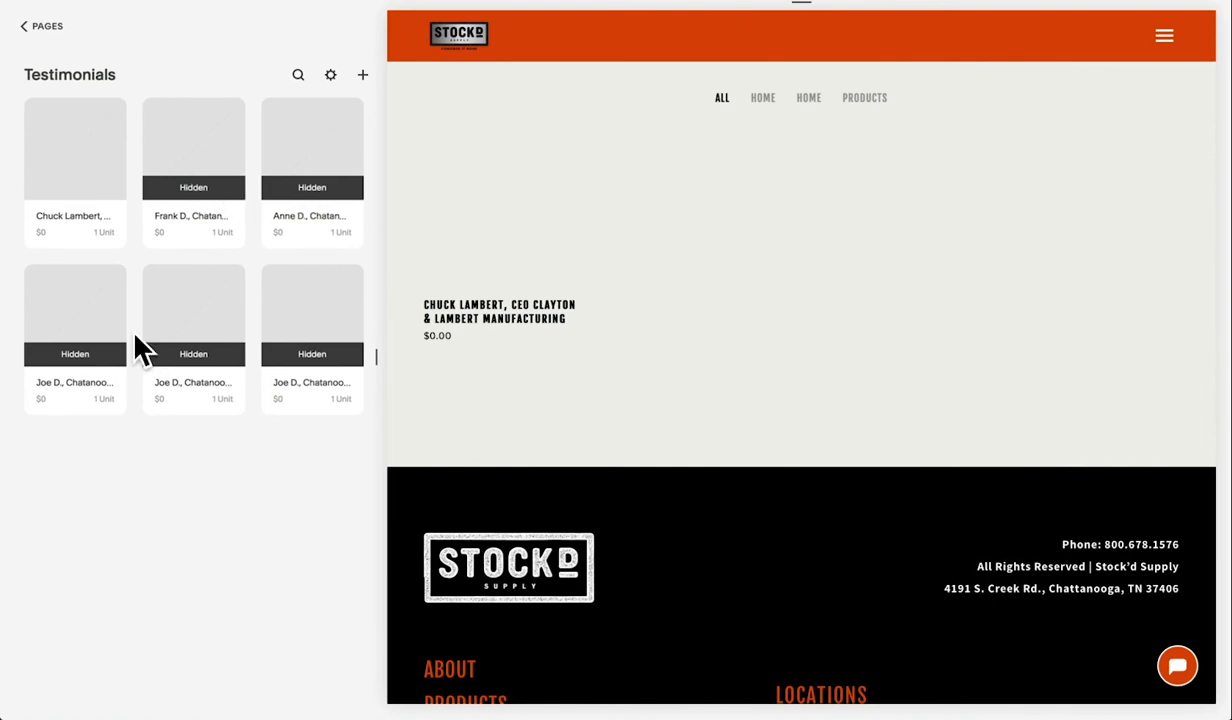
click(79, 137)
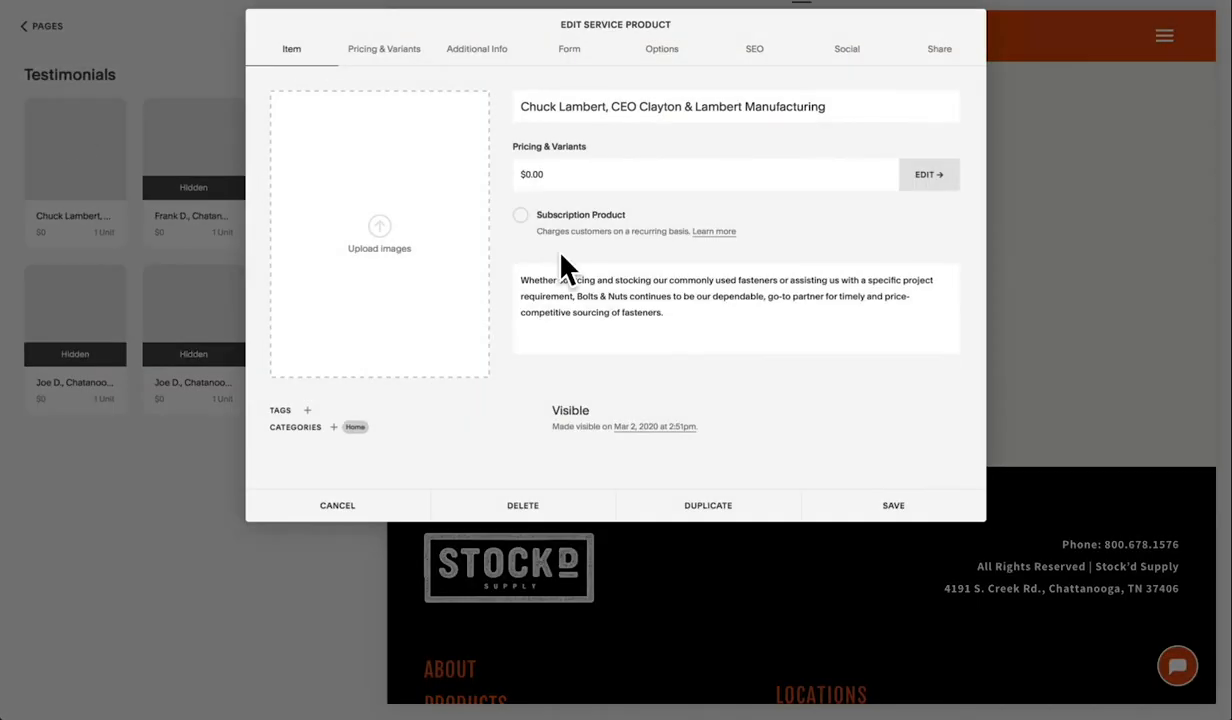
drag(848, 105, 516, 98)
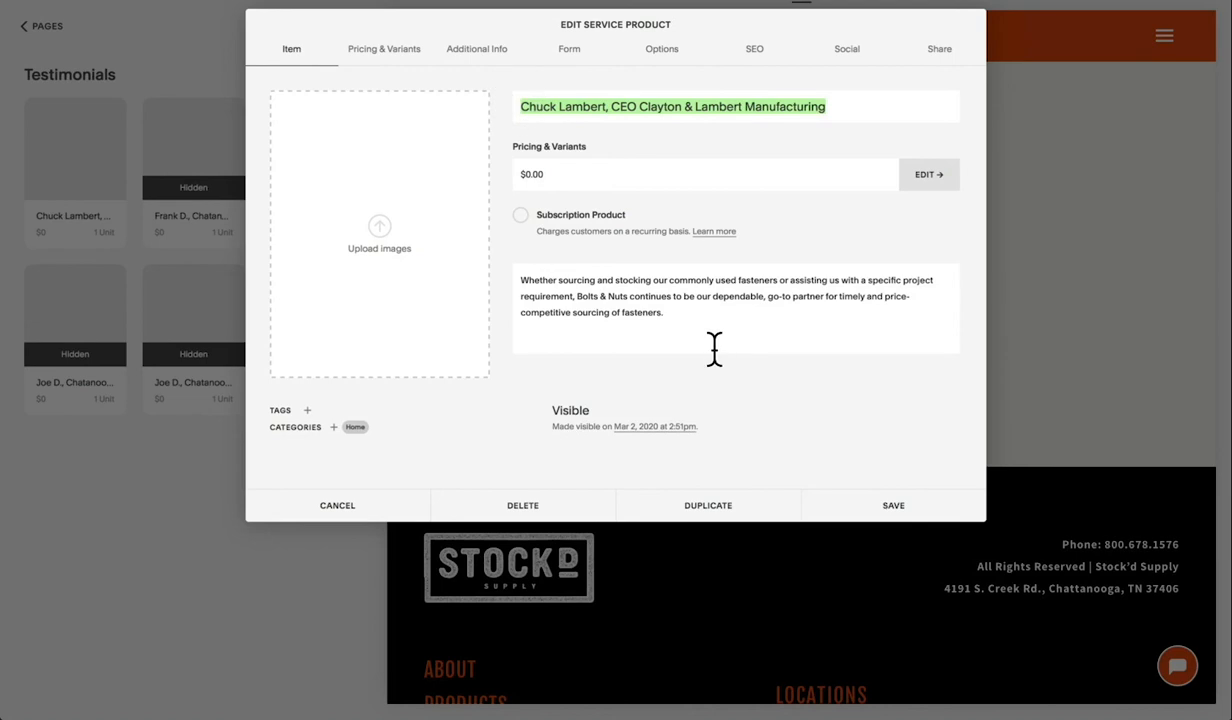
drag(672, 316, 511, 280)
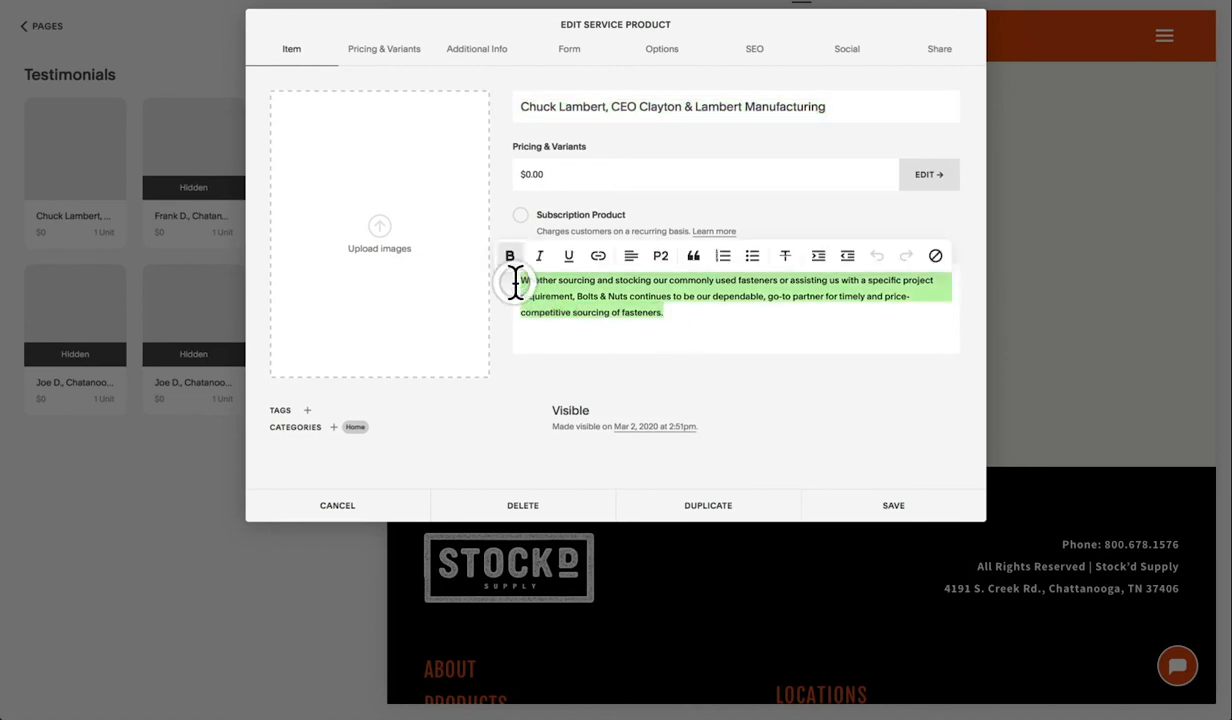
click(676, 313)
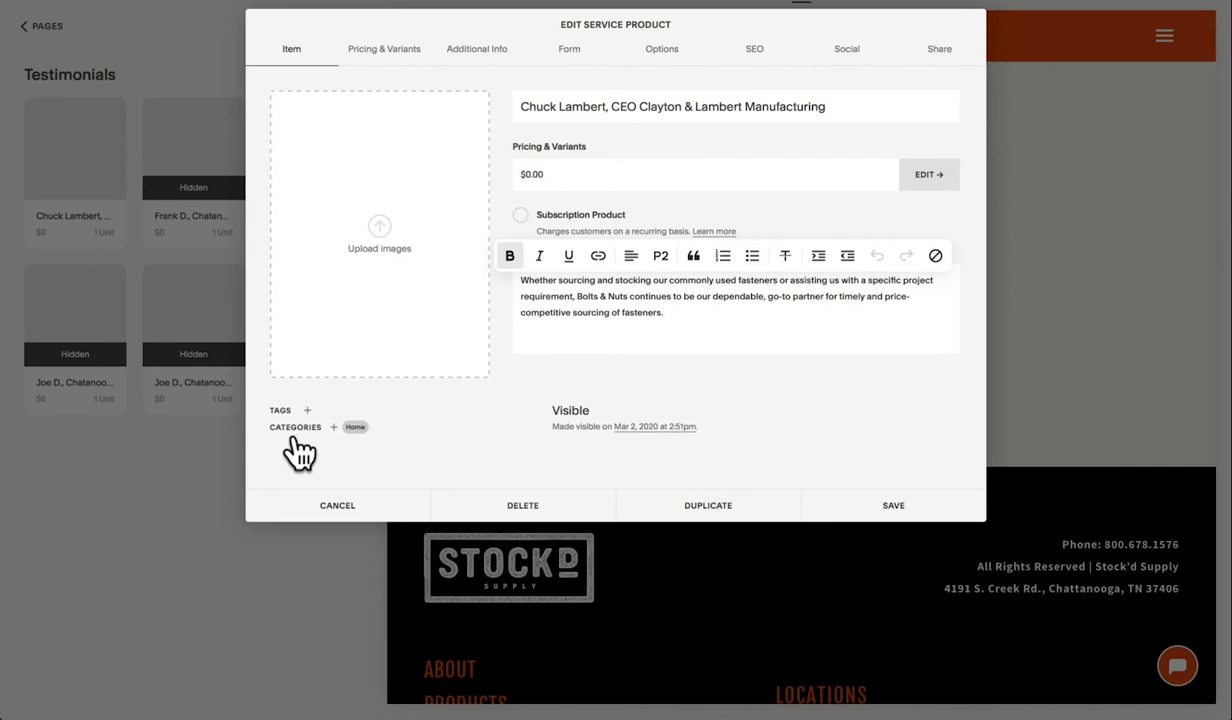
mouse_move(353, 428)
click(338, 508)
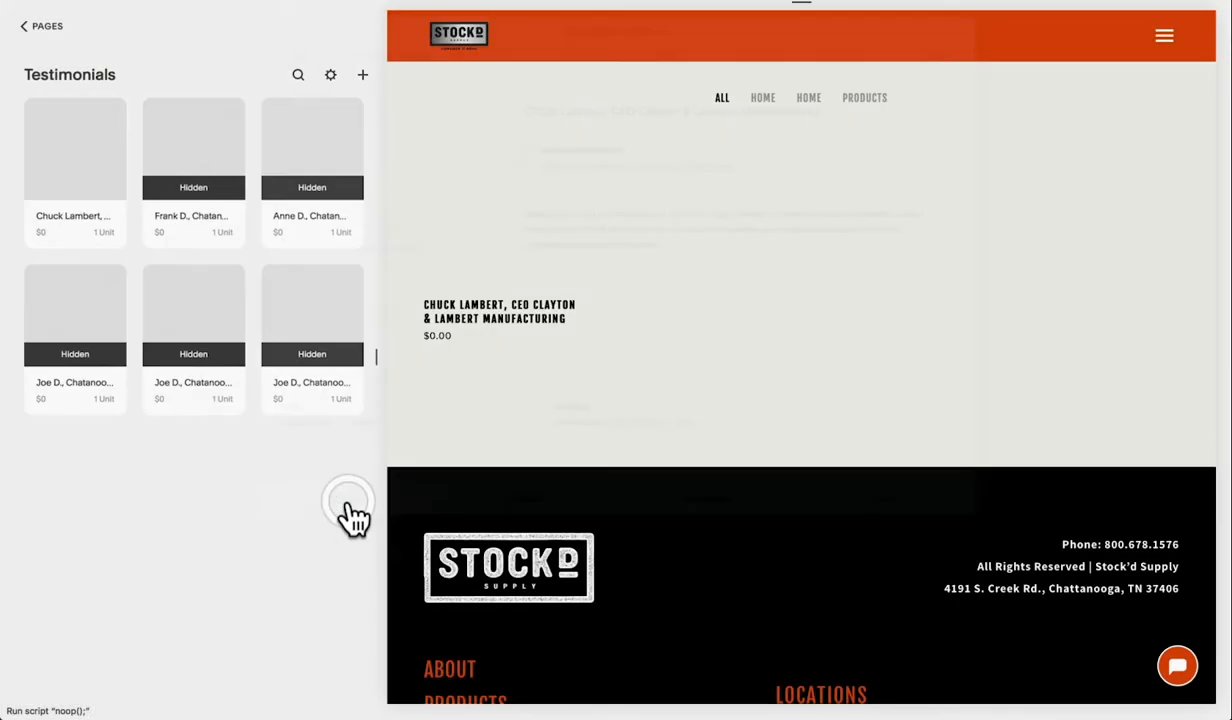
- Examine the visibility status and category choices of the hidden testimonials, and close them without saving
click(193, 145)
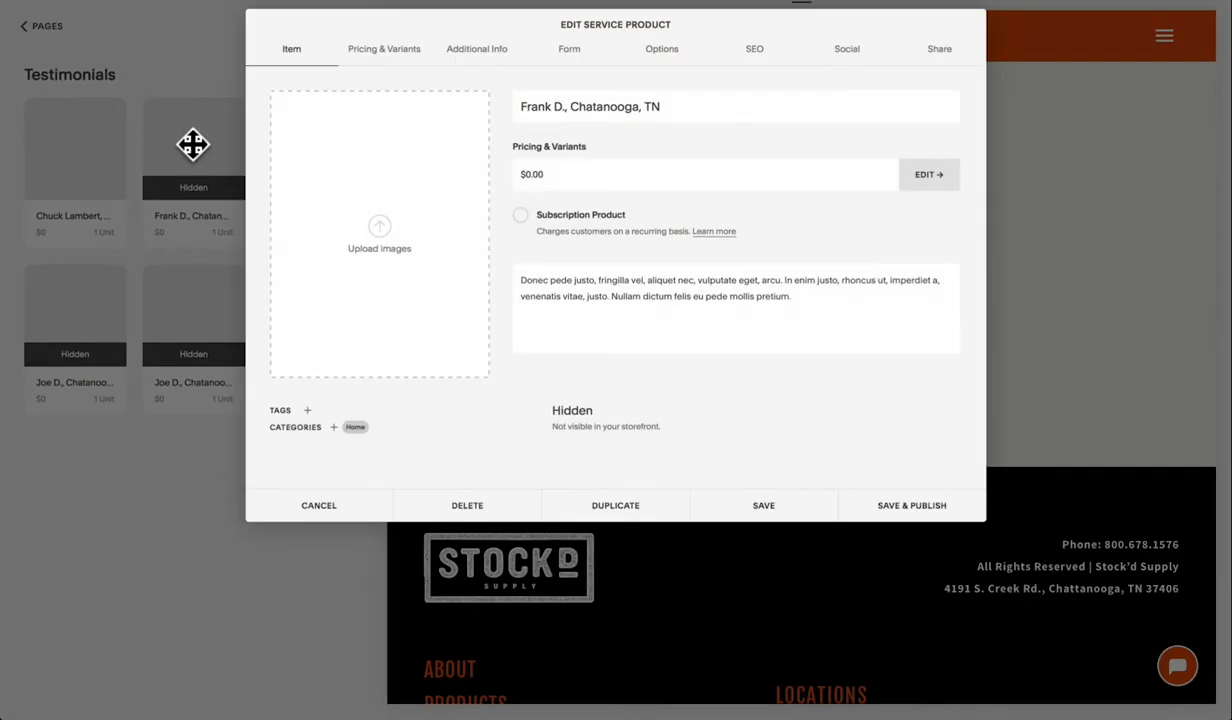
click(578, 420)
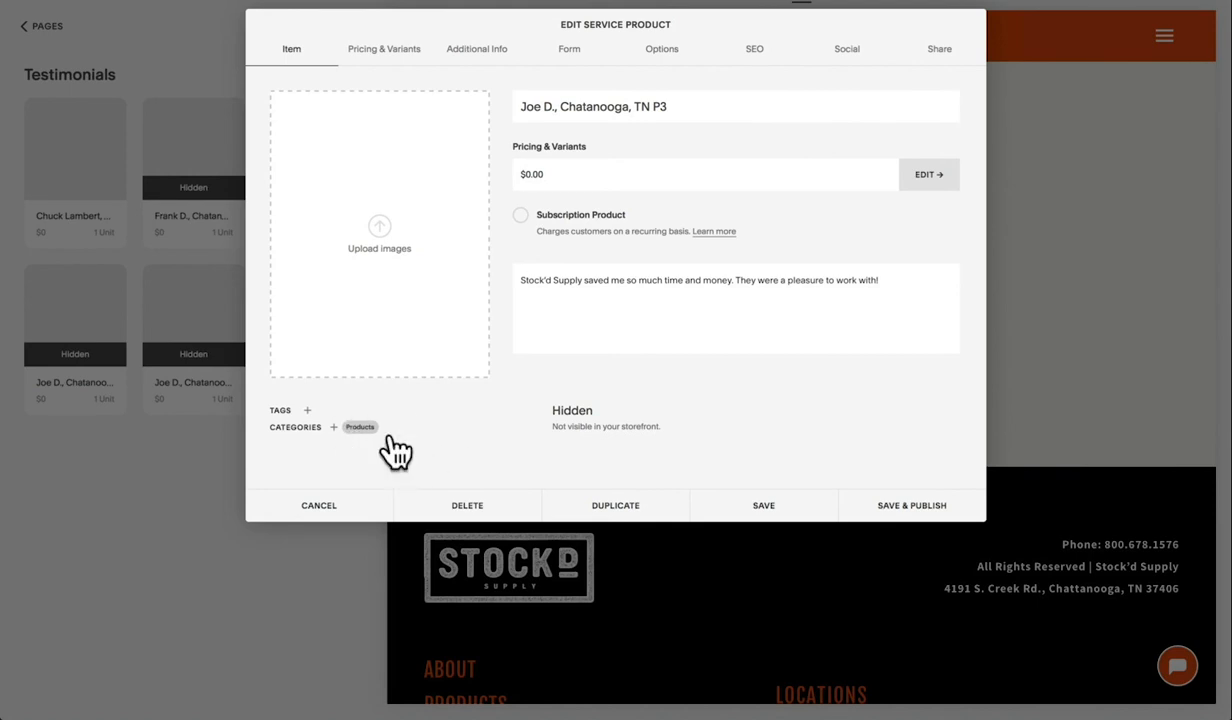
click(333, 427)
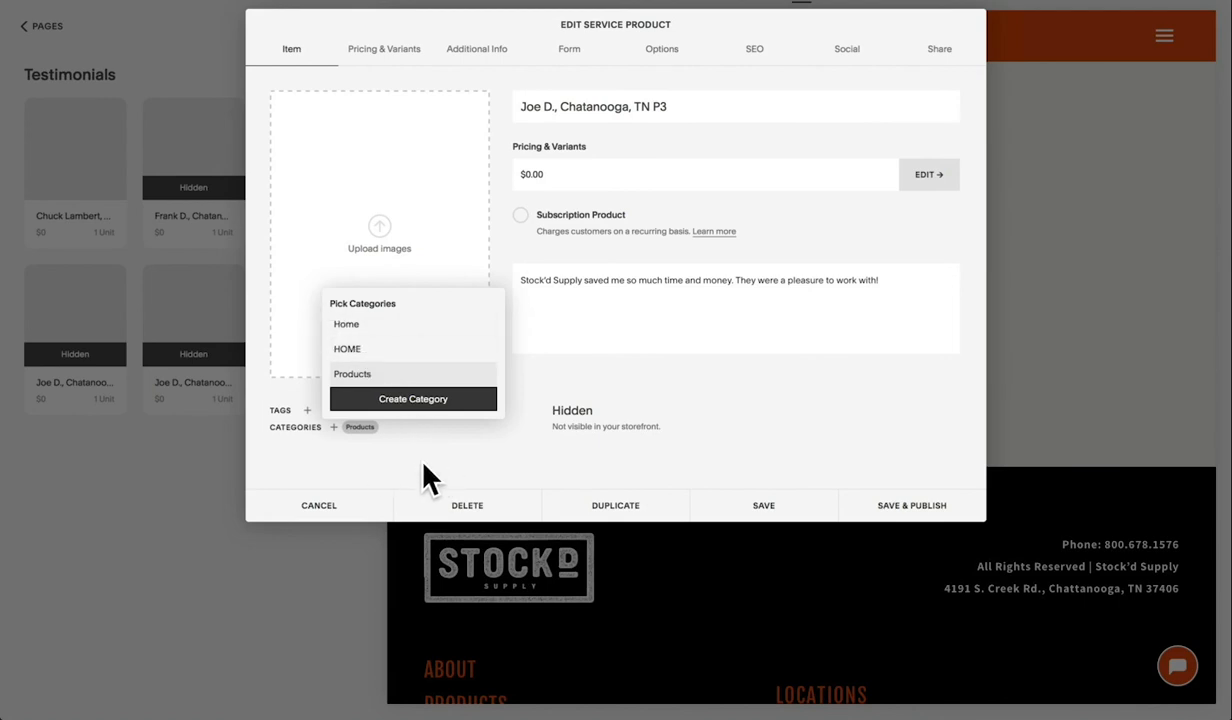
click(317, 507)
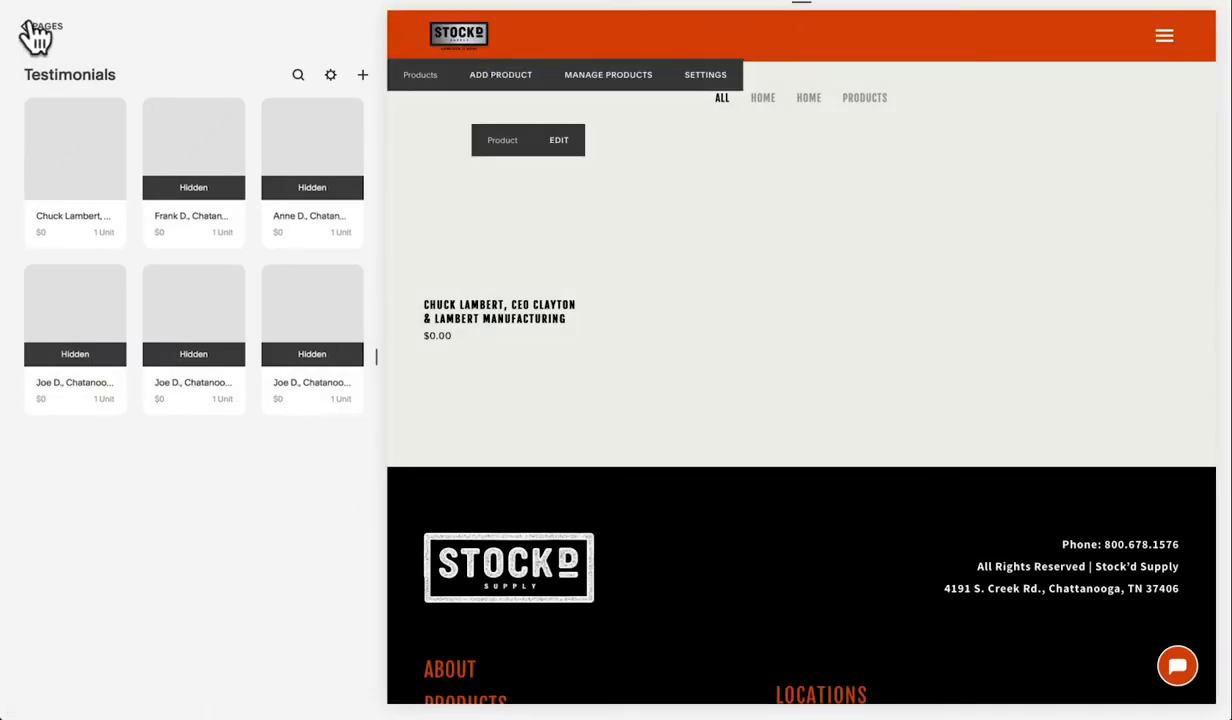
- Go to the About page, examine the banner image of its About Hero section, and close the page settings without changes
click(33, 24)
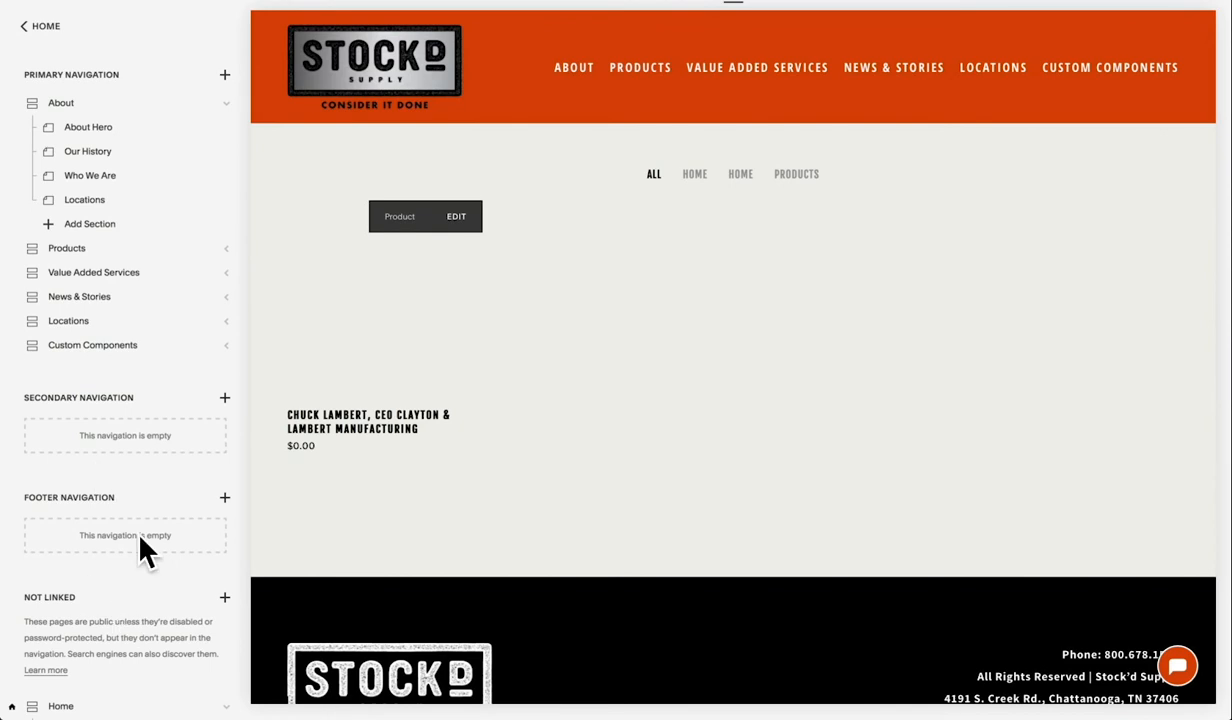
click(393, 76)
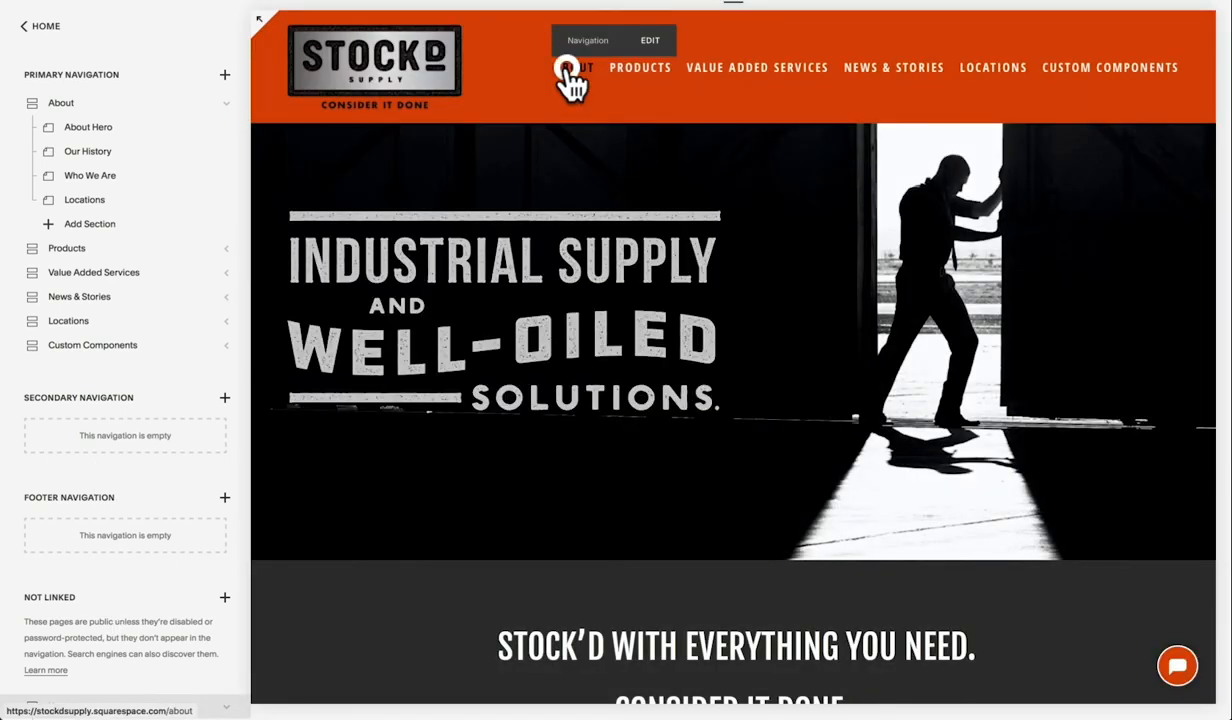
click(569, 70)
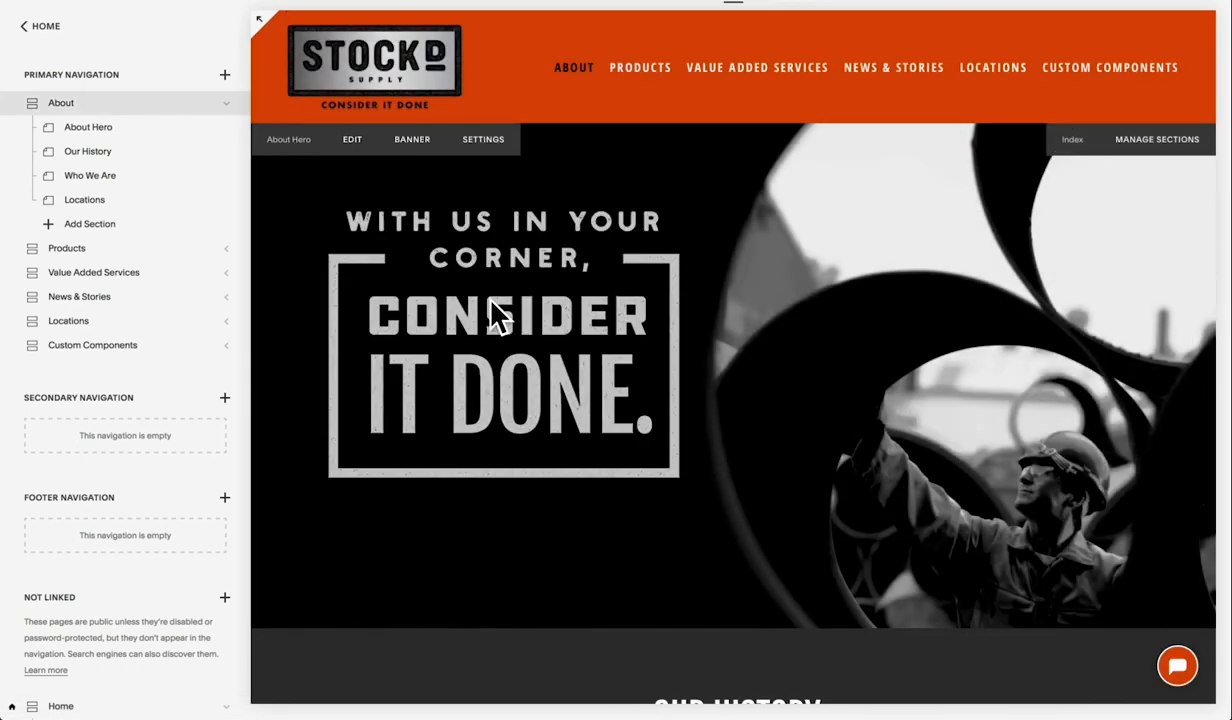
click(413, 141)
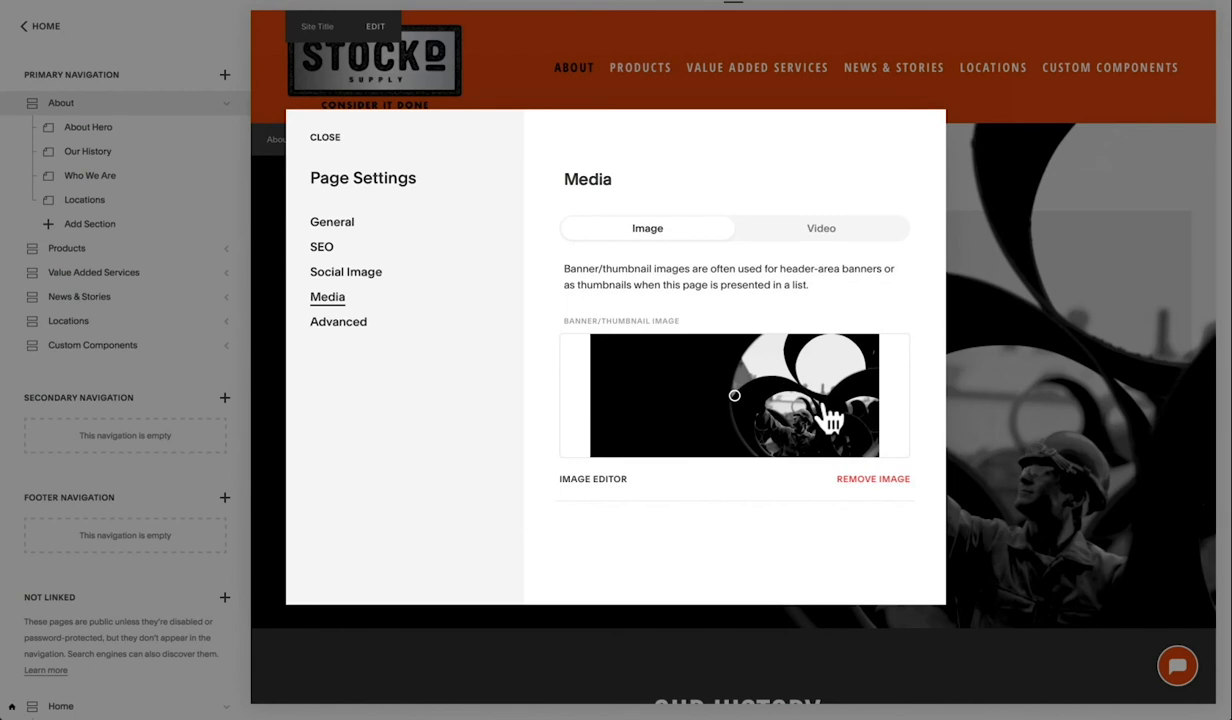
click(327, 137)
- Open the About page's Our History section for text editing and save the section
scroll(702, 385, down, 3)
scroll(700, 378, down, 3)
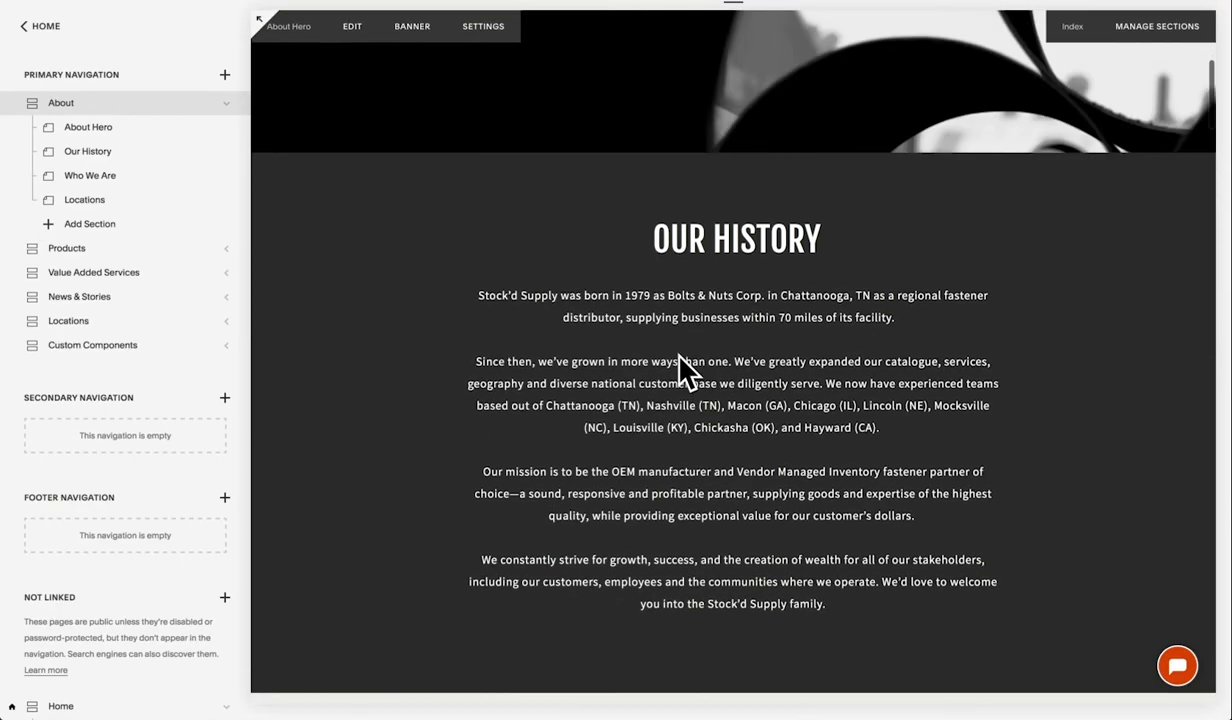
click(352, 170)
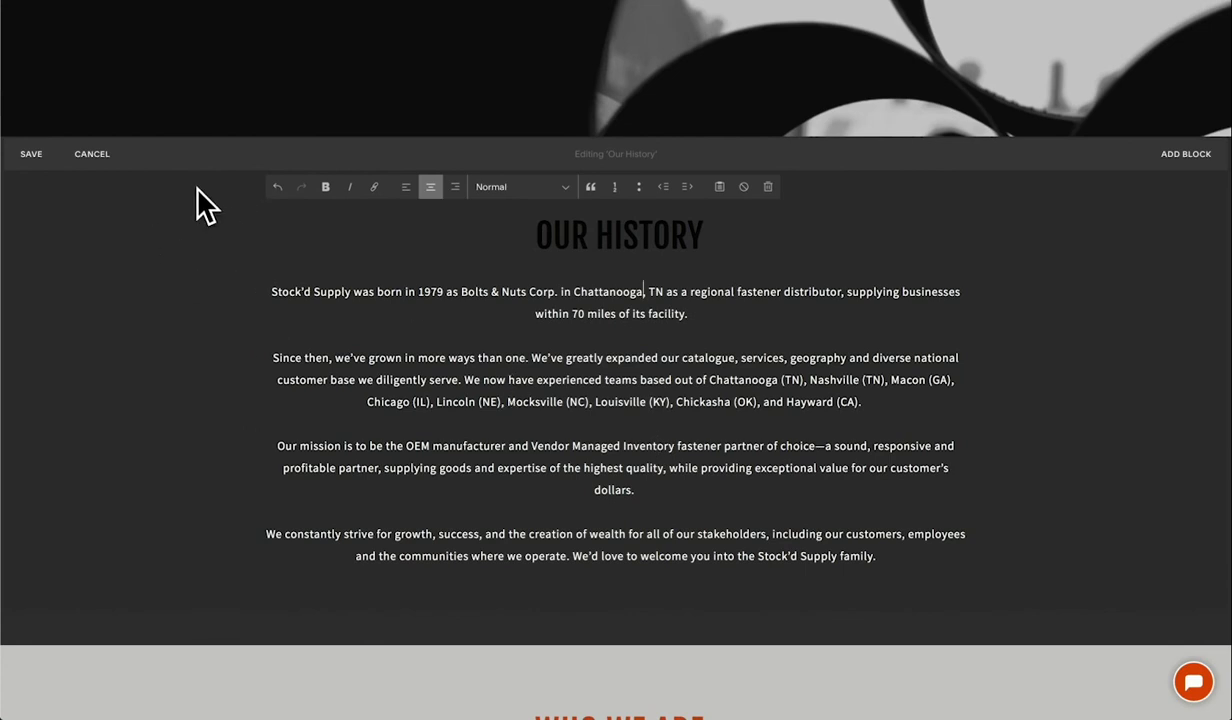
click(33, 155)
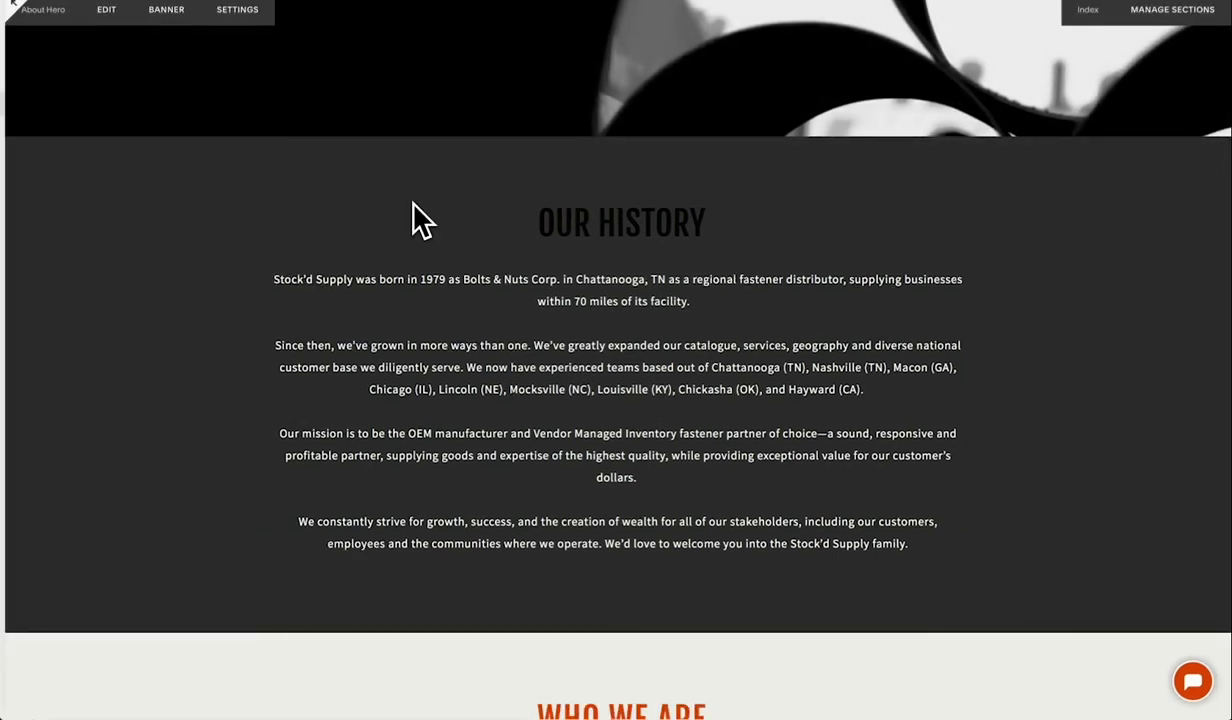
- Switch to Google Chrome and view the Our History section on the live About page
key(super+Tab)
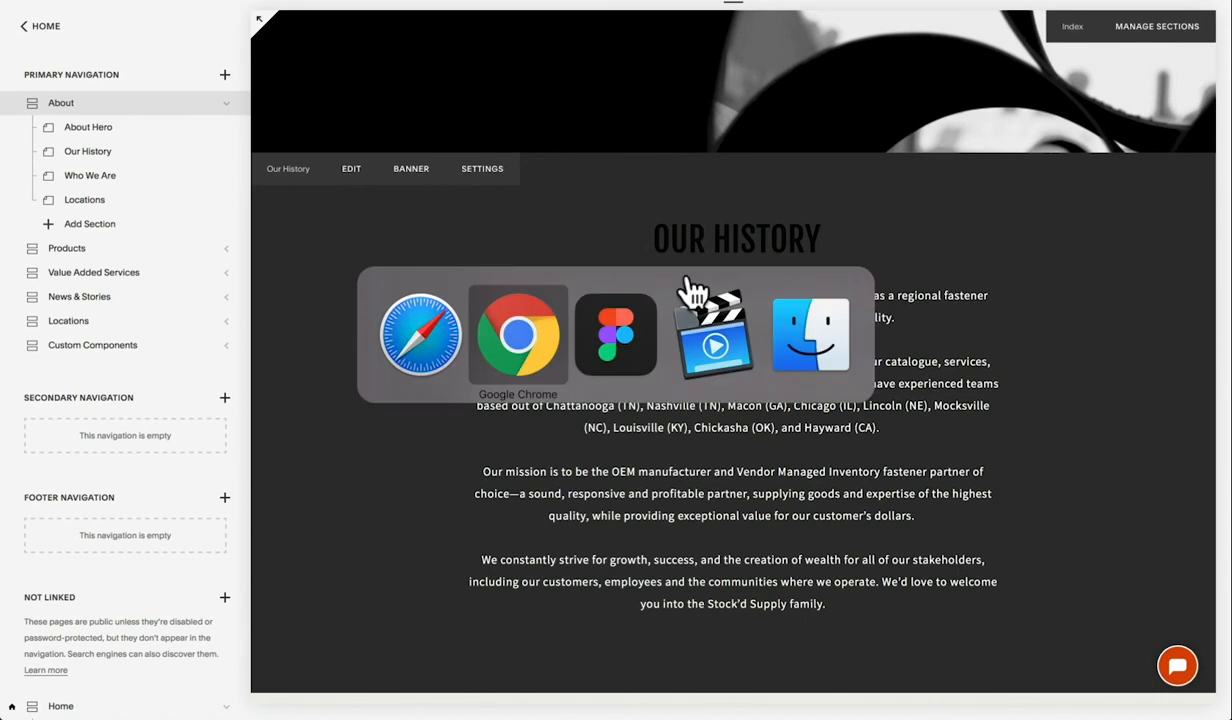
click(591, 84)
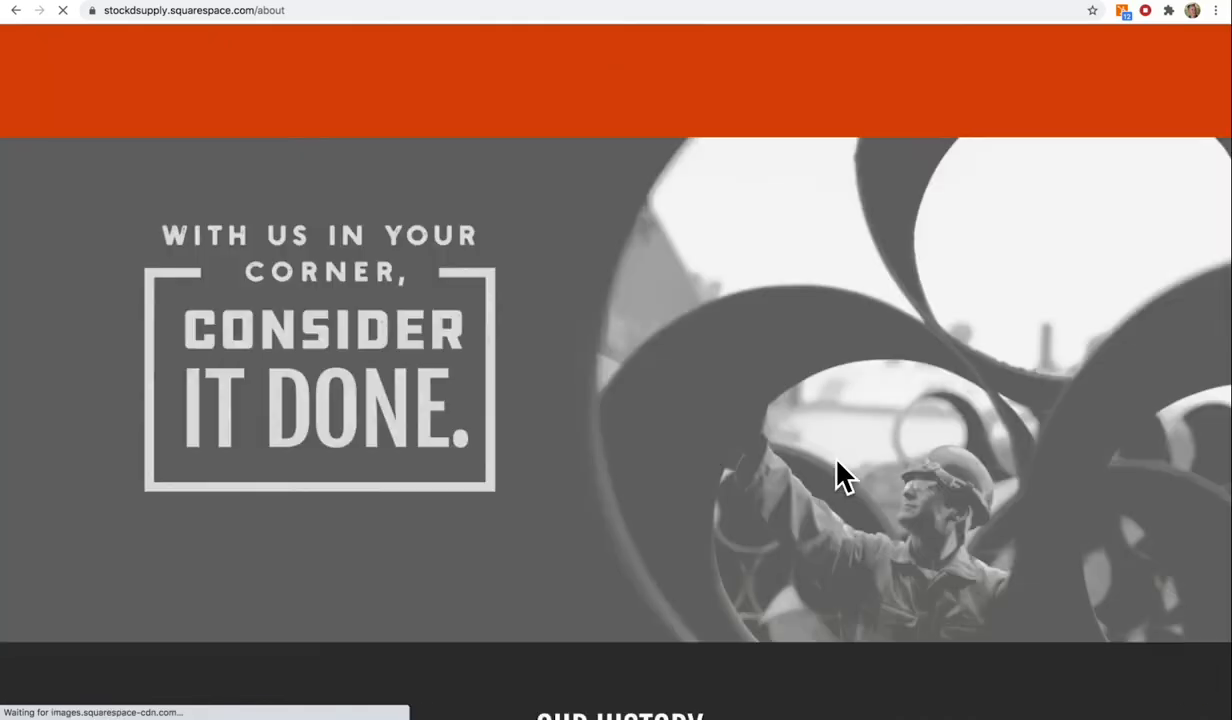
scroll(836, 475, down, 7)
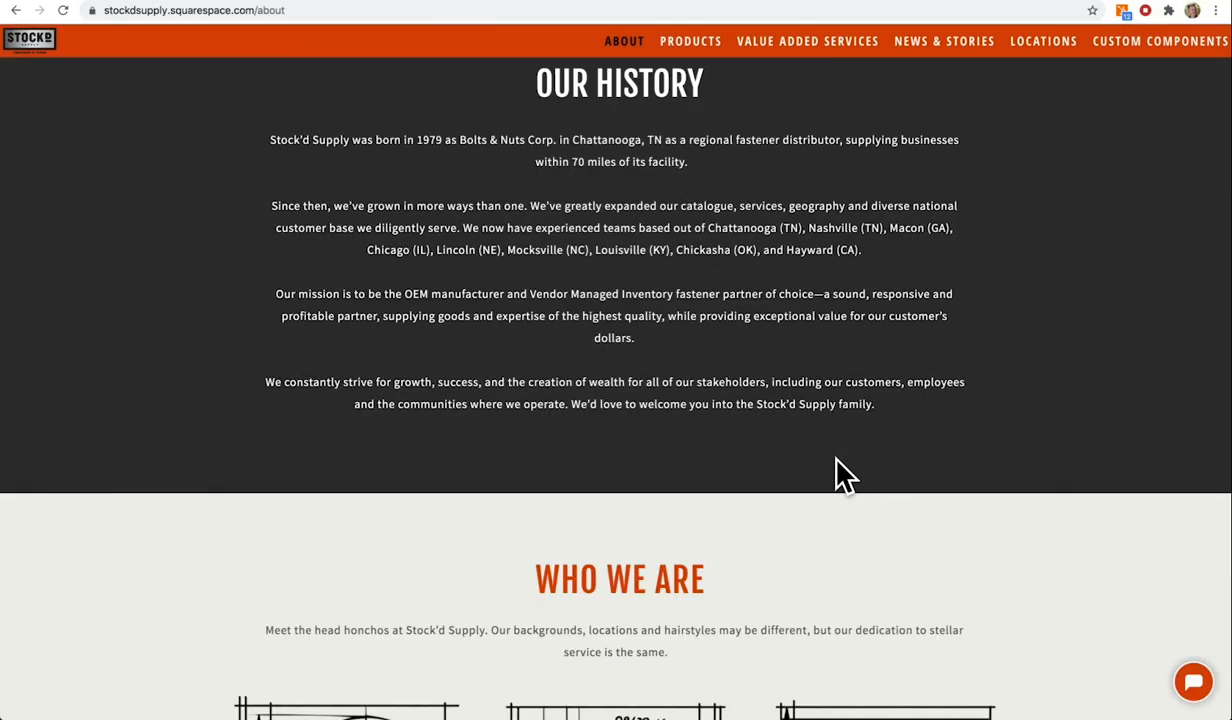
- Back in the site editor, examine which gallery feeds the Who We Are section's Summary block, leave it unchanged, and open the Staff gallery
key(super+Tab)
scroll(696, 243, down, 5)
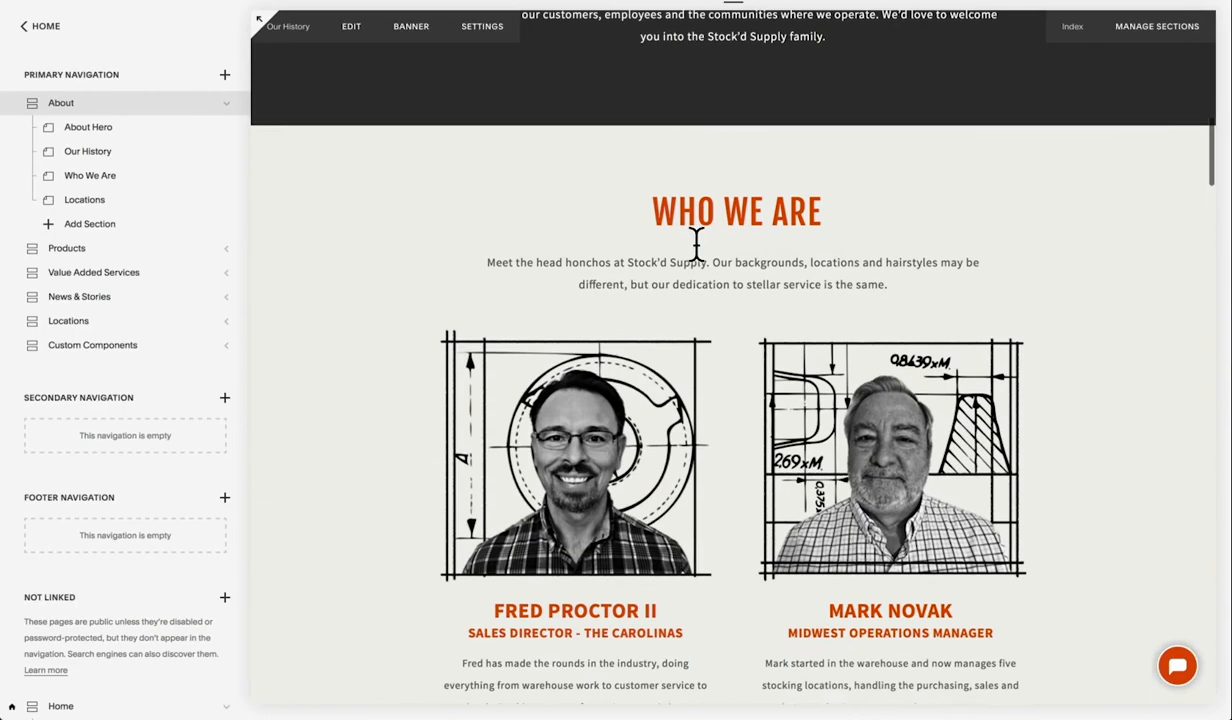
scroll(708, 322, down, 2)
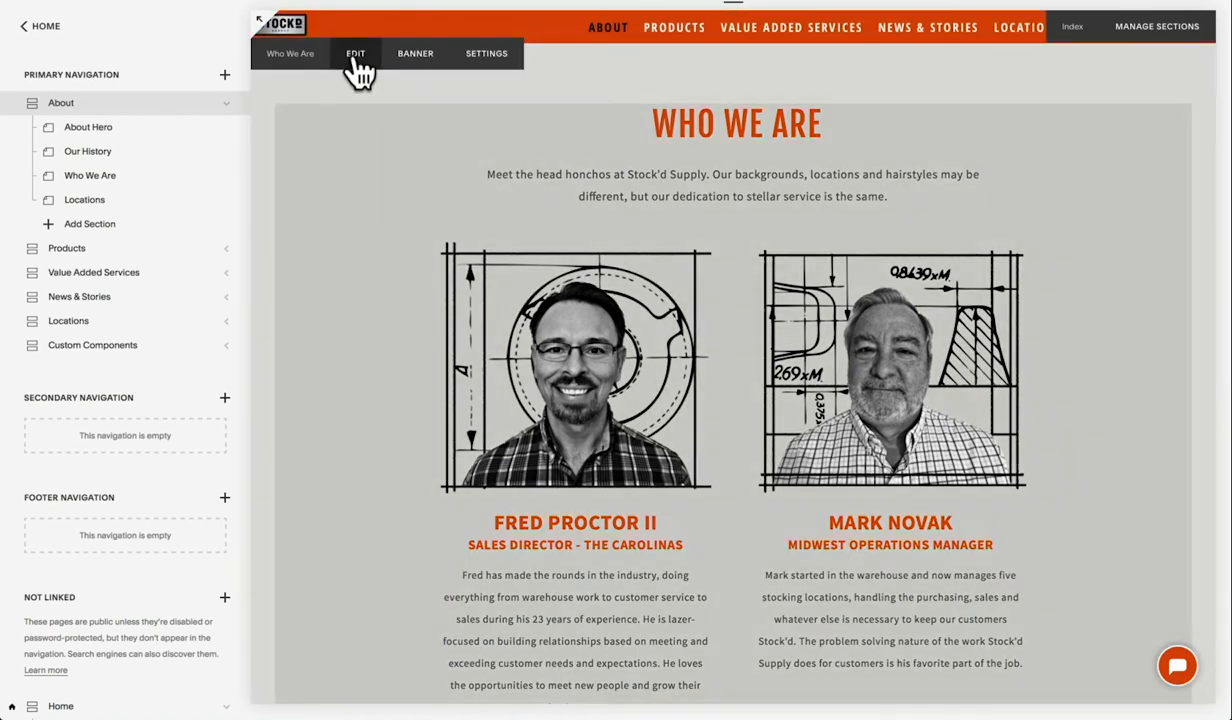
click(356, 56)
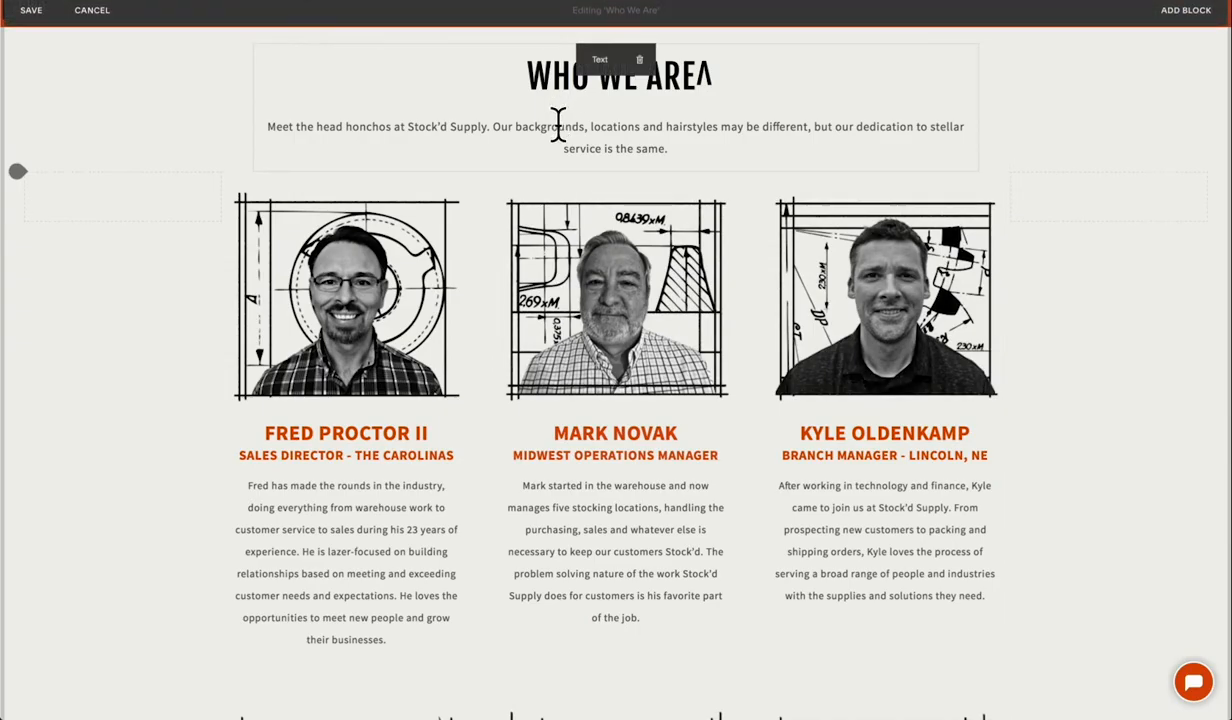
click(558, 124)
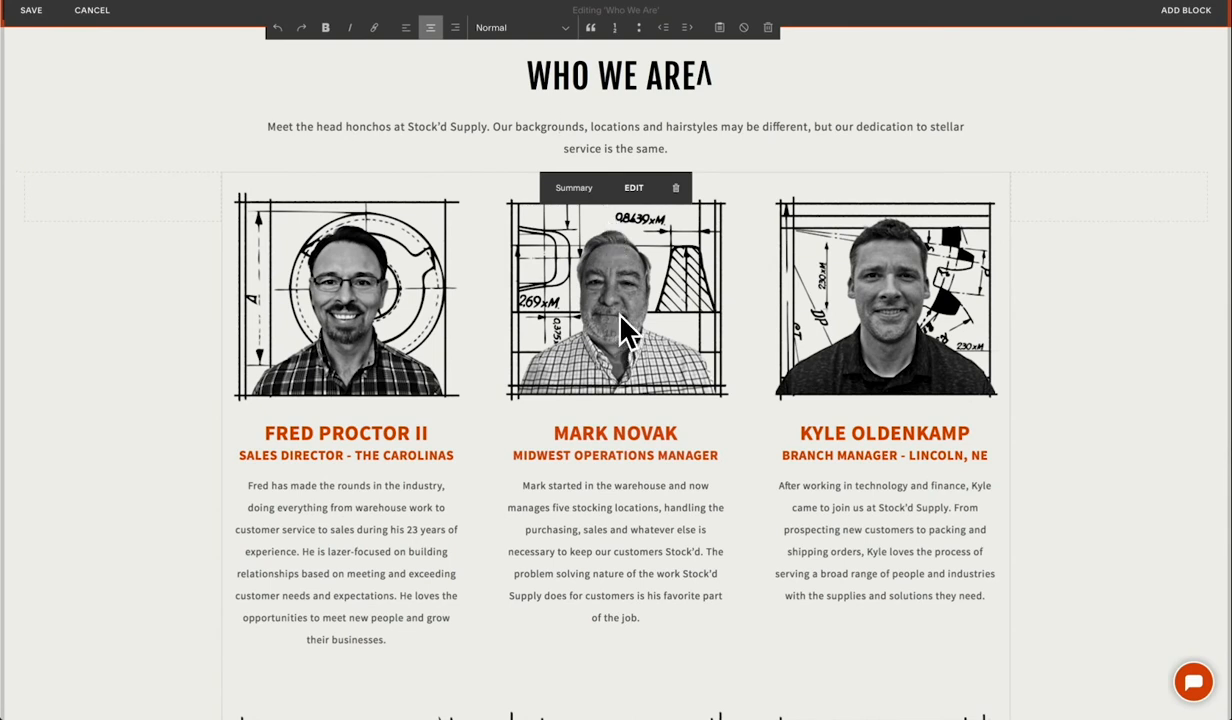
click(633, 188)
scroll(890, 640, down, 2)
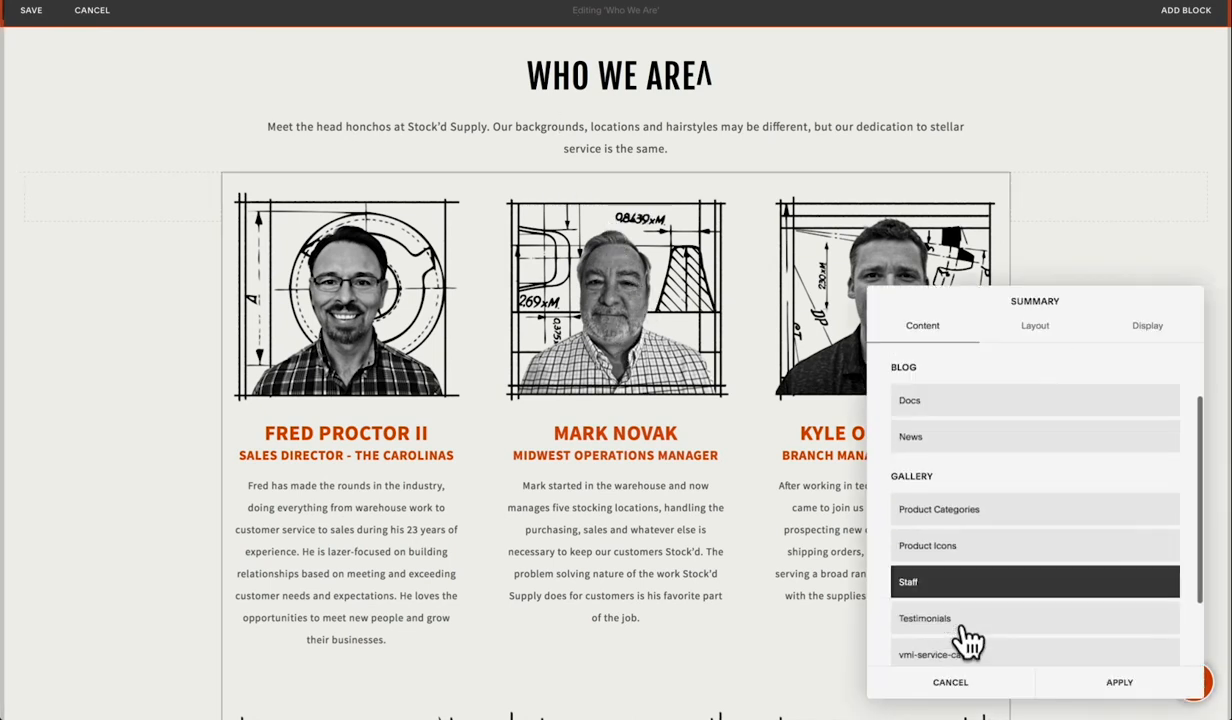
click(950, 682)
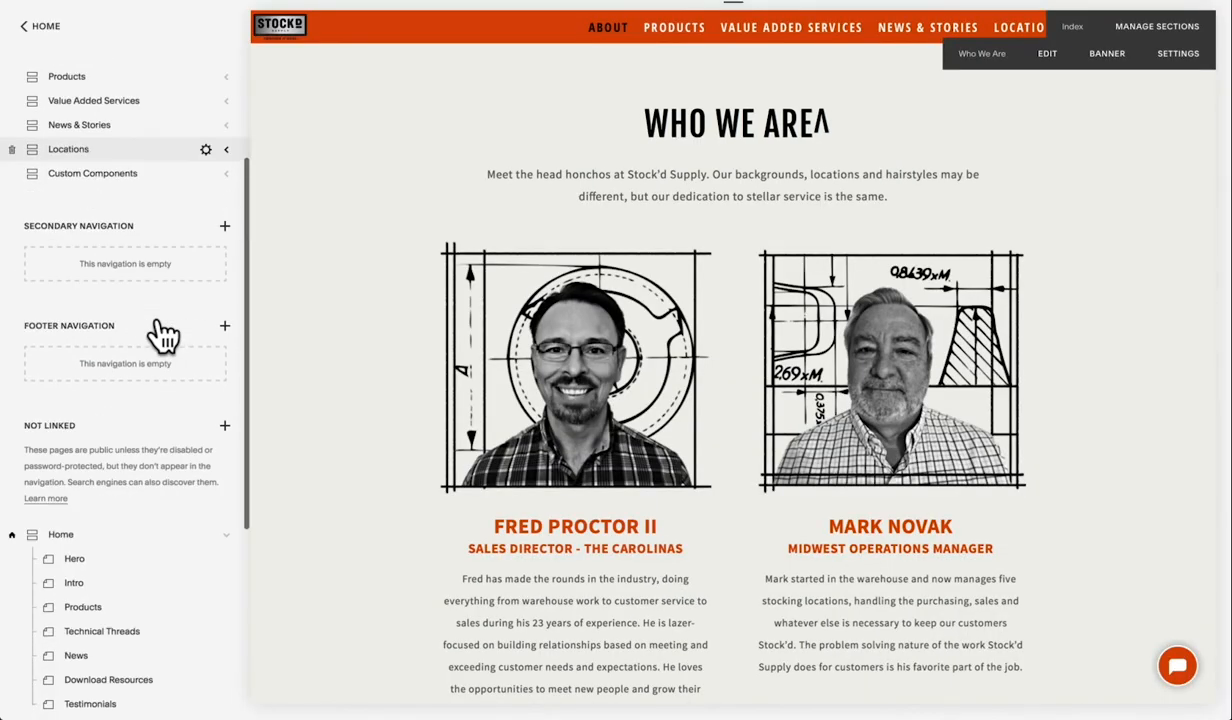
scroll(160, 335, down, 5)
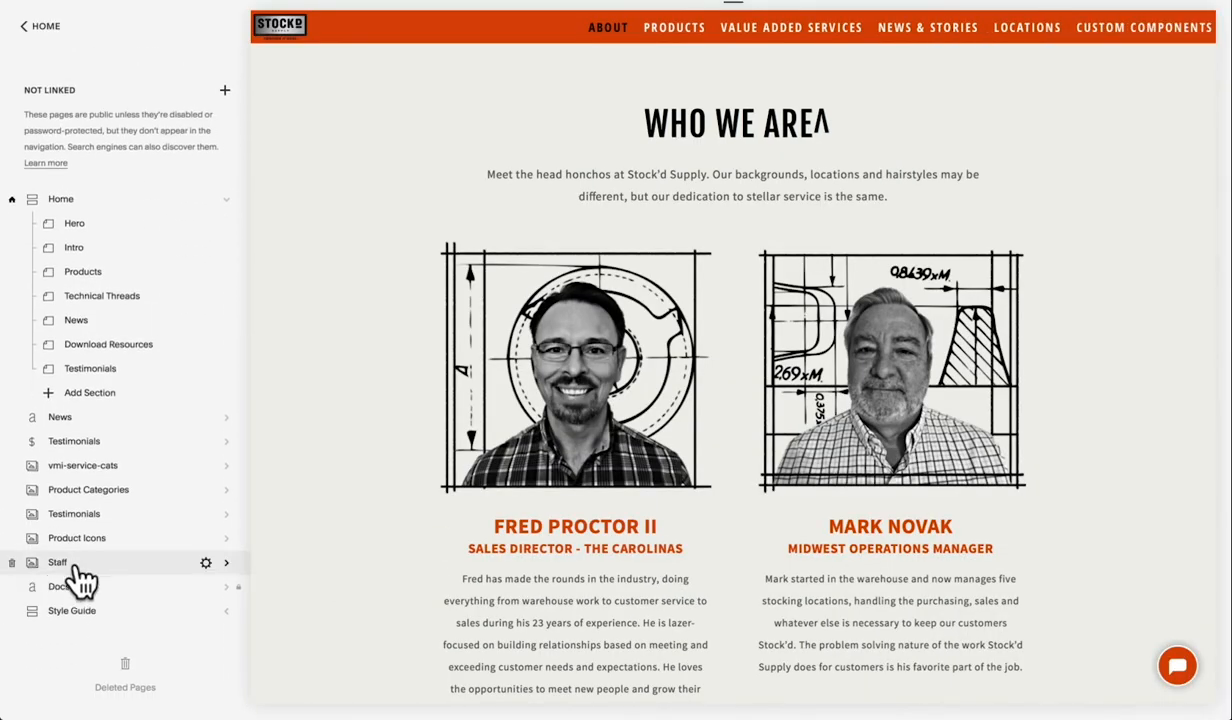
click(77, 564)
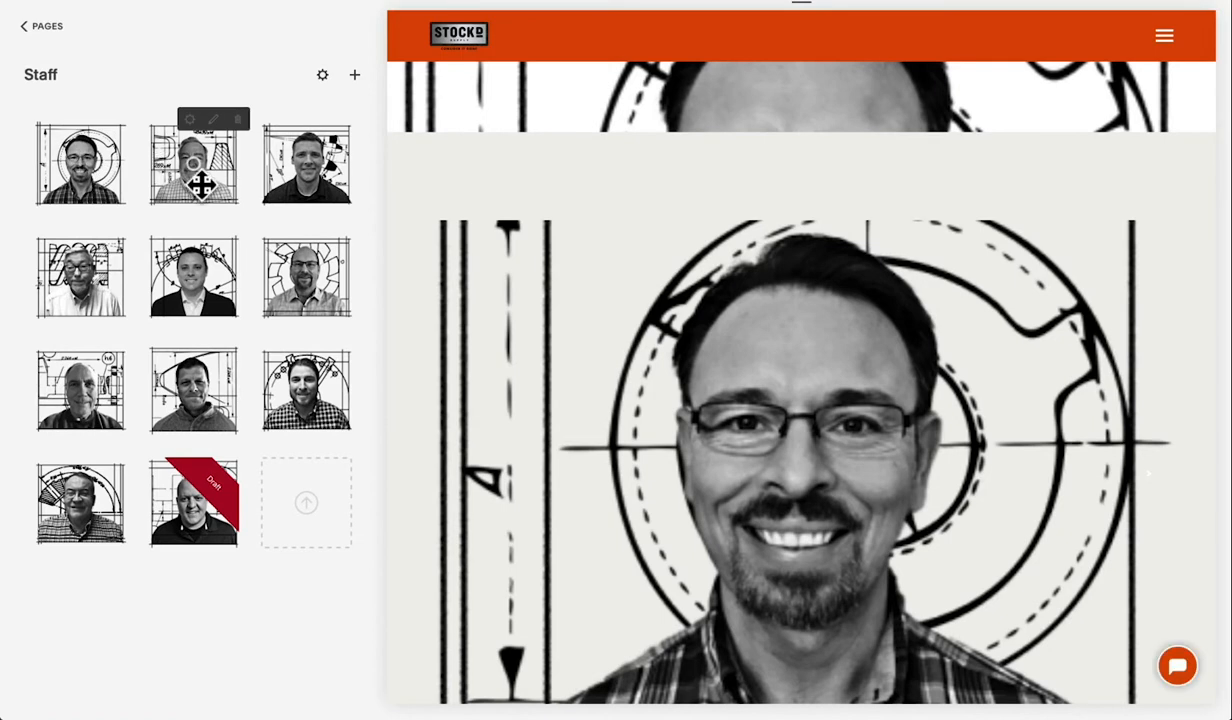
- Move the second portrait in the Staff gallery to first place, and move it back to second place
drag(200, 184, 90, 182)
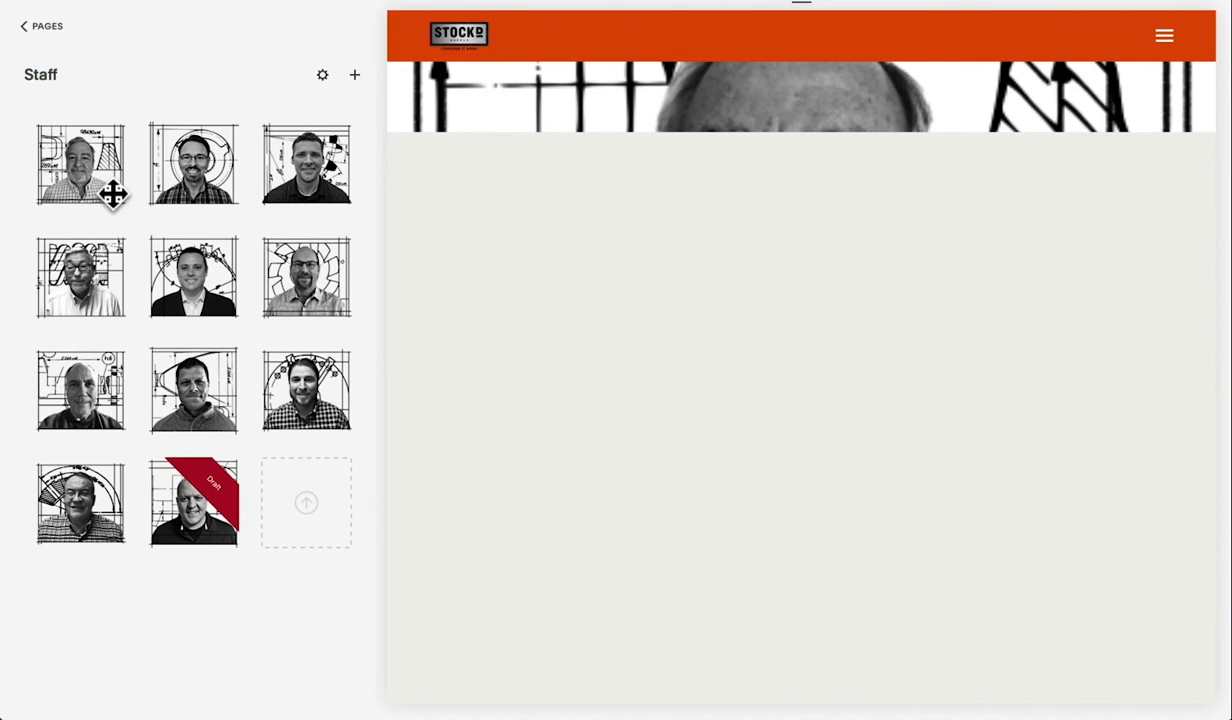
drag(105, 191, 219, 194)
- Examine the description and publishing status options of the last published staff entry, and close its settings without changes
mouse_move(236, 507)
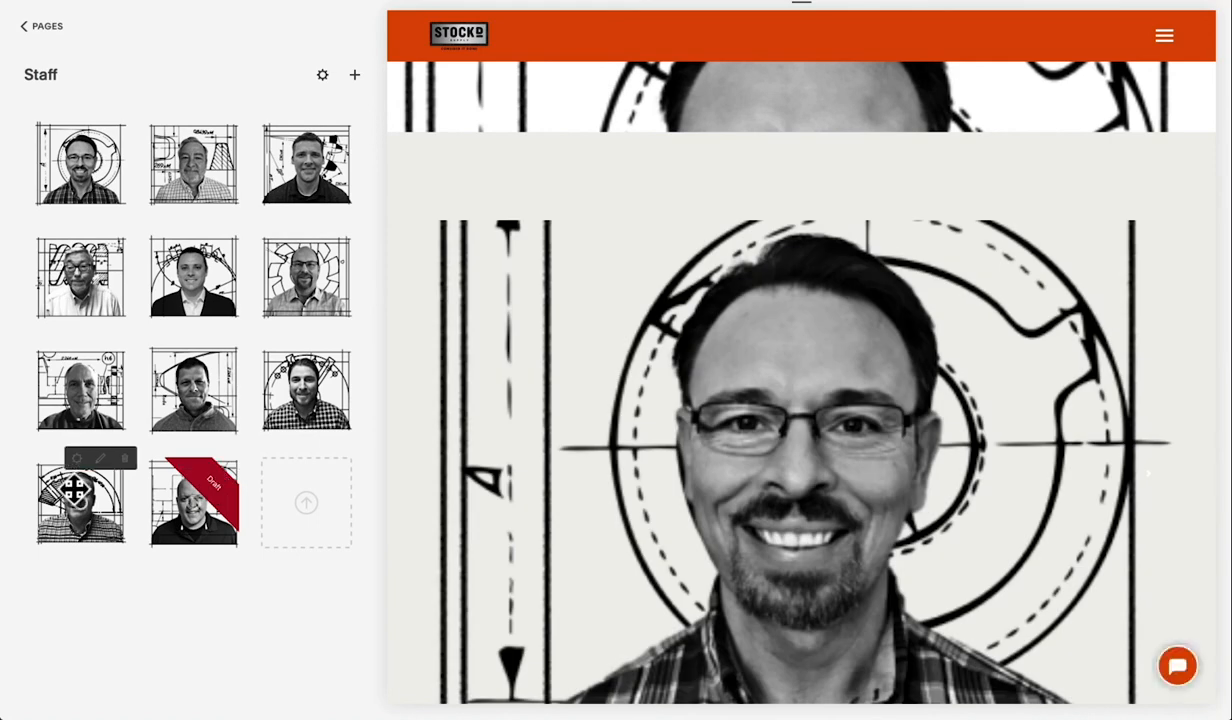
click(78, 462)
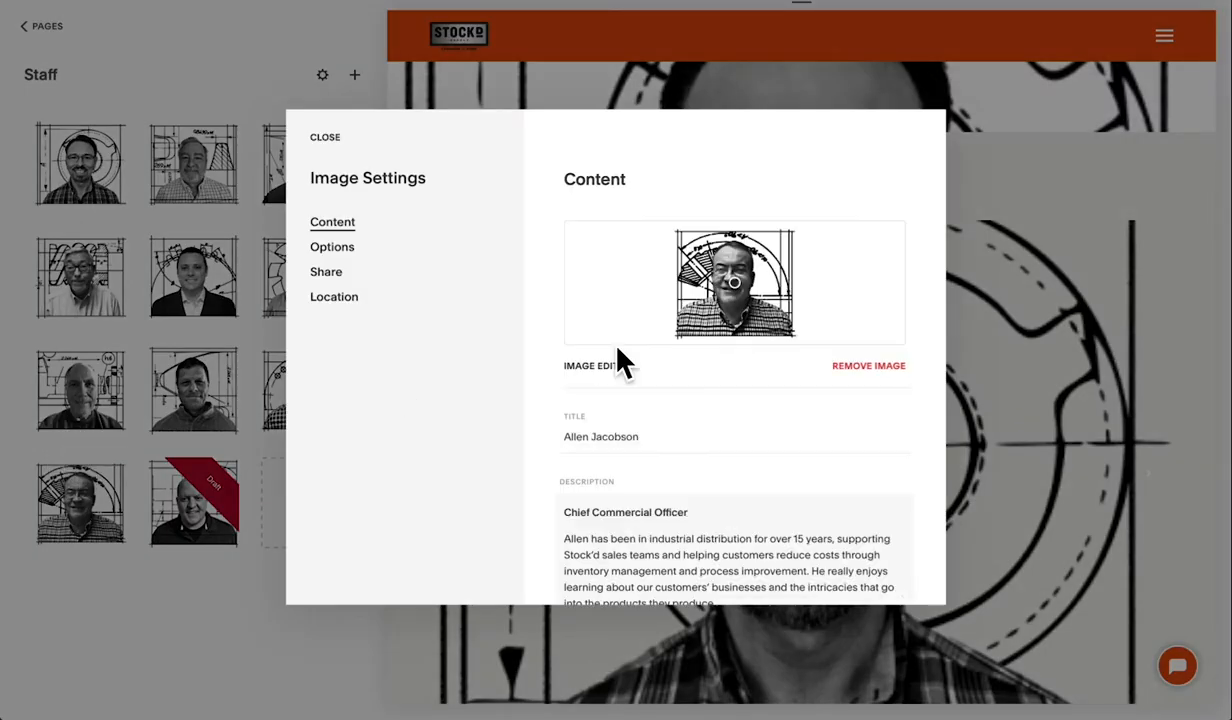
scroll(627, 378, down, 5)
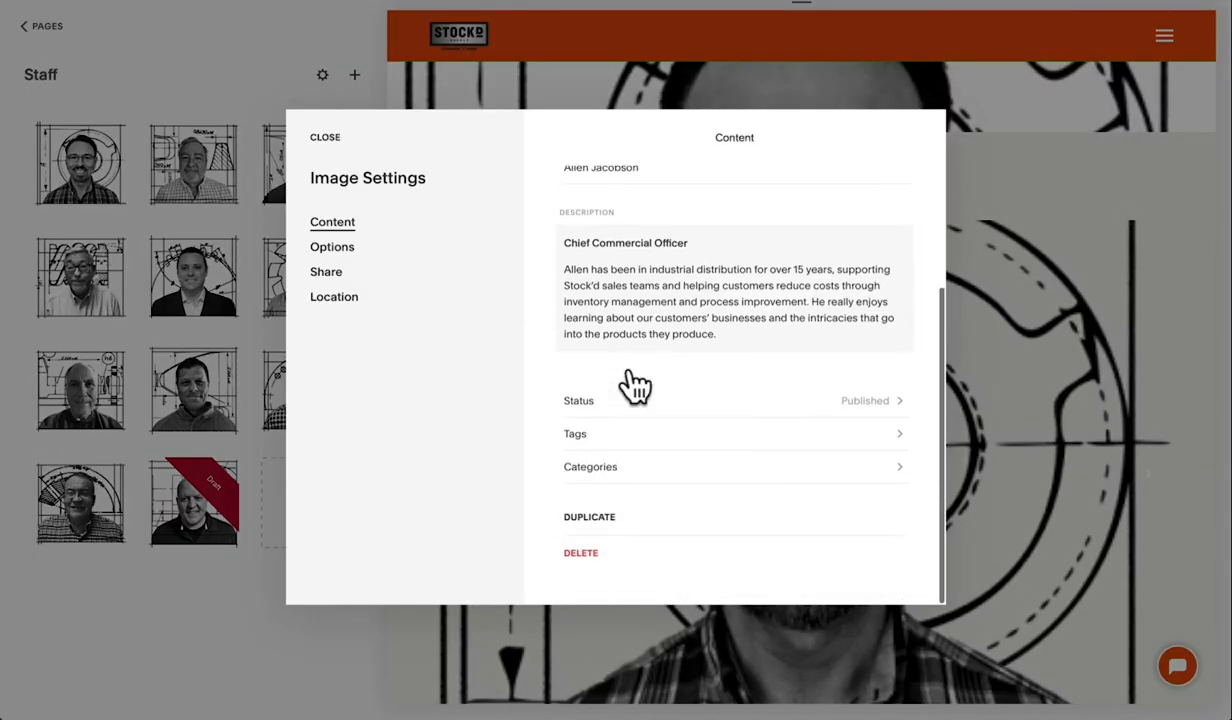
click(783, 418)
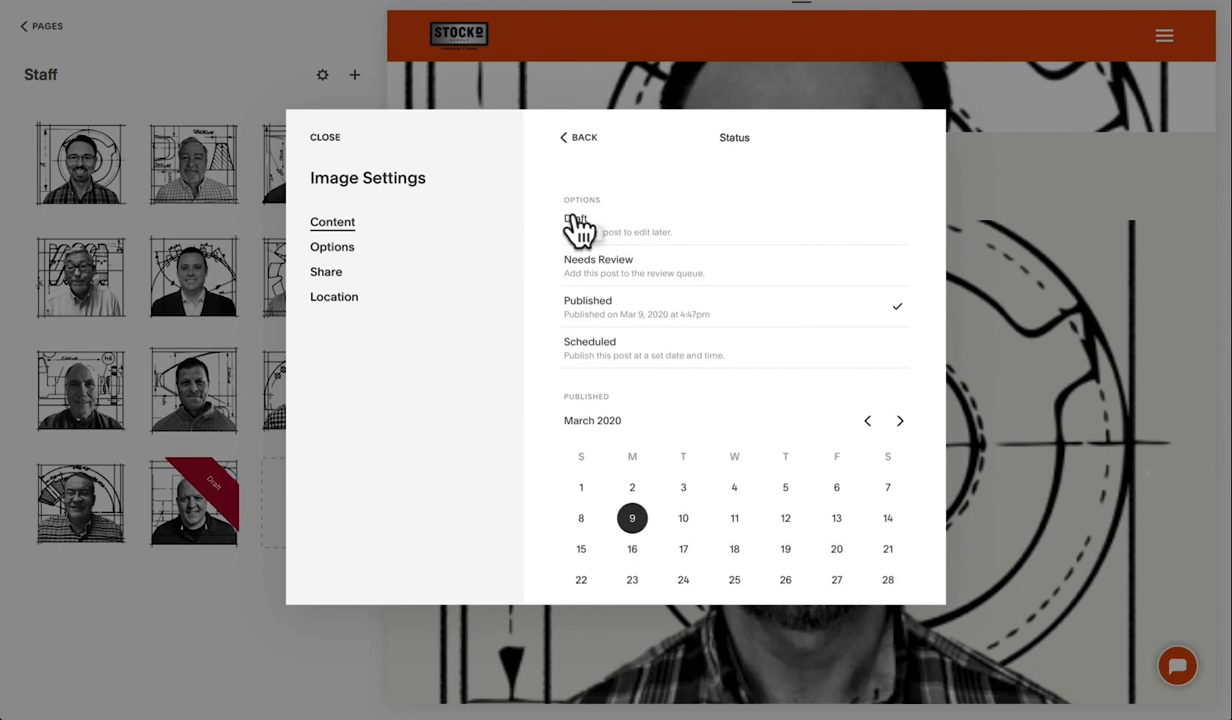
click(328, 139)
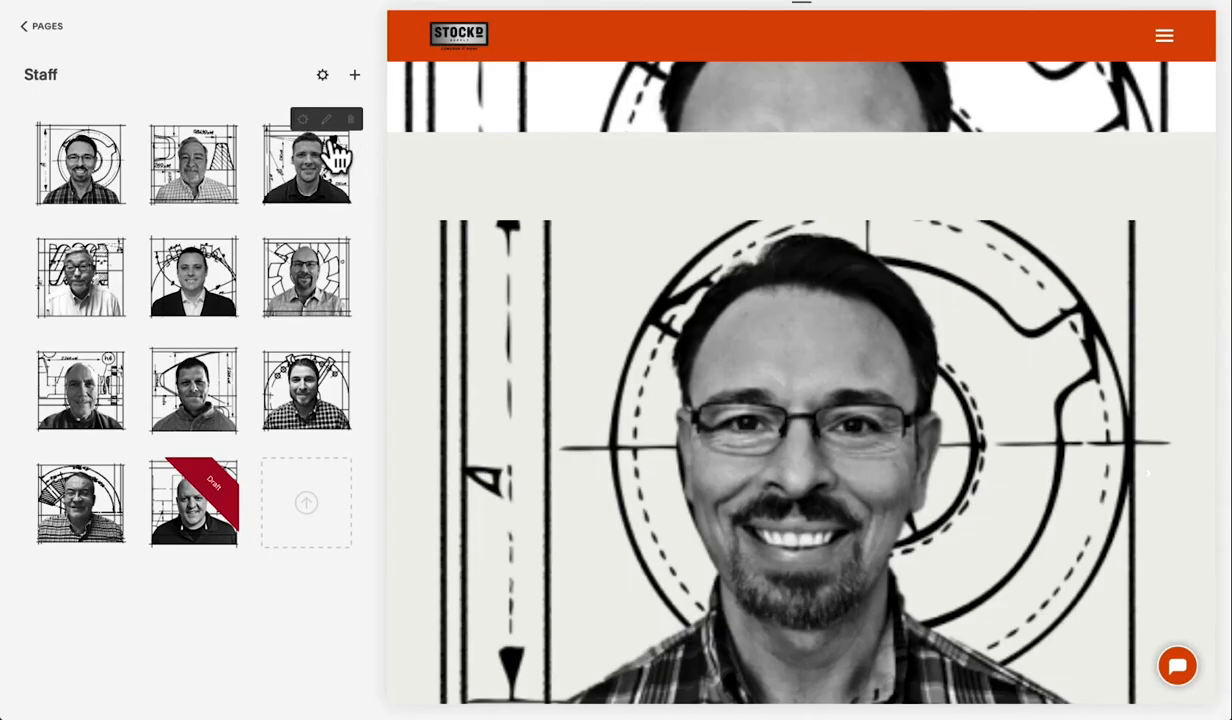
- Open the first staff entry and compare its title and bold job-title line with how staff entries appear on the live About page
click(78, 121)
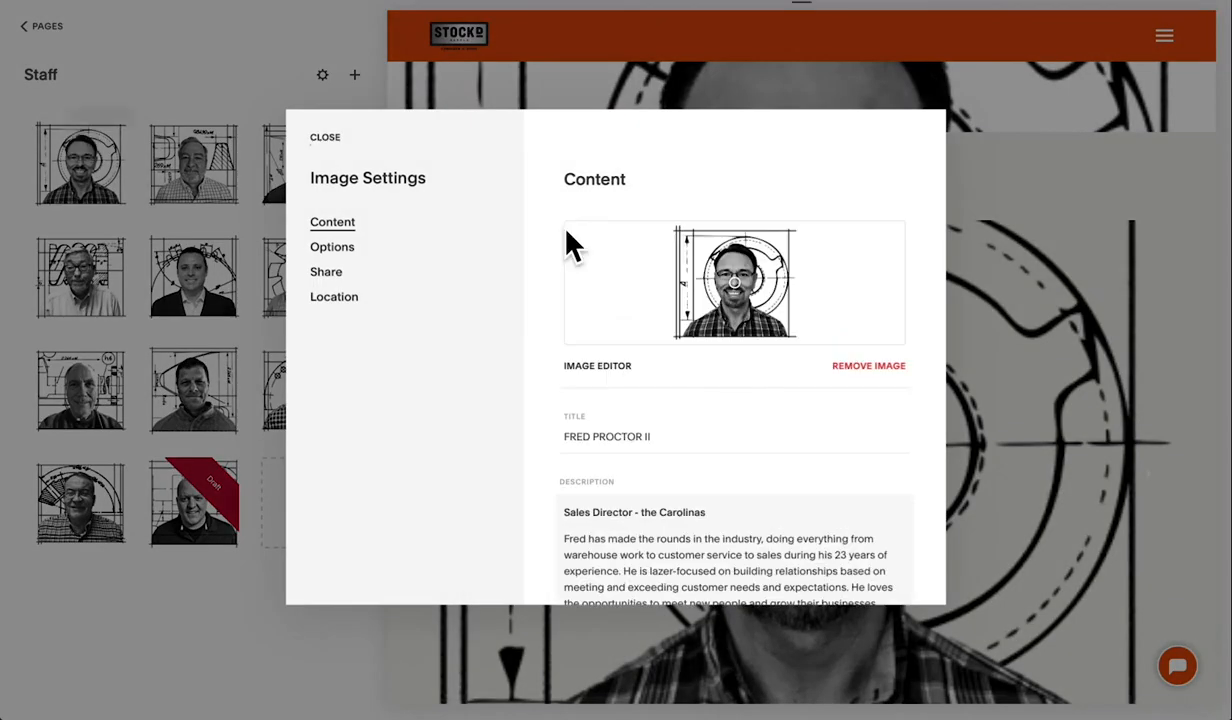
drag(680, 437, 522, 434)
scroll(640, 460, down, 2)
drag(706, 344, 556, 340)
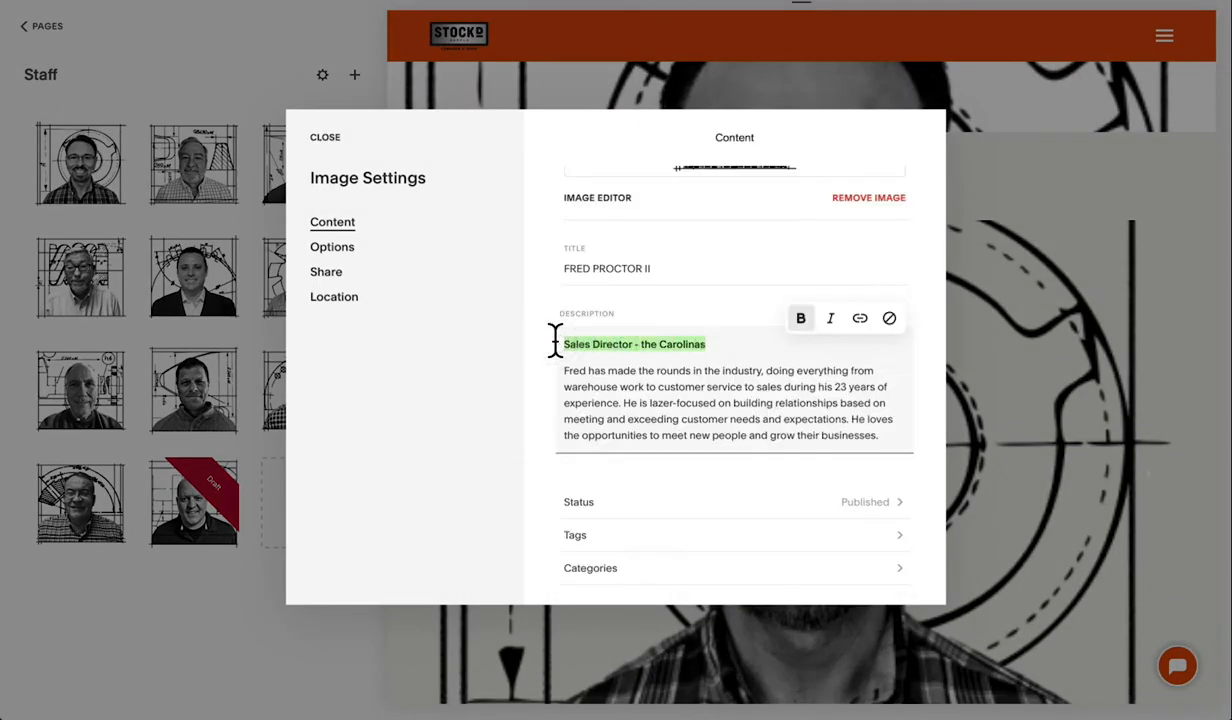
click(707, 380)
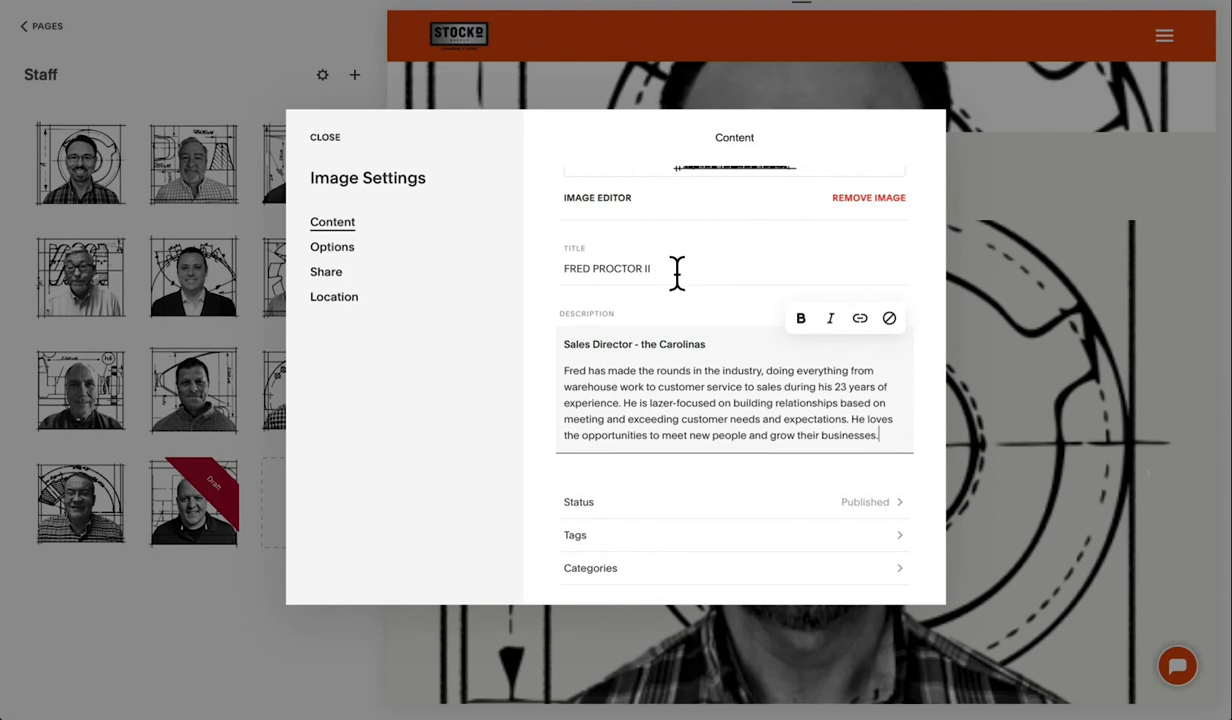
drag(676, 268, 547, 269)
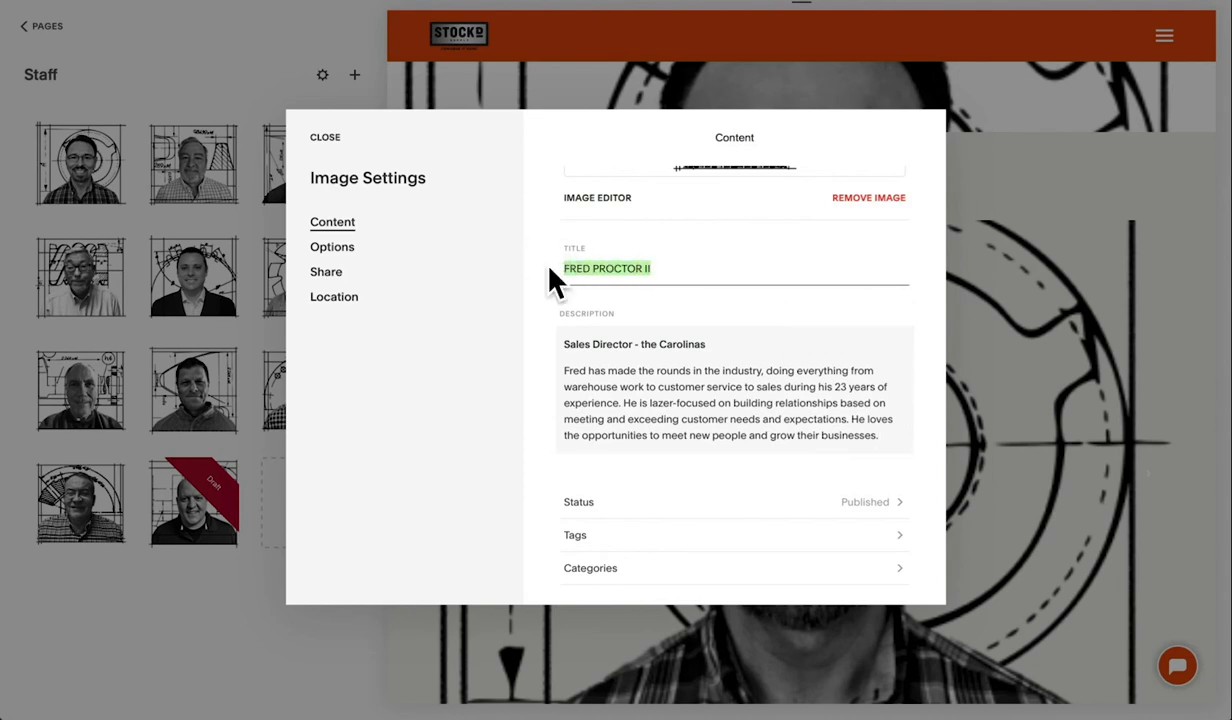
drag(726, 337, 564, 344)
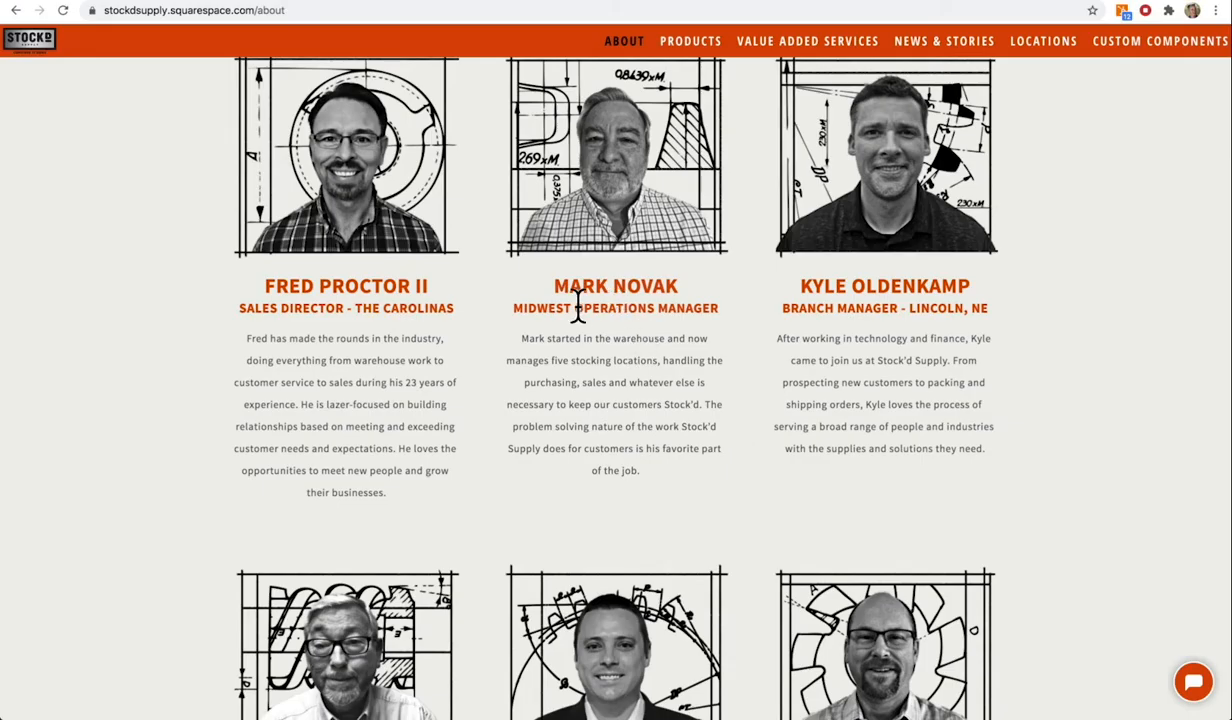
drag(515, 305, 718, 313)
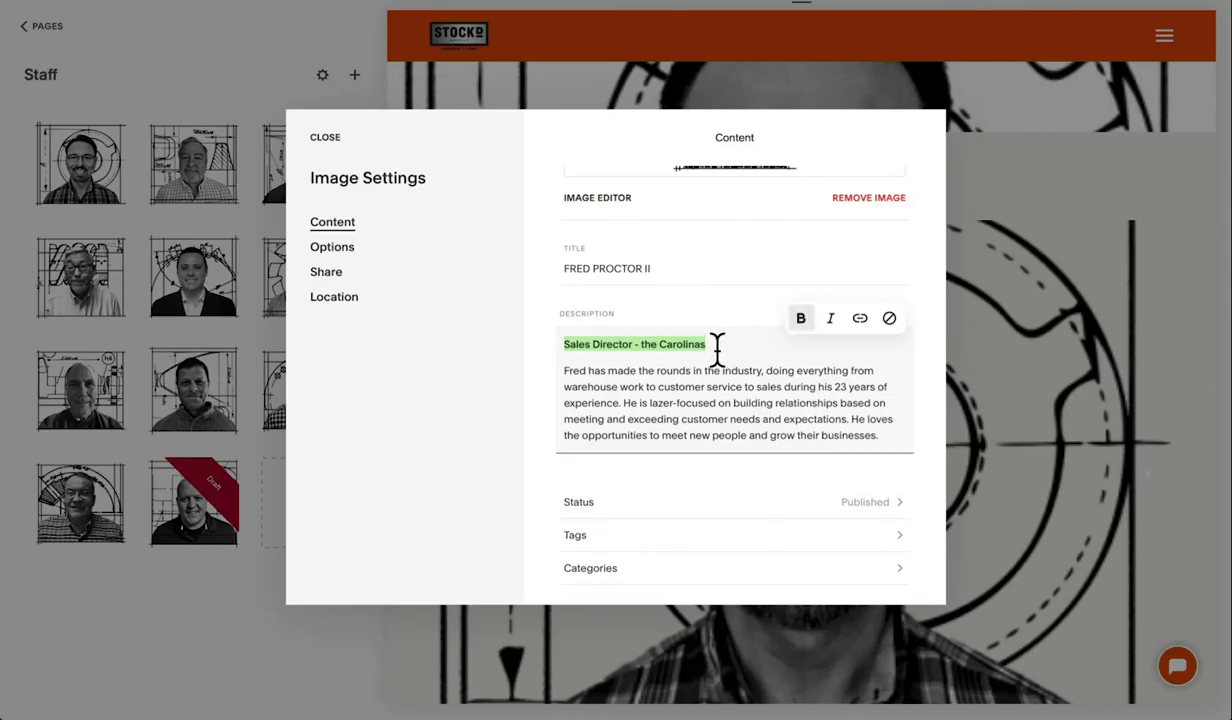
- Review the first staff entry's description, save its image settings, and switch to the live About page in Google Chrome
click(717, 347)
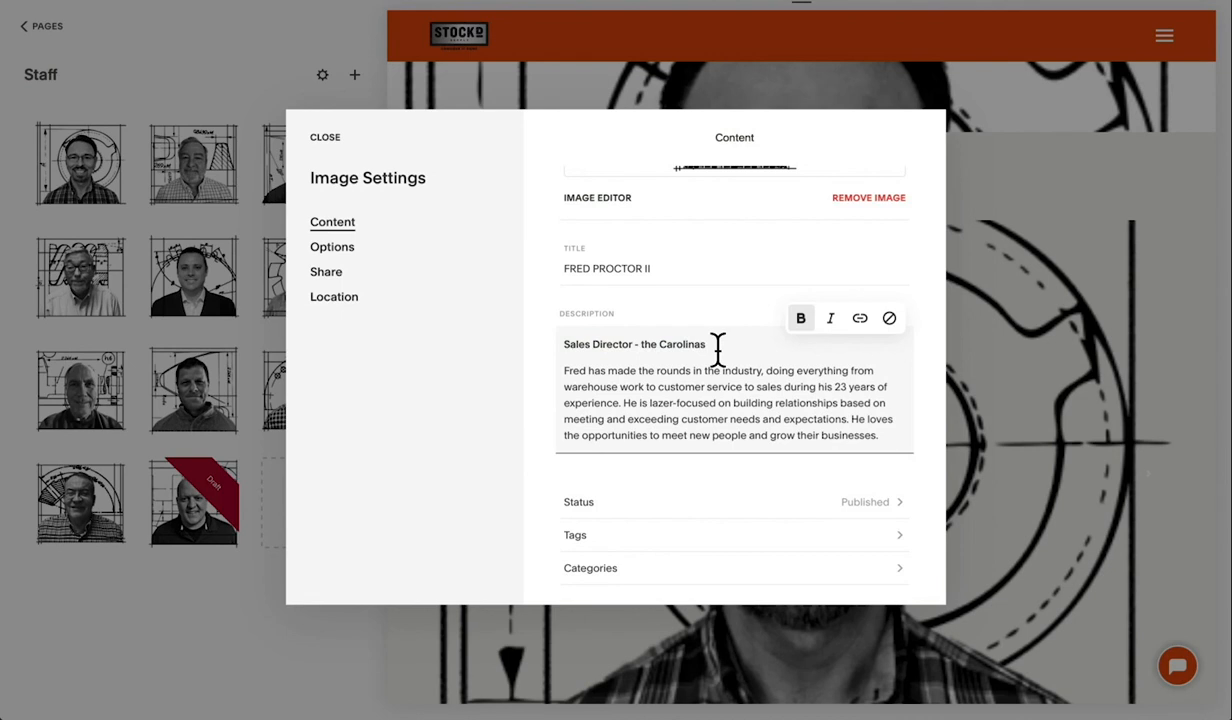
click(713, 385)
scroll(730, 418, down, 2)
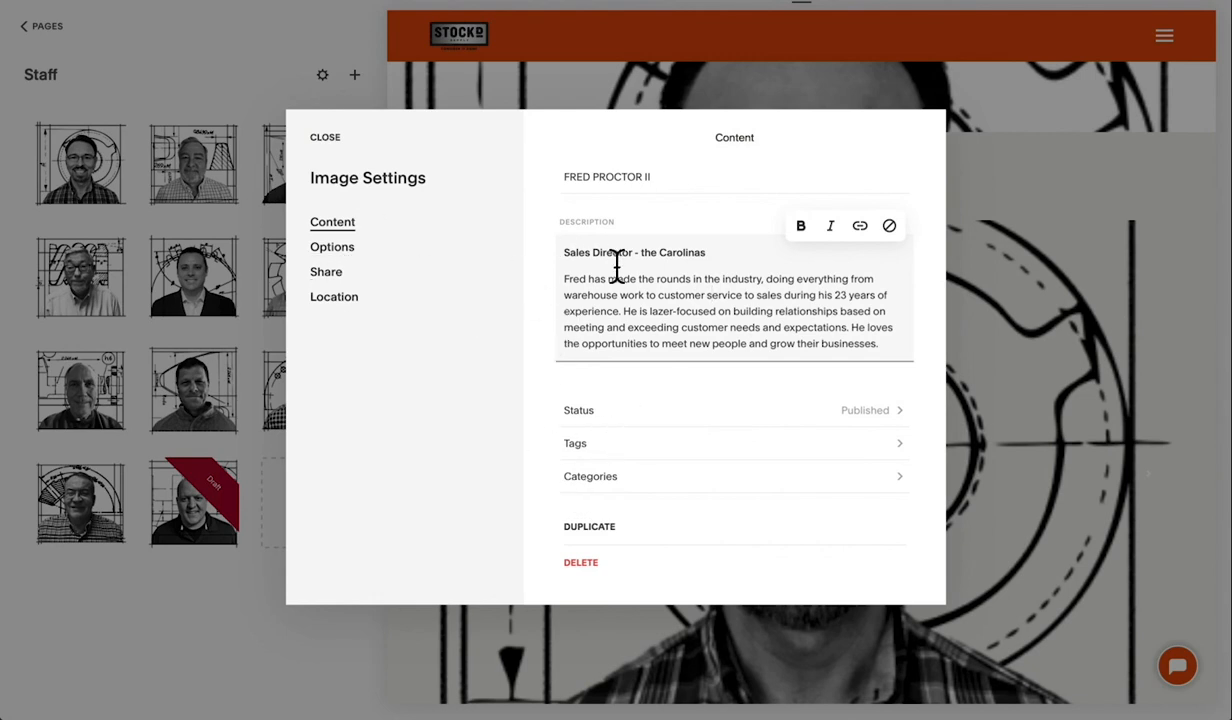
click(888, 346)
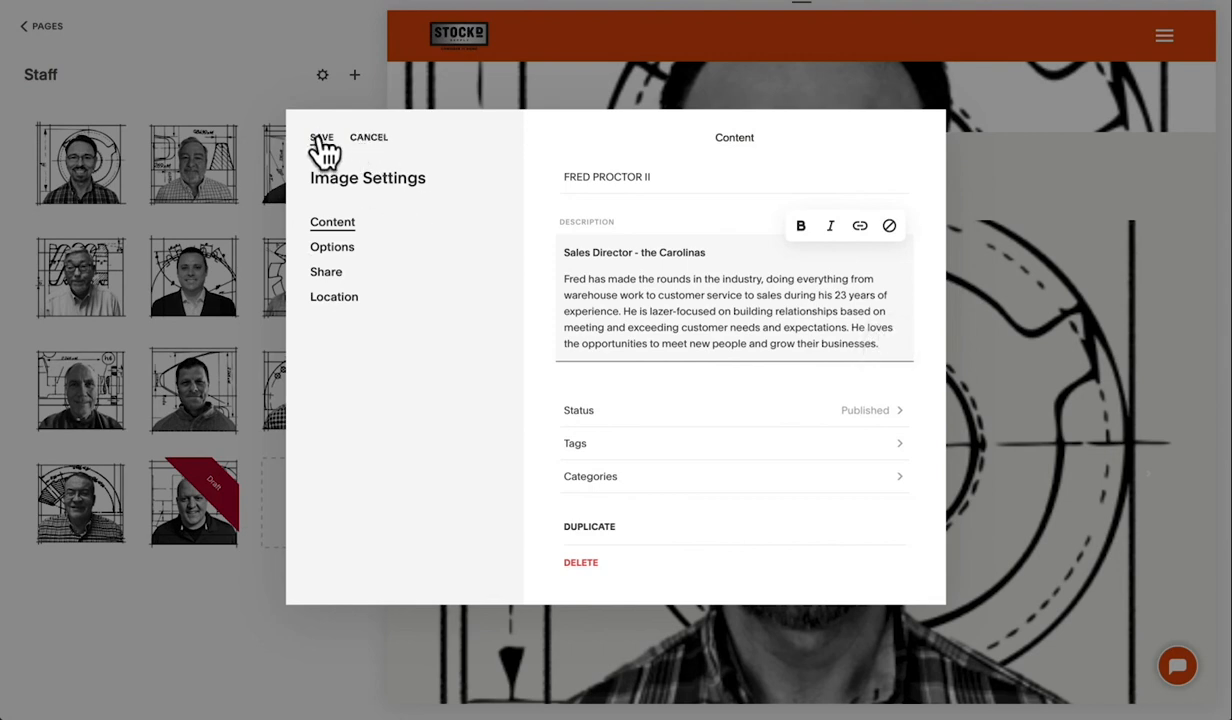
click(322, 142)
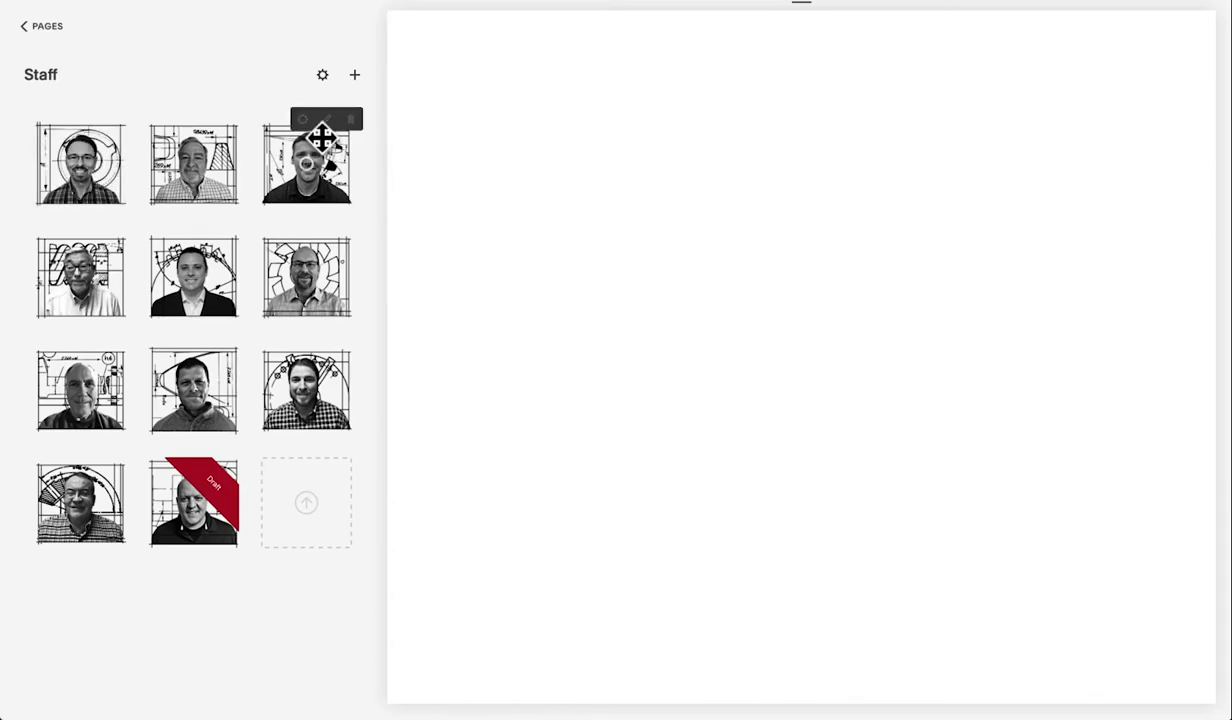
key(super+Tab)
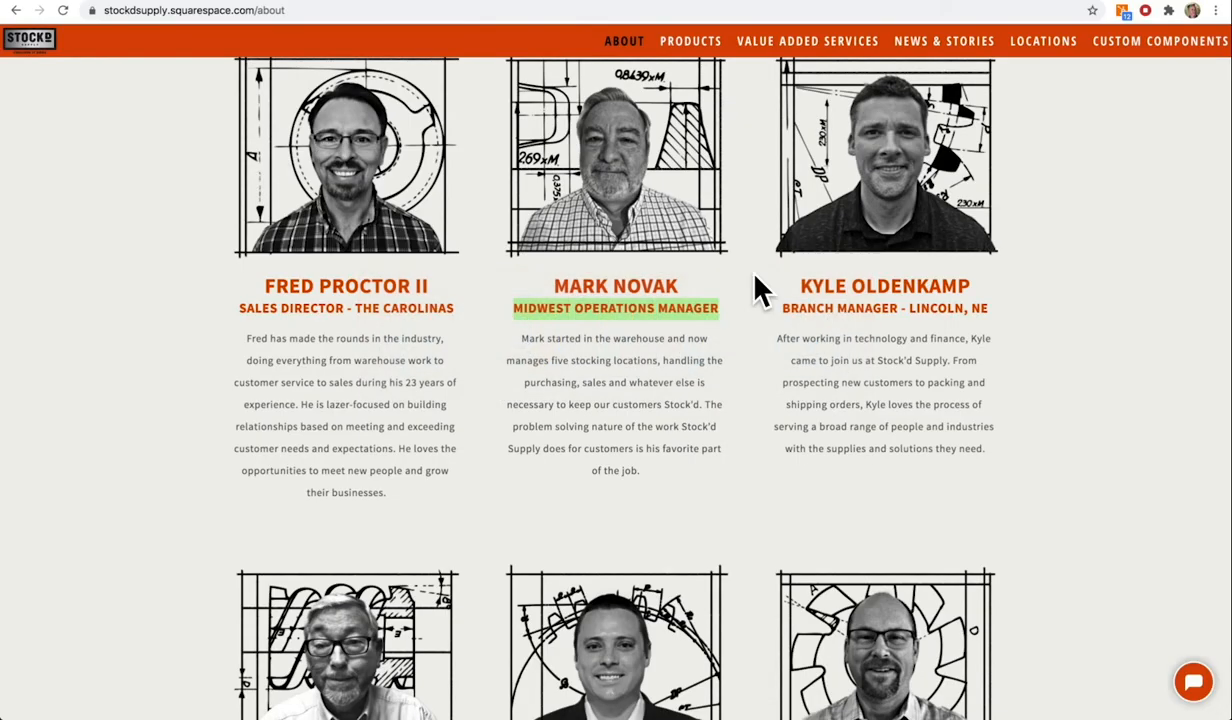
- Reload the live About page, check the staff profiles there, and switch back to the Squarespace editor
key(super+r)
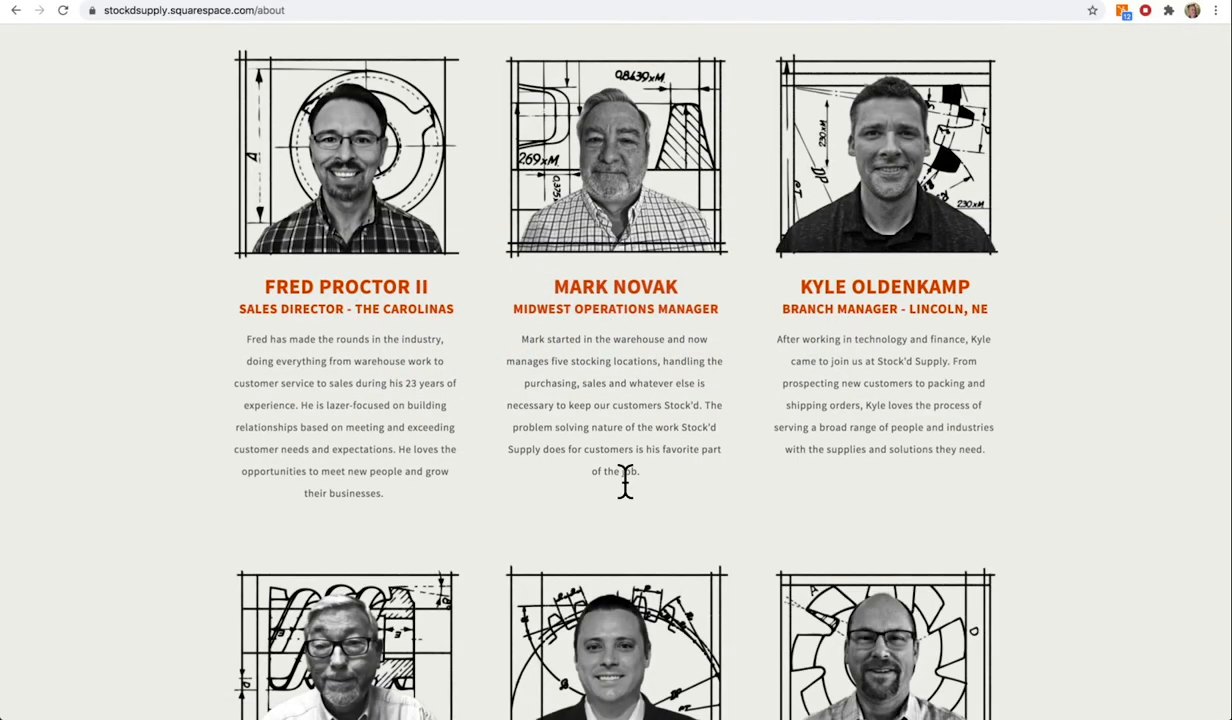
click(362, 492)
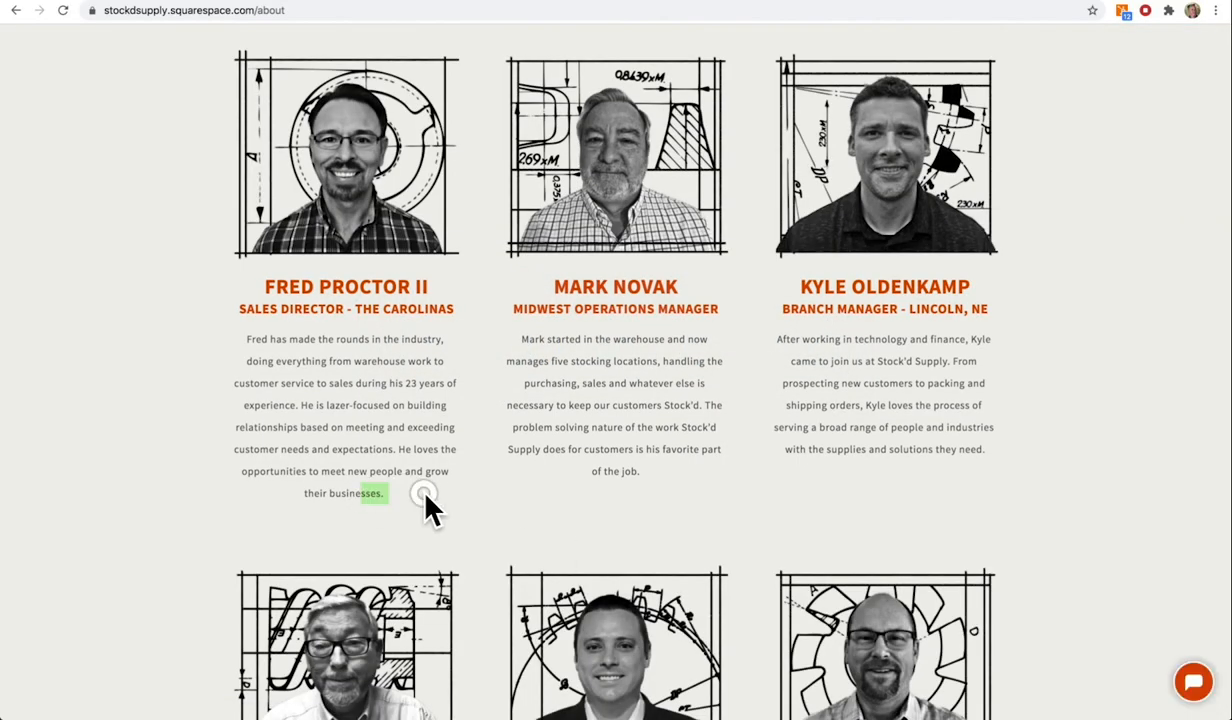
key(super+Tab)
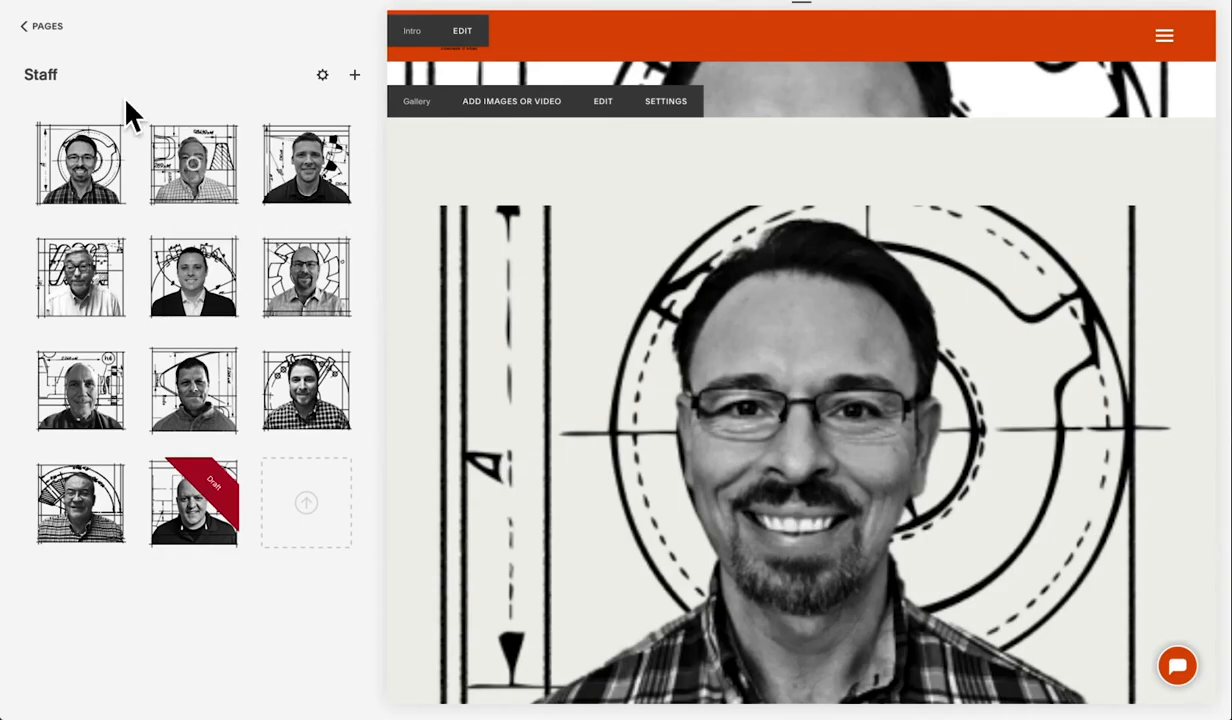
- Leave the Staff gallery, open the About page, and look through it down to the Our Locations section
click(46, 28)
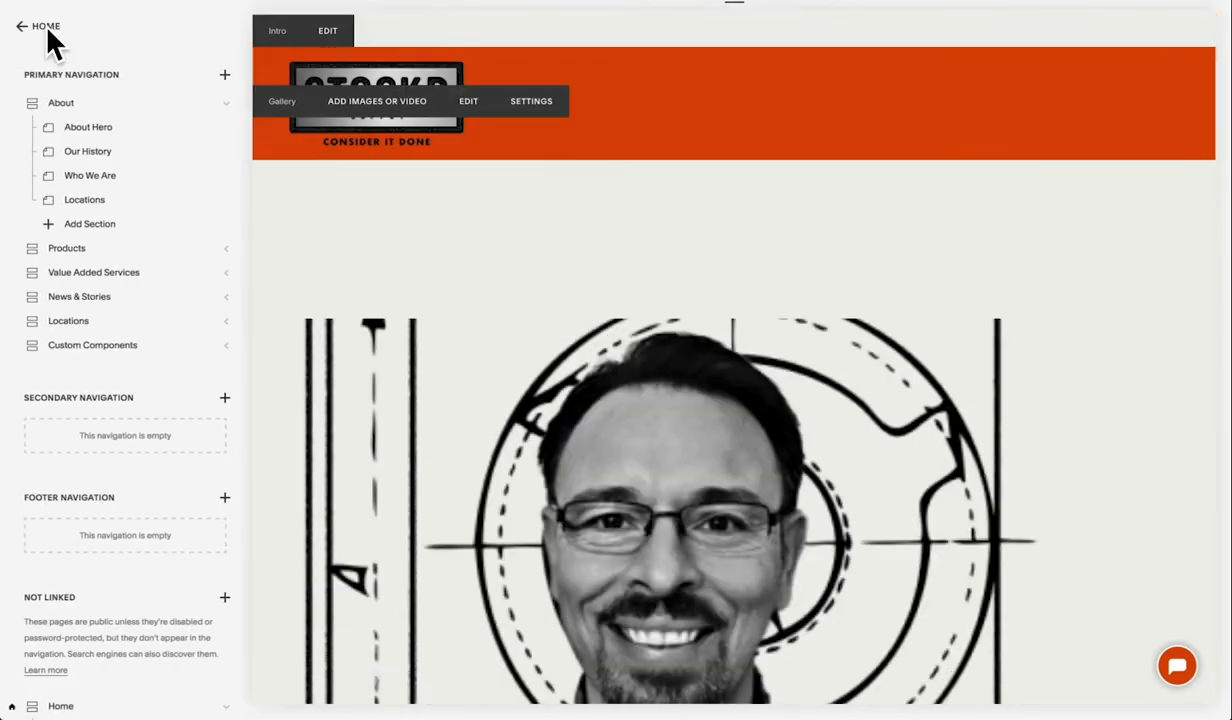
click(62, 104)
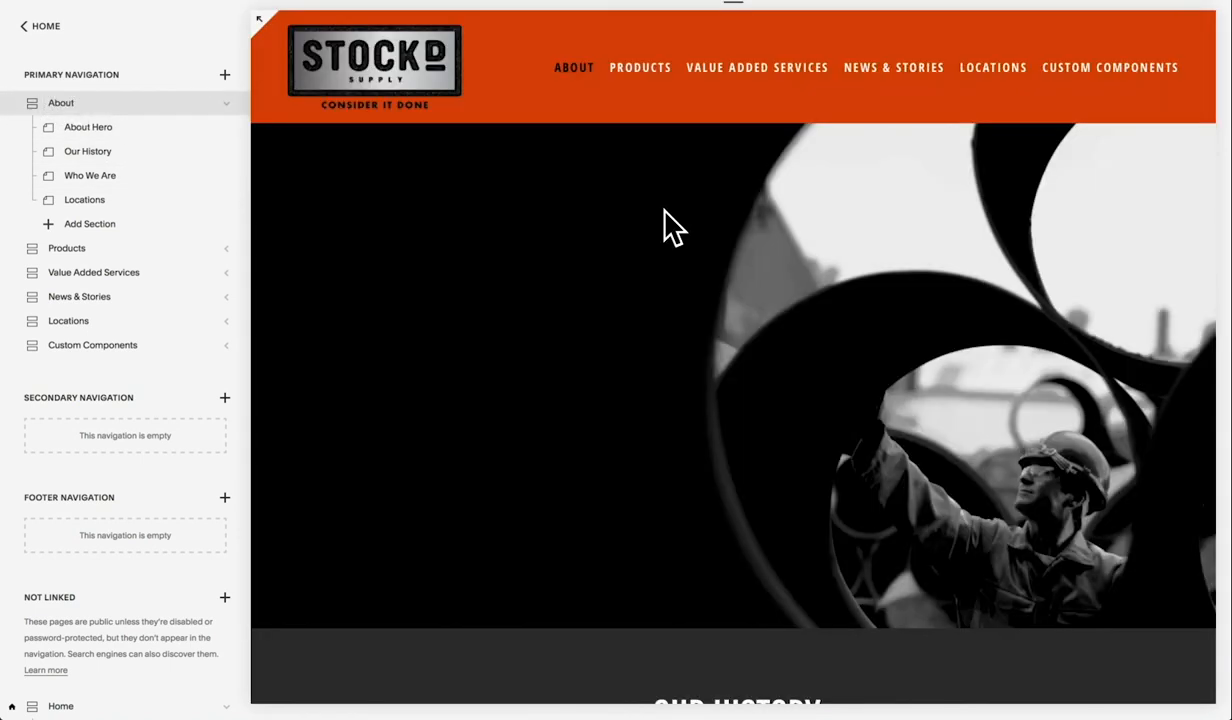
scroll(670, 228, down, 15)
scroll(668, 228, down, 10)
scroll(668, 228, up, 1)
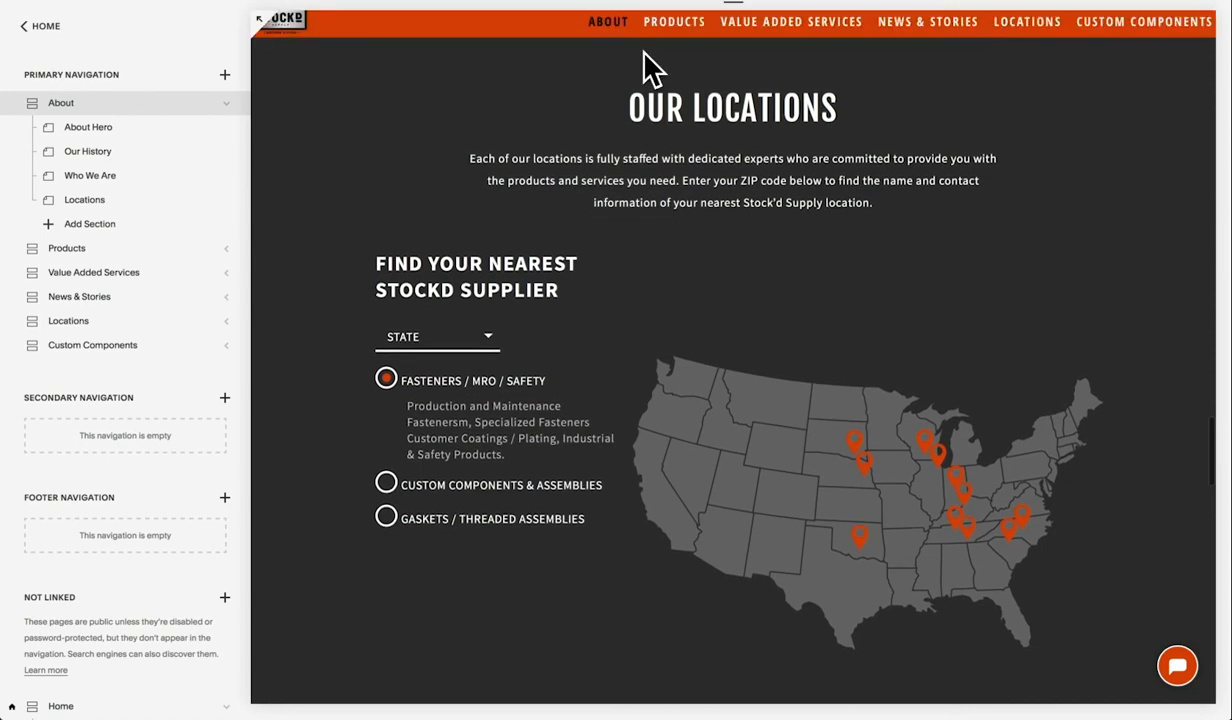
scroll(555, 152, down, 2)
scroll(759, 187, up, 1)
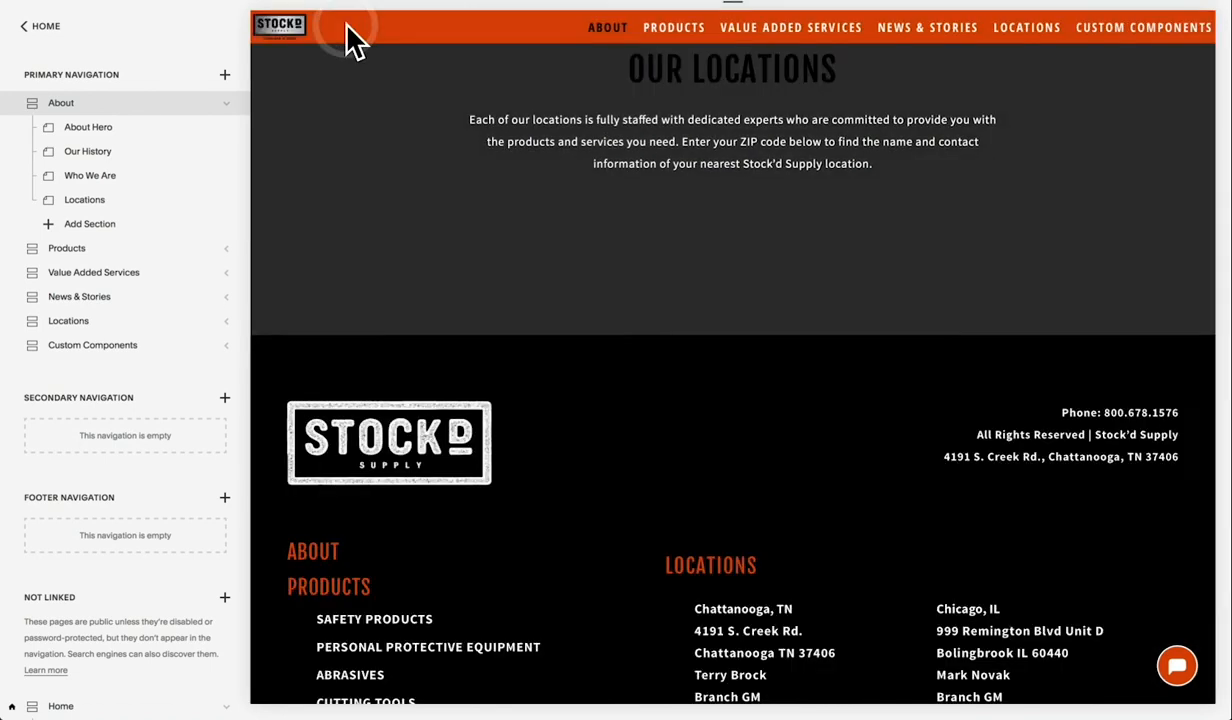
scroll(657, 192, up, 8)
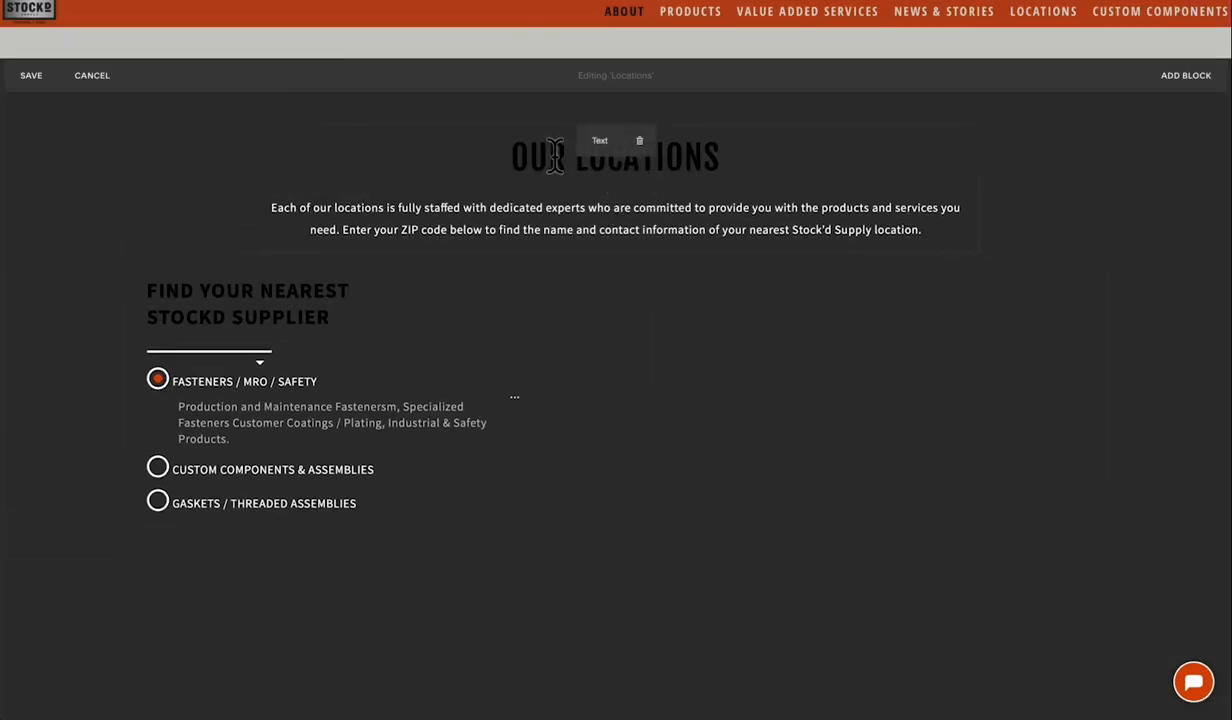
- Examine the Locations section's intro text and the HTML source of its supplier finder code block
click(544, 213)
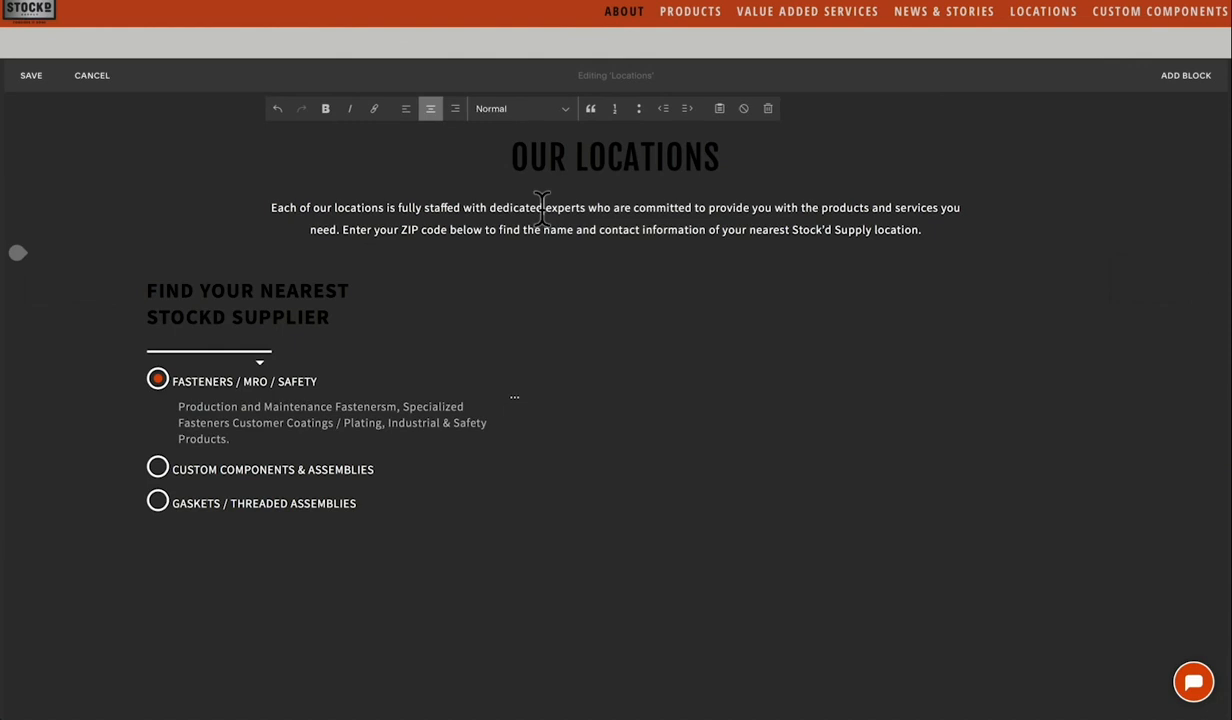
mouse_move(481, 349)
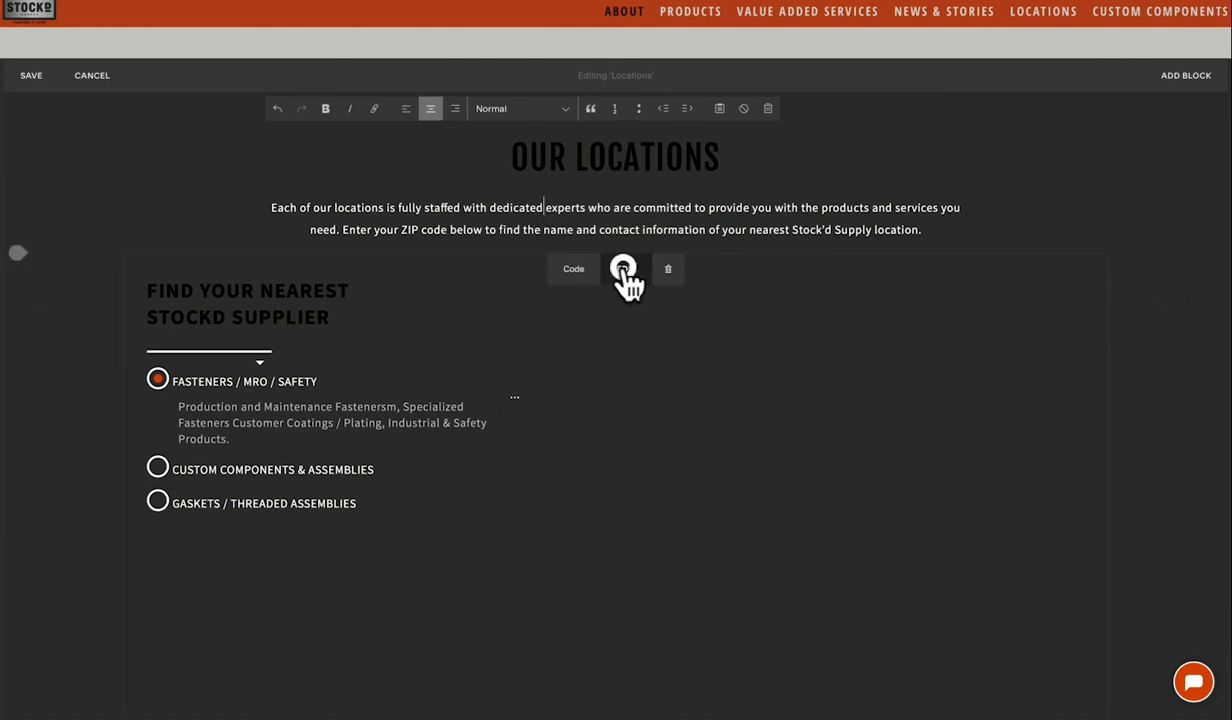
click(624, 269)
scroll(988, 588, down, 20)
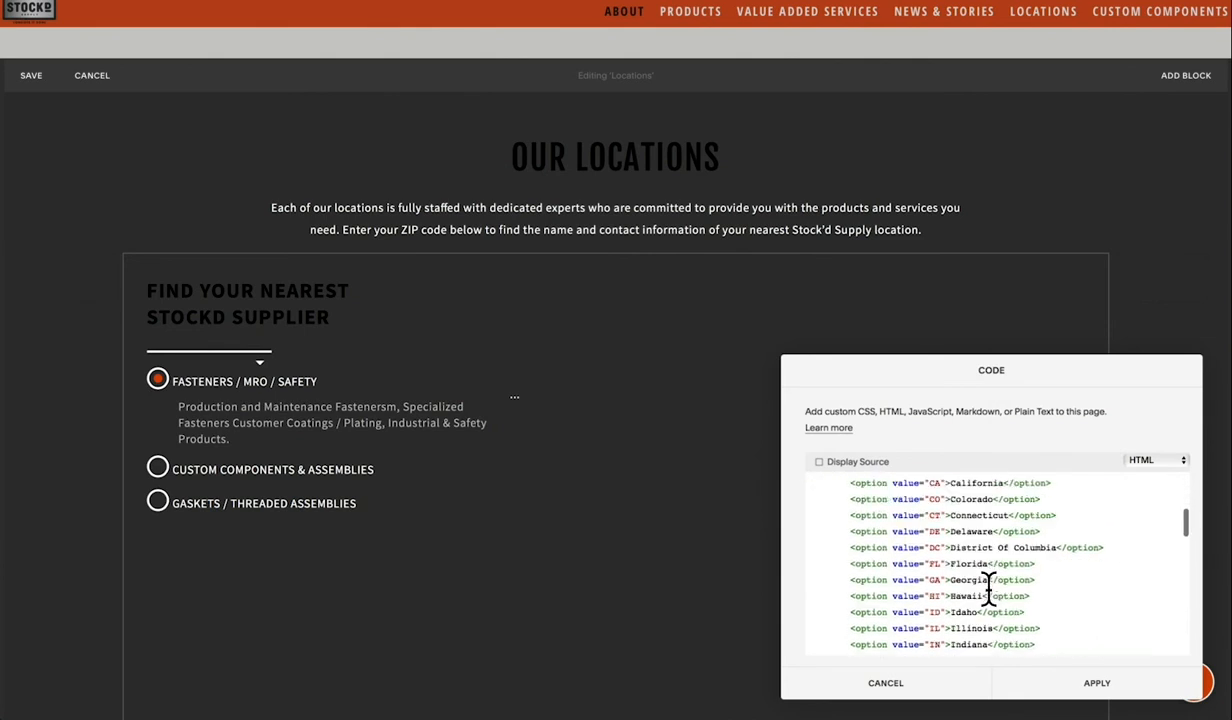
scroll(988, 588, down, 10)
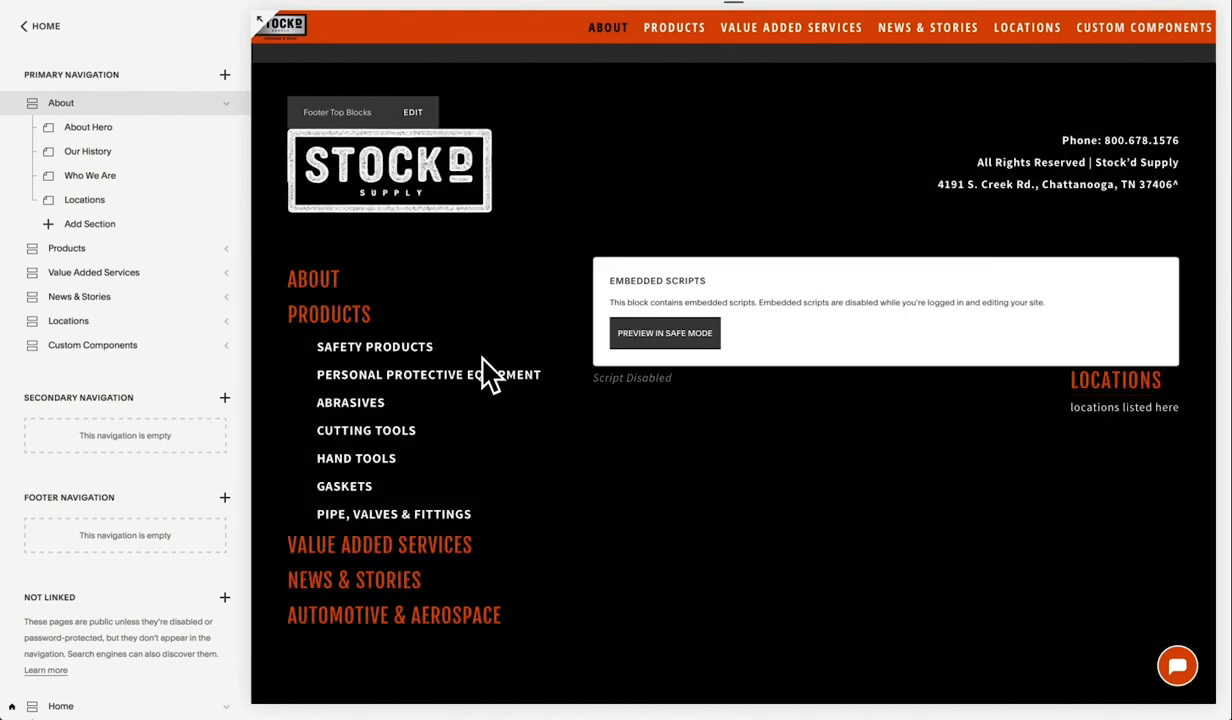
- Open the Footer Top Blocks for editing and examine the contact text, the link targets of the menu entries, and the Locations code block
scroll(484, 372, down, 1)
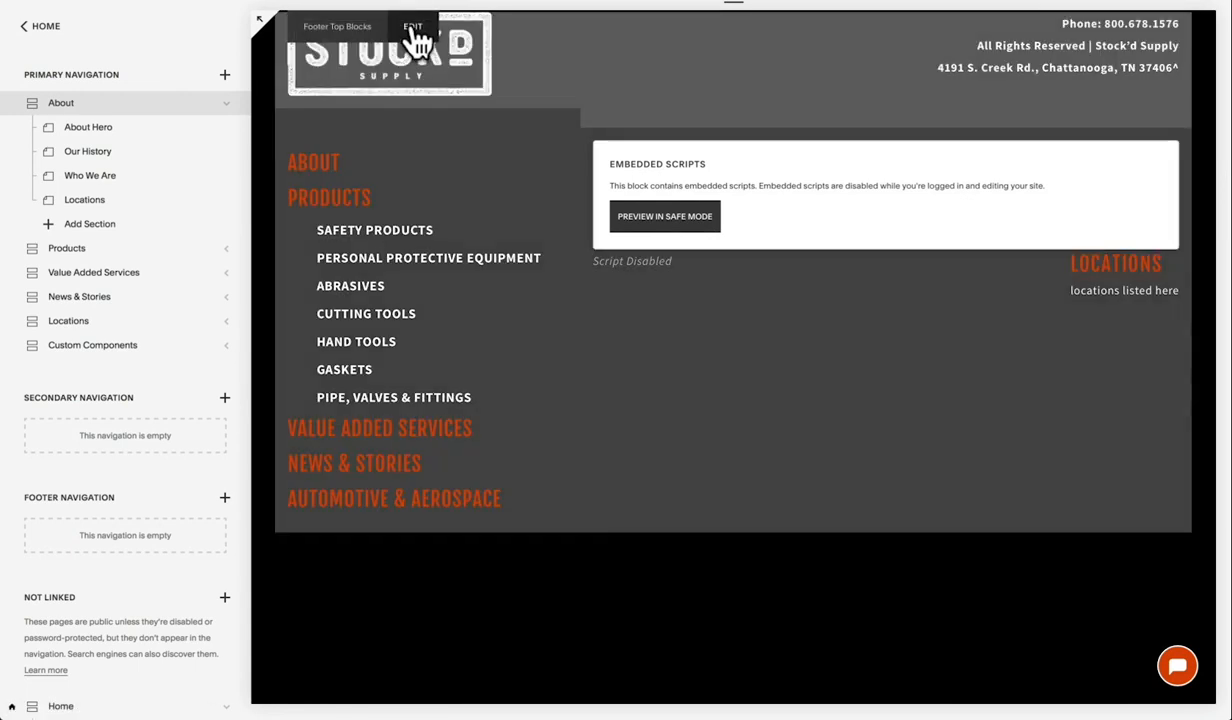
click(413, 28)
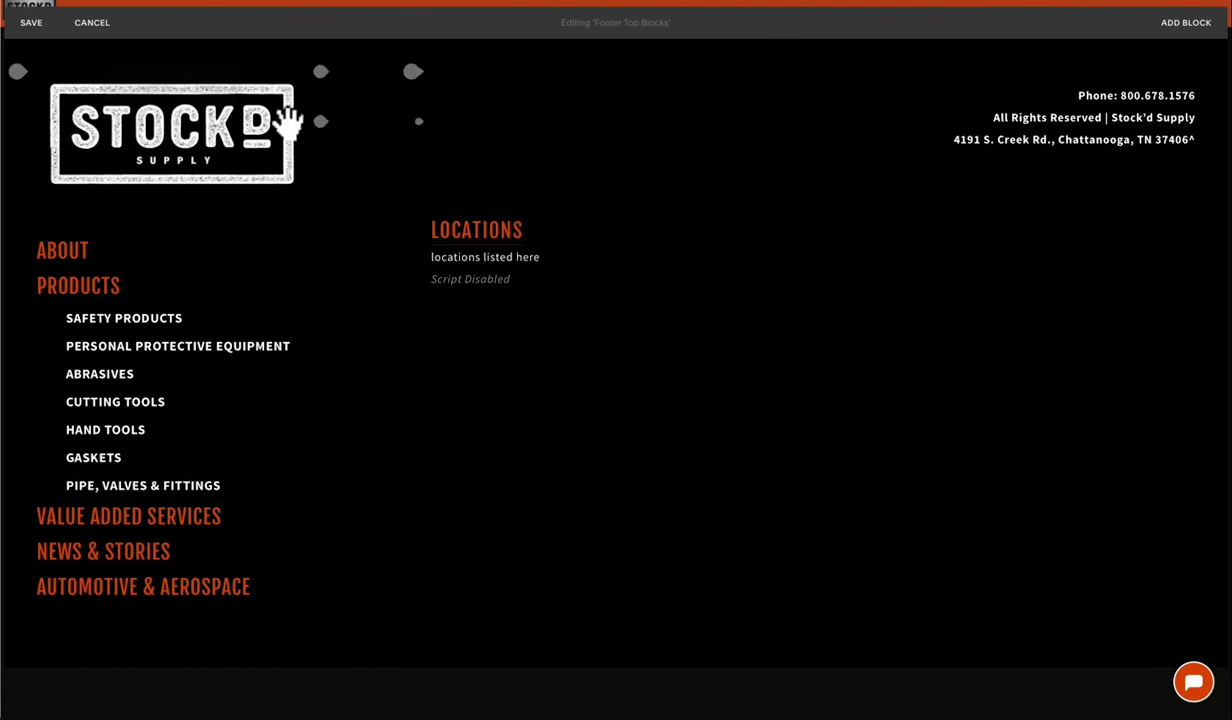
click(1111, 95)
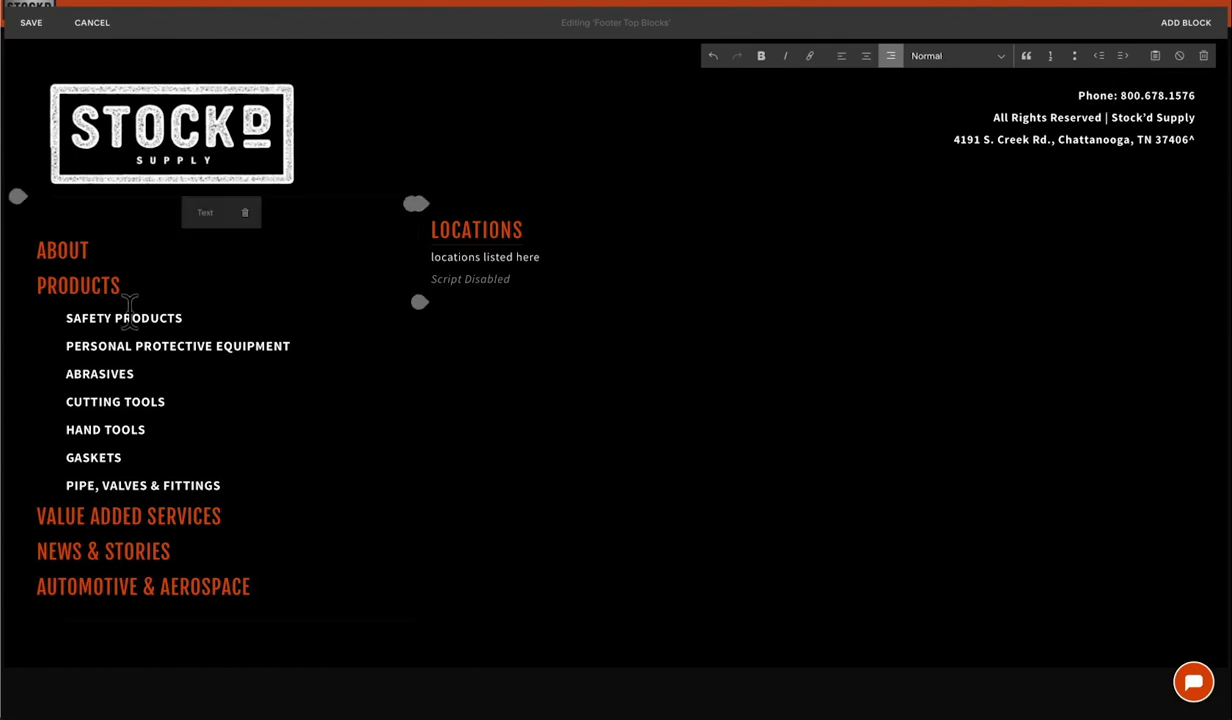
click(56, 248)
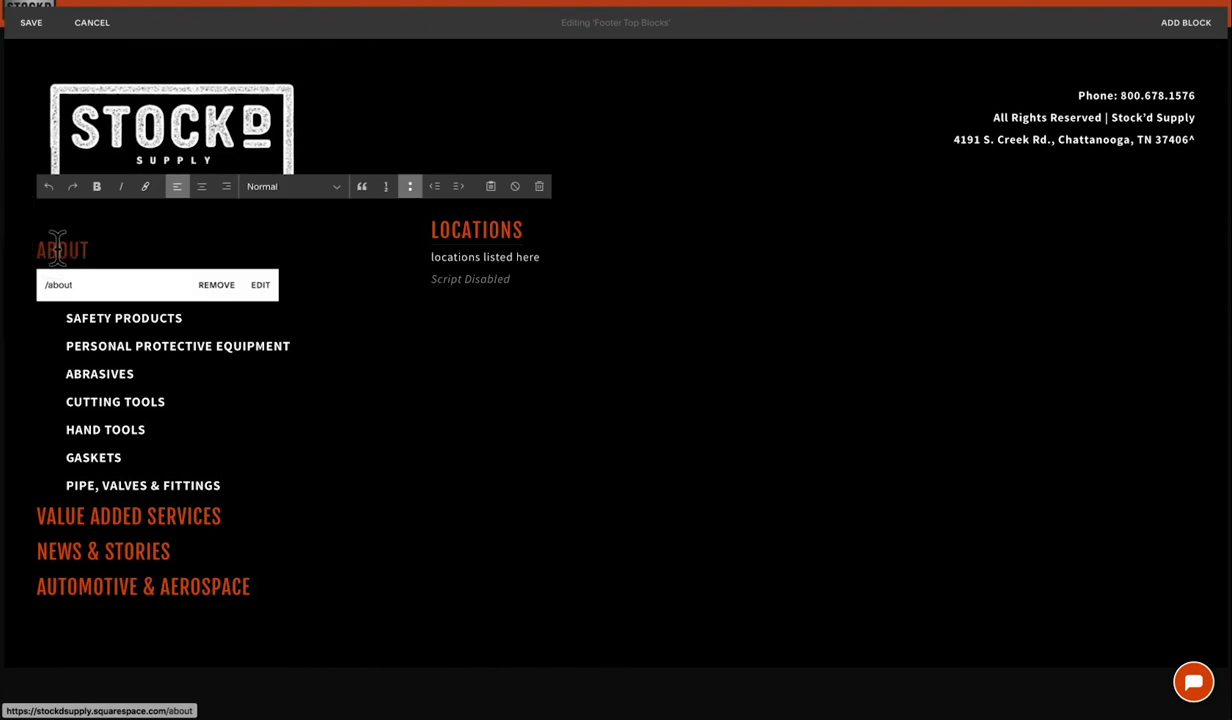
click(76, 516)
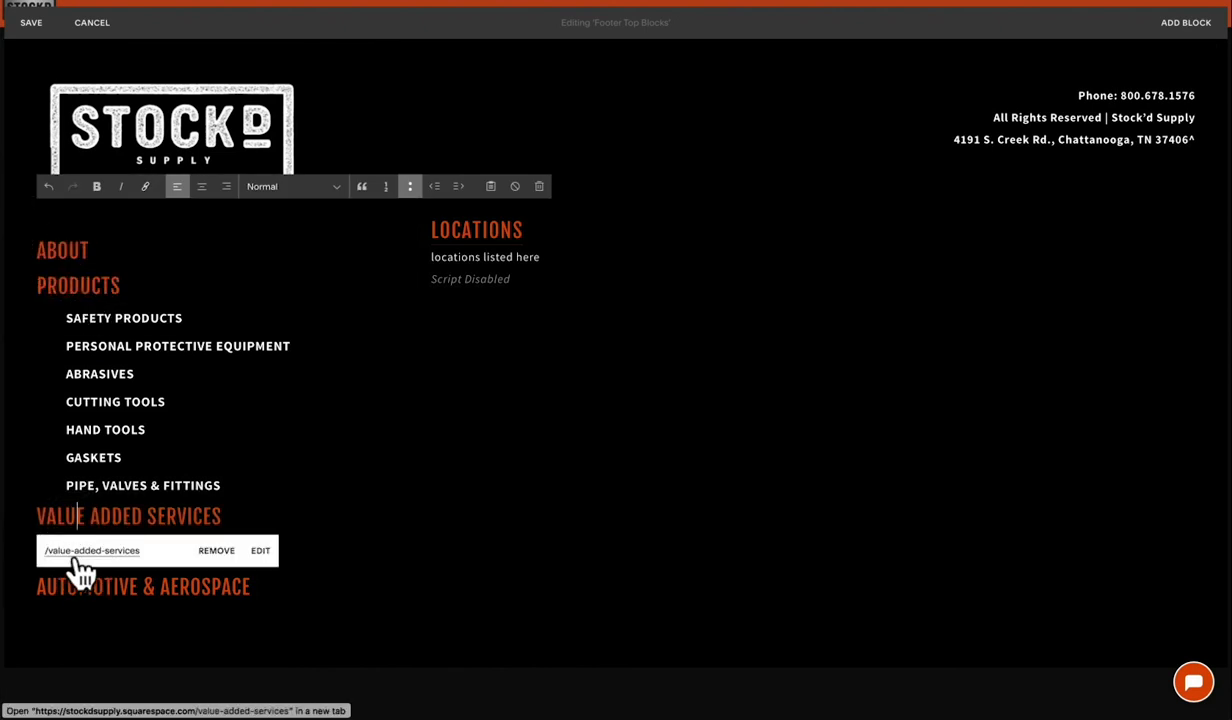
click(130, 483)
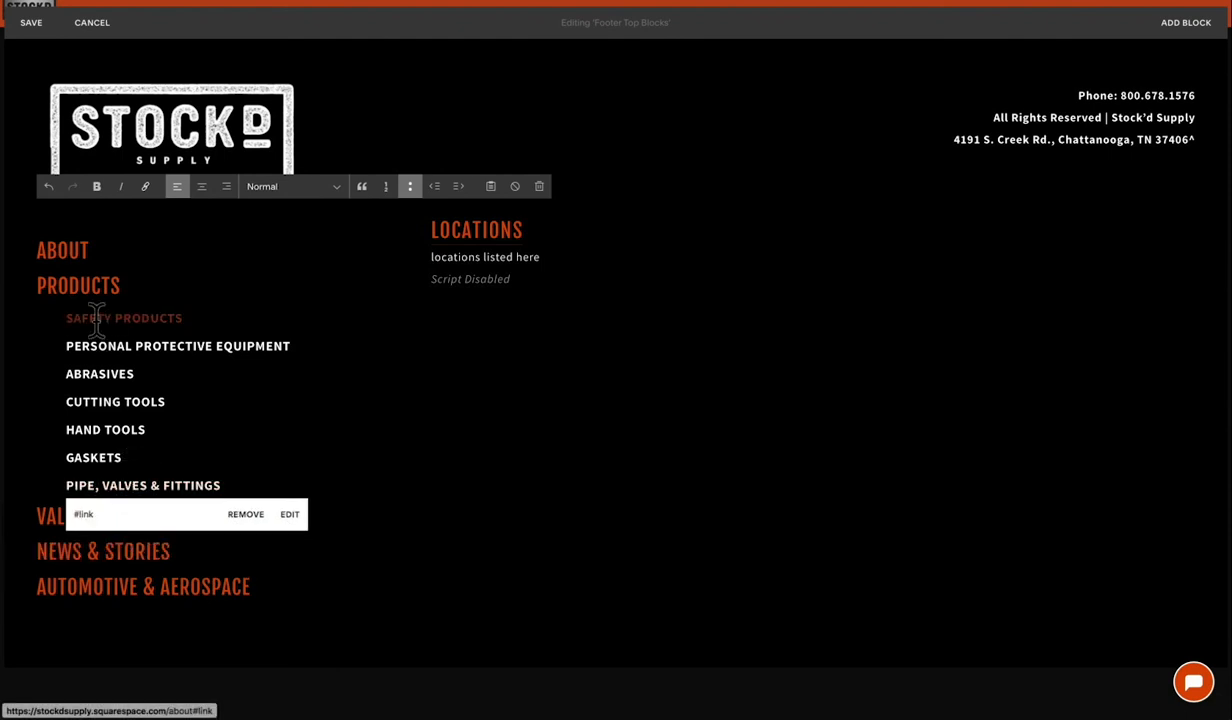
mouse_move(440, 294)
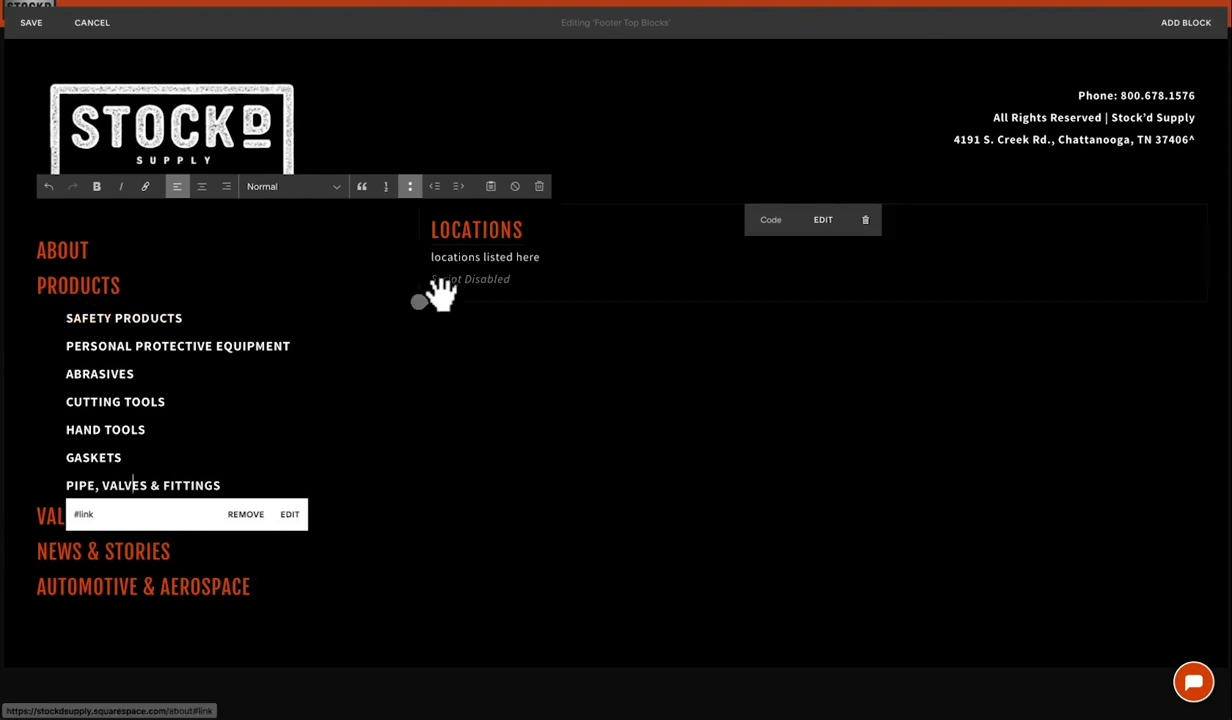
click(475, 243)
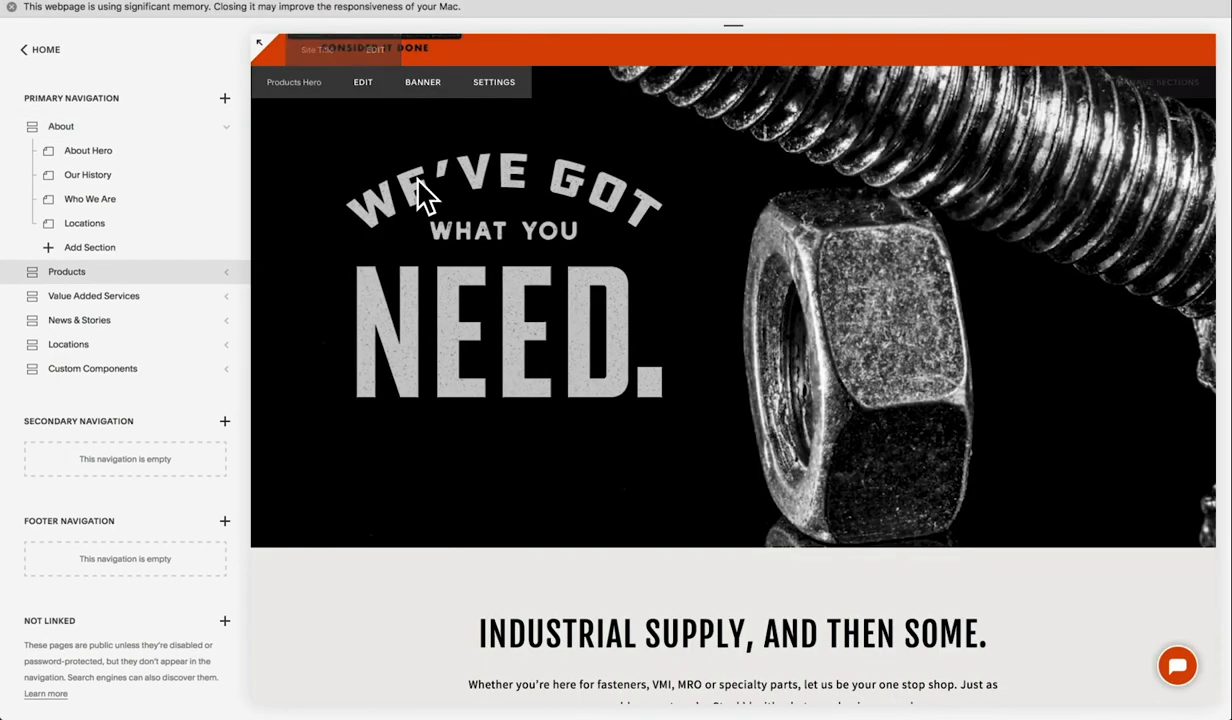
- Look through the Products page and open its Products About section to examine the category summary block and All Products button
scroll(606, 314, down, 1)
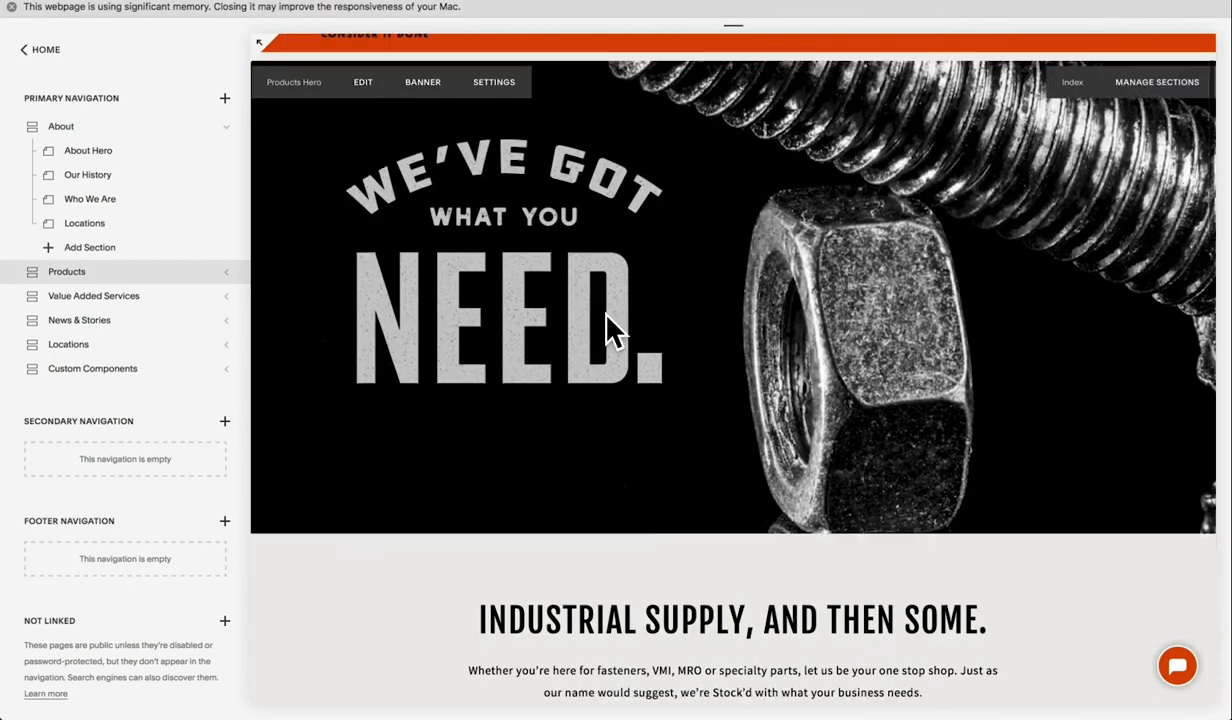
scroll(606, 314, down, 5)
scroll(645, 500, down, 3)
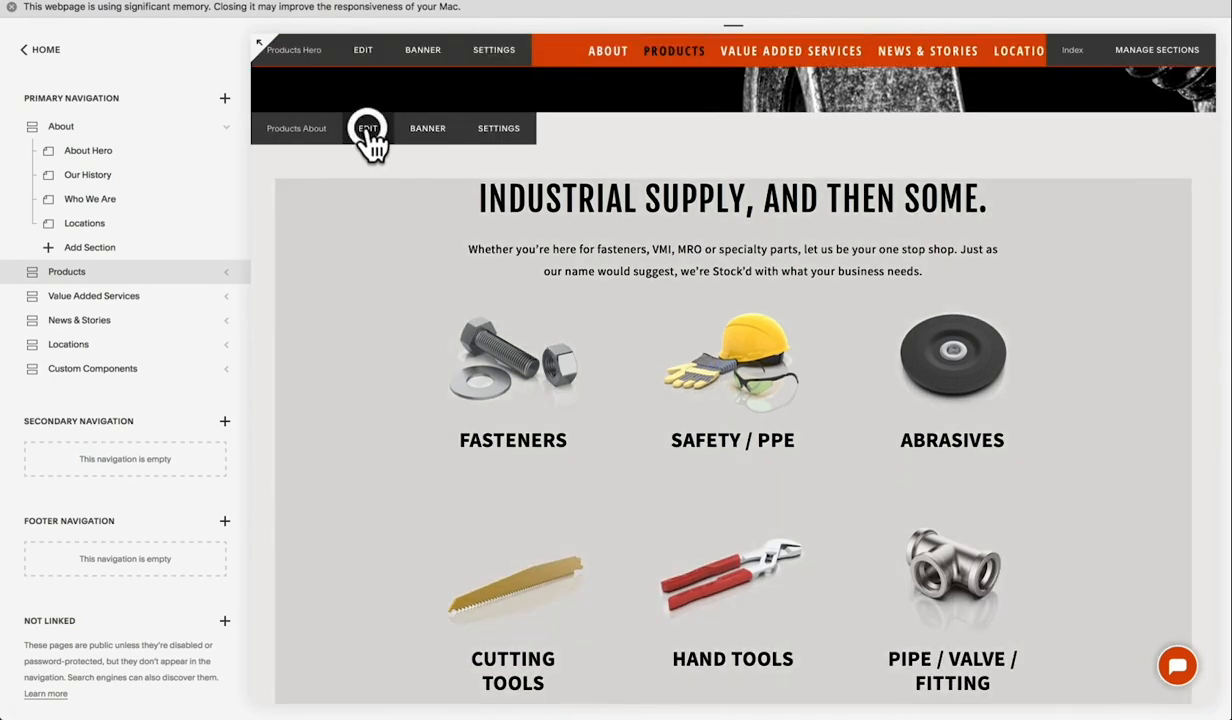
click(368, 130)
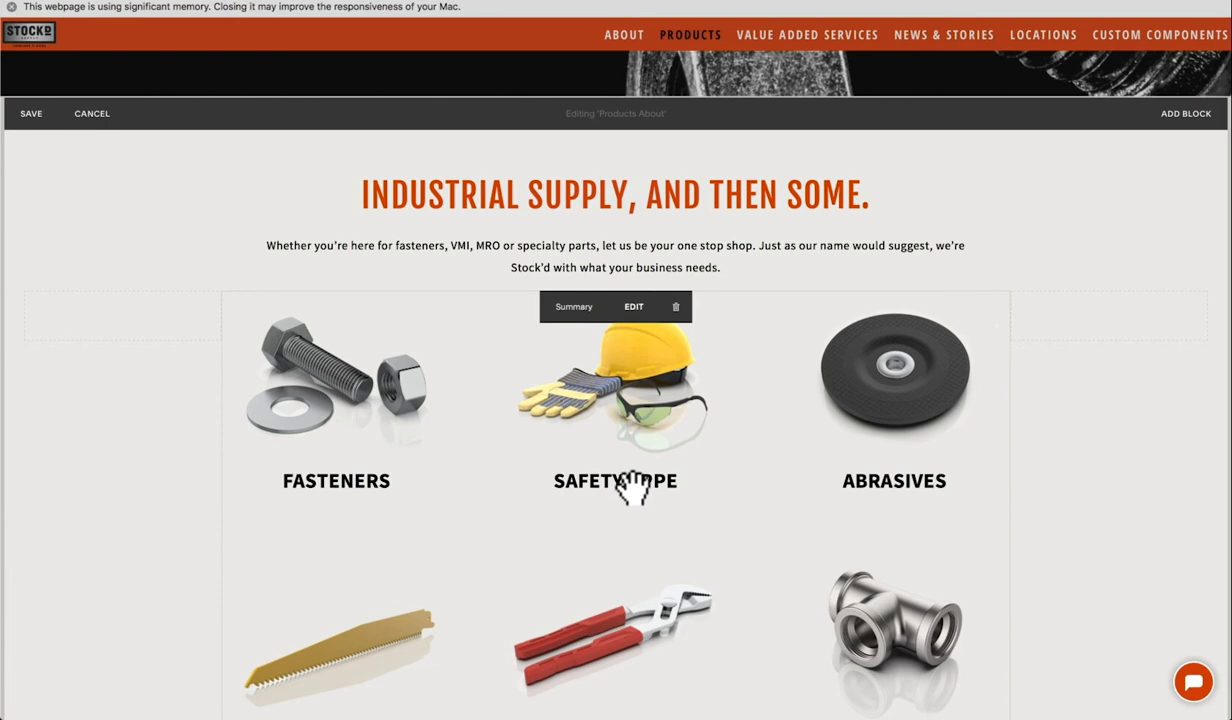
scroll(630, 488, down, 10)
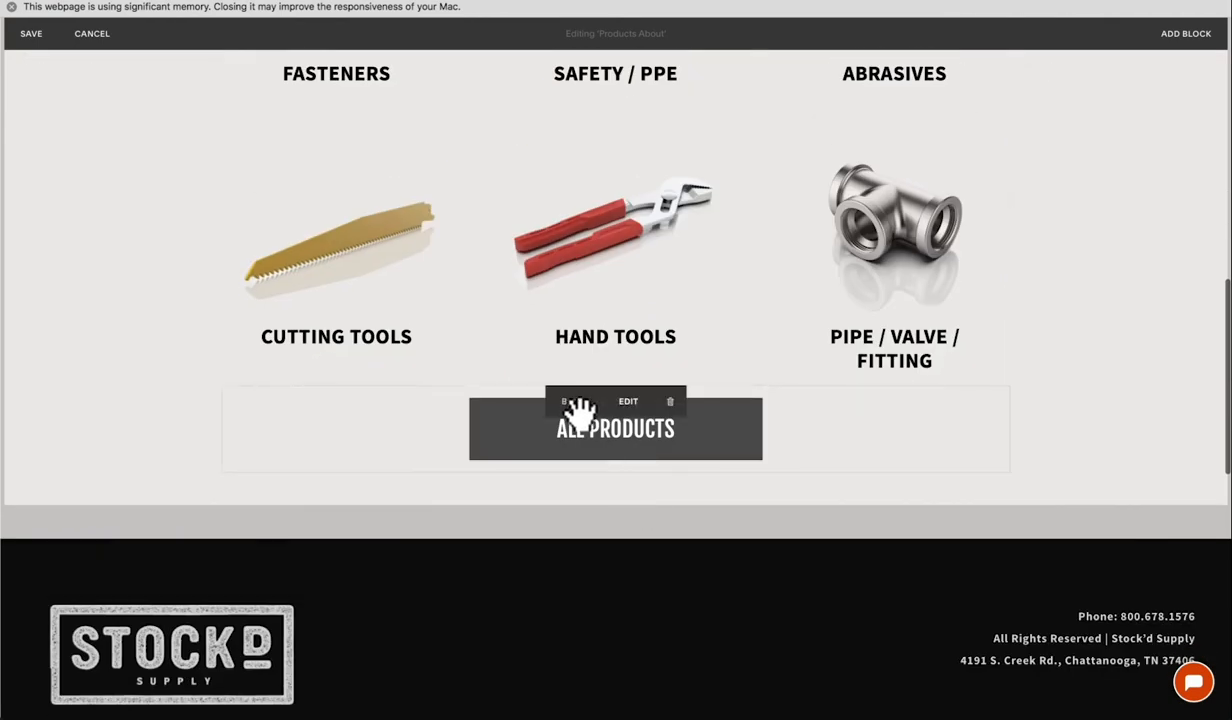
scroll(580, 413, down, 9)
scroll(581, 413, up, 20)
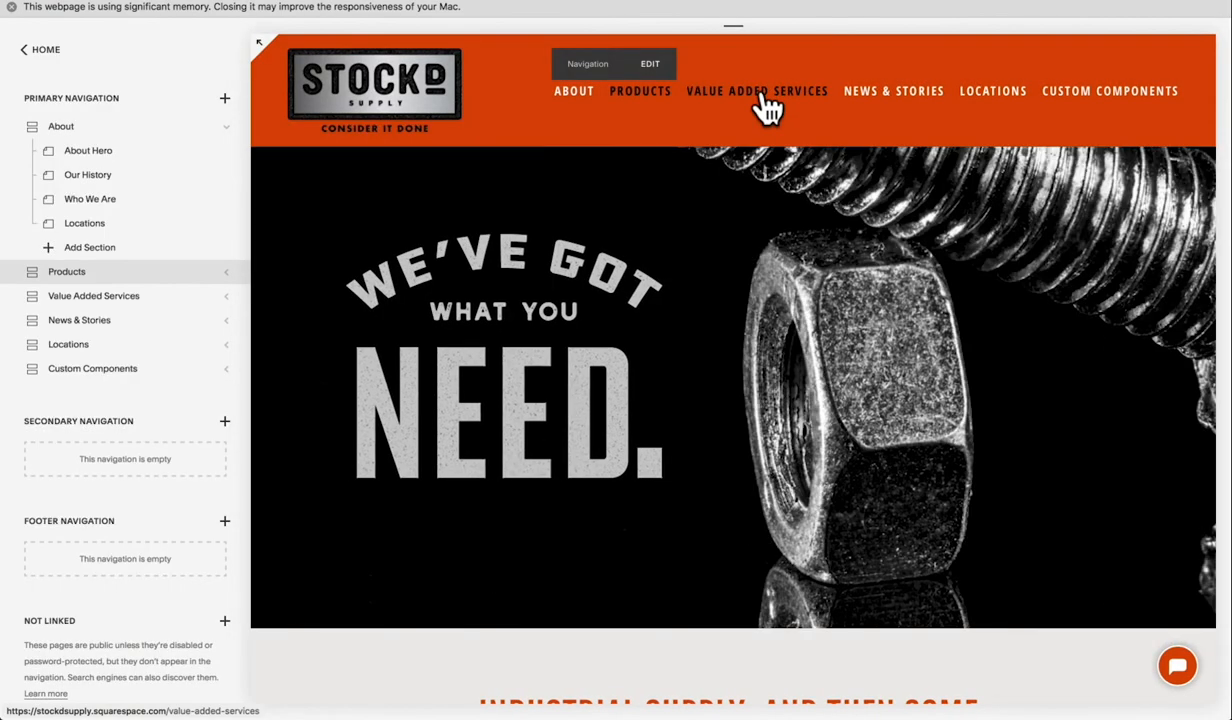
- Open the Value Added Services page, examine the VMI Overview text in edit mode, and cancel without changes
click(762, 92)
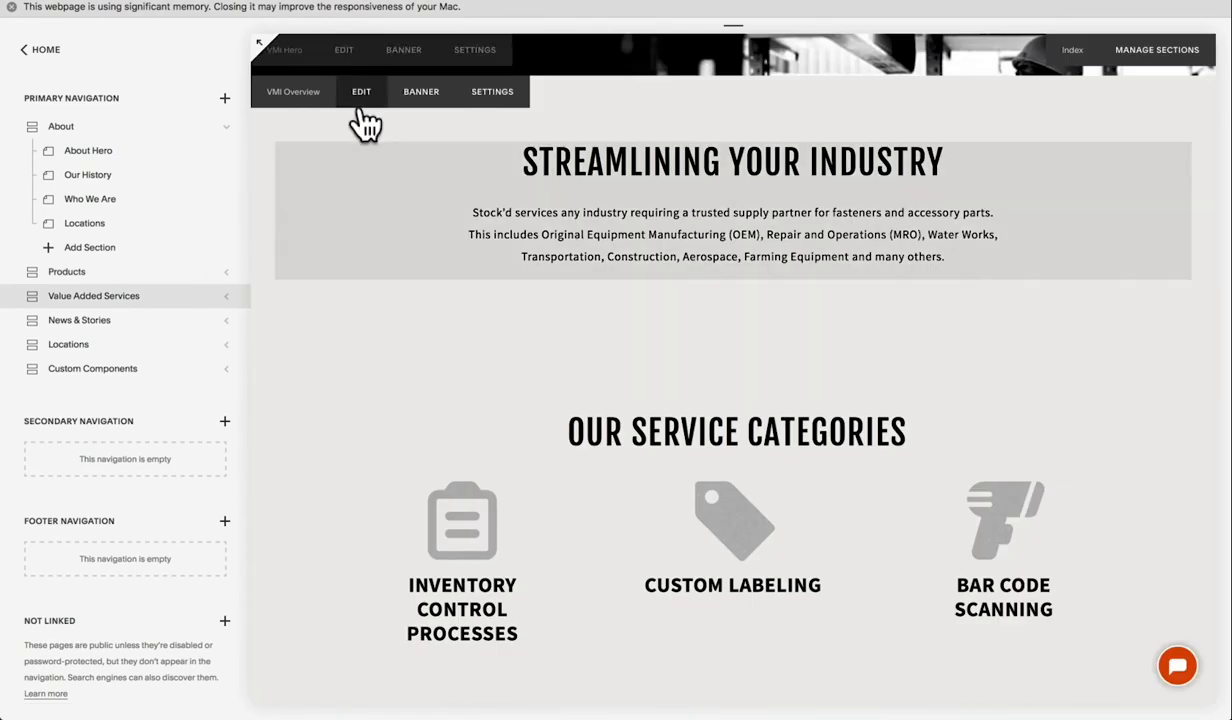
click(363, 93)
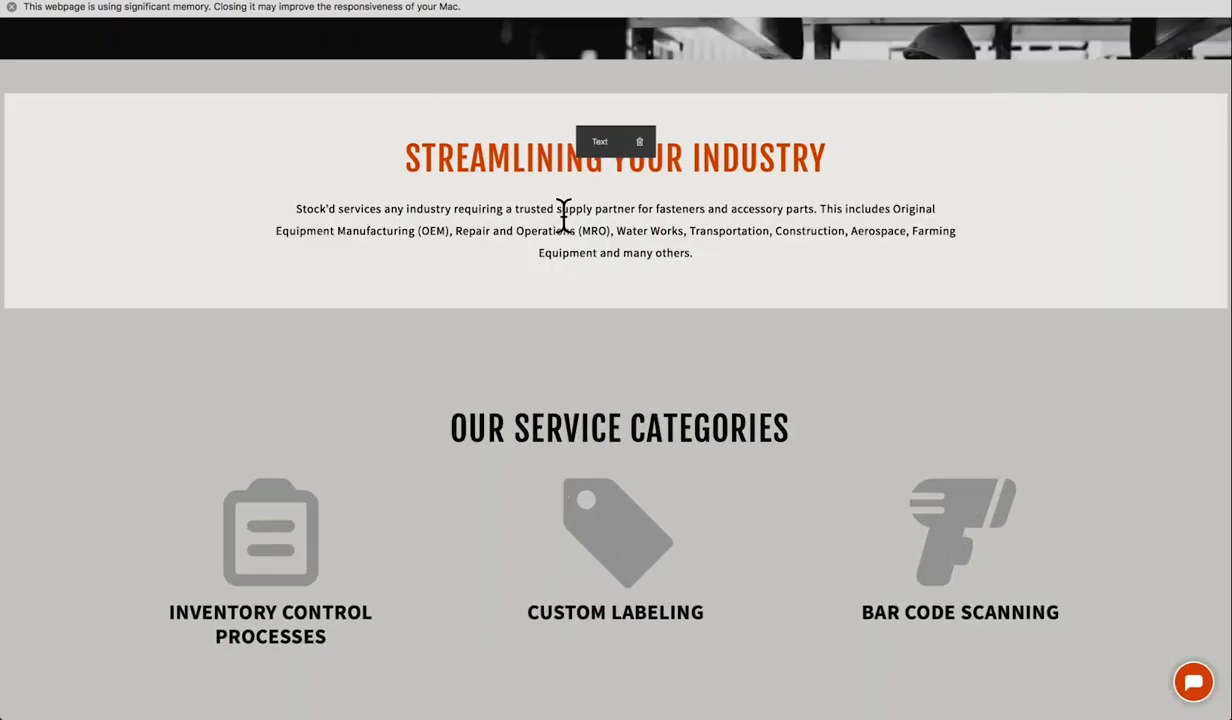
click(564, 214)
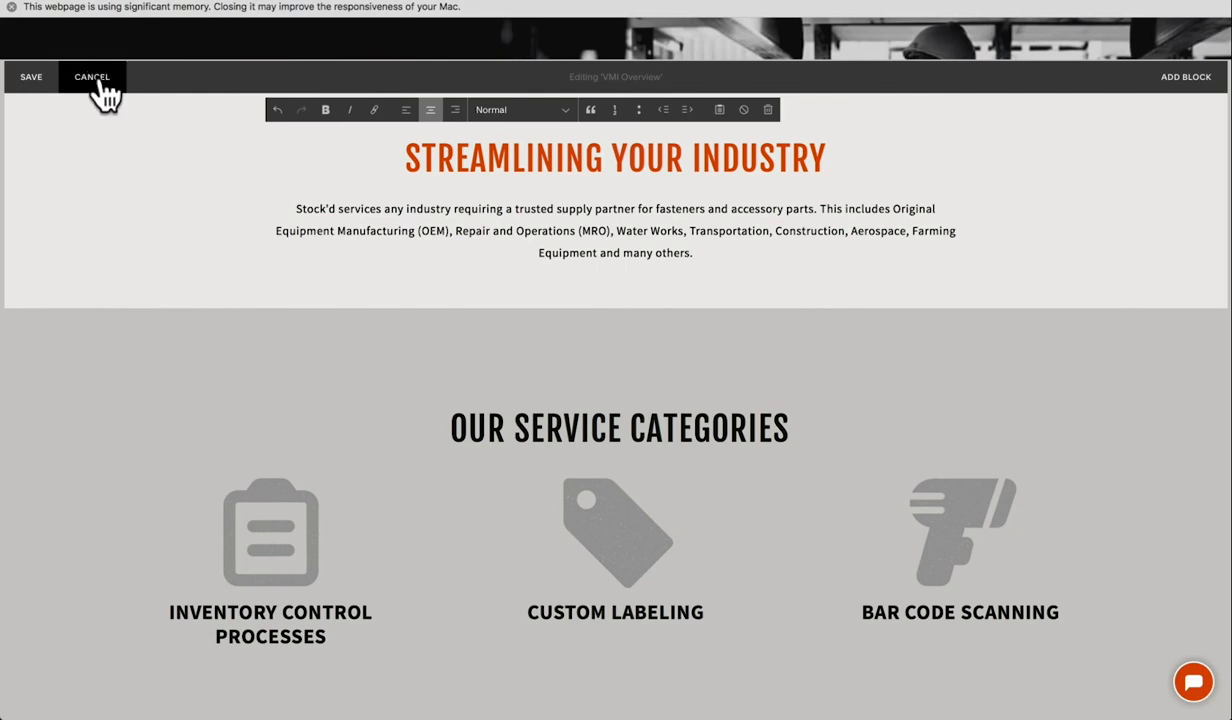
click(92, 77)
- Open the Service Categories section for editing and examine its summary block of services and the two bulleted lists below
scroll(562, 283, down, 5)
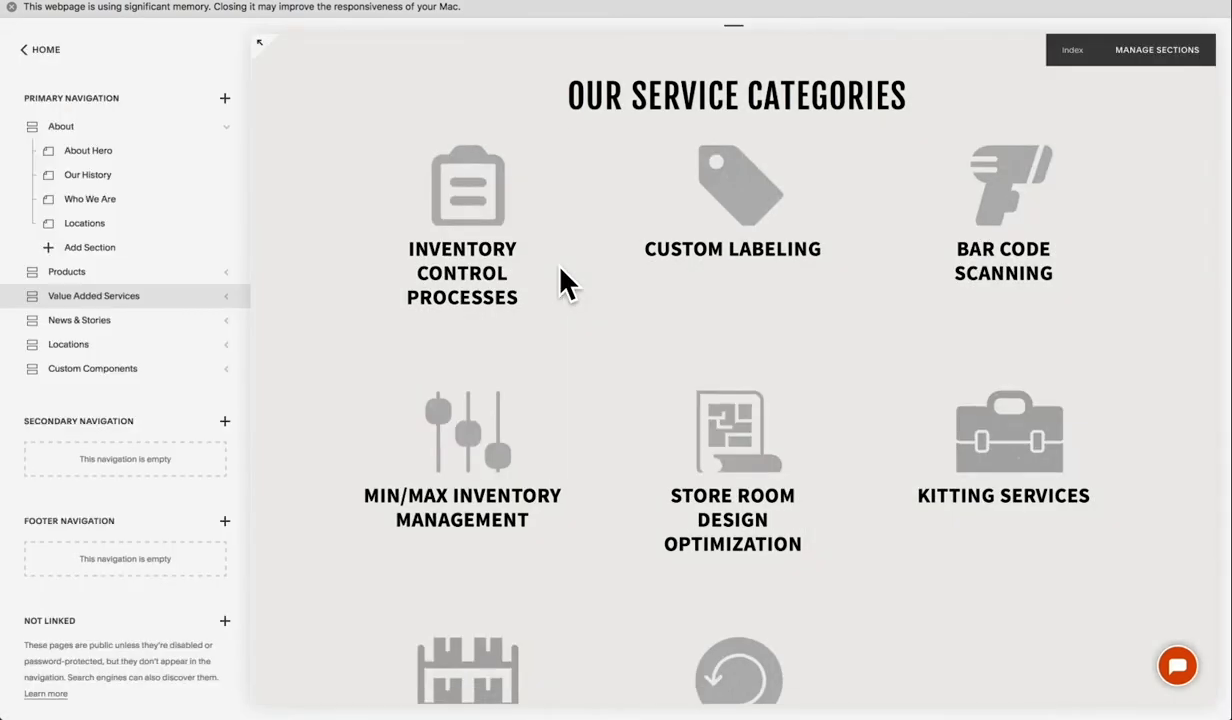
scroll(705, 357, down, 1)
scroll(707, 358, down, 5)
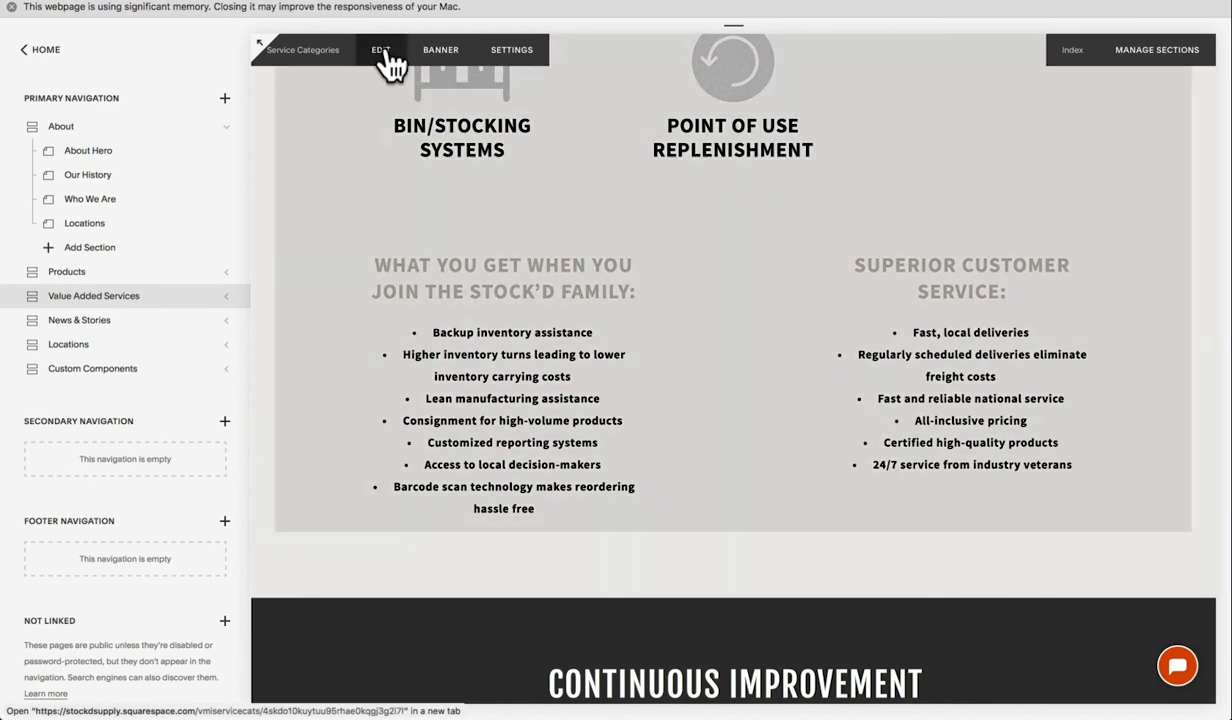
click(381, 52)
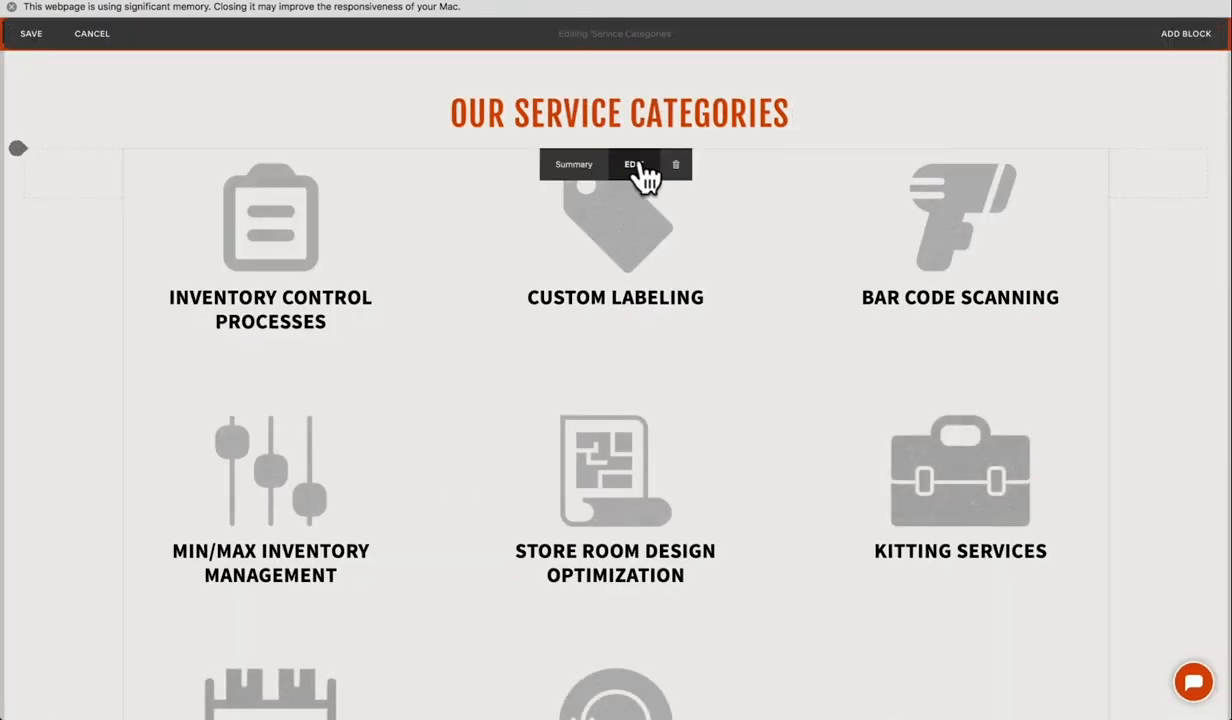
scroll(645, 178, down, 10)
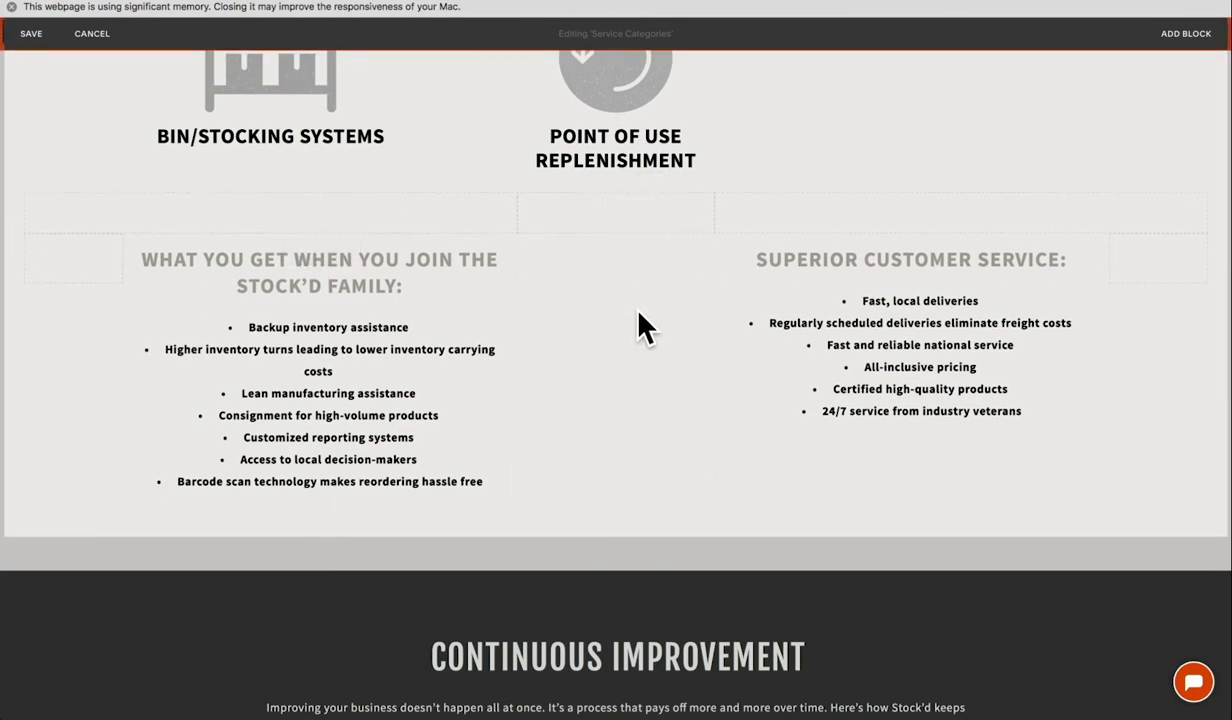
- Add the line "Another Service" below the Stock'd Family list, and select the 24/7 service bullet in the Superior Customer Service list
click(397, 347)
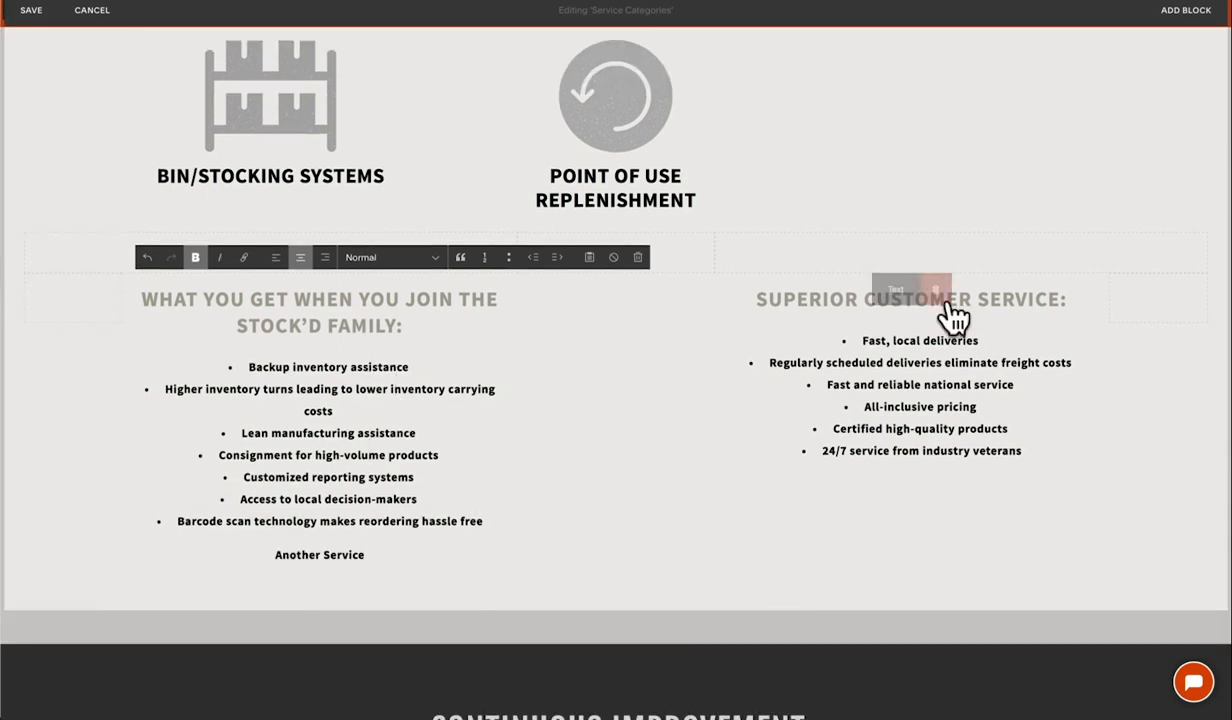
click(1043, 449)
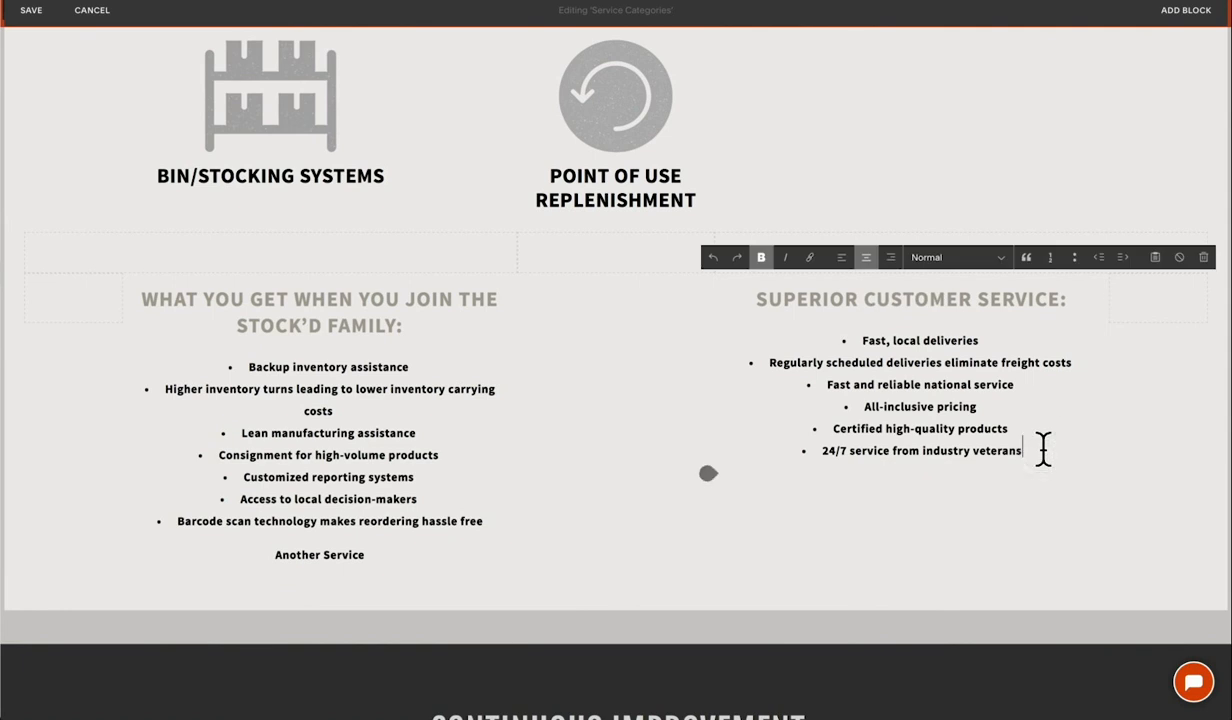
key(alt+shift+Left)
key(alt+shift+Left)
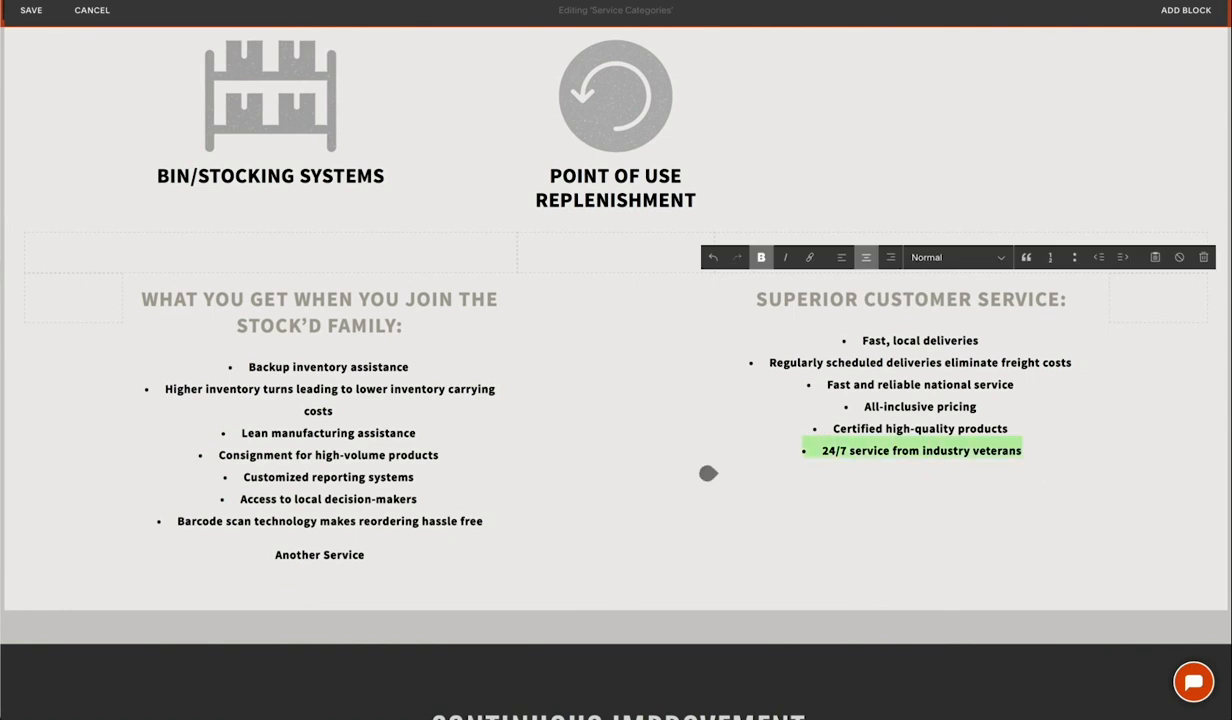
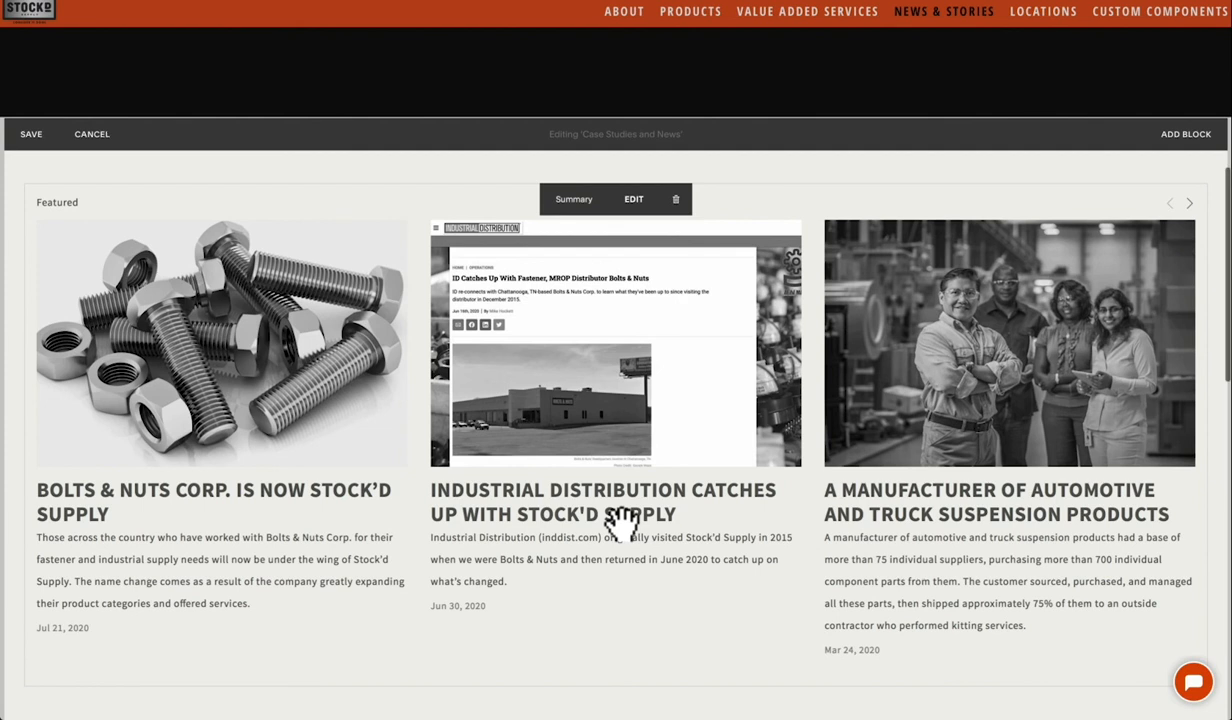
- Examine the Featured summary block of articles in the Case Studies and News section
scroll(621, 525, down, 1)
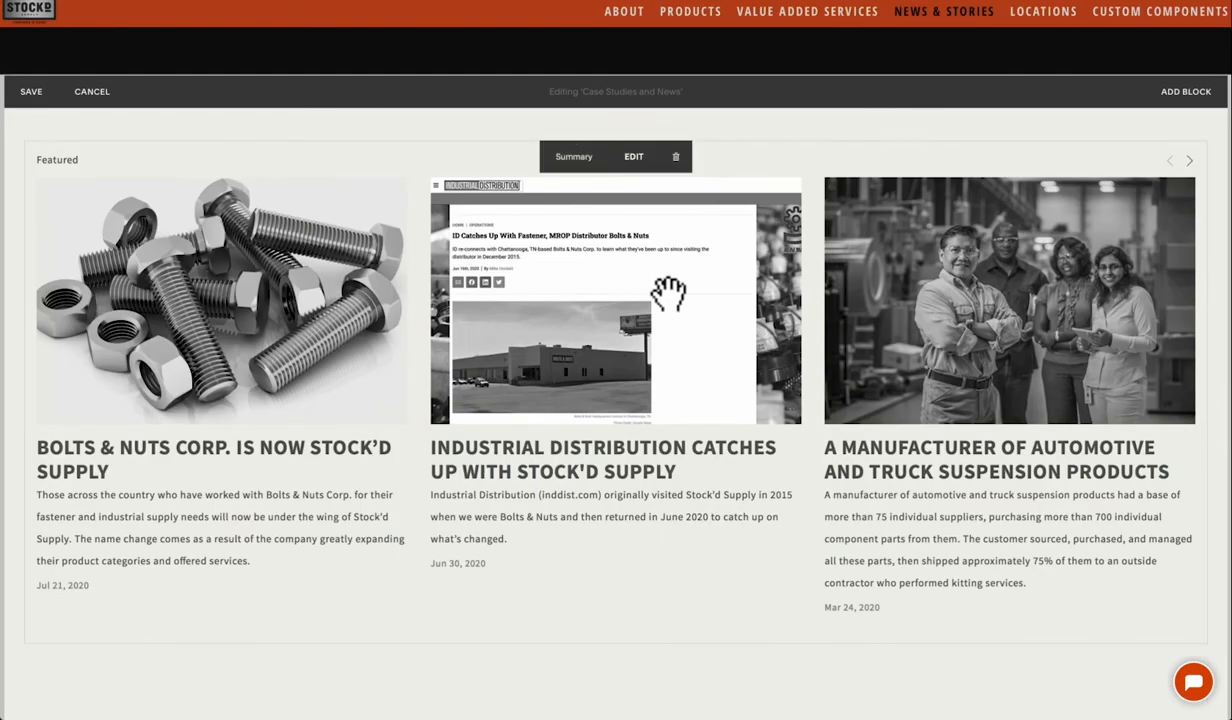
scroll(668, 293, down, 2)
scroll(668, 293, up, 3)
scroll(668, 293, down, 1)
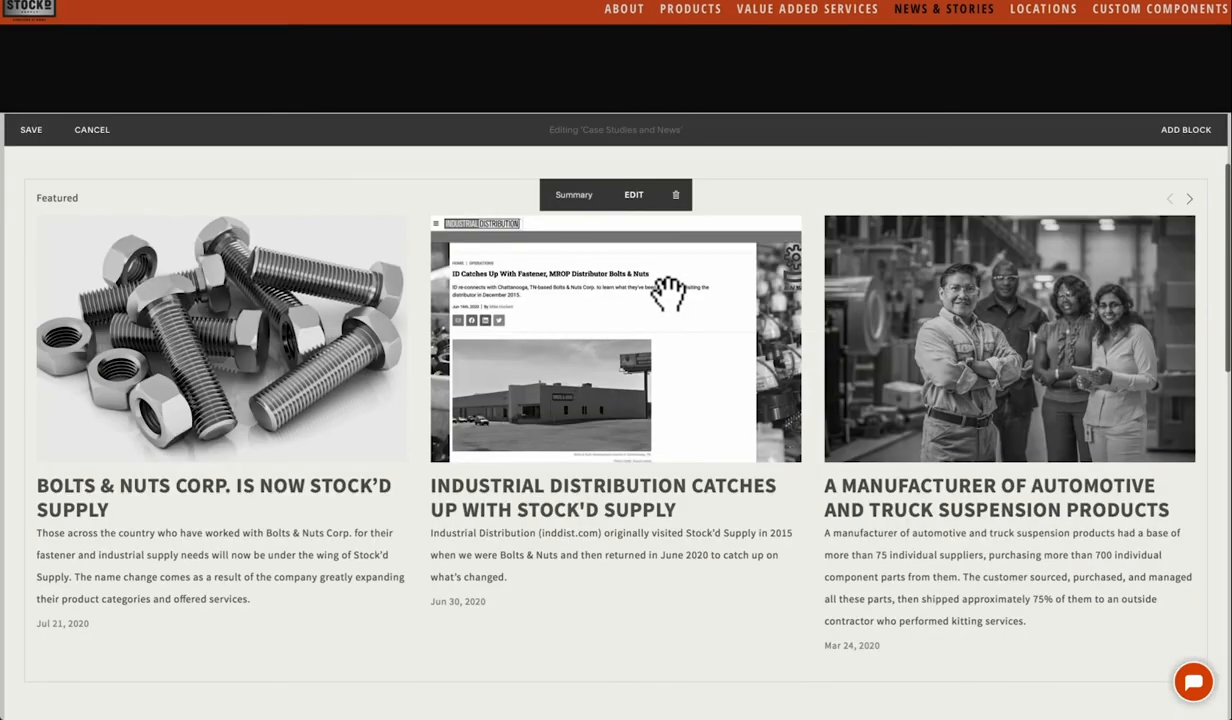
- Switch to Google Chrome and view the live News & Stories page filtered by Case Studies, All and News
key(super+Tab)
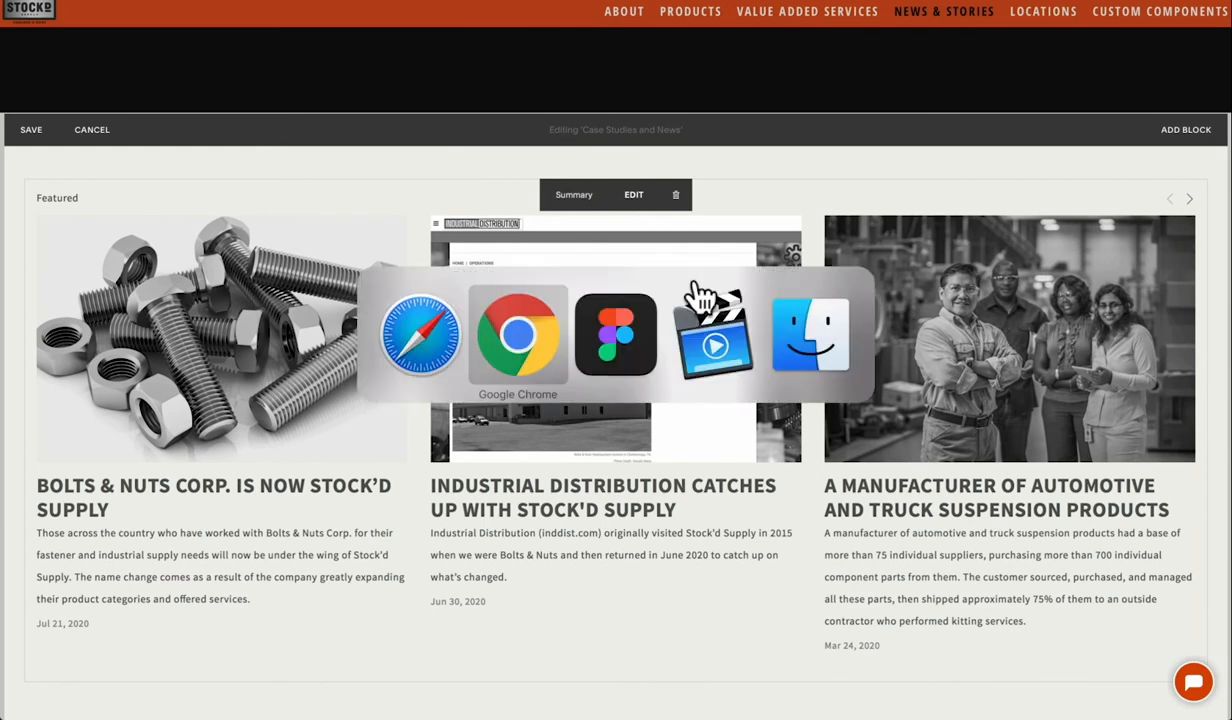
click(600, 192)
click(741, 192)
click(600, 190)
click(505, 190)
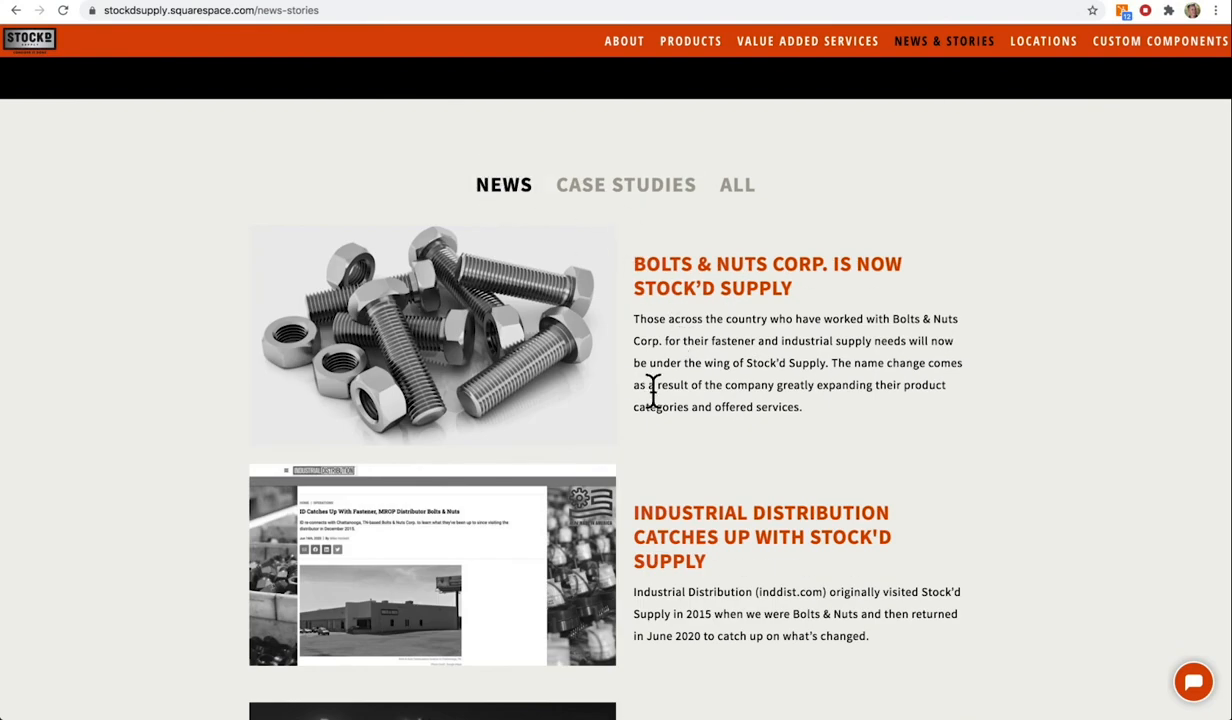
- Switch back to the site editor in Safari and look through the rest of the Case Studies and News section
key(super+Tab)
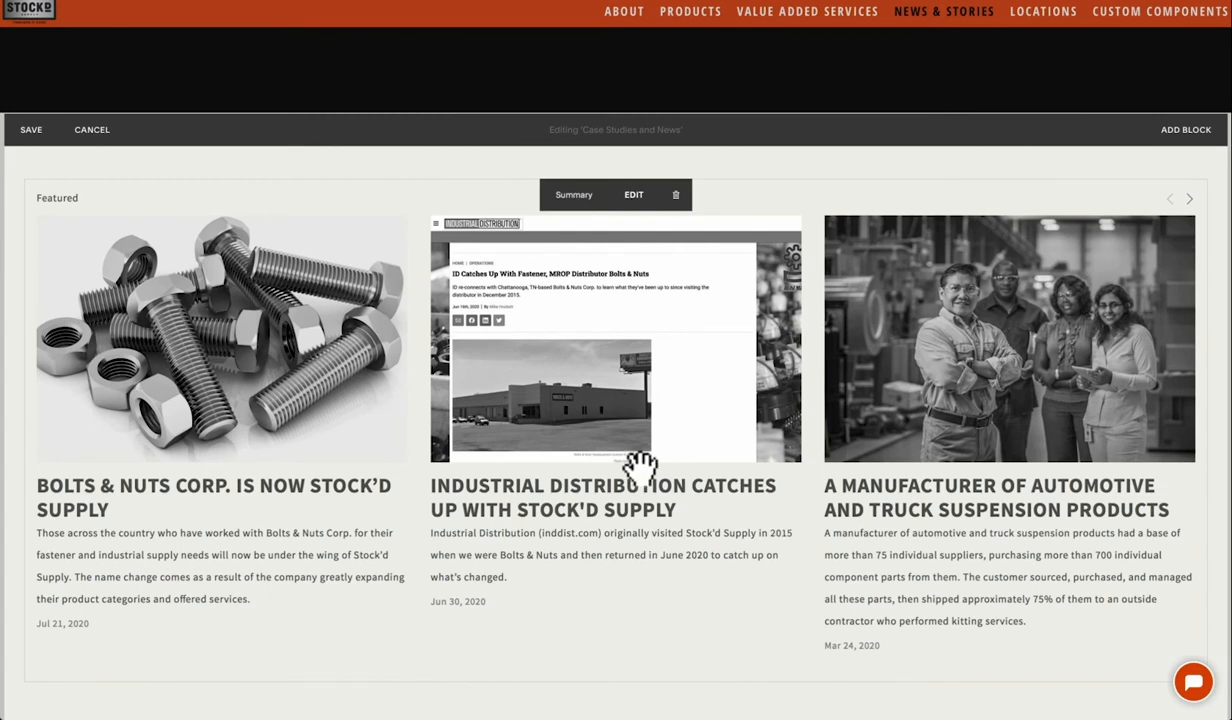
scroll(765, 515, down, 2)
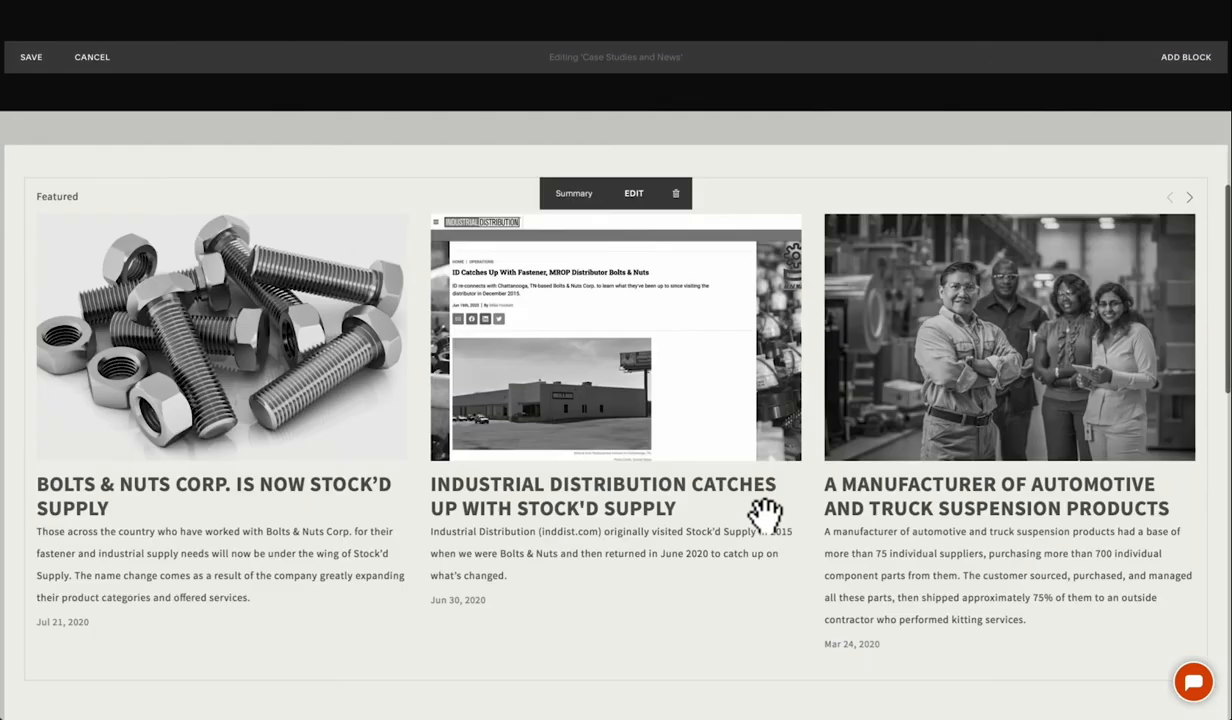
scroll(765, 515, down, 4)
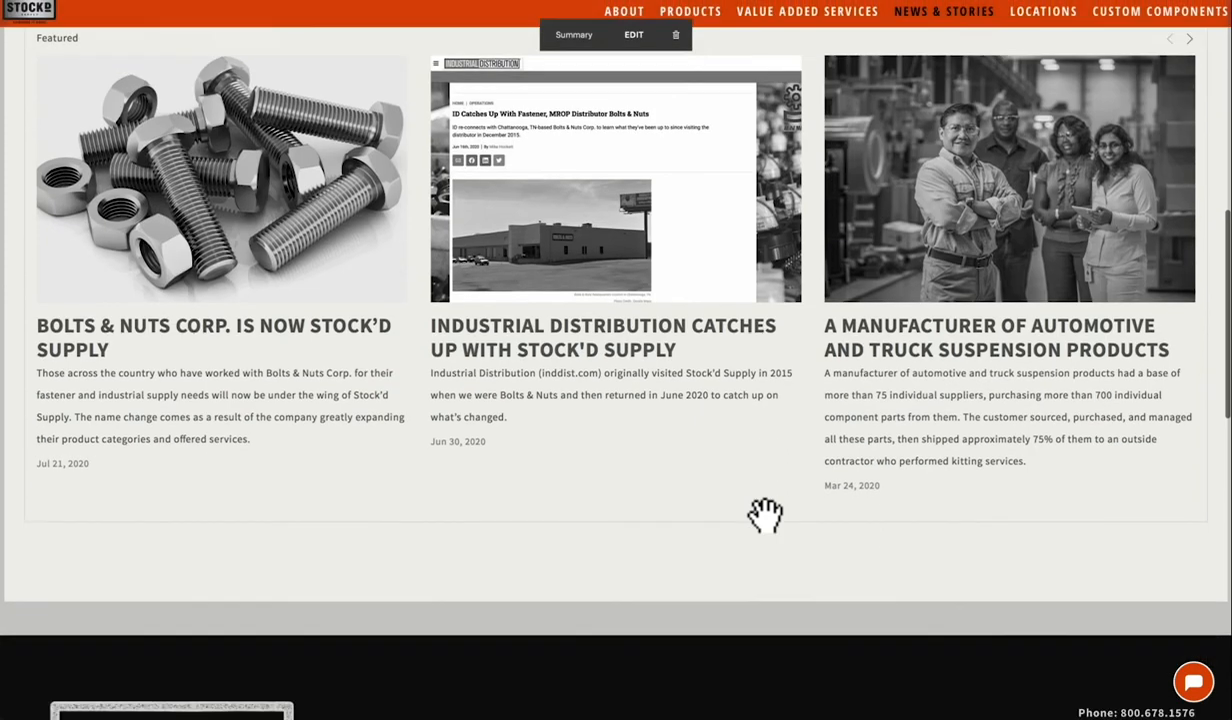
scroll(765, 516, up, 15)
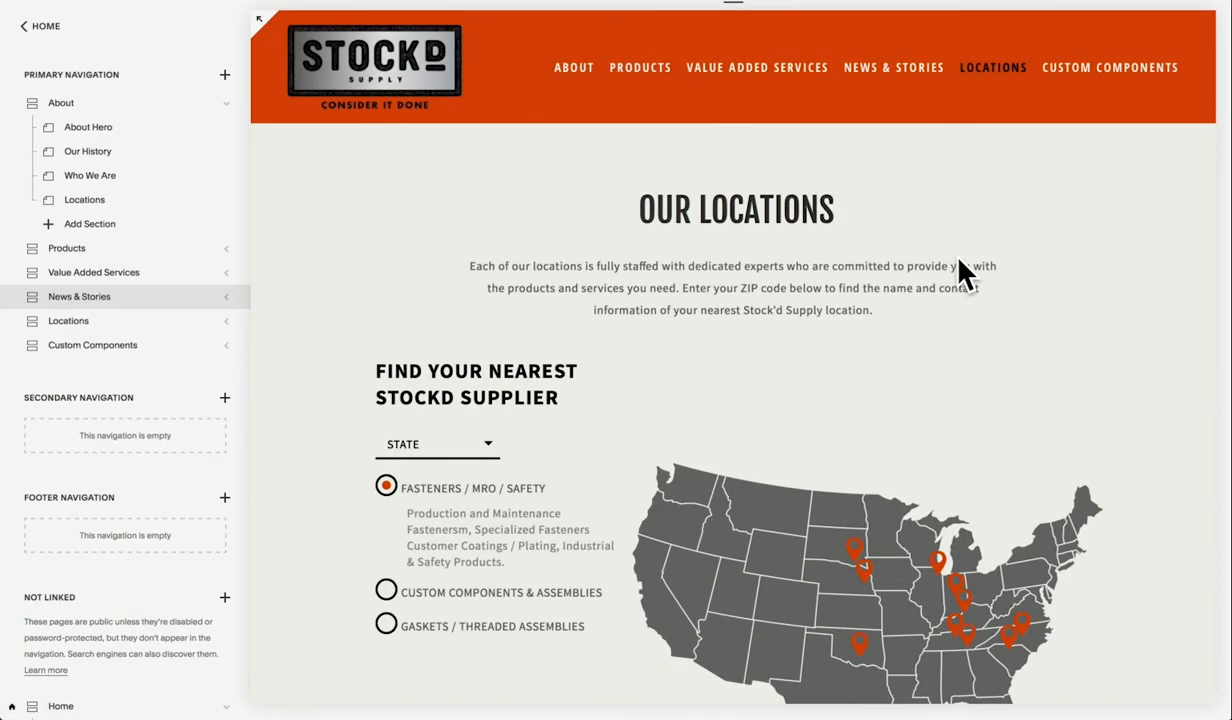
- Open the Map section of the Locations page for editing, examine its intro text and supplier finder code block, and cancel without changes
scroll(958, 257, down, 6)
scroll(946, 264, up, 6)
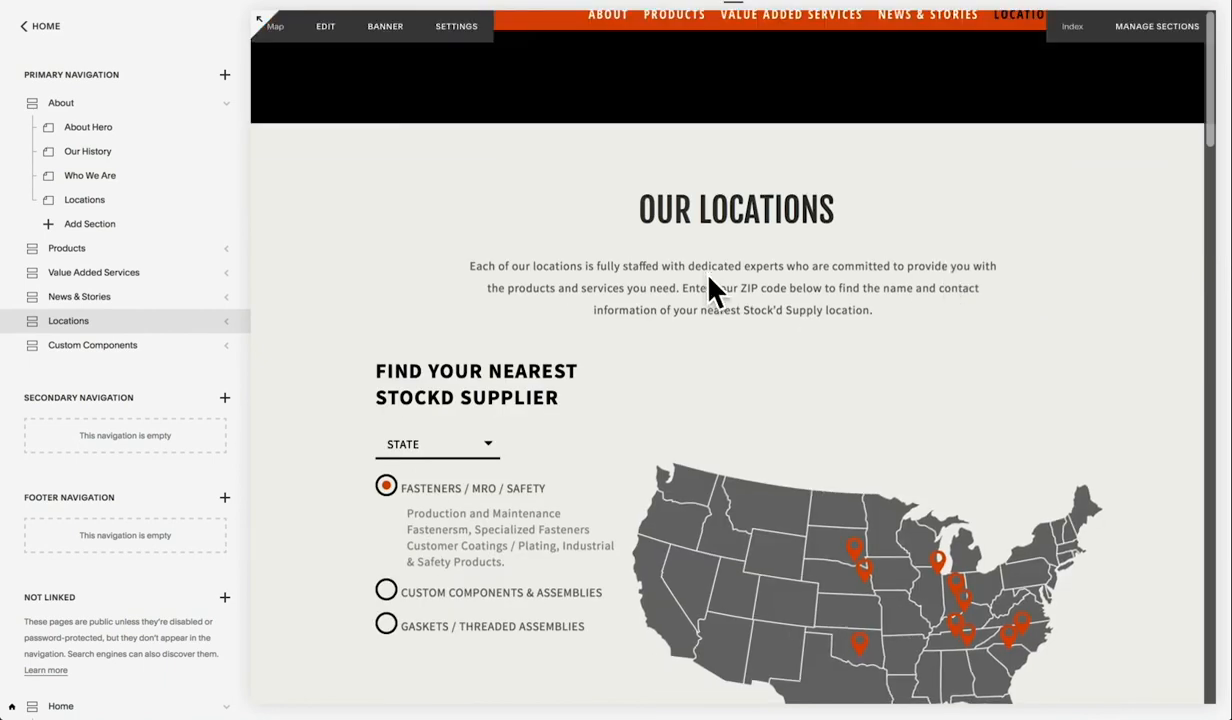
click(325, 131)
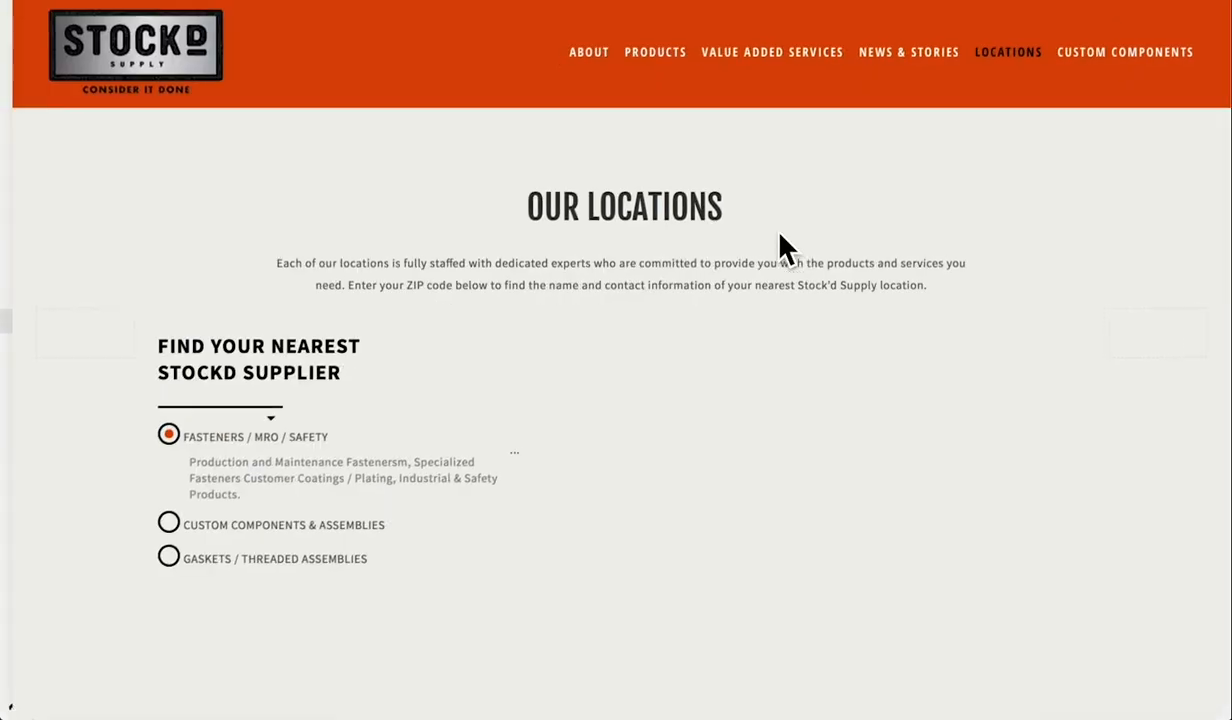
click(586, 267)
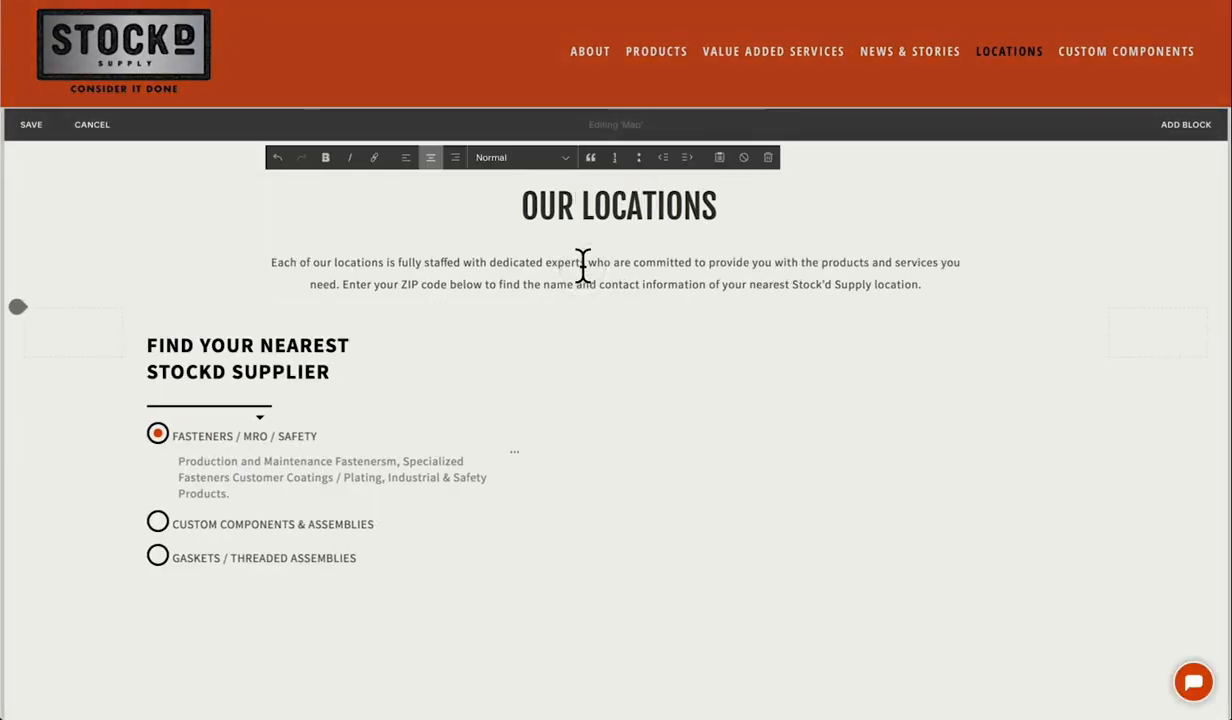
mouse_move(347, 378)
scroll(482, 433, down, 2)
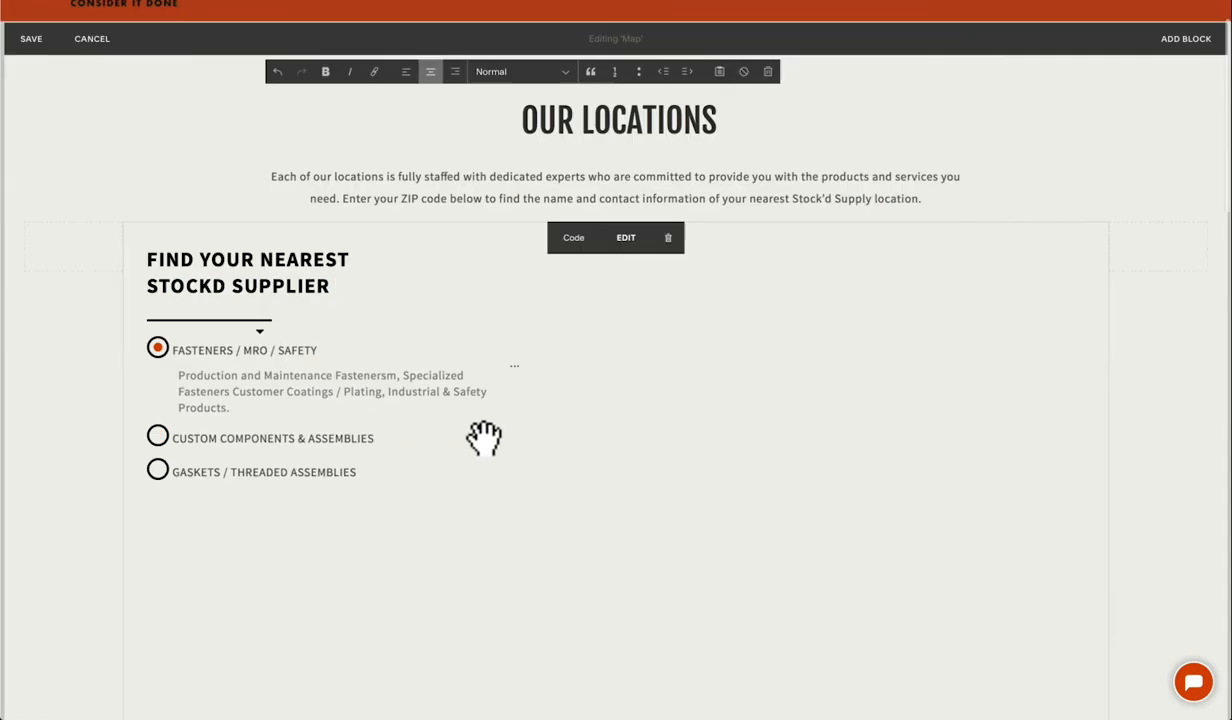
scroll(528, 411, down, 4)
scroll(528, 411, up, 6)
scroll(529, 410, down, 5)
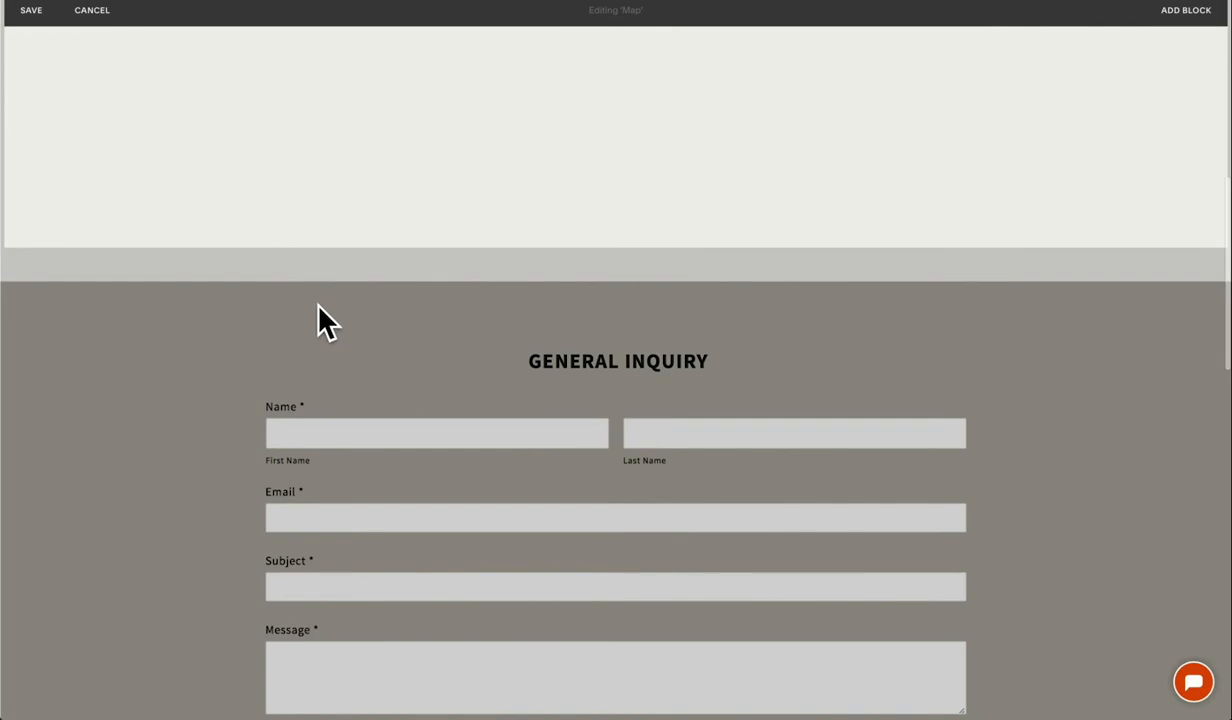
click(90, 10)
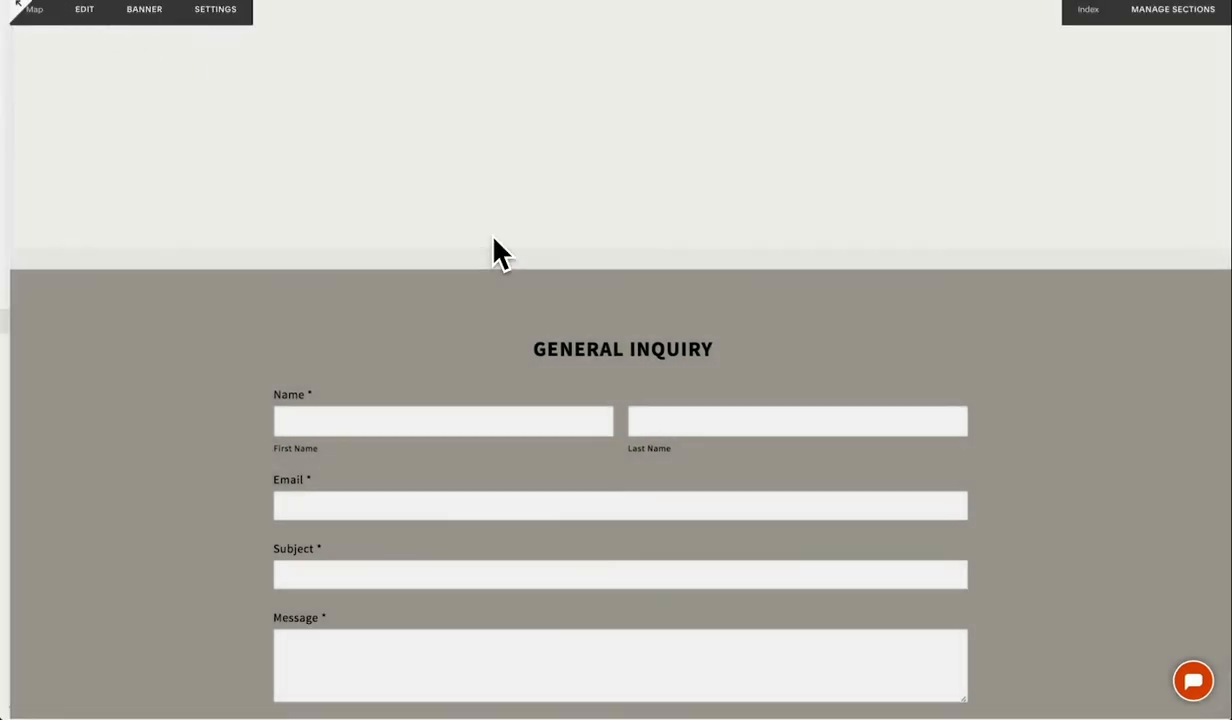
- Open the General Inquiry form block for editing, examine its form fields and storage options, and cancel without changes
click(368, 323)
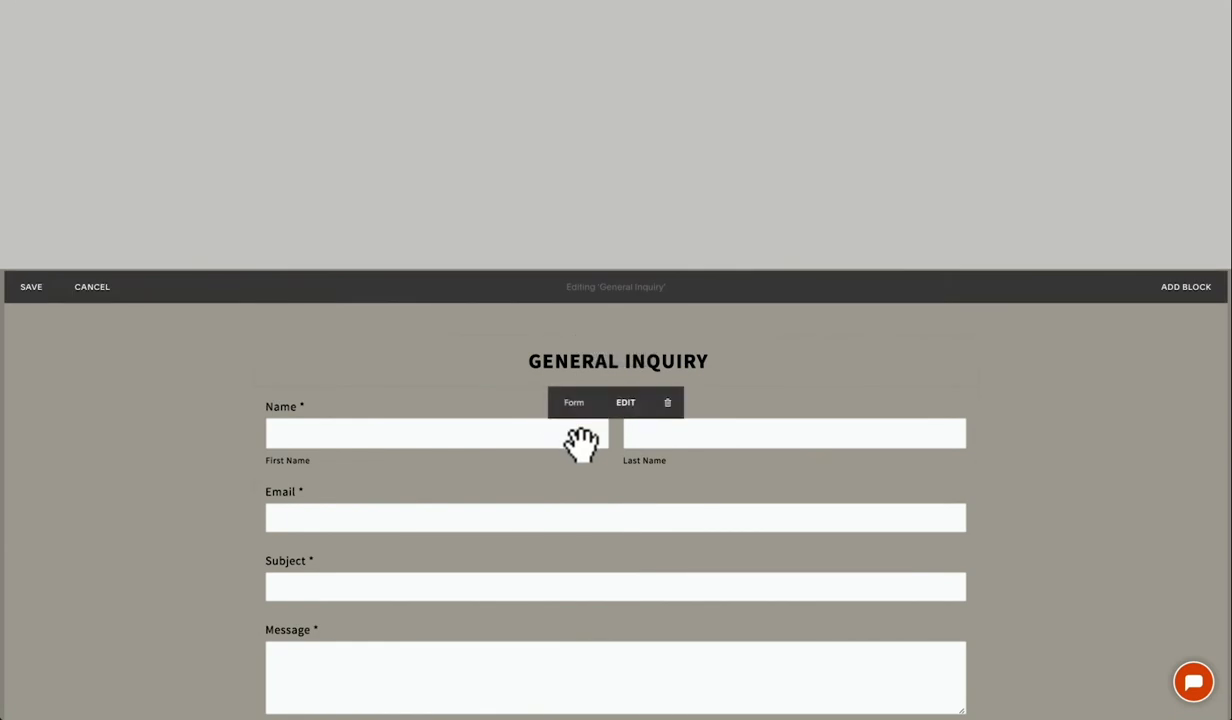
click(626, 404)
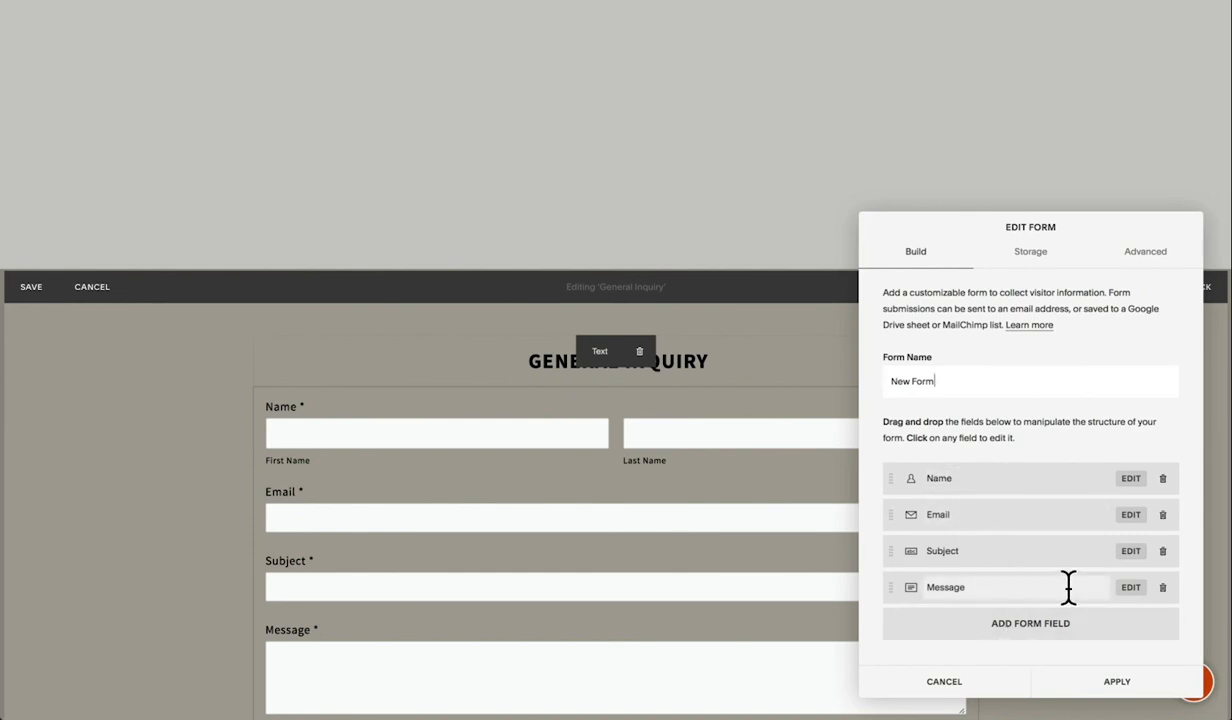
click(1032, 256)
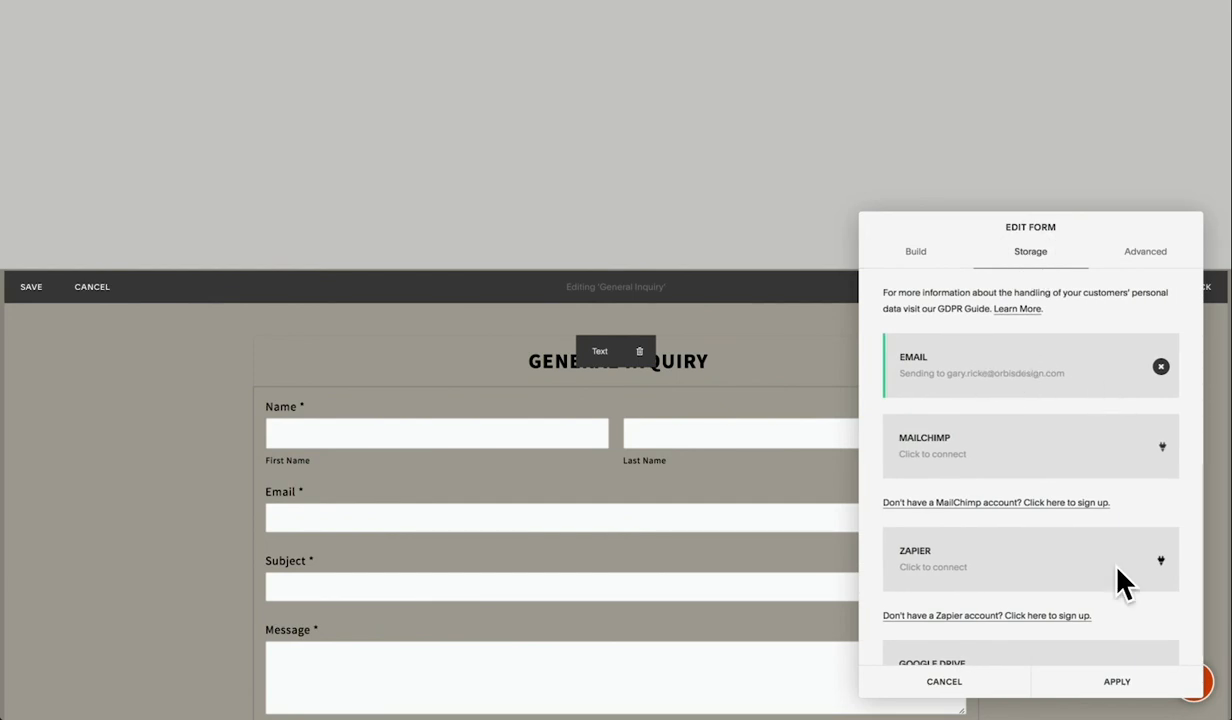
scroll(1120, 583, down, 1)
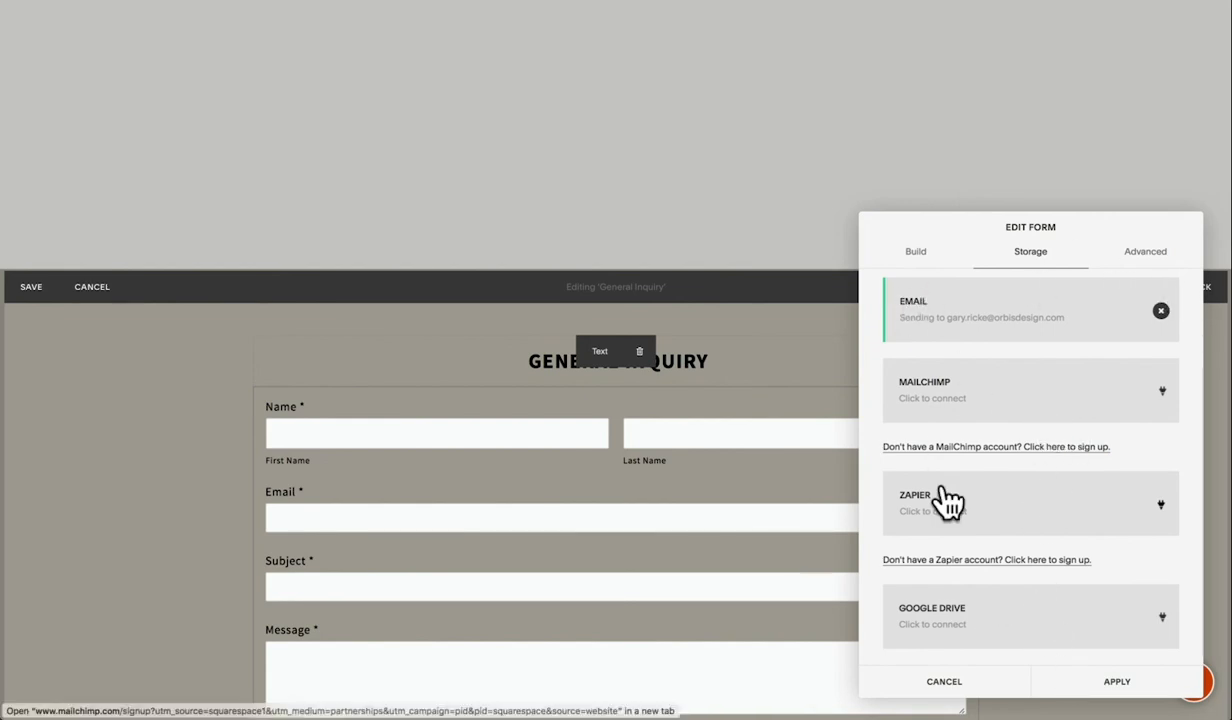
click(945, 682)
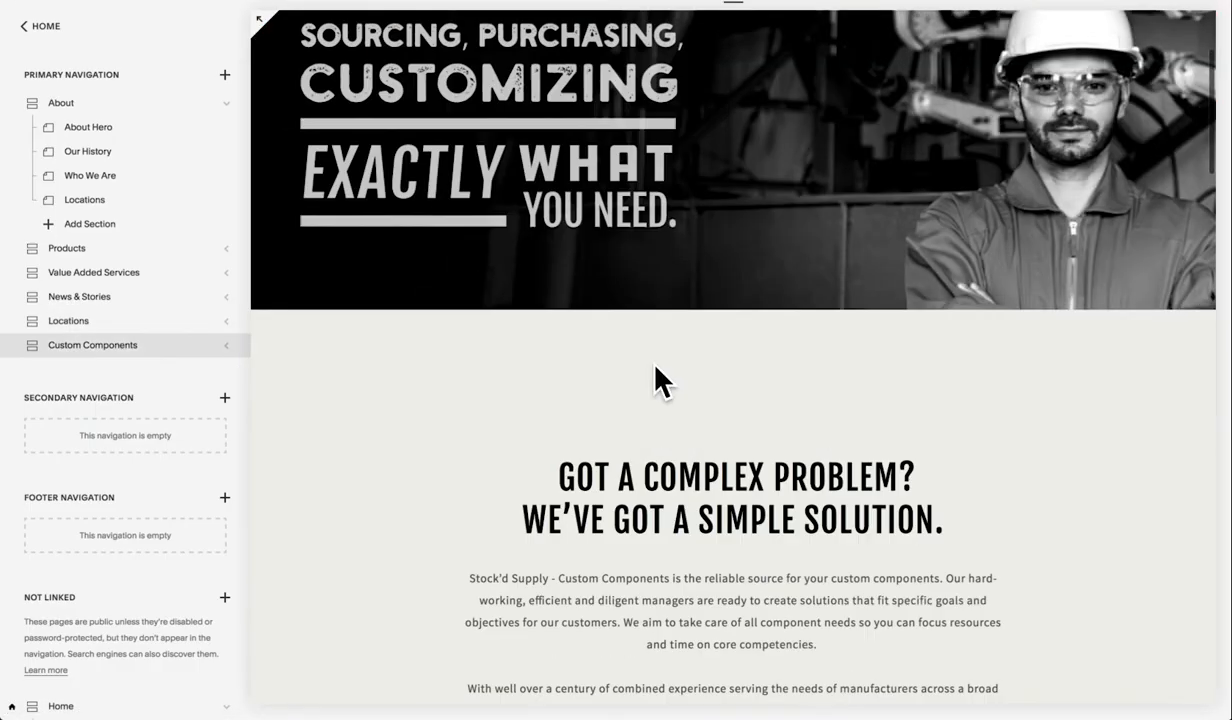
- Look through the Overview, Who We Serve and reviews sections of the Custom Components page, and check the page in the other browser
scroll(655, 364, up, 3)
scroll(560, 270, down, 5)
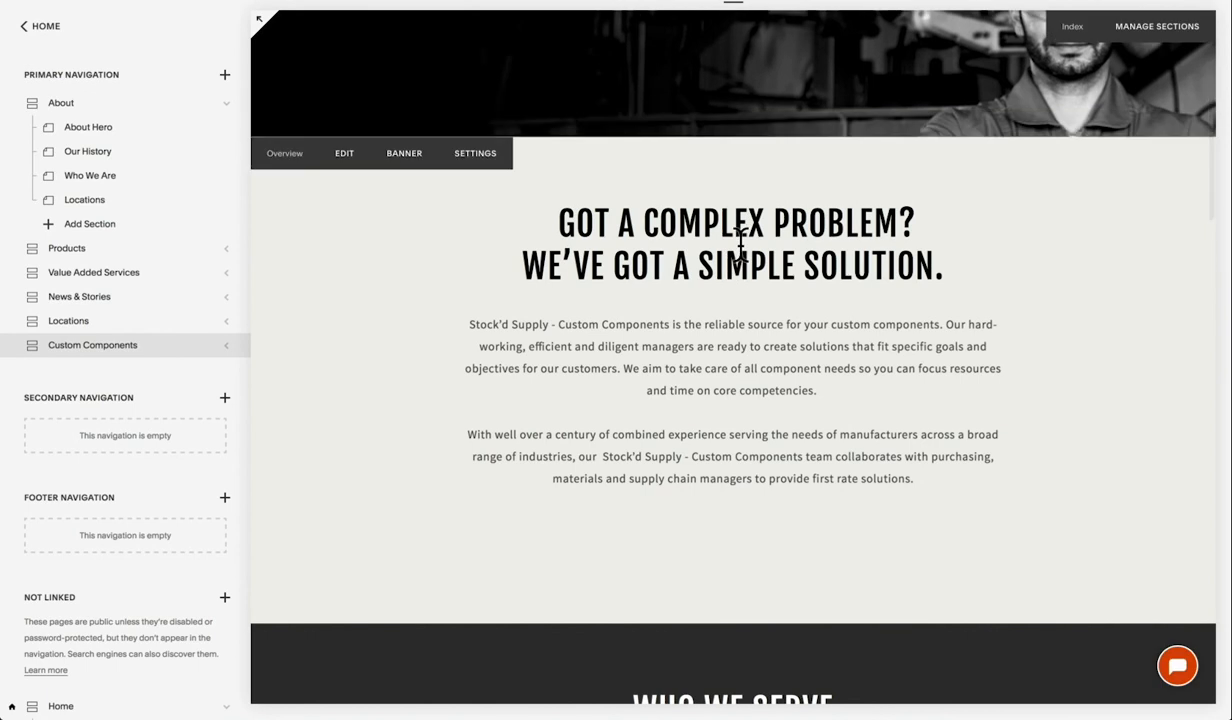
scroll(741, 243, down, 5)
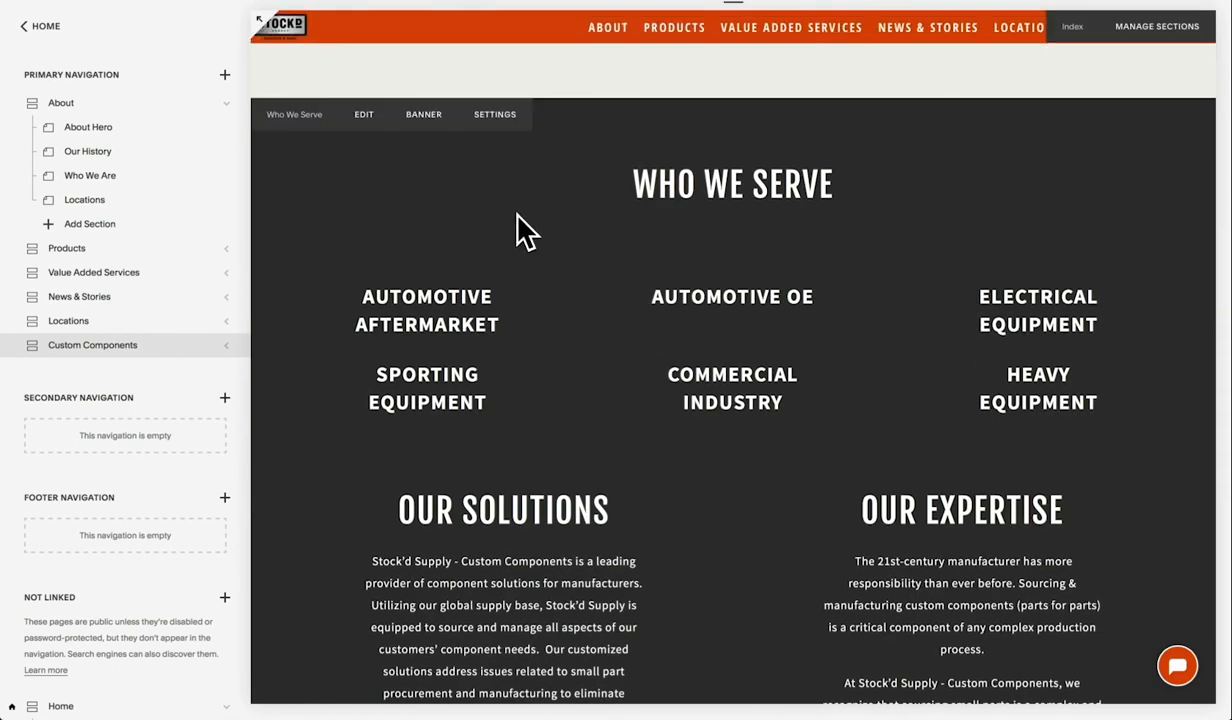
scroll(737, 473, down, 4)
scroll(642, 310, down, 6)
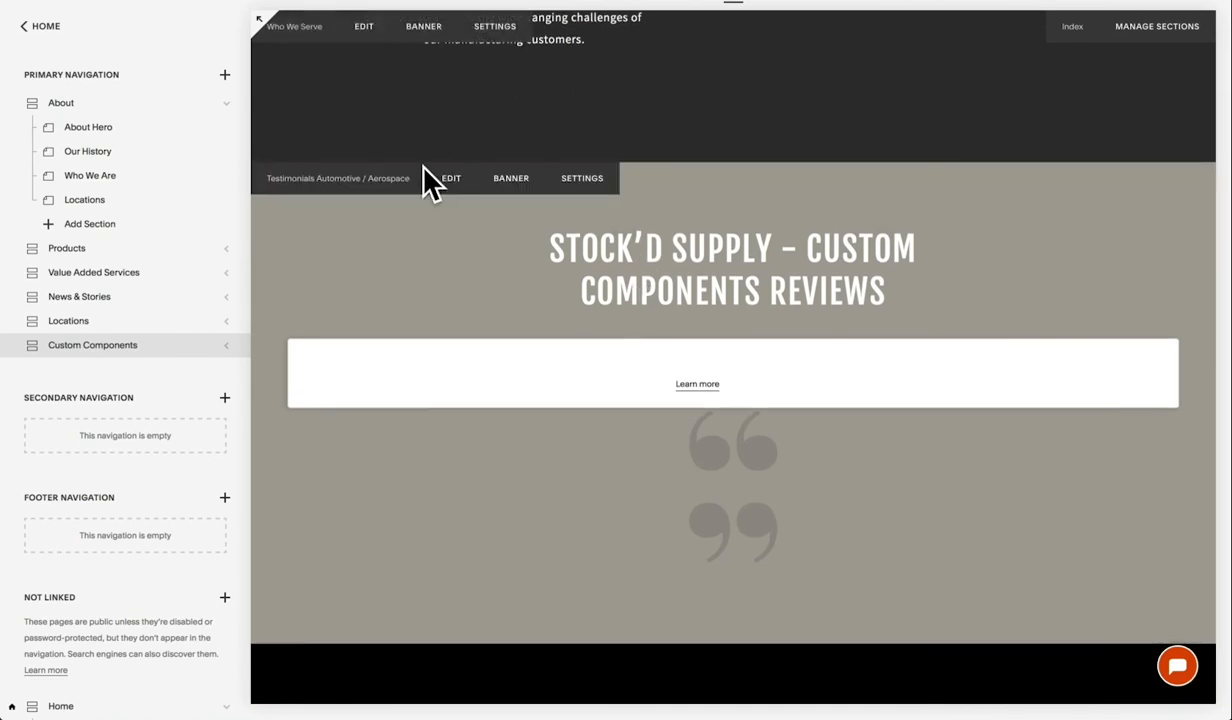
key(super+Tab)
scroll(890, 312, up, 1)
key(super+Tab)
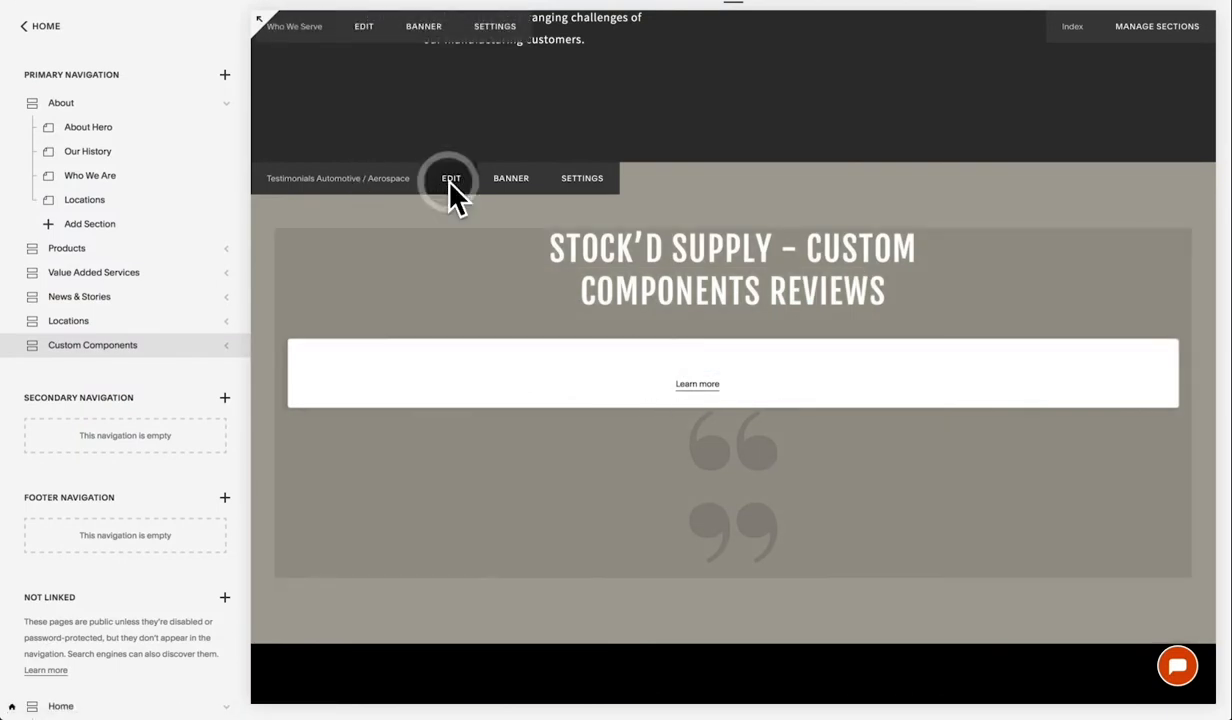
- Clear the category filter of the Testimonials summary block in the Custom Components Reviews section and save the change
click(451, 180)
click(636, 204)
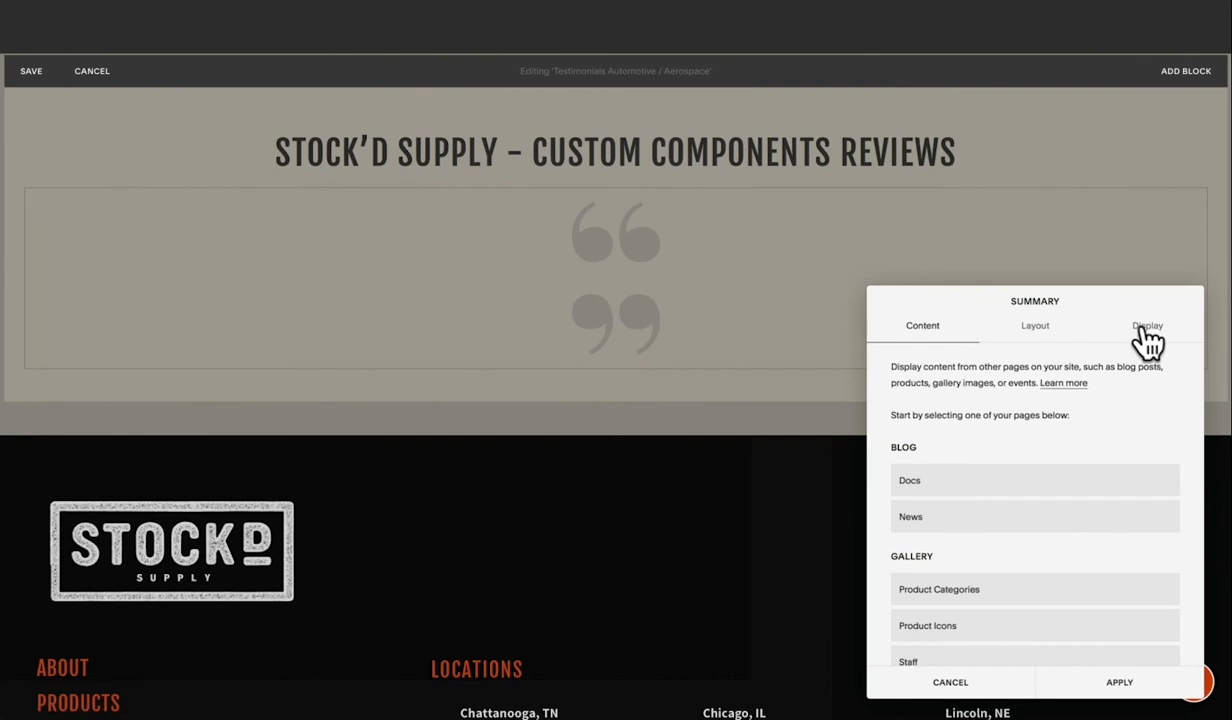
scroll(1067, 528, down, 3)
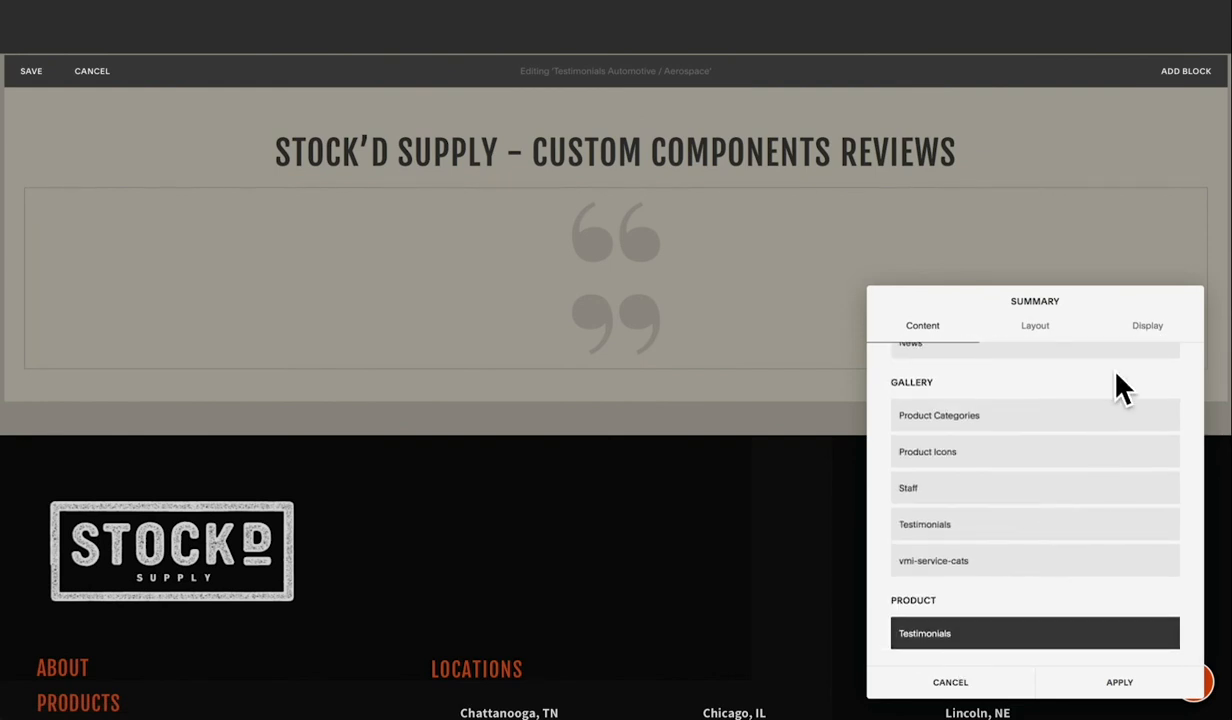
click(1150, 327)
scroll(1127, 505, down, 3)
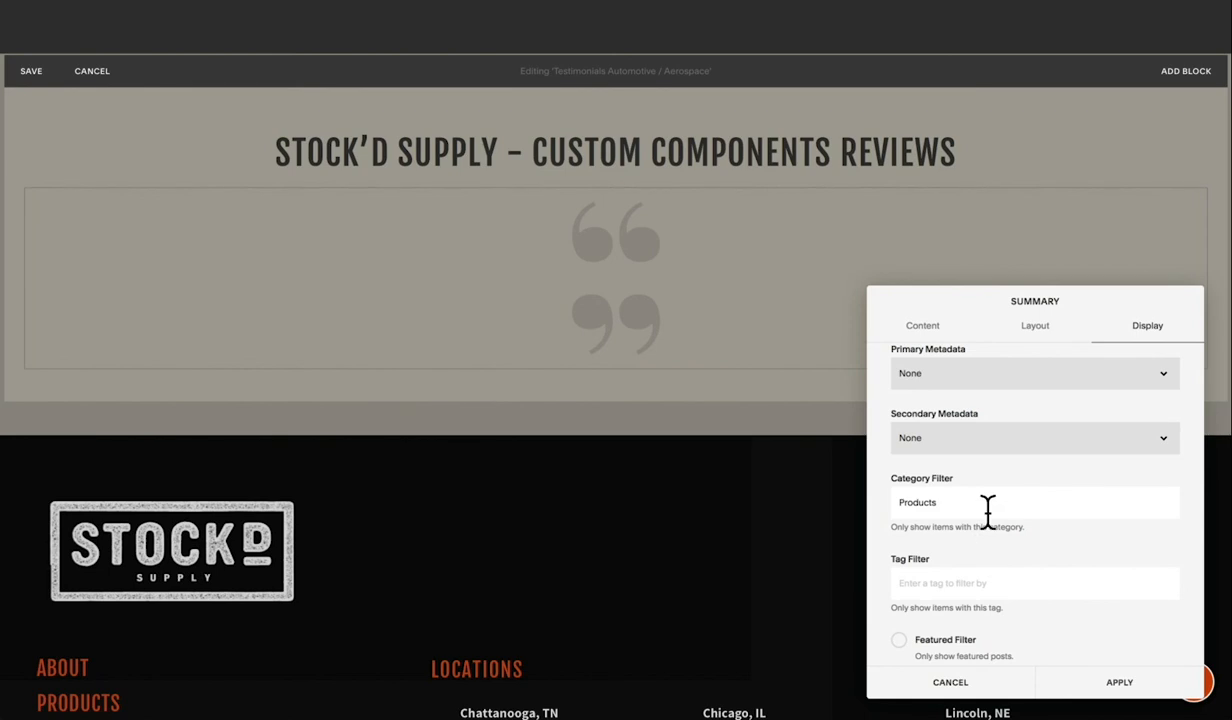
drag(961, 502, 863, 508)
key(BackSpace)
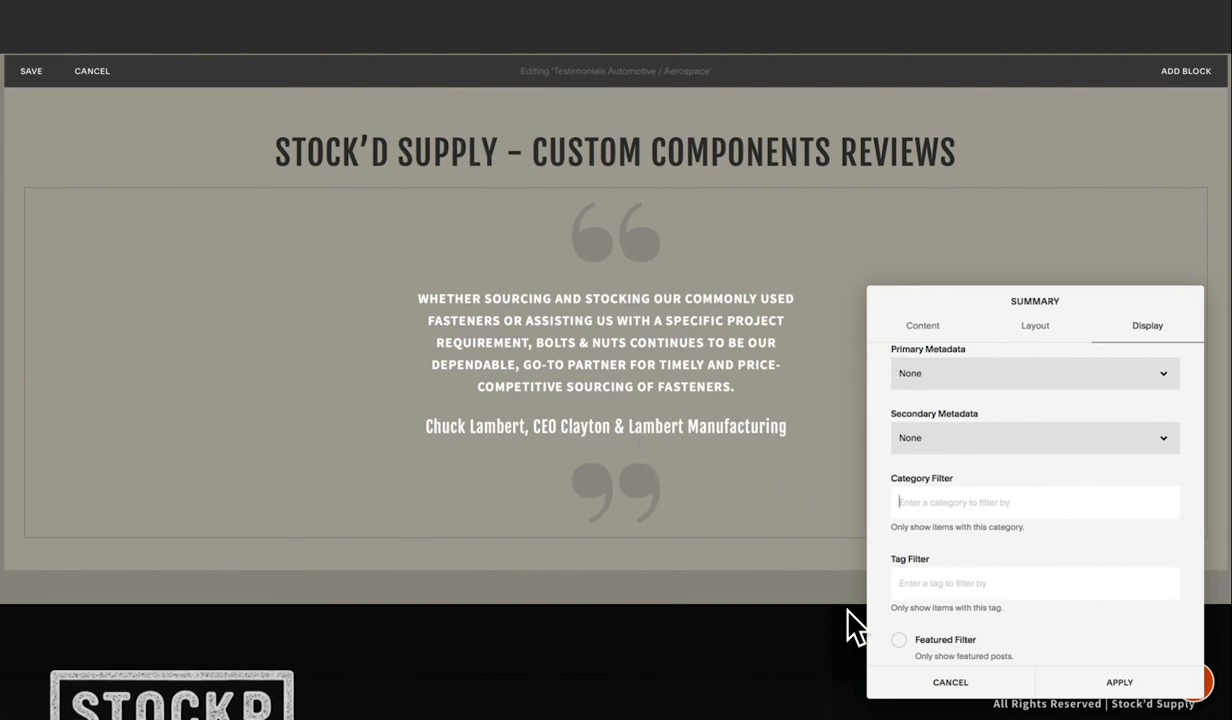
click(950, 684)
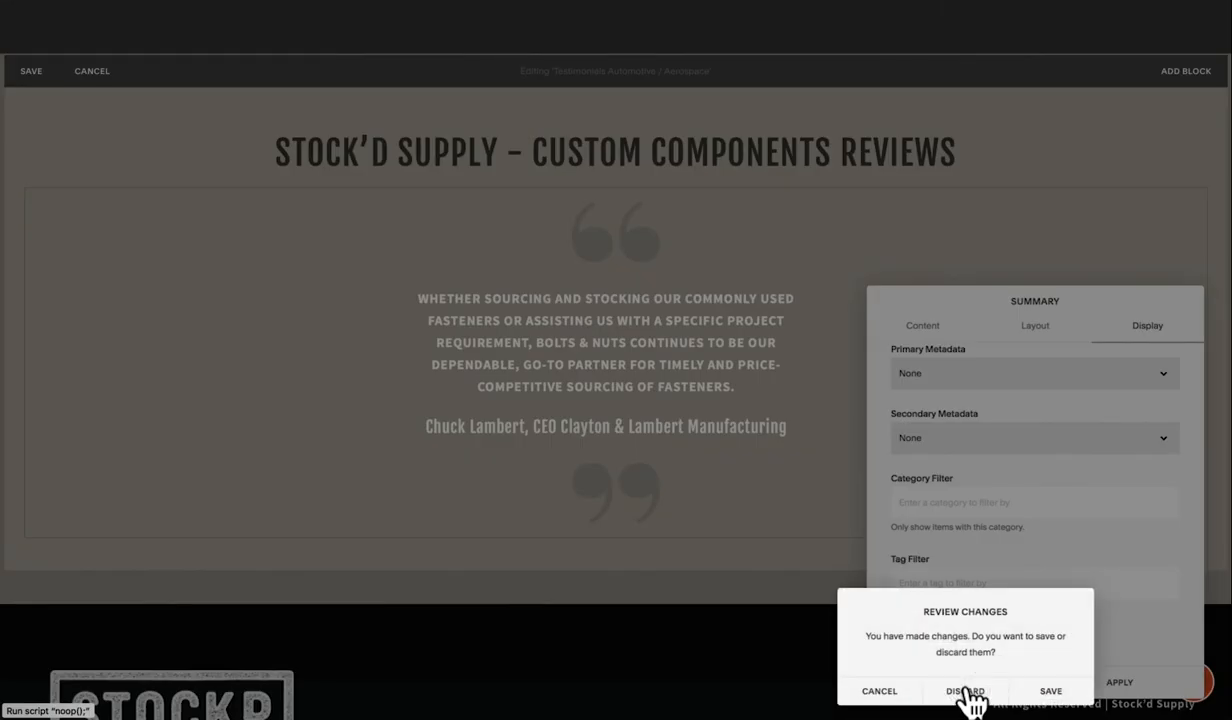
click(1046, 691)
- Disable the Testimonials Automotive / Aerospace section of the Custom Components page in its page settings and save
scroll(684, 470, down, 3)
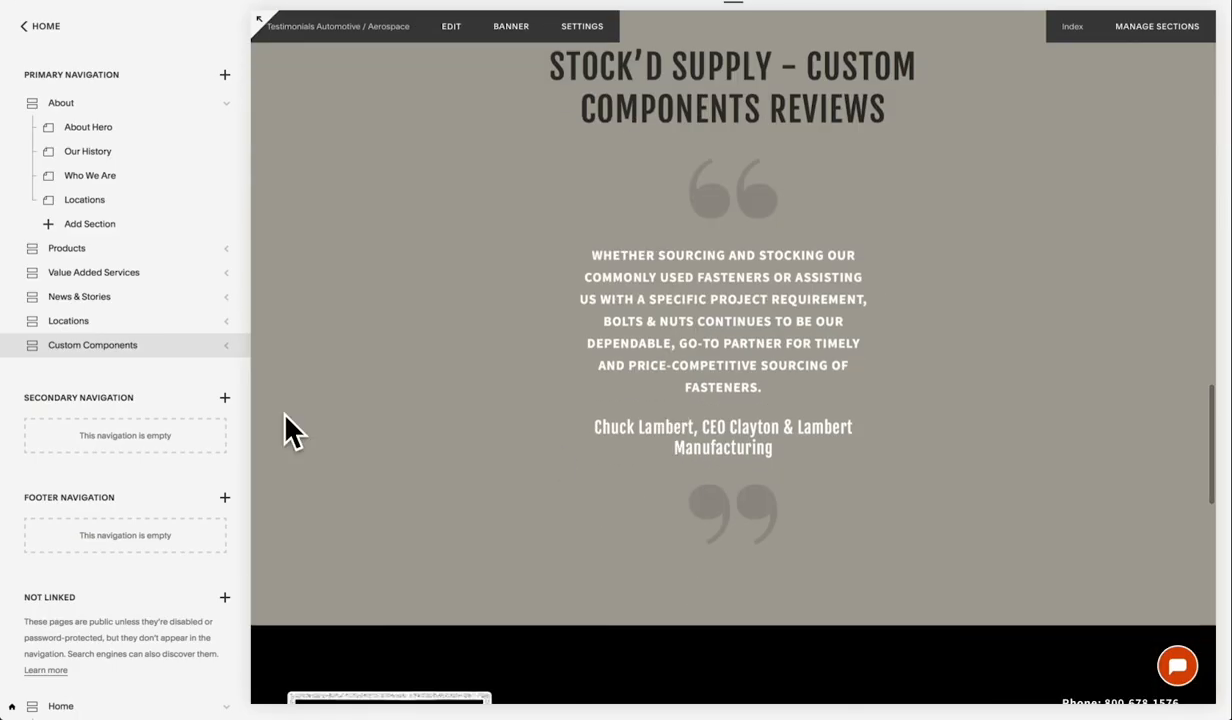
scroll(80, 455, down, 3)
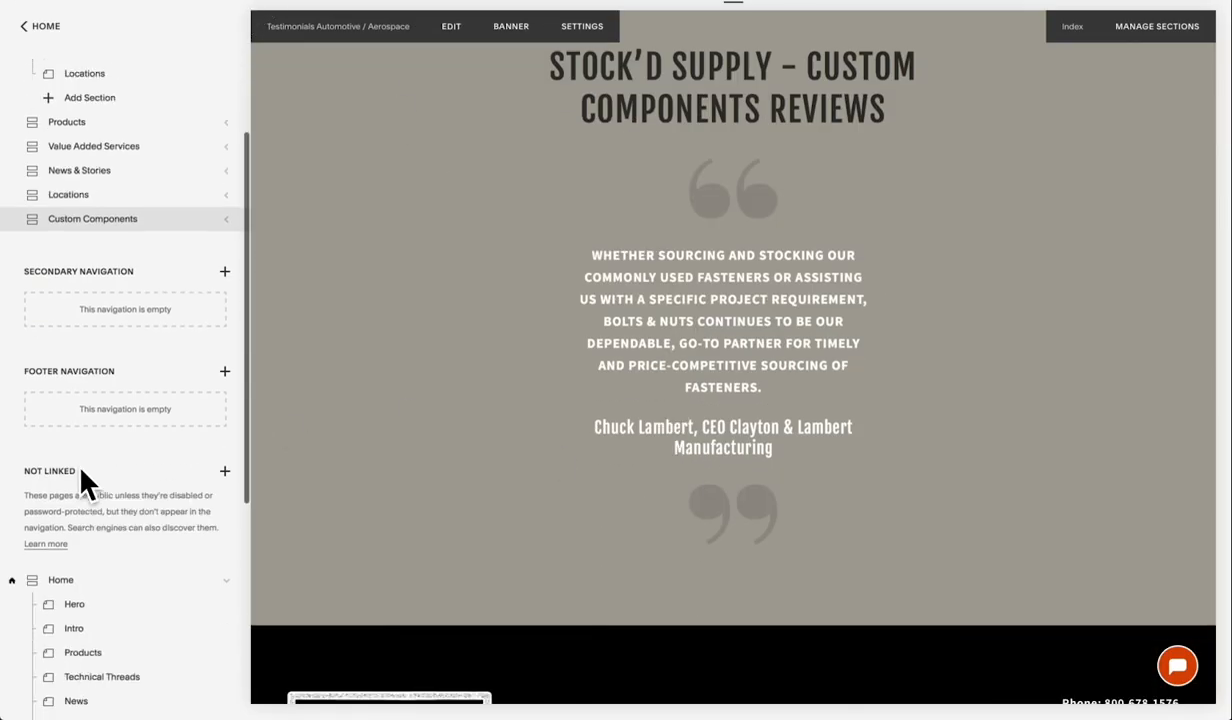
click(227, 220)
mouse_move(165, 330)
click(226, 316)
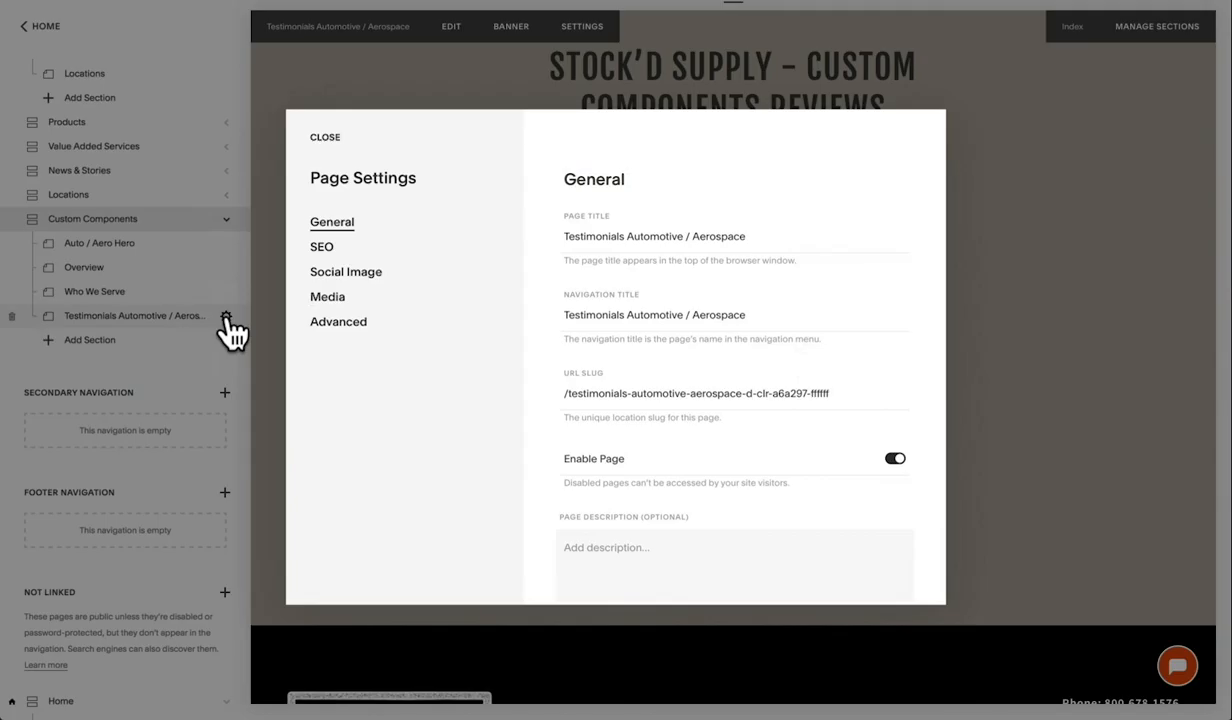
click(894, 460)
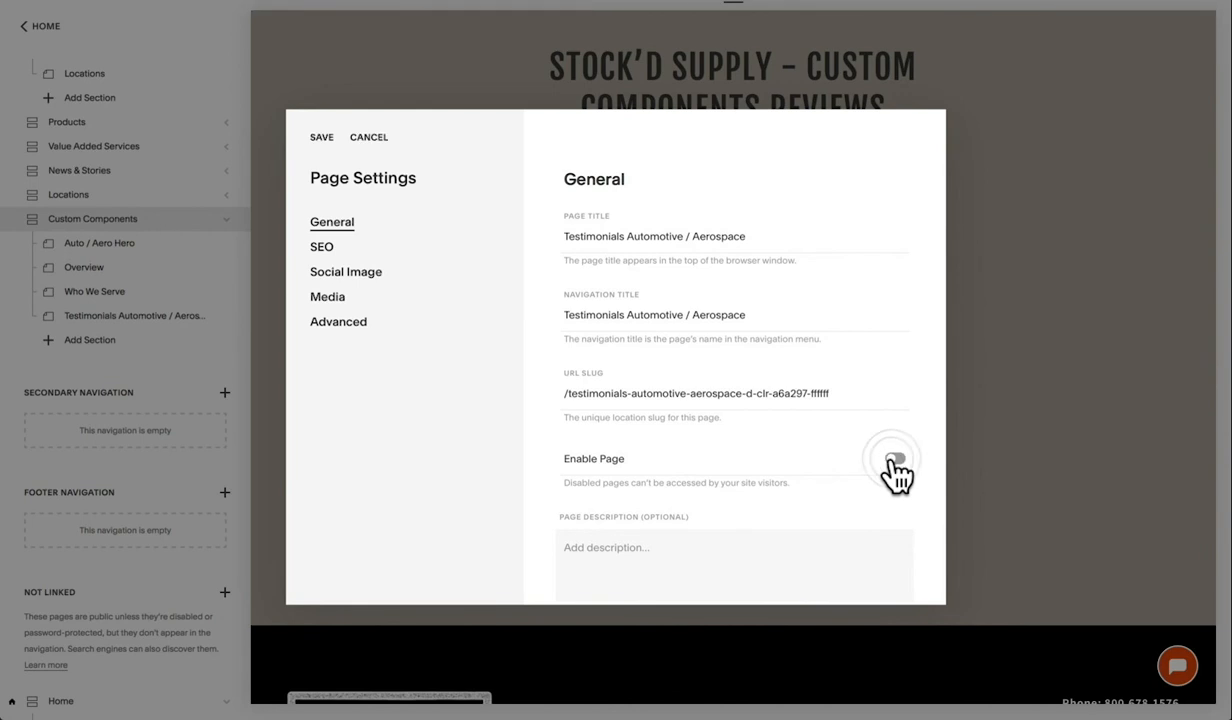
click(320, 138)
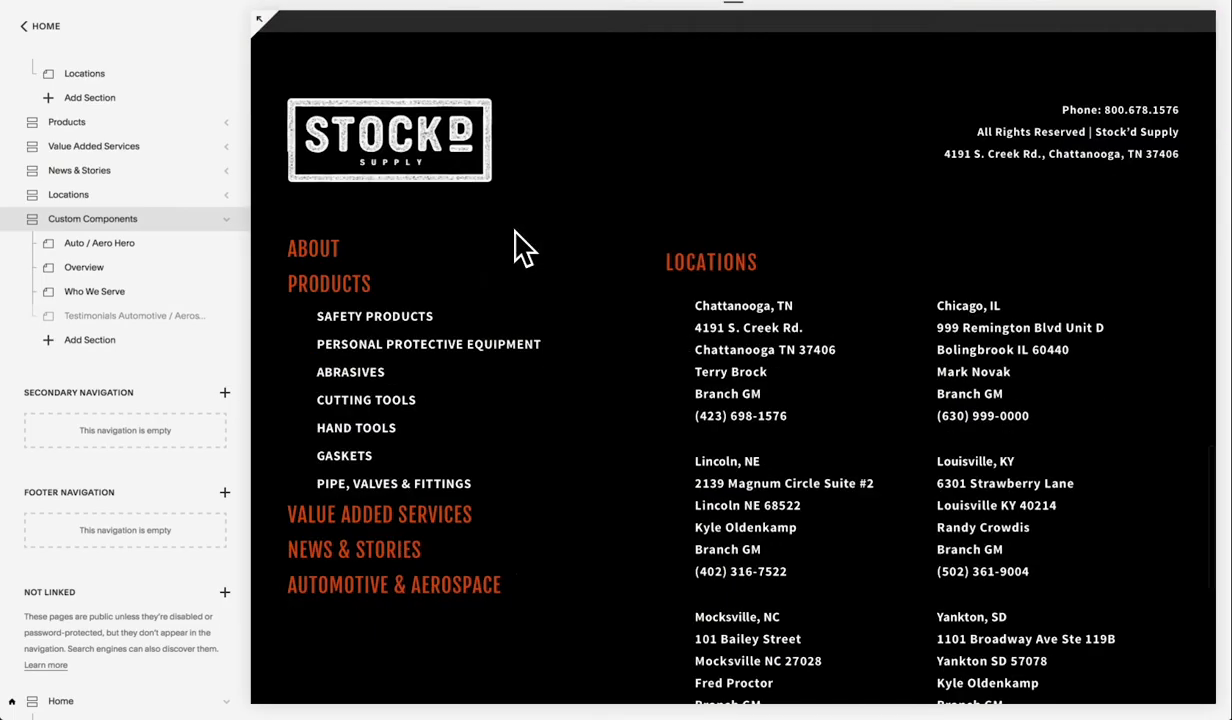
- Check the end of the Custom Components page in the editor preview and on the reloaded site in the other browser
scroll(520, 255, down, 10)
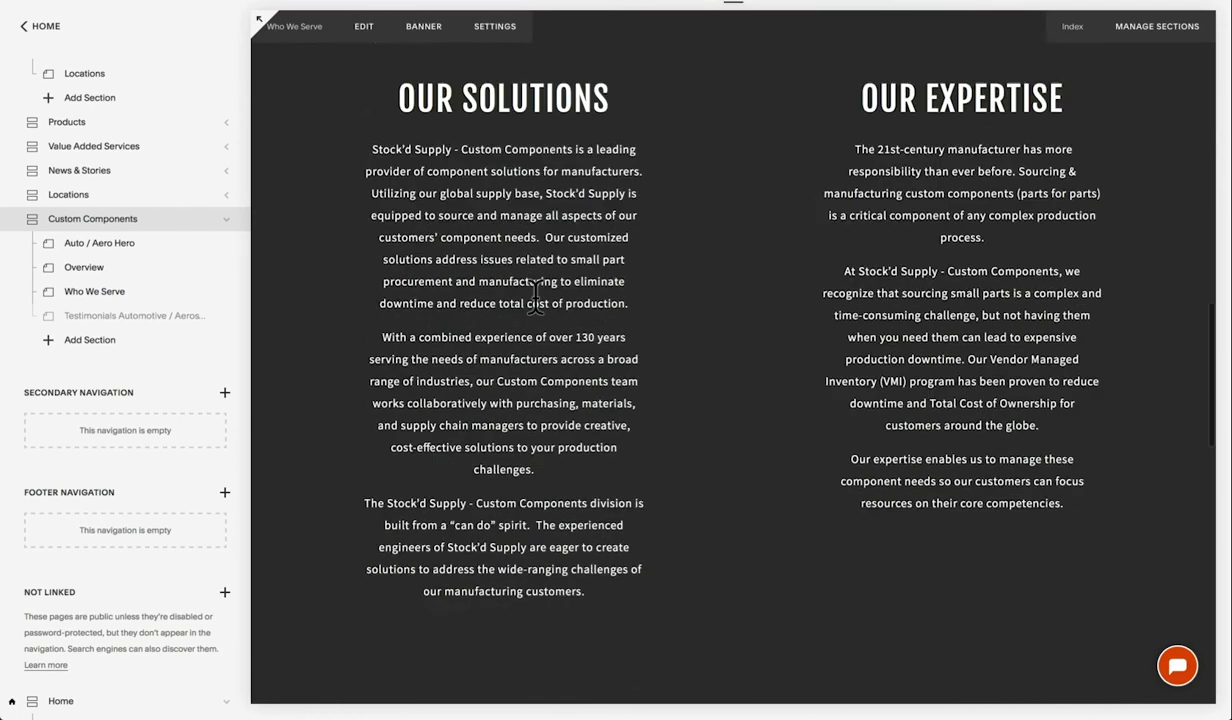
scroll(433, 285, down, 3)
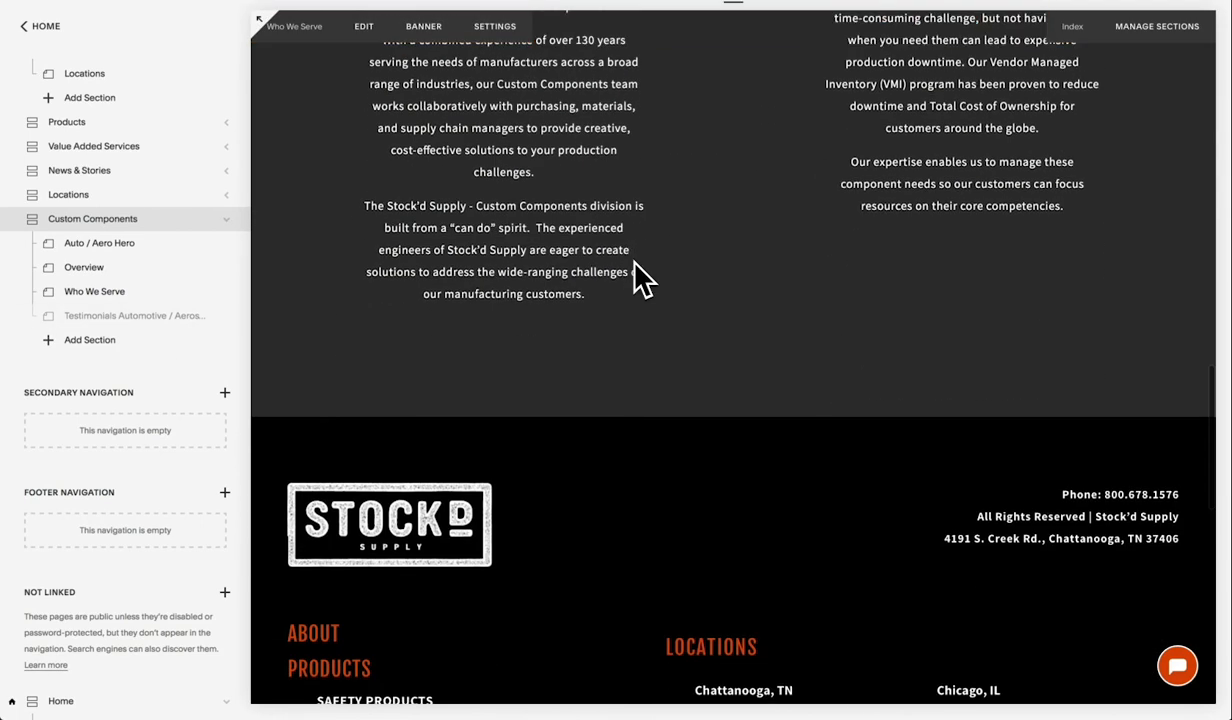
key(super+Tab)
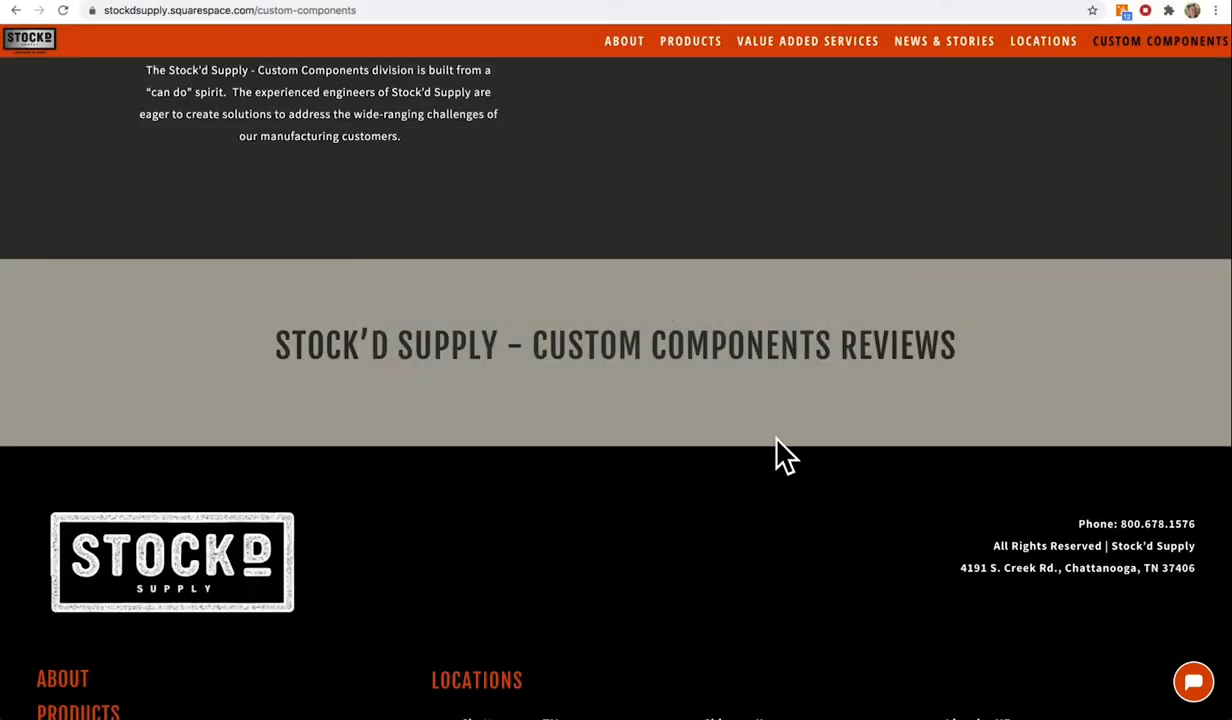
key(super+r)
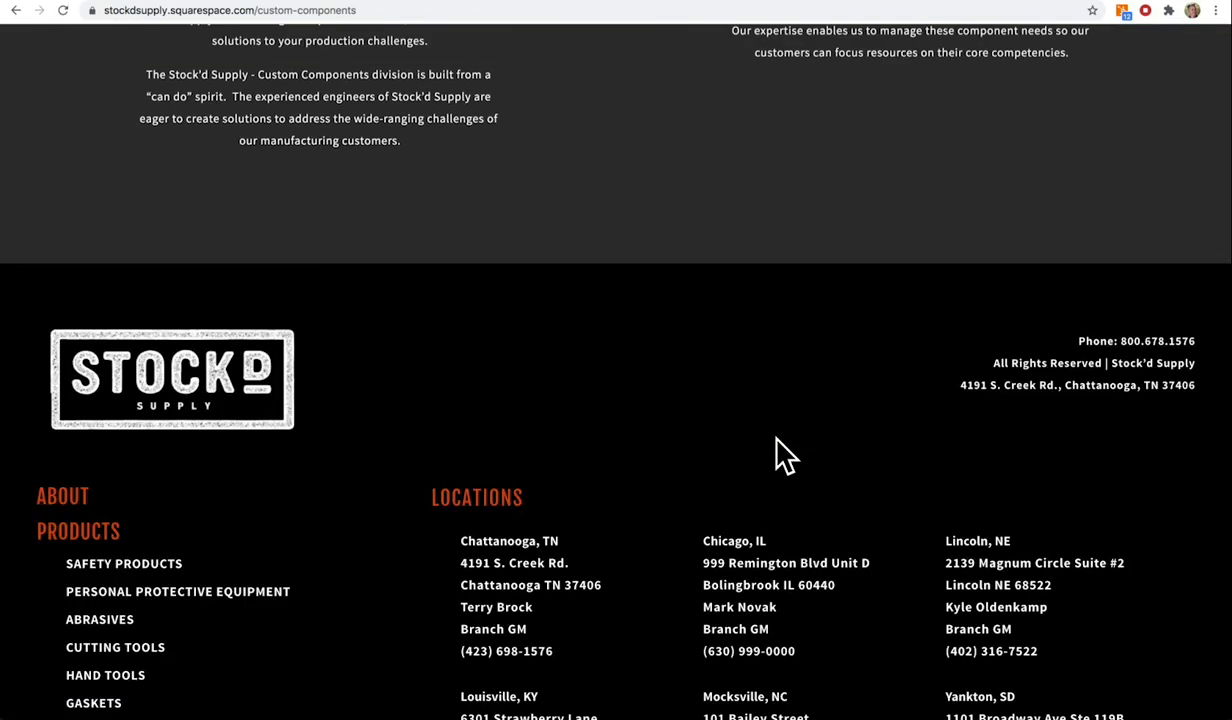
- Switch back to the Squarespace editor, re-enable the Testimonials Automotive / Aerospace section in its page settings, and save
key(super+Tab)
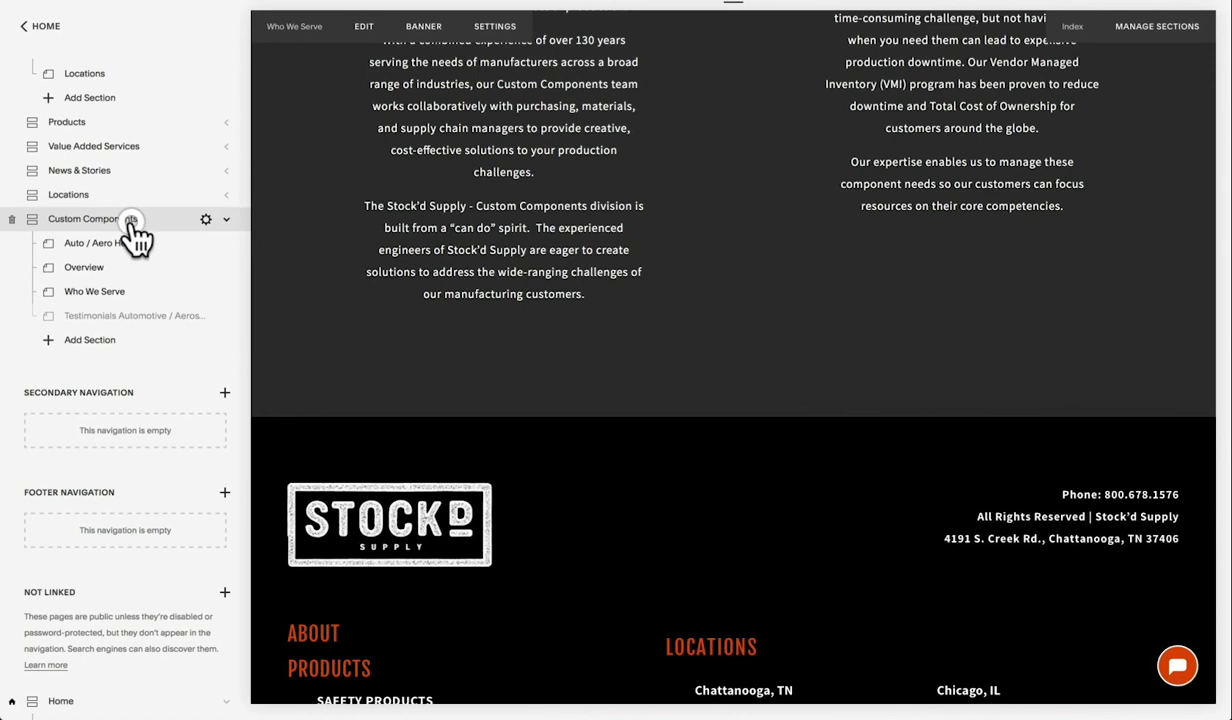
click(226, 316)
click(894, 460)
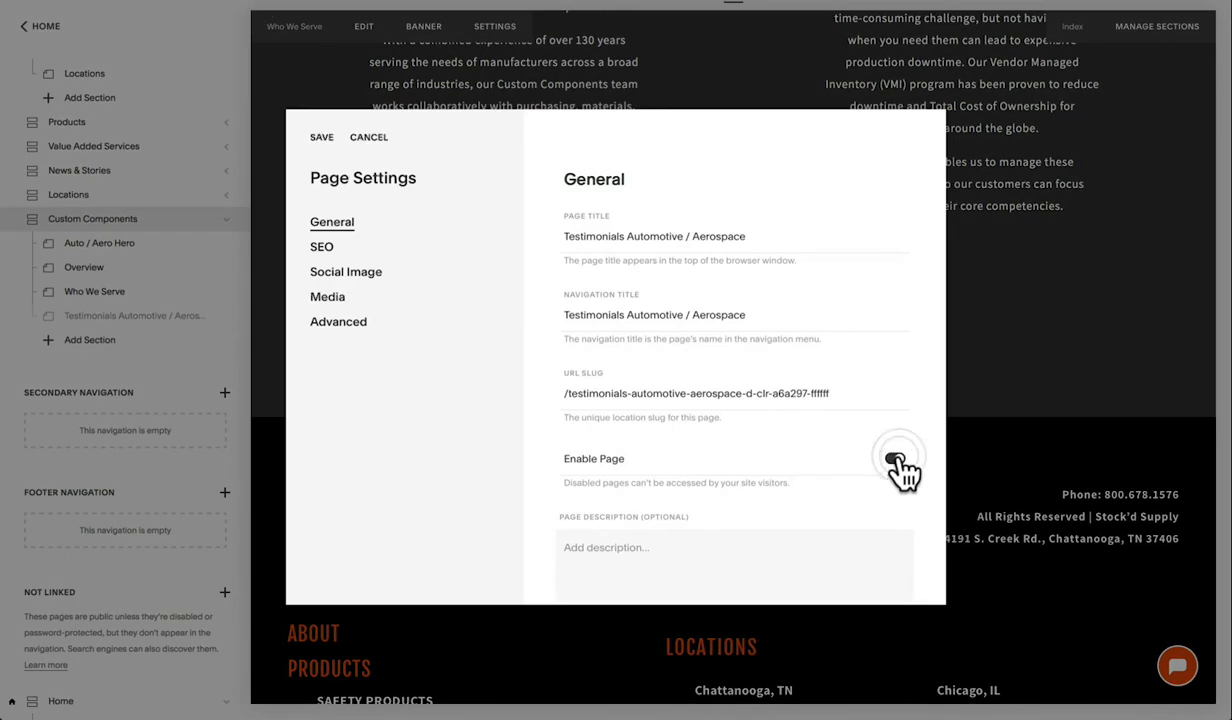
click(322, 138)
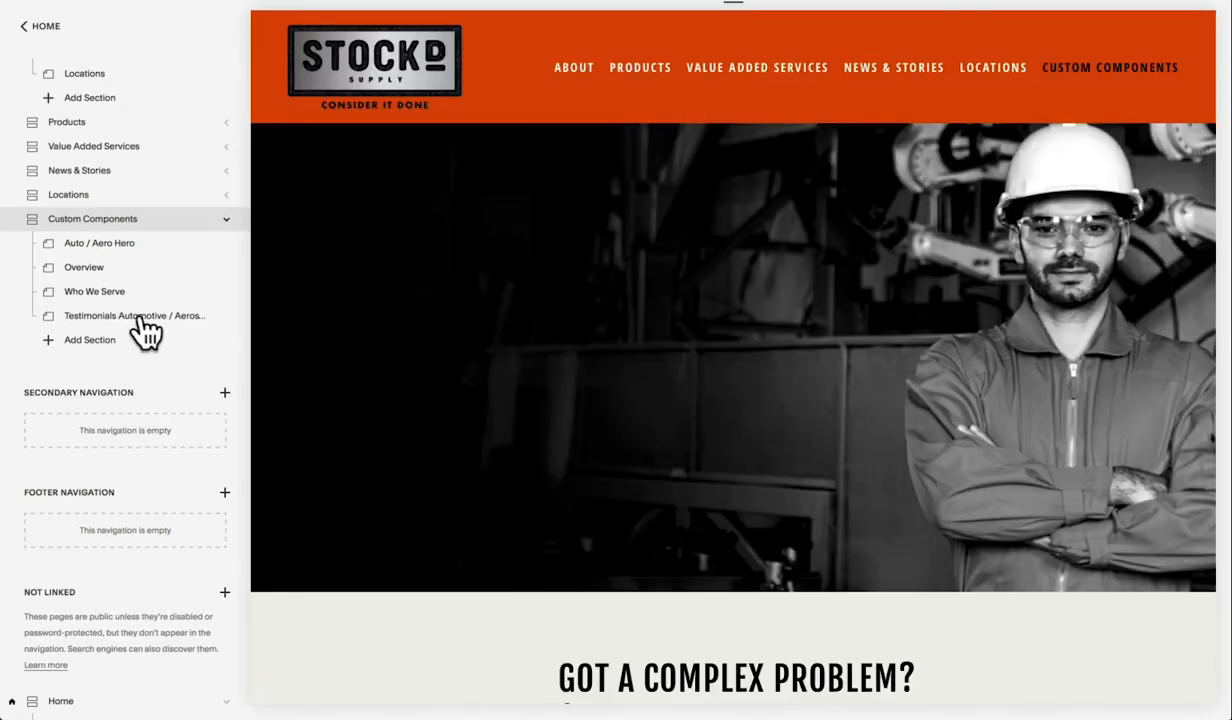
- Reorder the Custom Components sections so Testimonials Automotive / Aerospace sits above Who We Serve, and check the page preview
click(141, 314)
drag(128, 316, 91, 292)
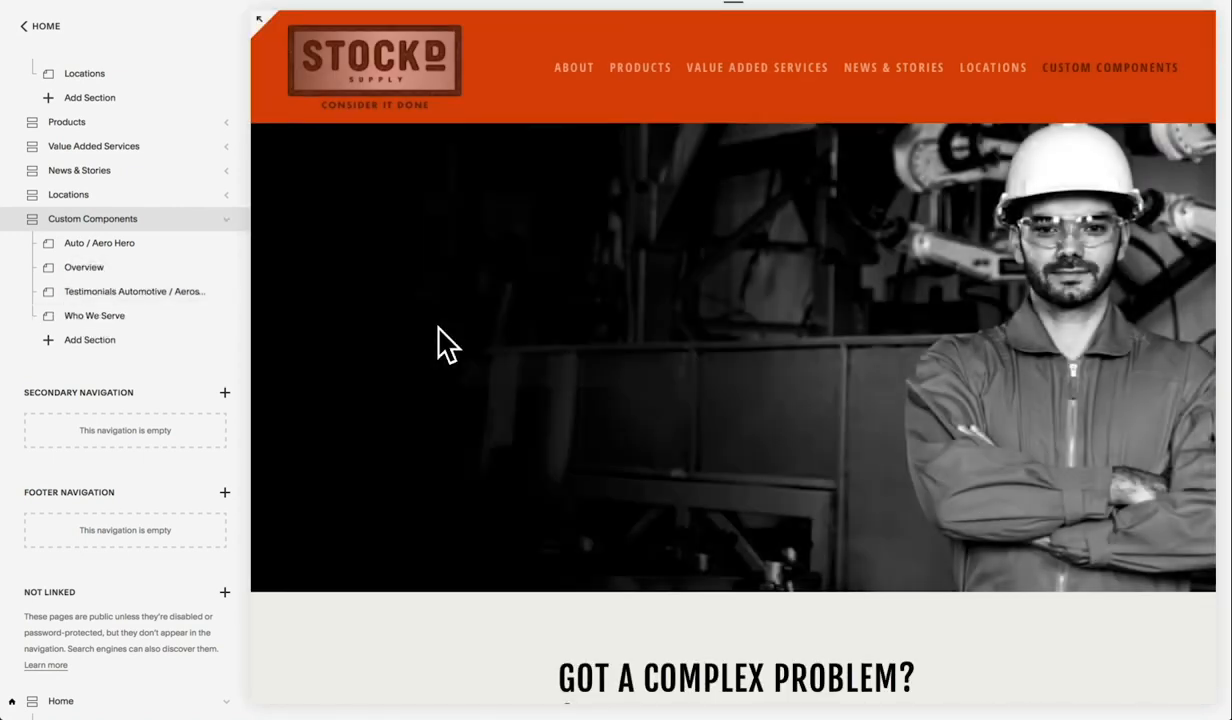
scroll(440, 345, down, 5)
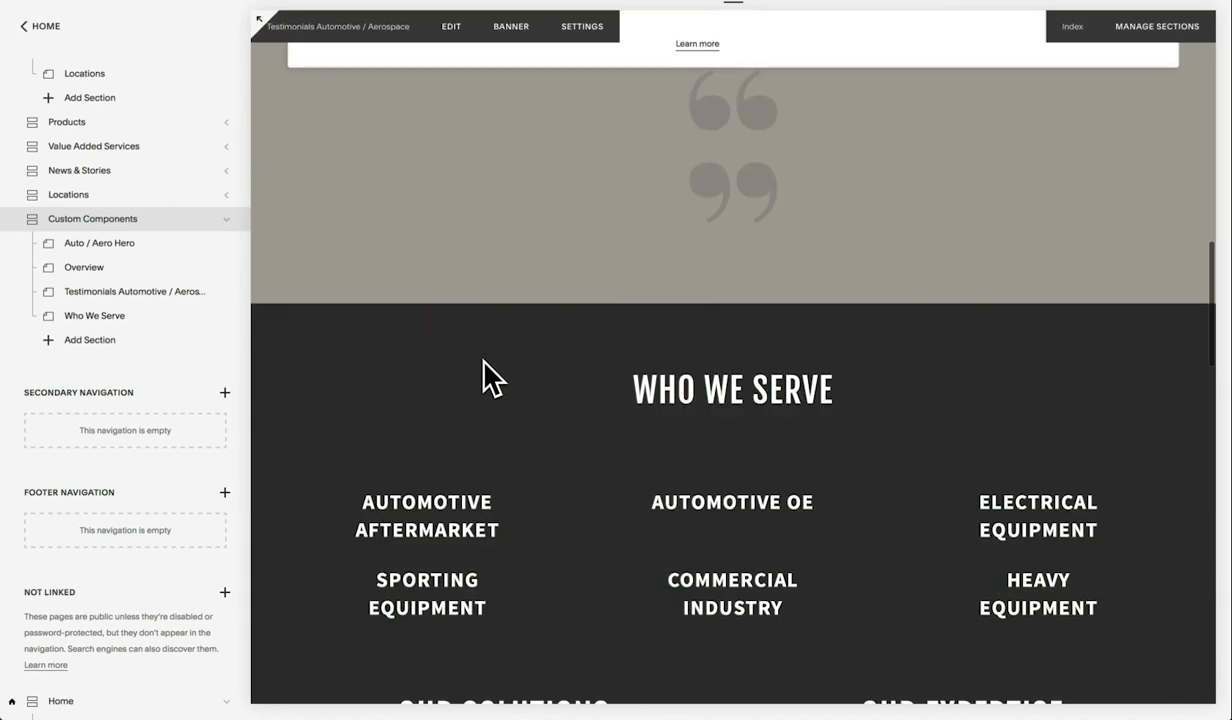
- Move the Testimonials Automotive / Aerospace section back below Who We Serve, and look over the Not Linked pages
drag(122, 293, 128, 328)
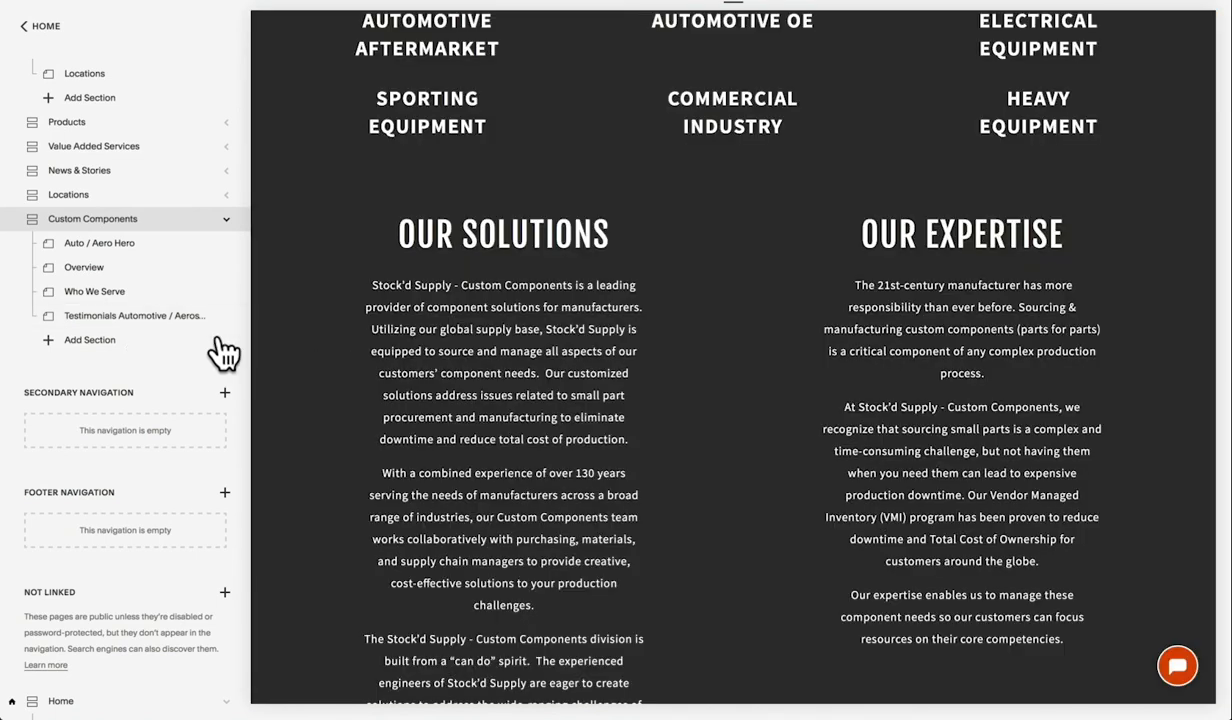
scroll(580, 511, down, 5)
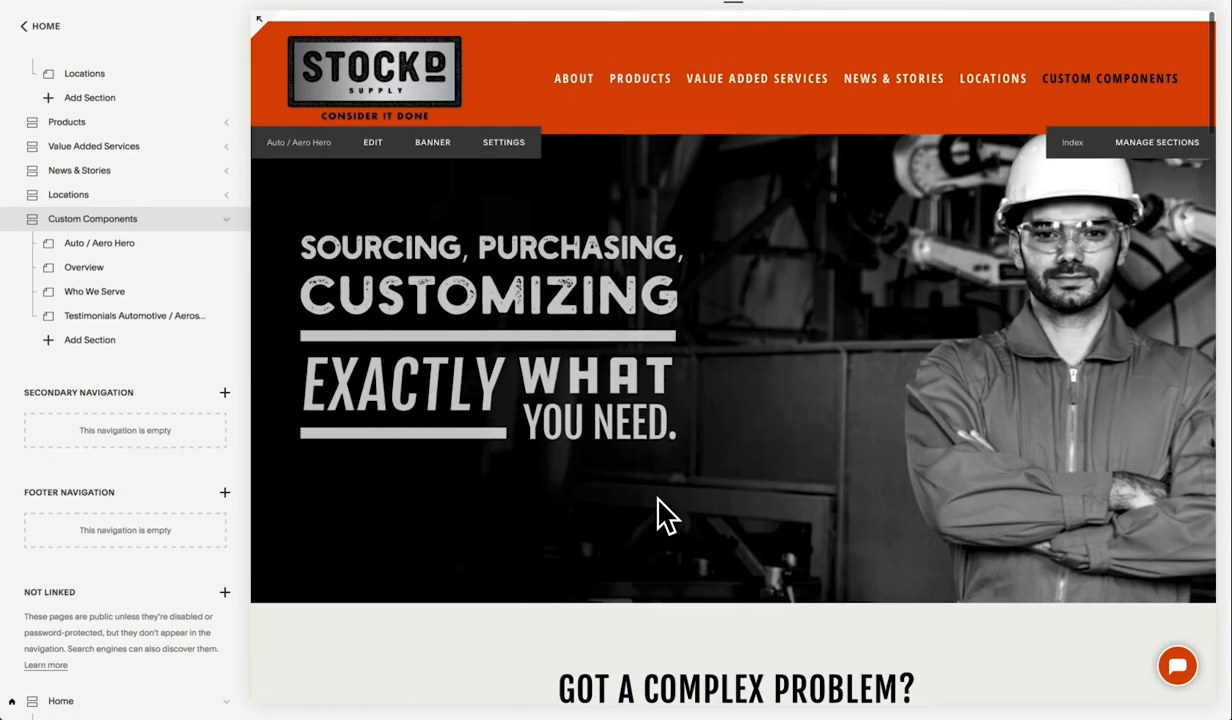
scroll(77, 330, down, 5)
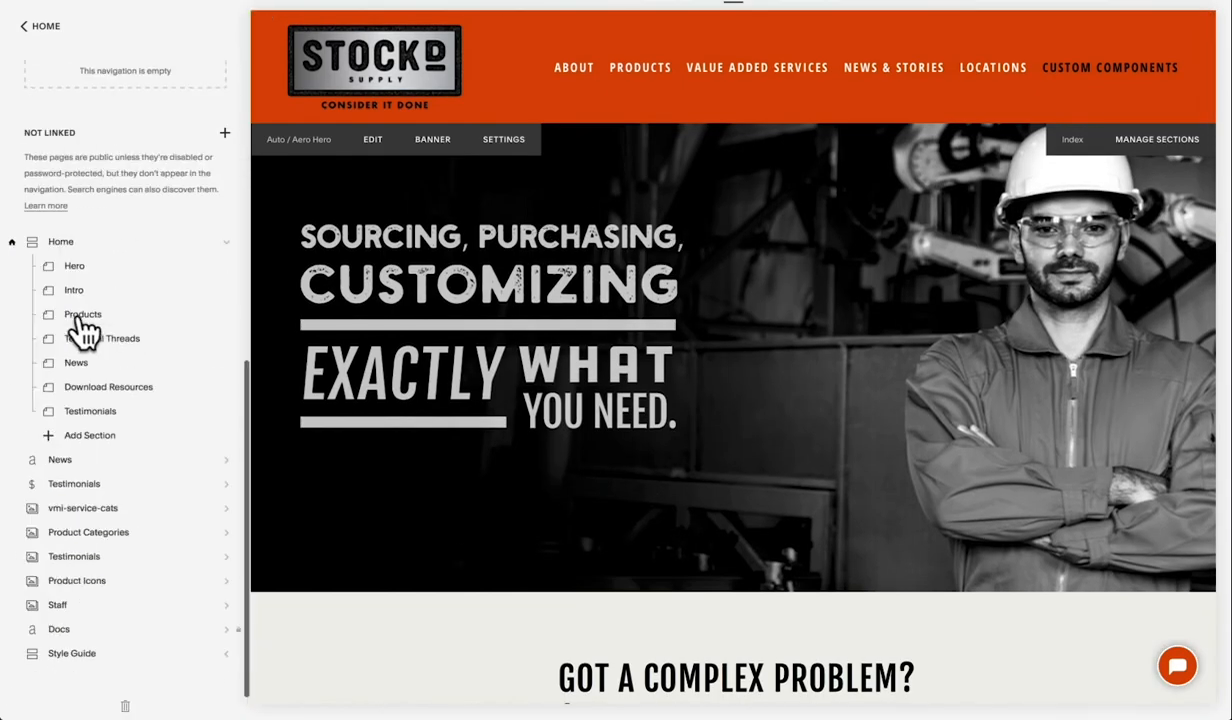